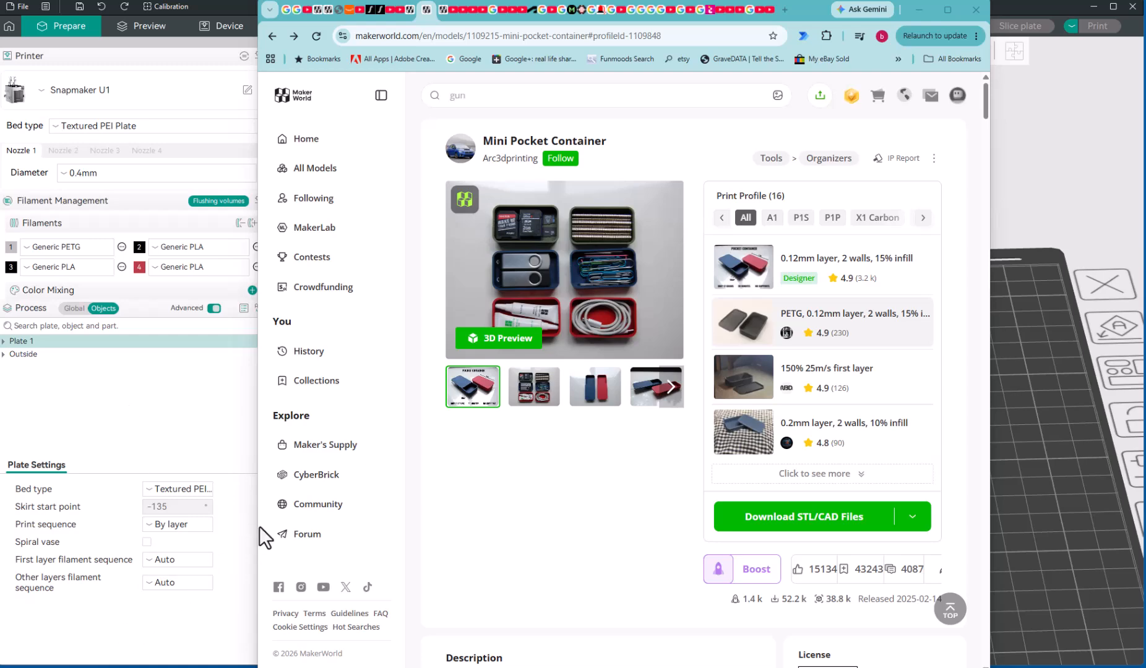
- Look through the Mini Pocket Container's gallery photos on MakerWorld, including the partly open, closed, stacked and disassembled views
left_click_drag(253, 525, 120, 489)
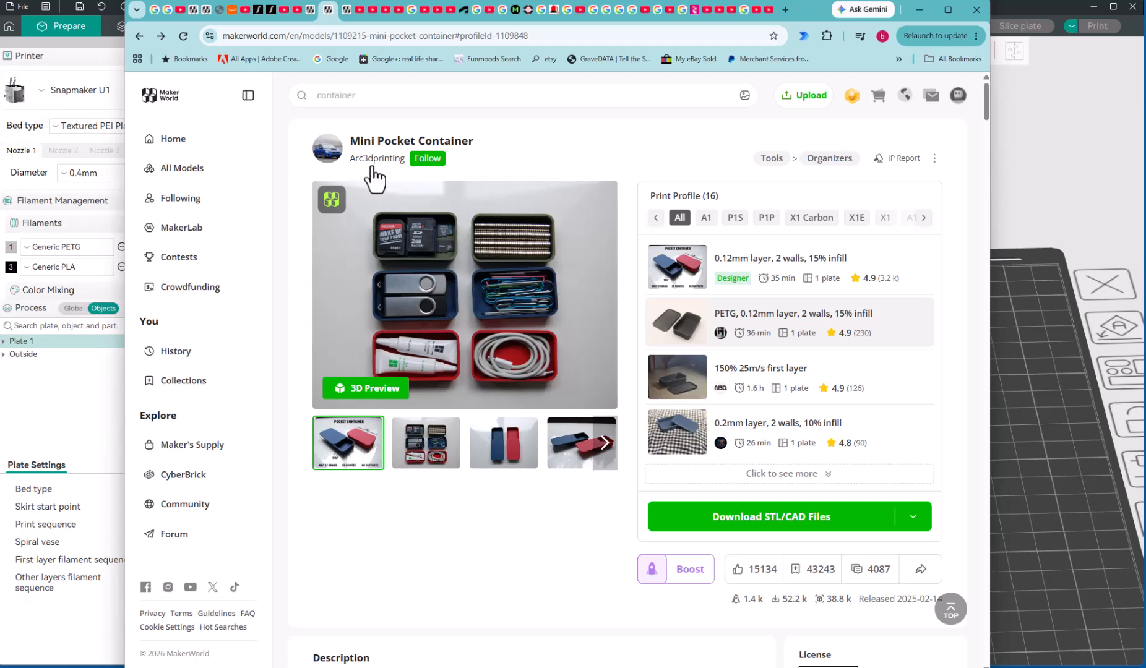
mouse_move(359, 162)
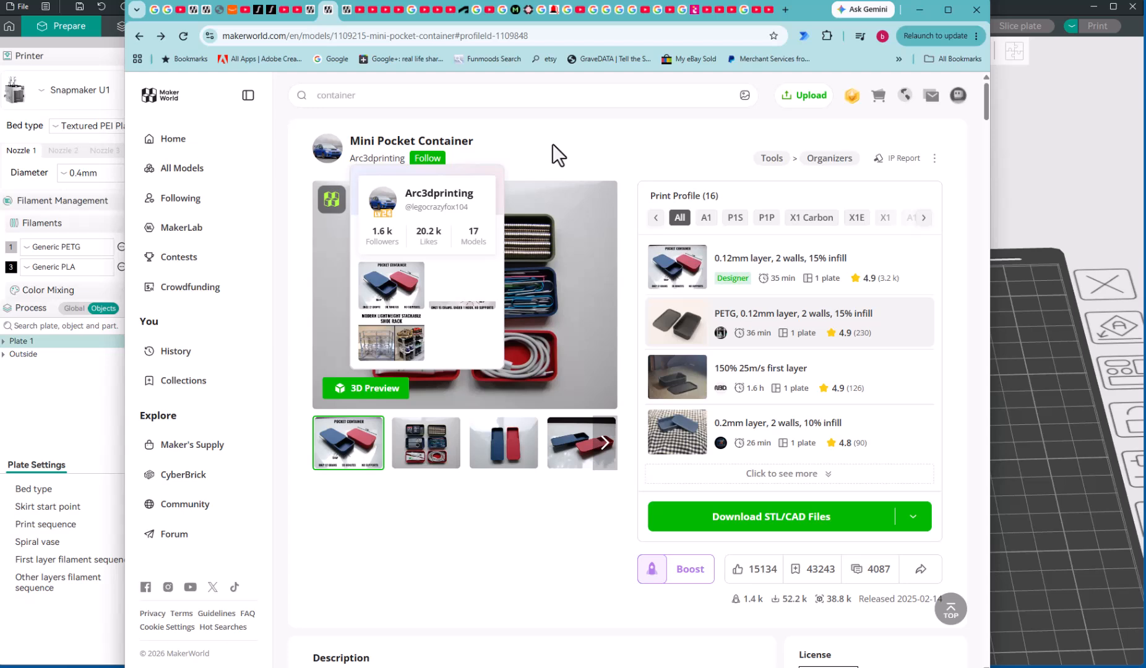
left_click(505, 462)
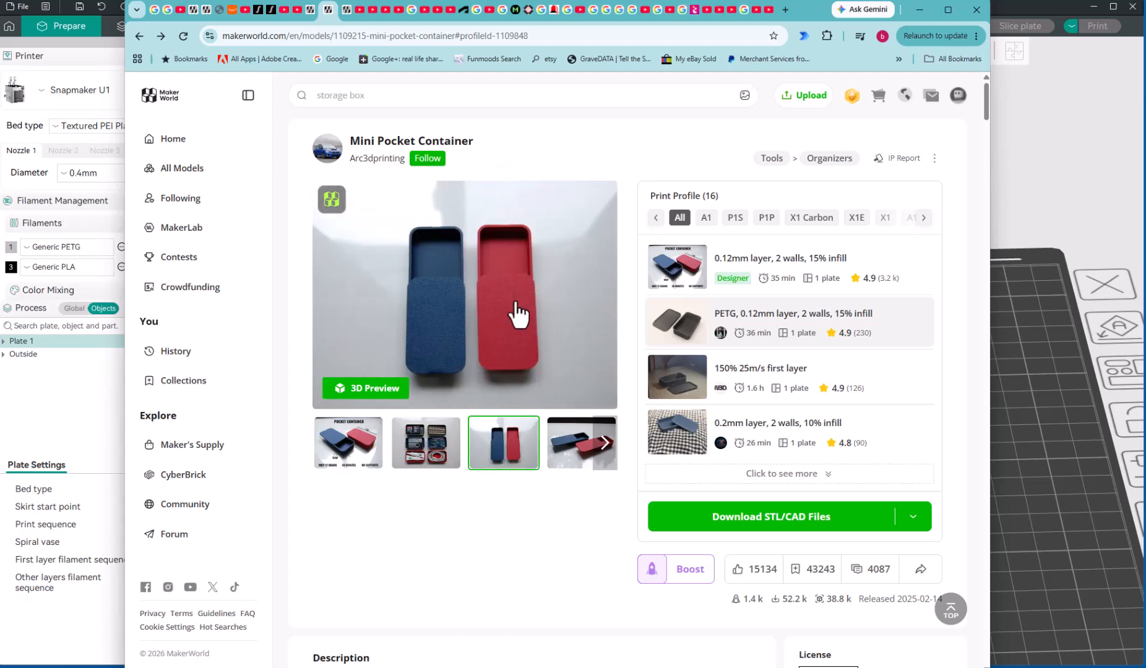
left_click(603, 443)
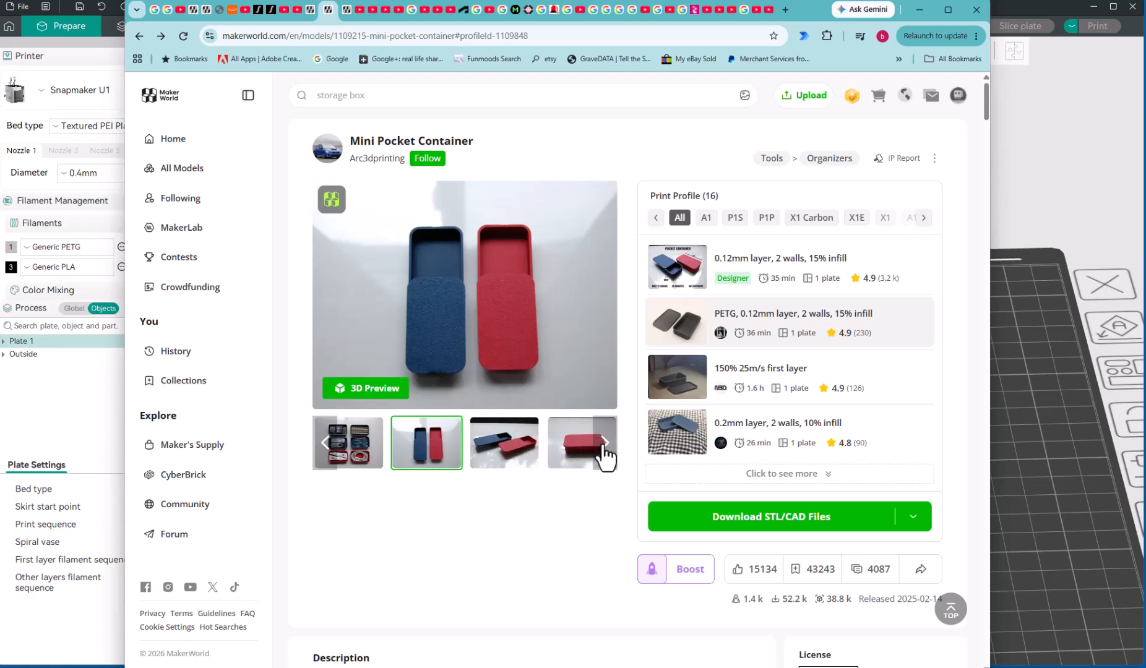
left_click(604, 443)
left_click(513, 458)
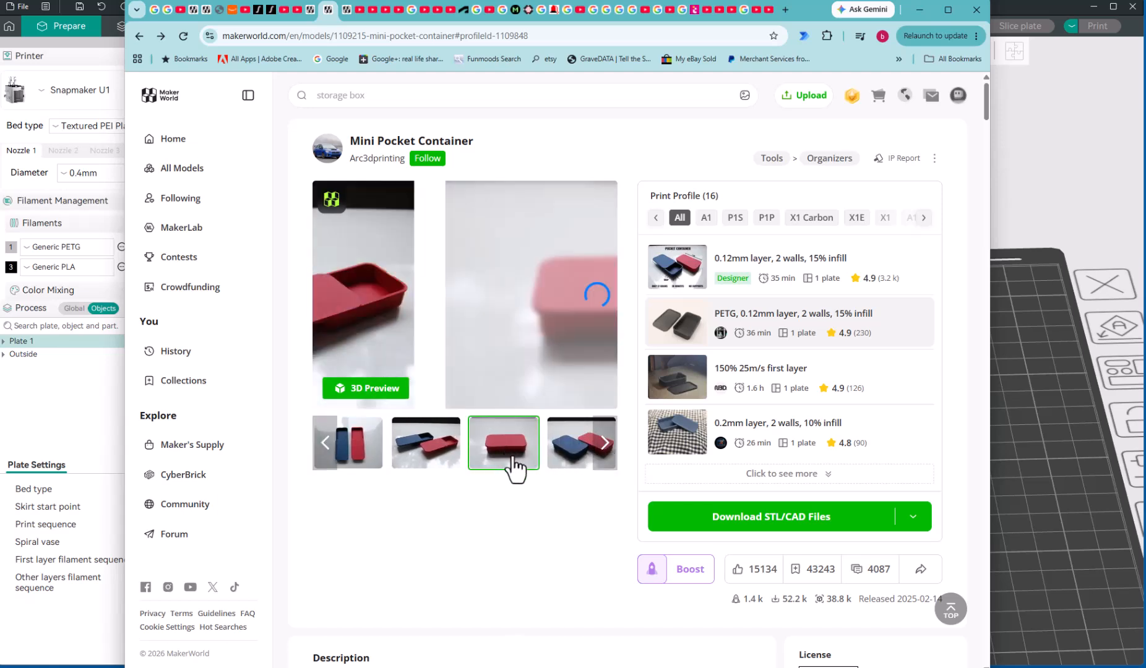
left_click(604, 443)
left_click(604, 443)
left_click(604, 443)
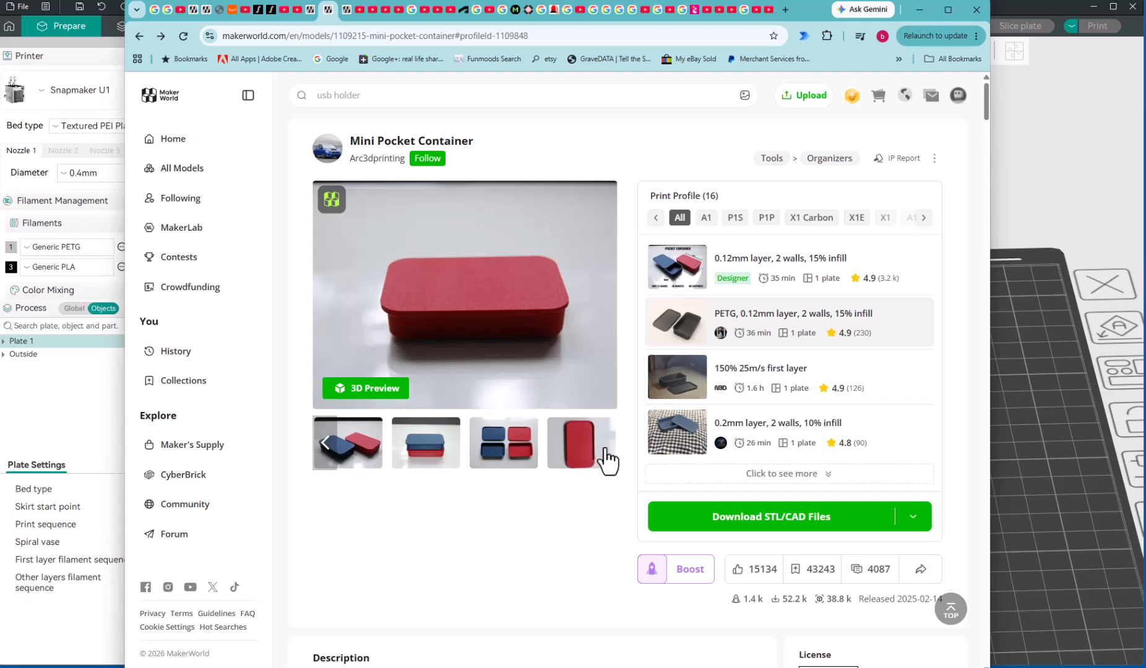
left_click(591, 461)
left_click(424, 458)
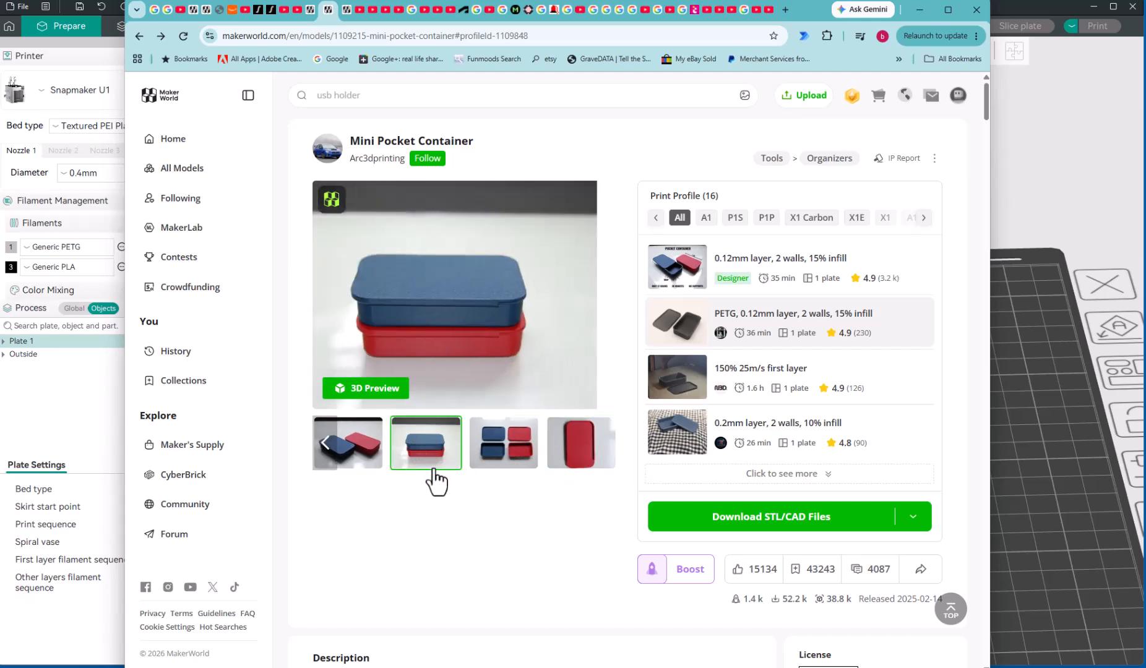
left_click(514, 464)
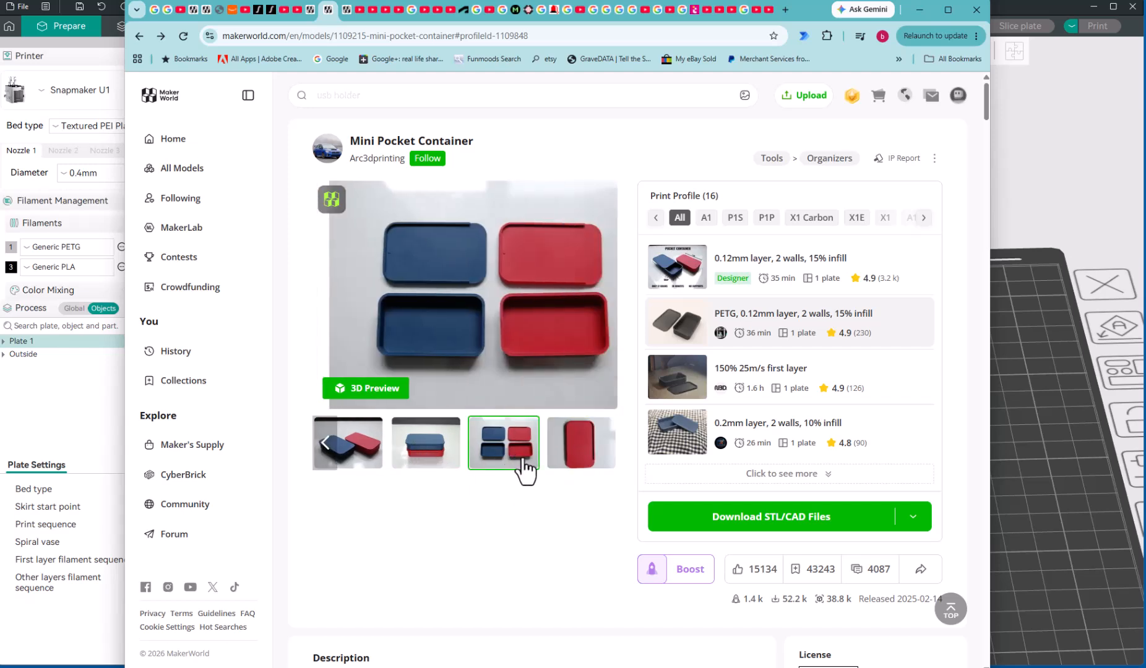
left_click(574, 452)
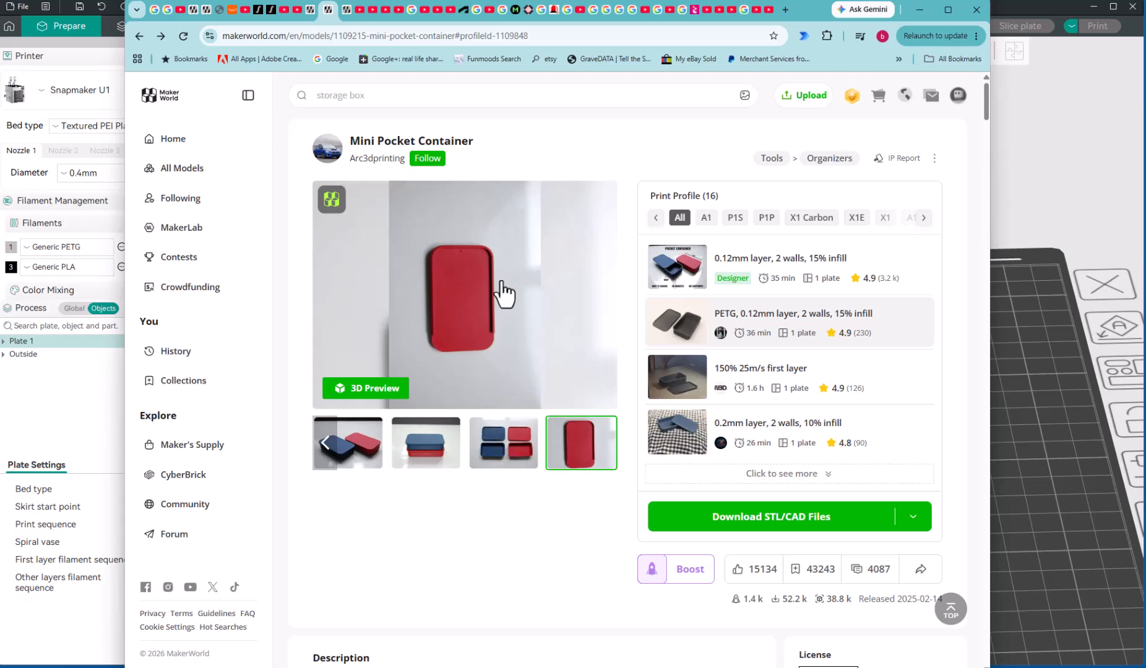
- Switch to the slicer and import Pocket Container Bottom.stl from the Mini+Pocket+Container folder onto Plate 1
left_click(919, 10)
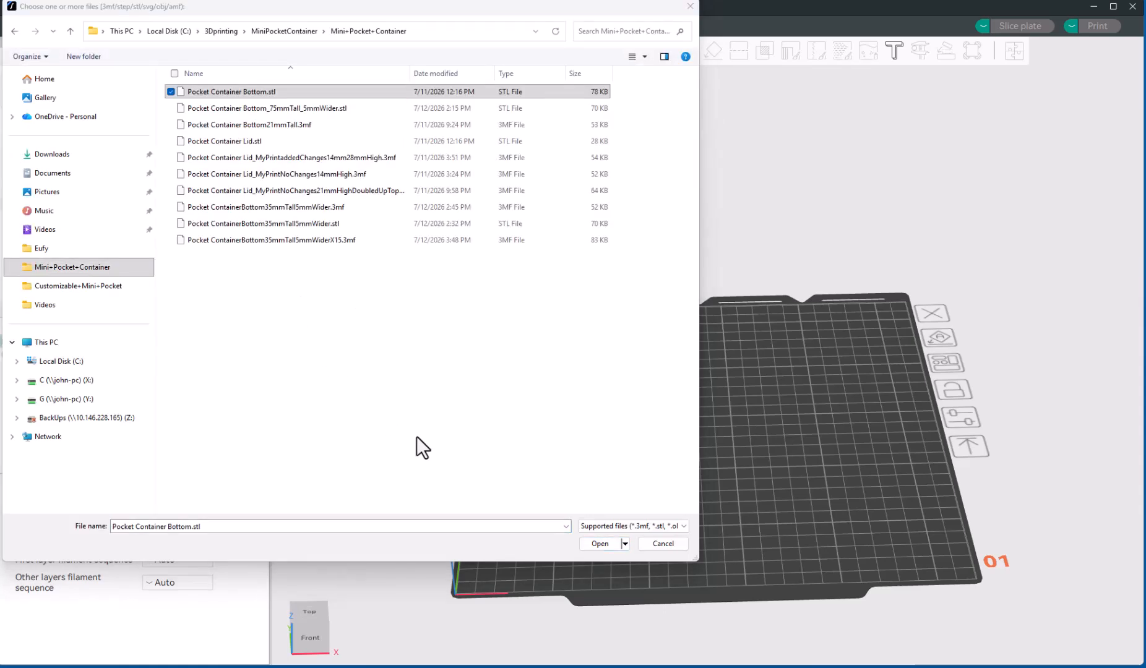
left_click(602, 544)
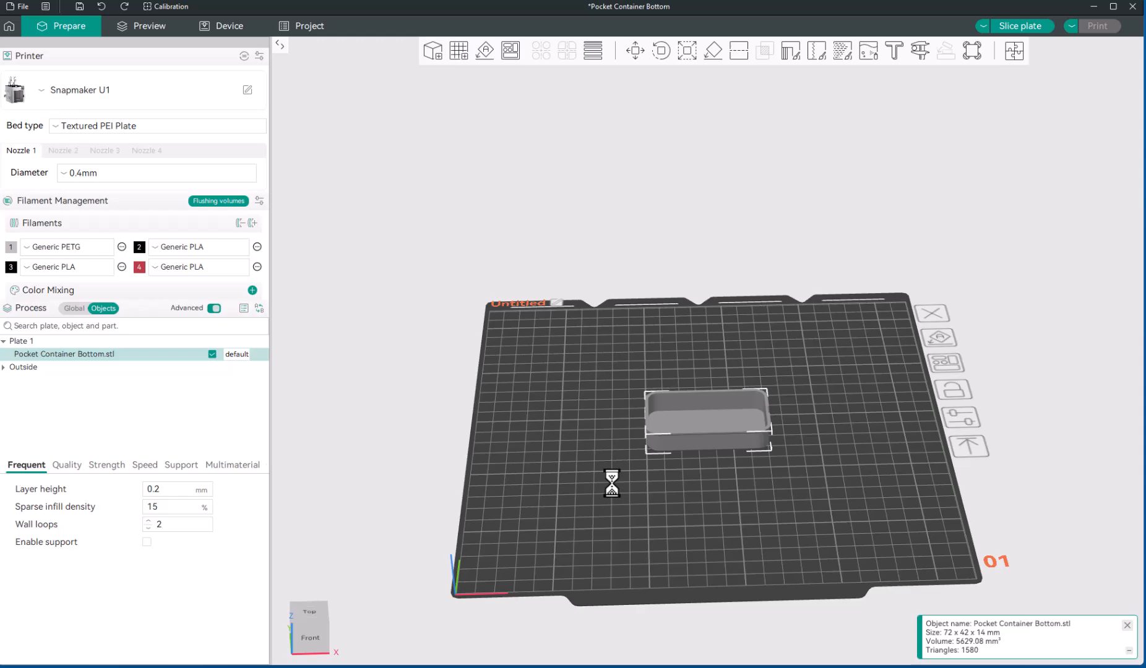
scroll(695, 471, "up", 5)
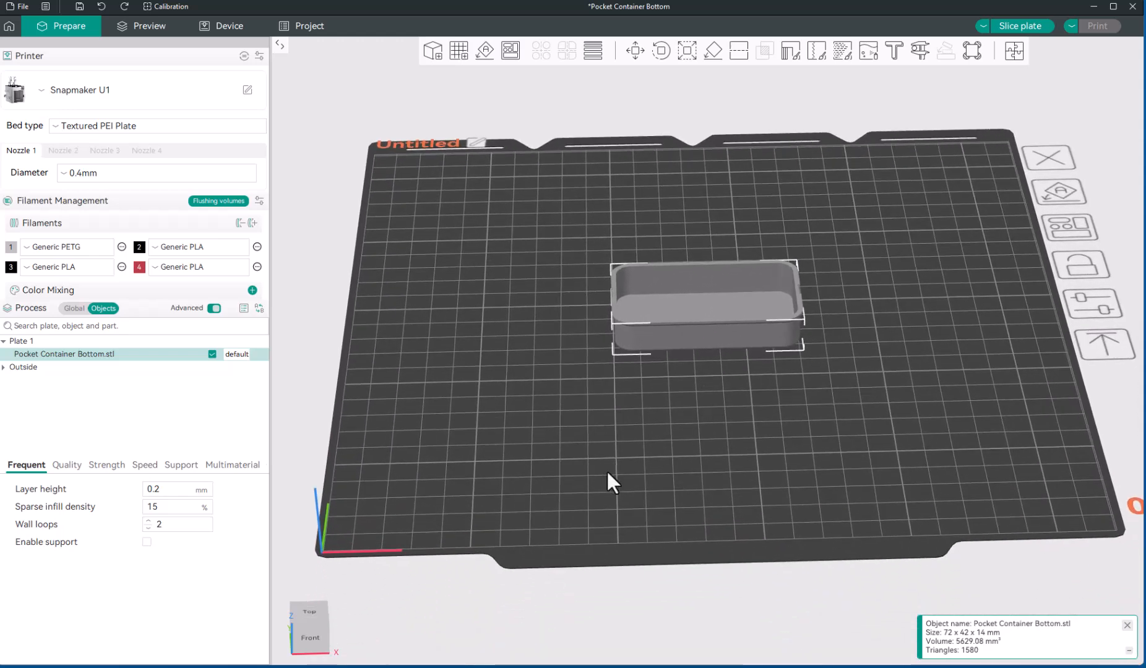
scroll(668, 431, "down", 3)
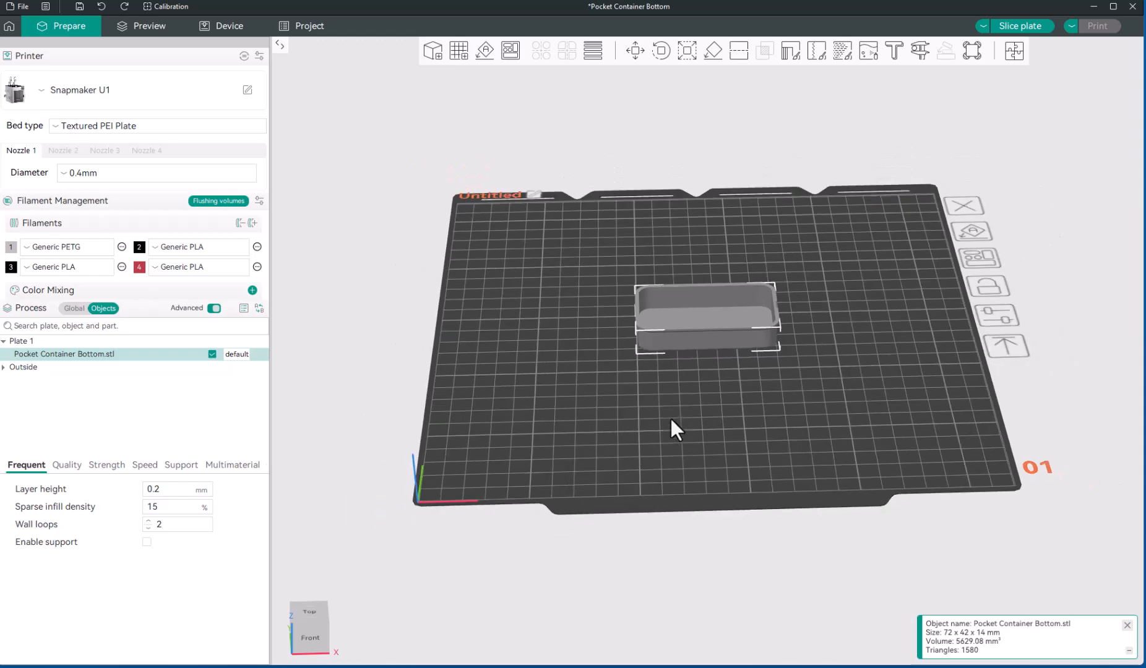
scroll(671, 420, "up", 2)
scroll(670, 416, "up", 1)
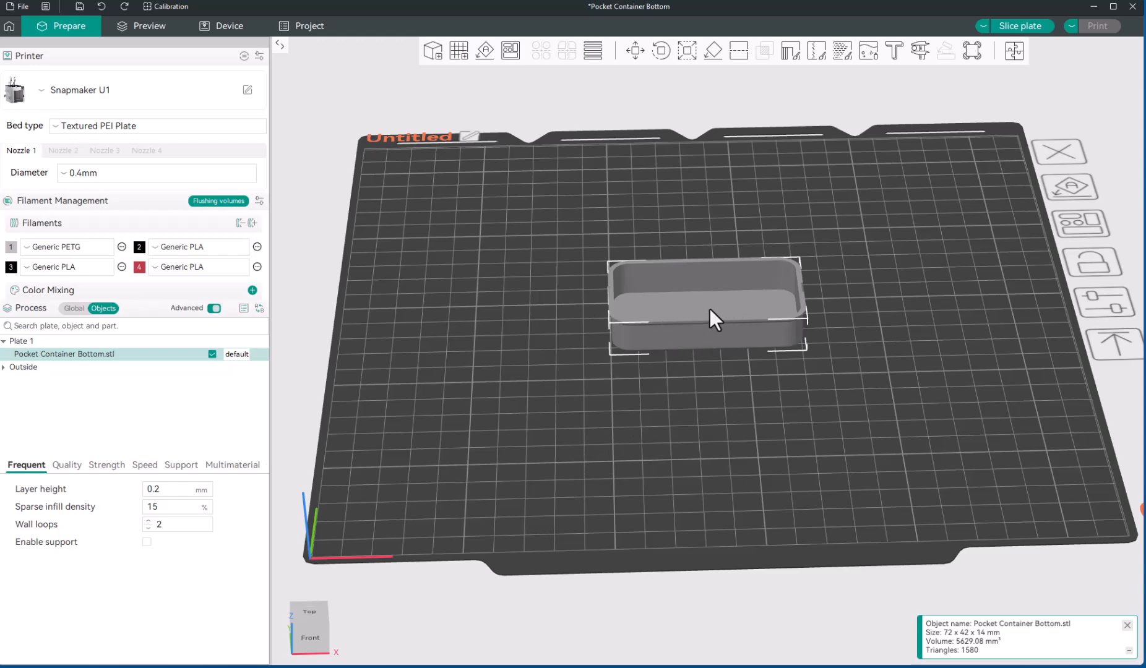
- Try shifting the container bottom slightly toward the back of the plate, and undo the move
mouse_move(635, 422)
left_mouse_down()
mouse_move(632, 412)
mouse_move(632, 436)
mouse_move(625, 414)
mouse_move(633, 447)
mouse_move(679, 438)
mouse_move(585, 458)
mouse_move(631, 447)
mouse_move(629, 460)
mouse_move(640, 441)
mouse_move(631, 421)
left_mouse_up()
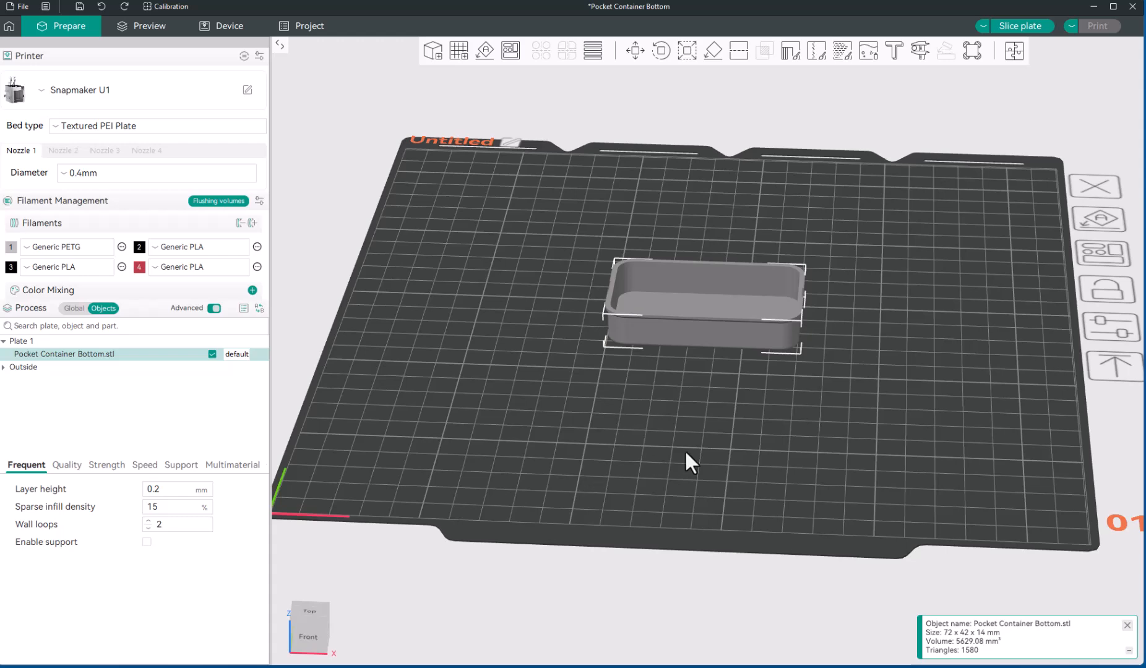
right_click_drag(747, 436, 717, 476)
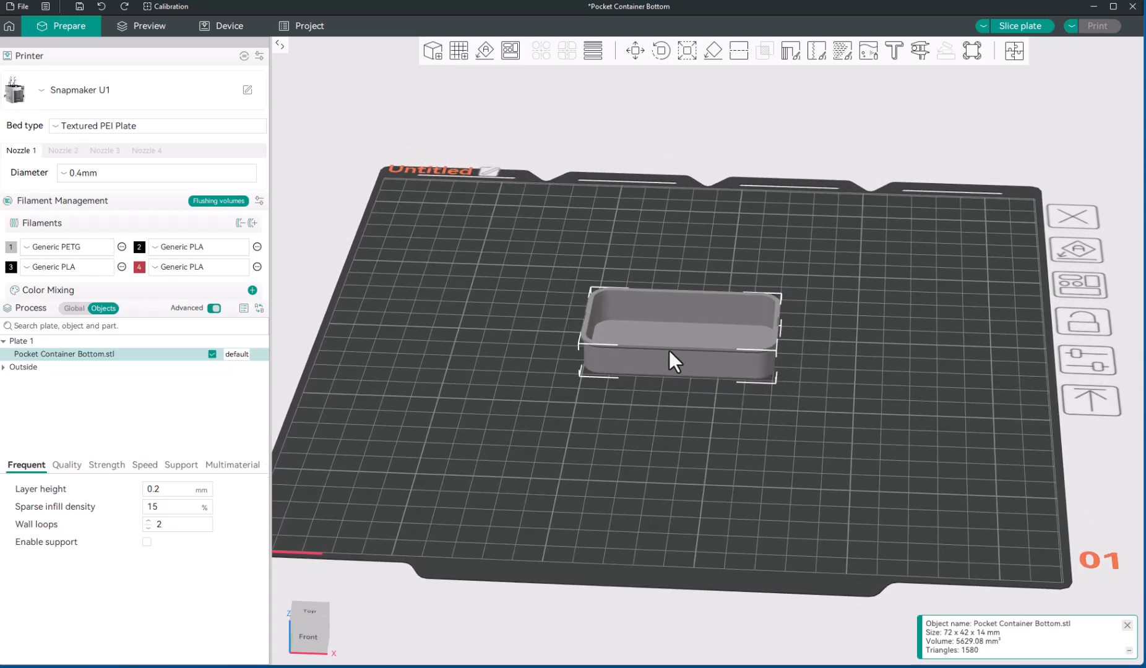
mouse_move(670, 354)
left_mouse_down()
mouse_move(668, 373)
mouse_move(669, 331)
left_mouse_up()
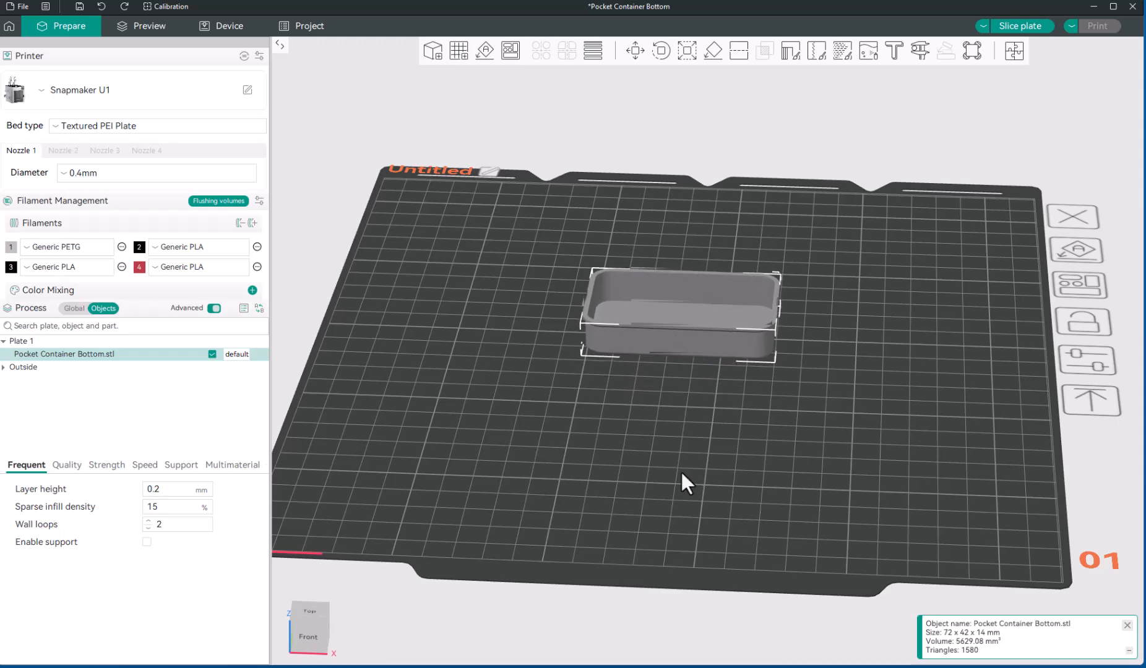
key("ctrl+z")
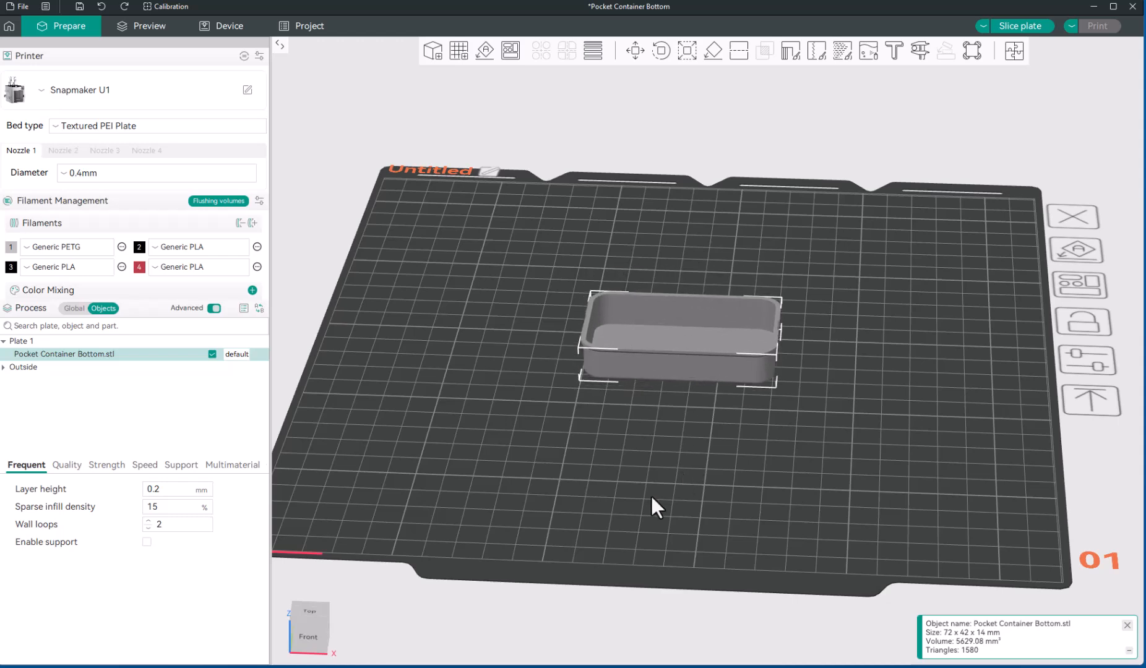
- Examine the container bottom's rim, end notches, side walls and interior from several angles
mouse_move(650, 494)
left_mouse_down()
mouse_move(658, 471)
mouse_move(655, 504)
mouse_move(655, 489)
left_mouse_up()
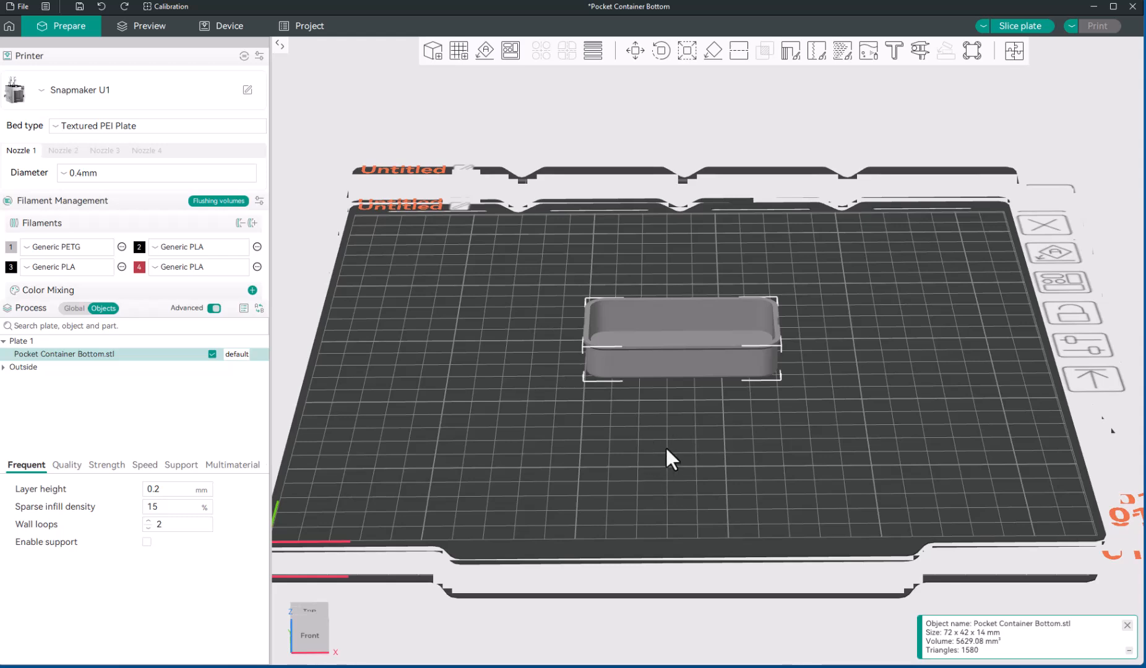
scroll(645, 379, "up", 5)
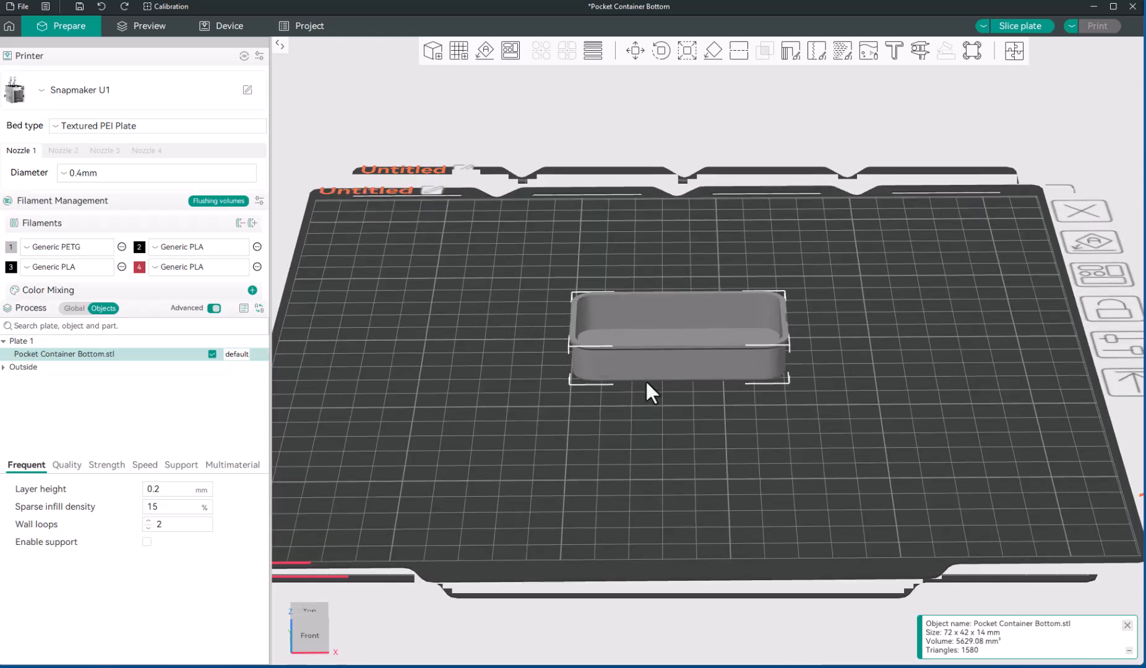
scroll(646, 381, "up", 1)
left_click_drag(639, 473, 668, 472)
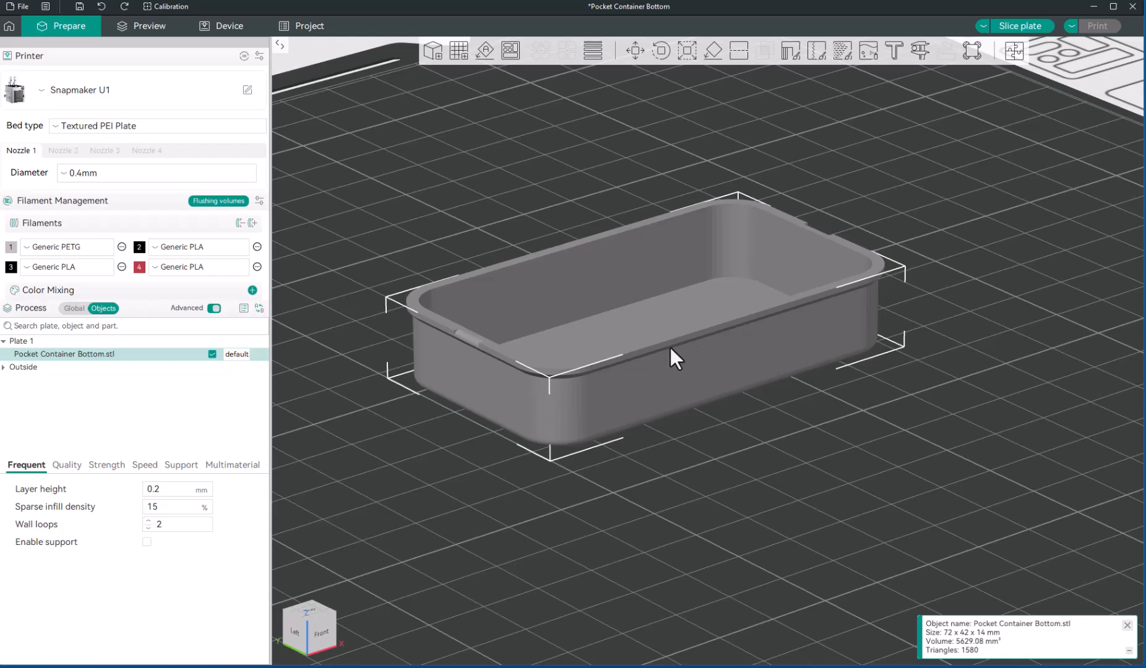
left_click_drag(671, 347, 812, 444)
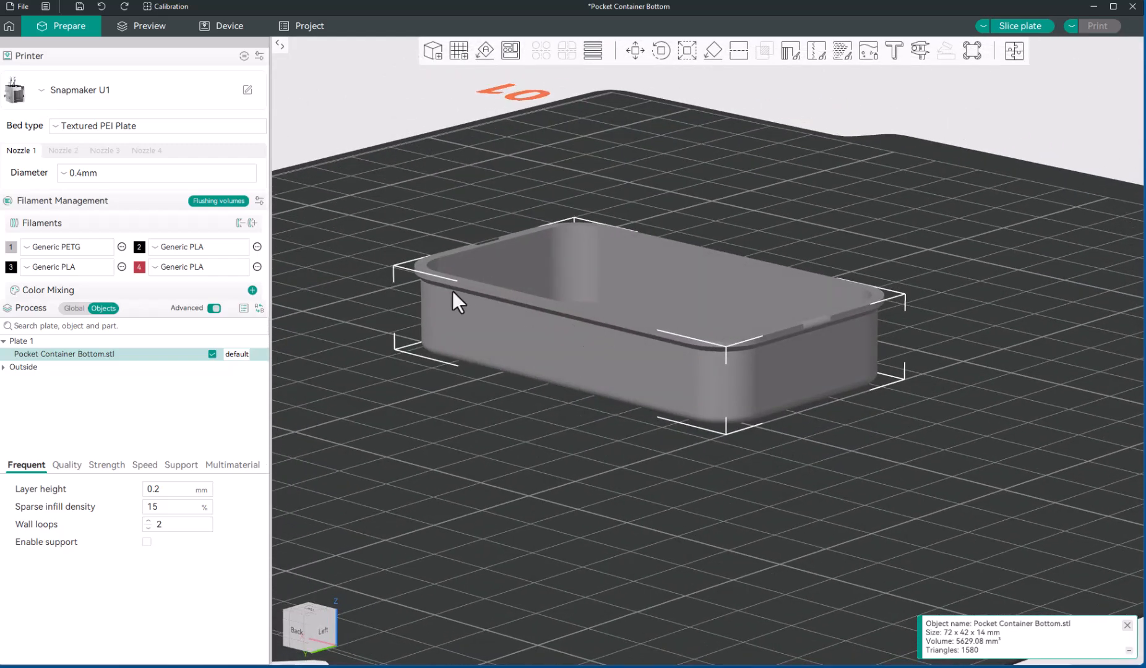
left_click_drag(896, 473, 795, 495)
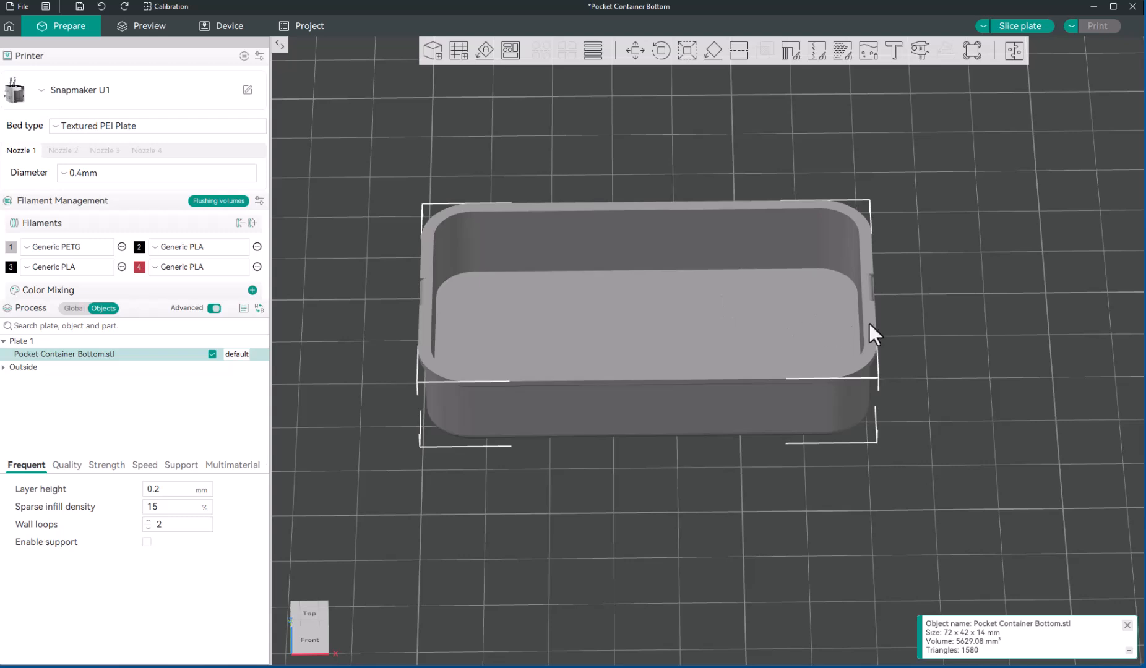
scroll(839, 423, "down", 3)
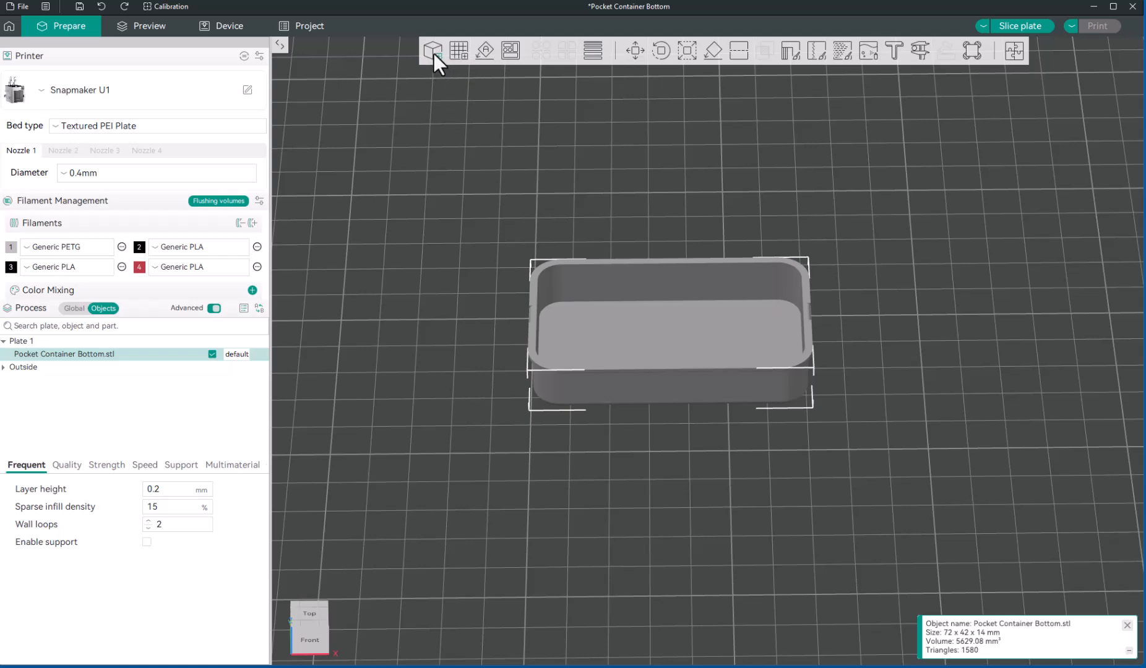
- Import Pocket Container Lid.stl onto the same plate and move it clear behind the container bottom
key("ctrl+i")
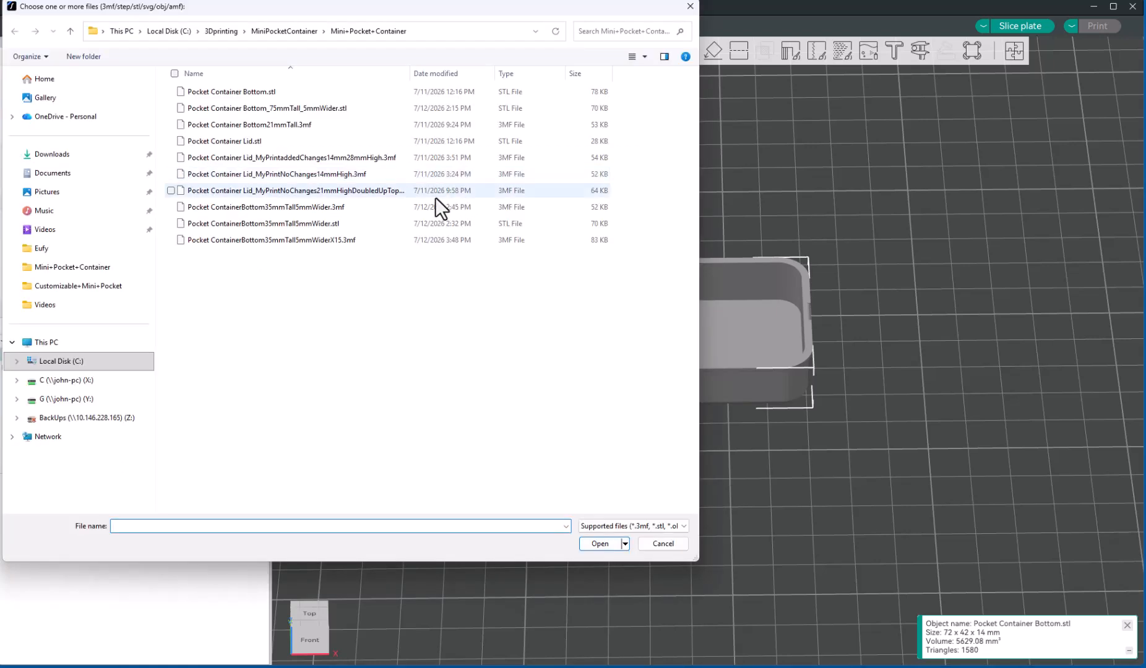
left_click(279, 142)
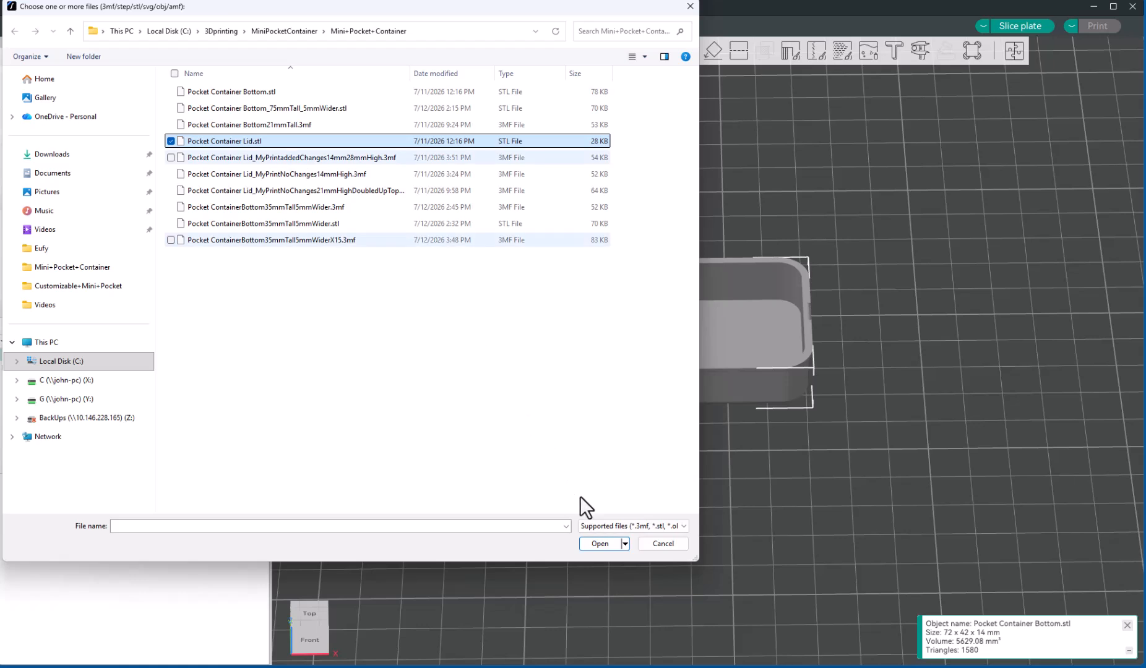
left_click(601, 544)
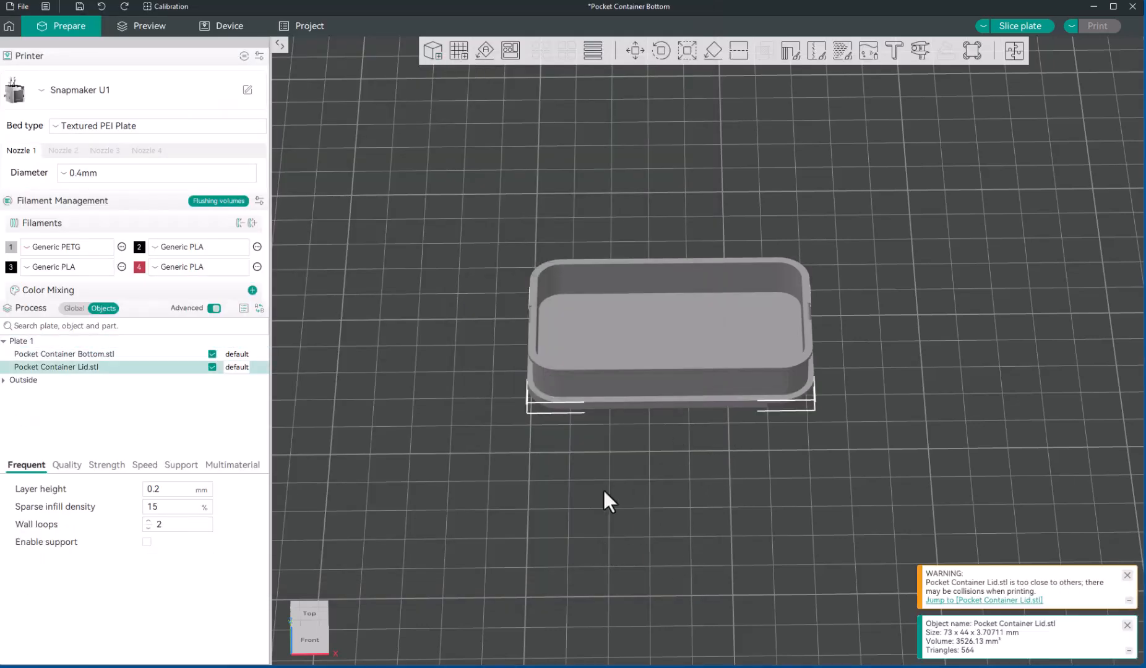
left_click_drag(665, 405, 670, 227)
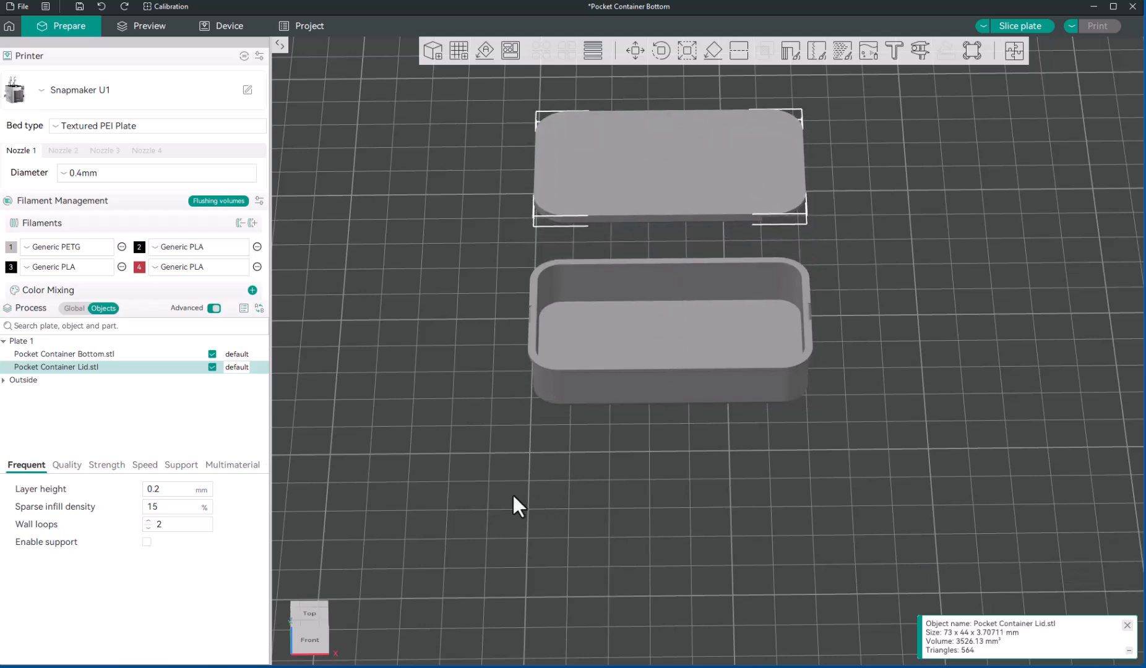
- Examine the lid's underside, sliding edges and top beside the container bottom from below, the side and above
left_click_drag(490, 478, 552, 456)
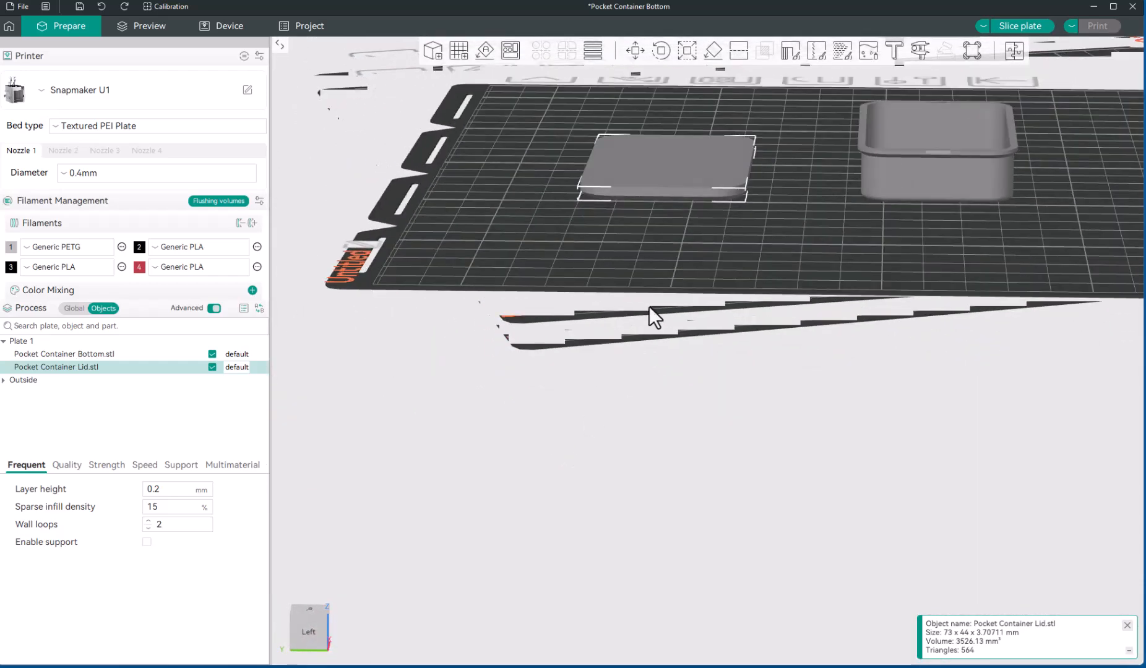
middle_click_drag(649, 310, 666, 558)
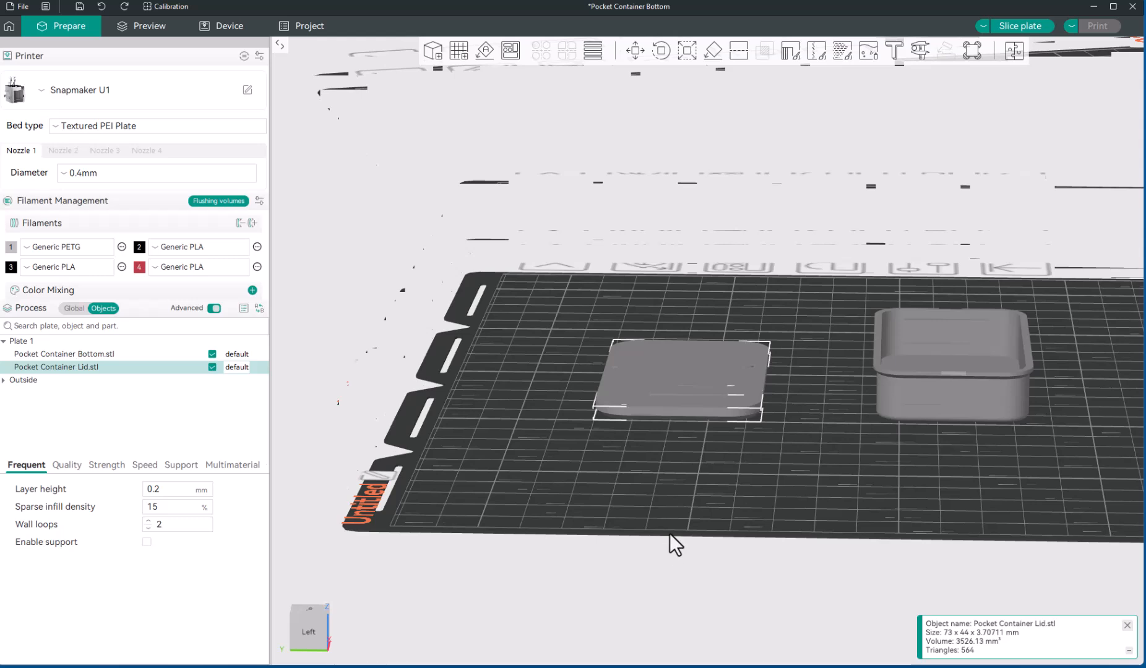
left_click_drag(669, 534, 669, 470)
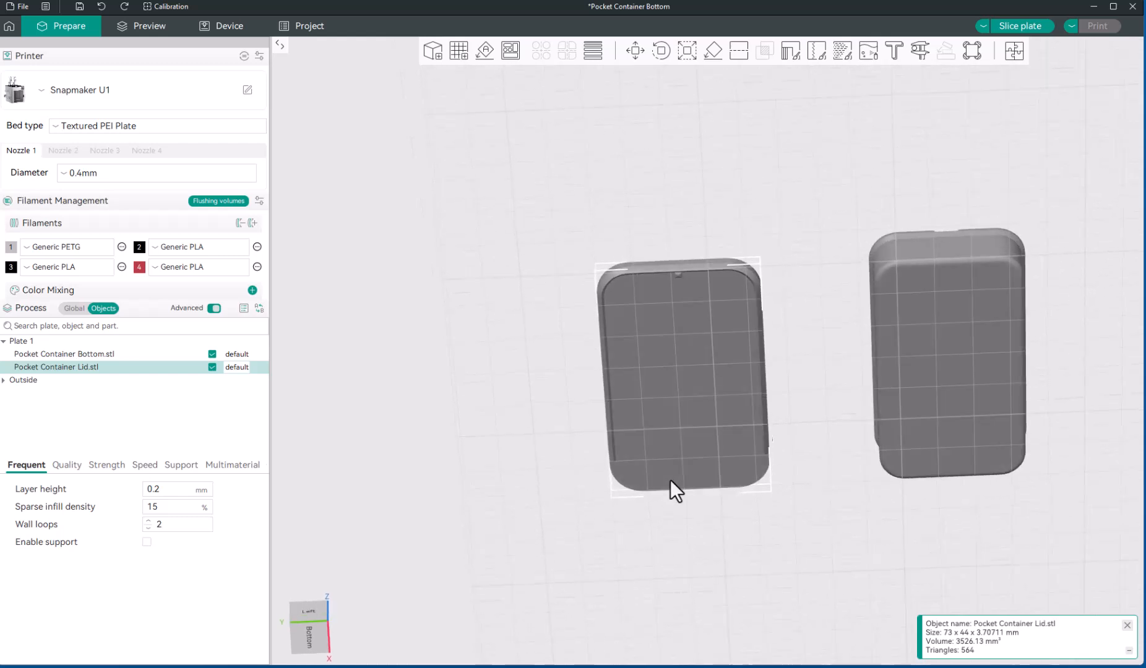
left_click_drag(671, 481, 541, 523)
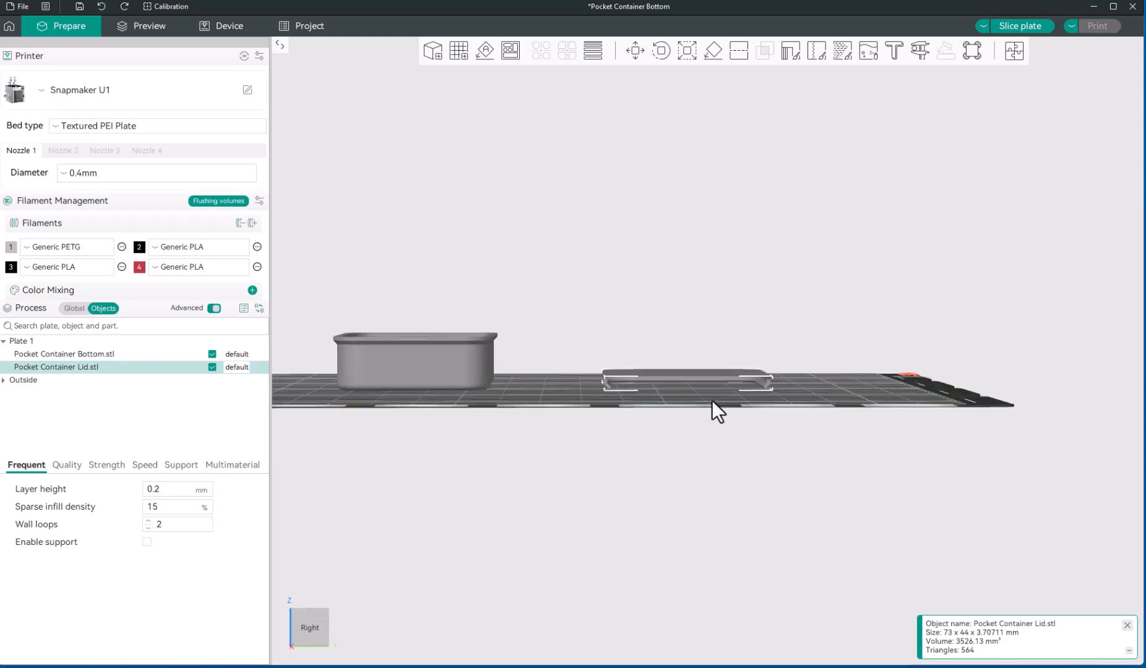
left_click_drag(681, 416, 681, 459)
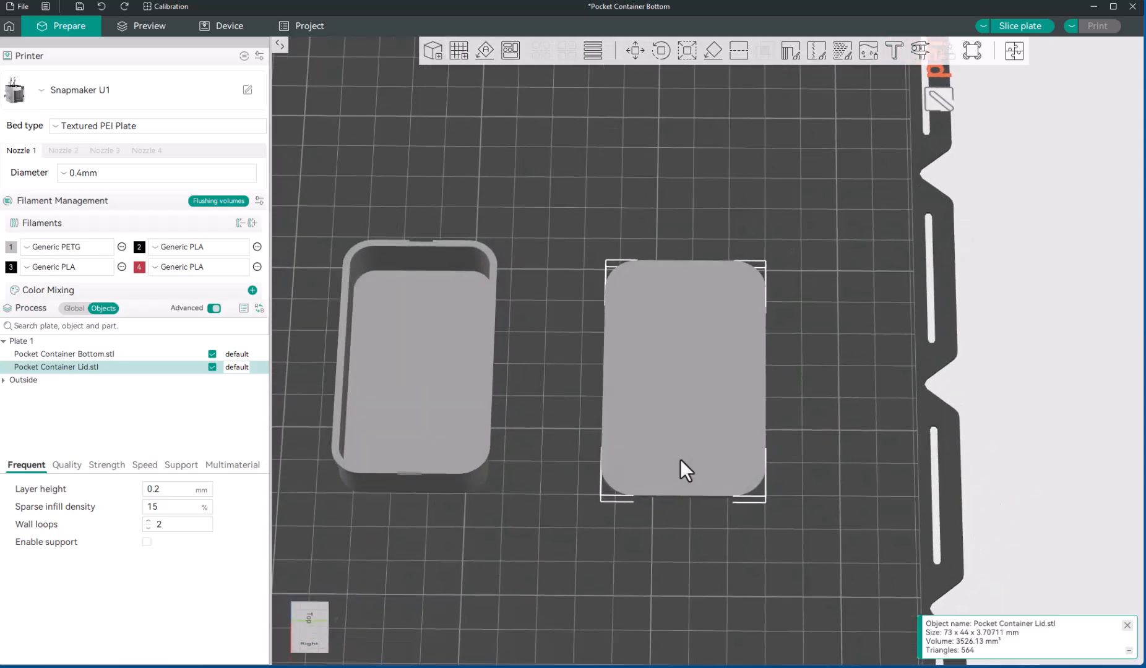
left_click(599, 584)
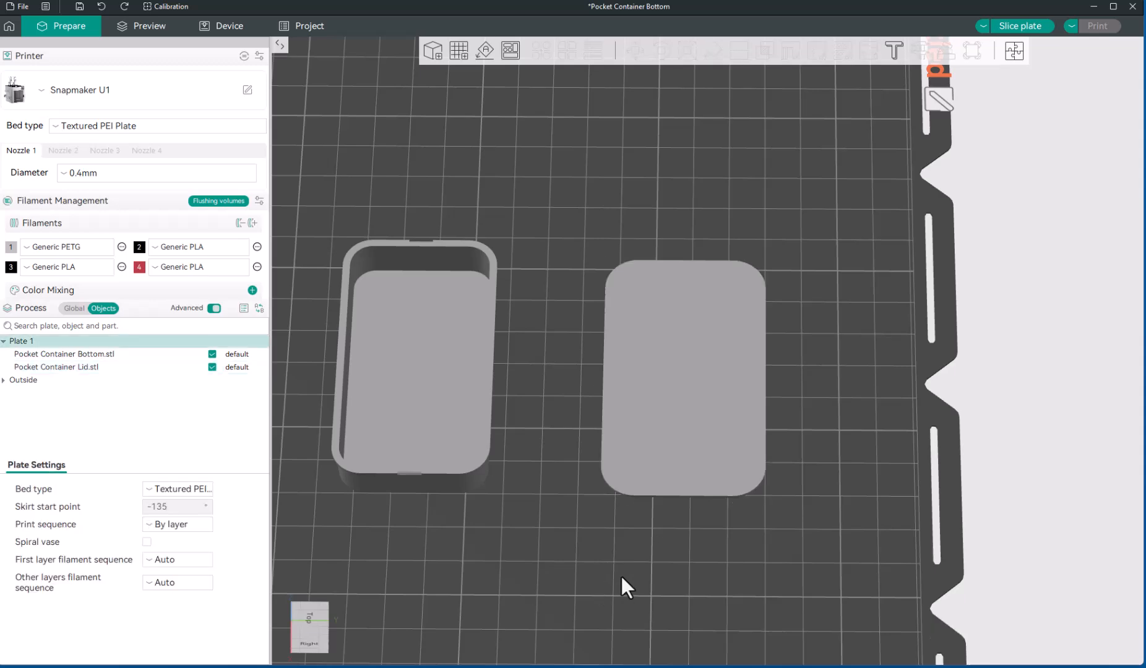
left_click_drag(622, 586, 628, 535)
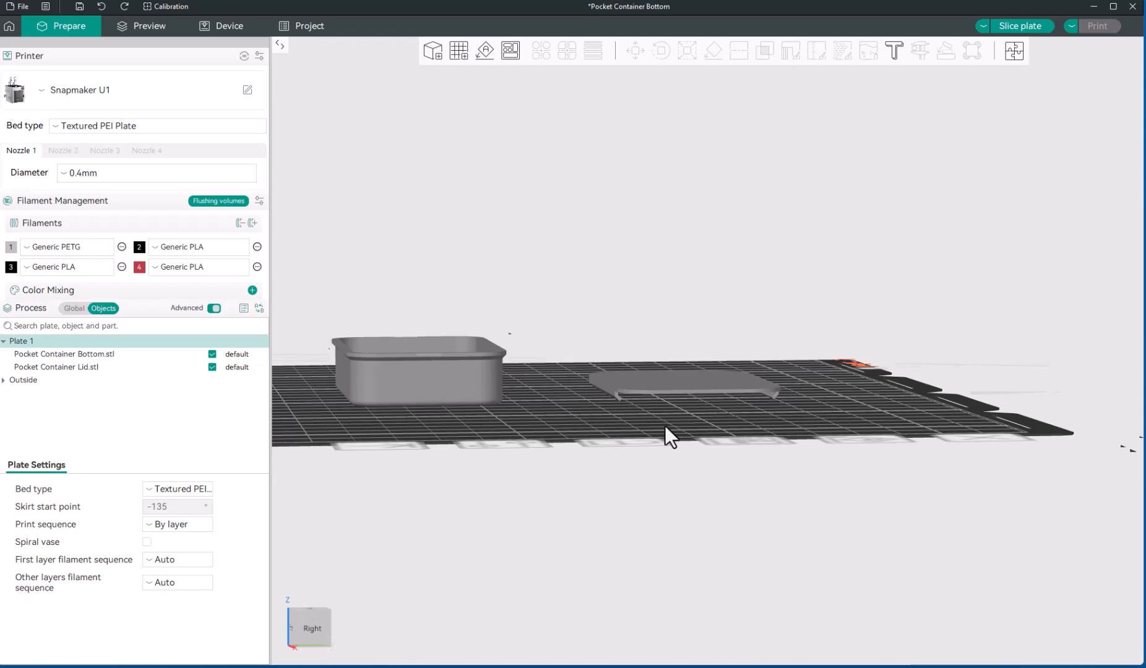
- Lay the container lid on its flat top face so its underside faces up on the plate
left_click_drag(668, 432, 659, 445)
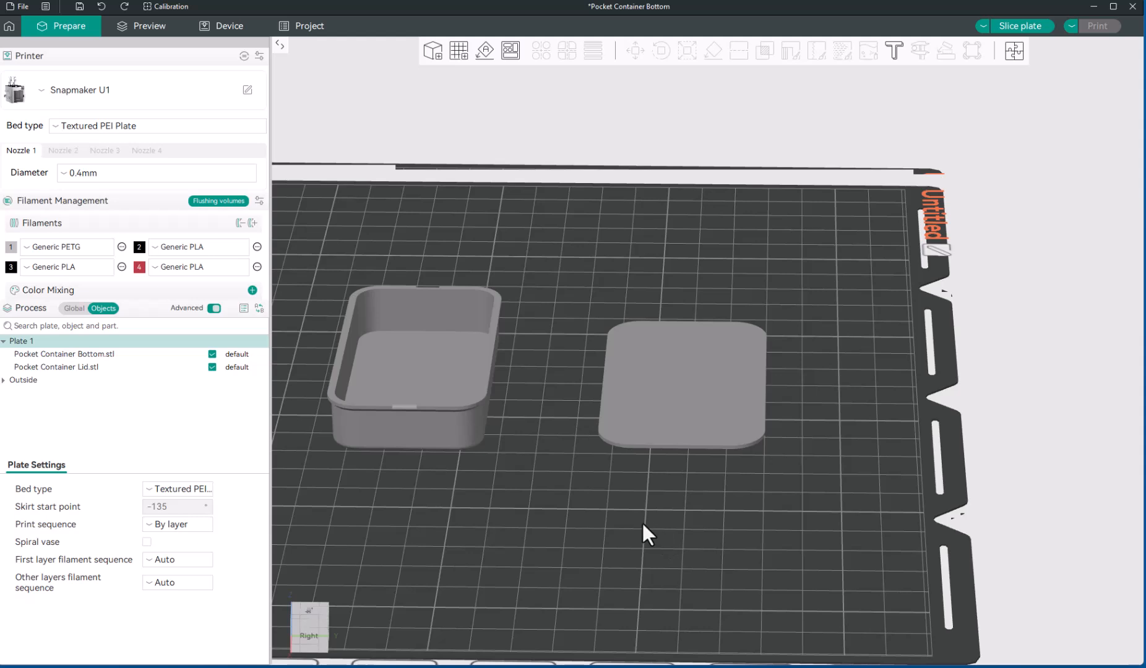
left_click(670, 411)
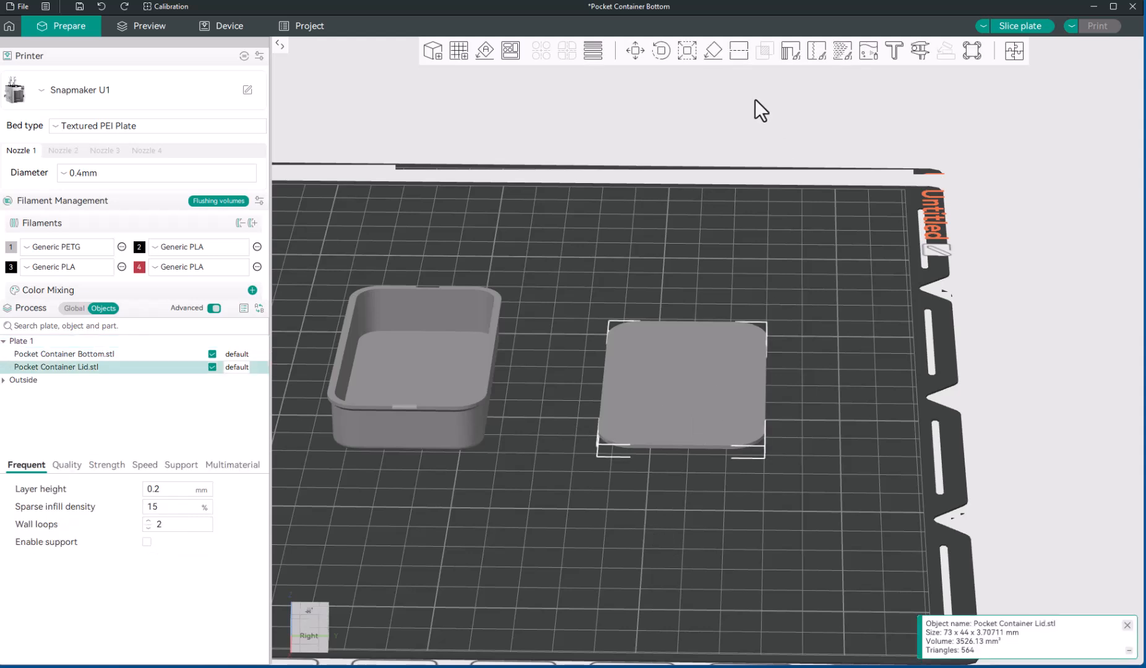
left_click(713, 52)
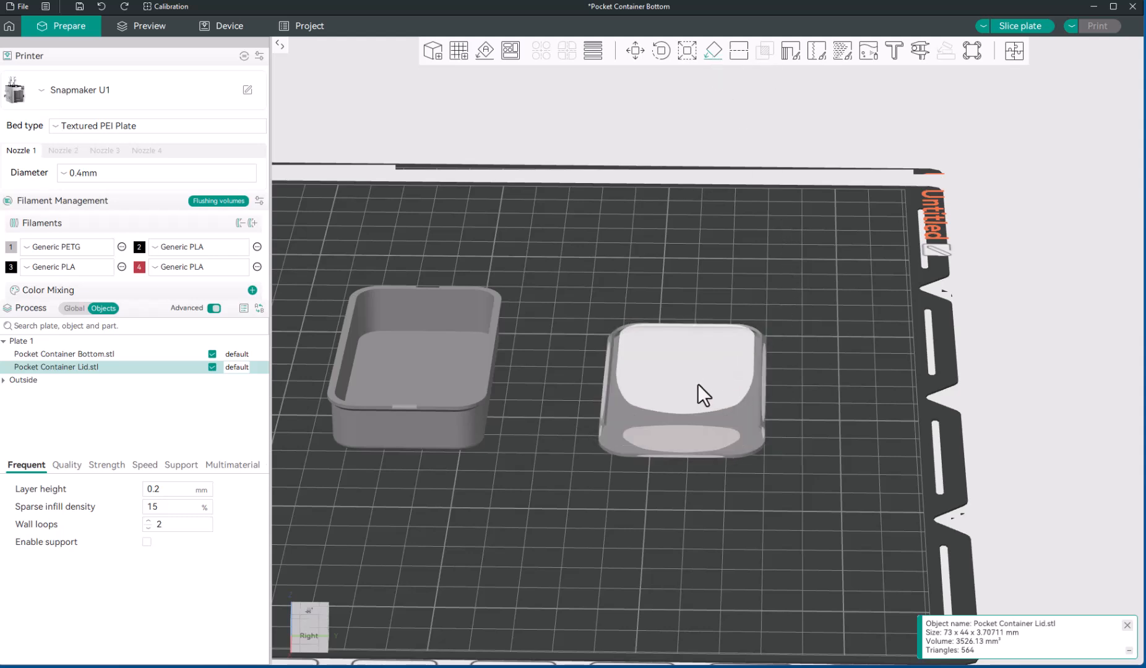
left_click(658, 273)
left_click_drag(656, 532, 652, 520)
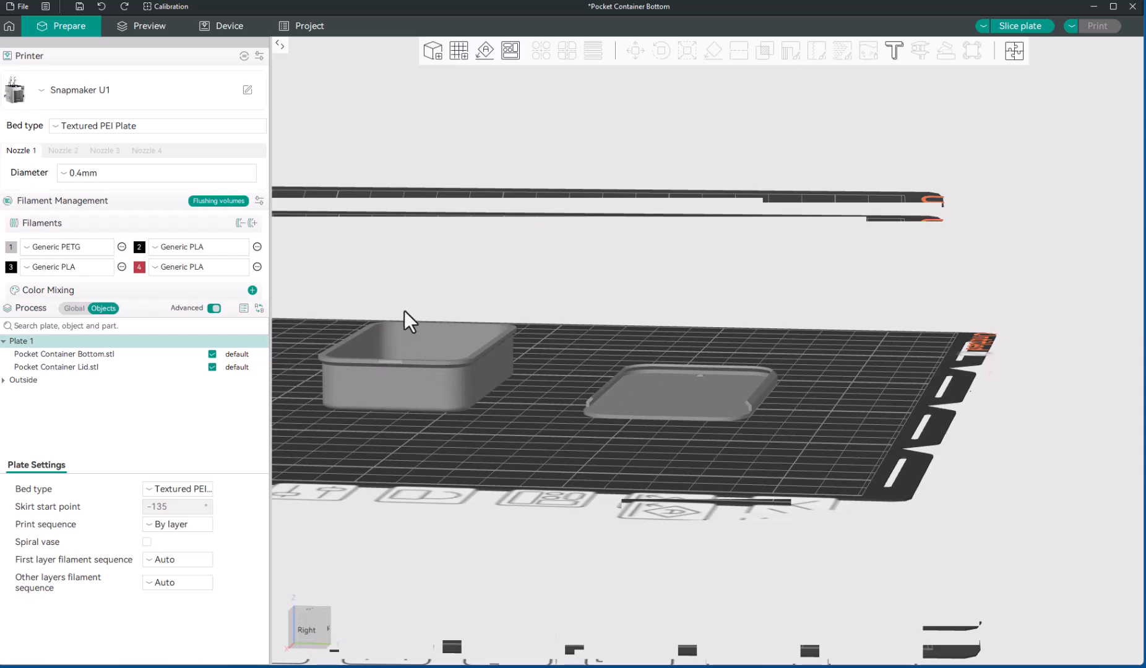
- Examine the container bottom and the flipped lid side by side from above, the end and the front
left_click(398, 331)
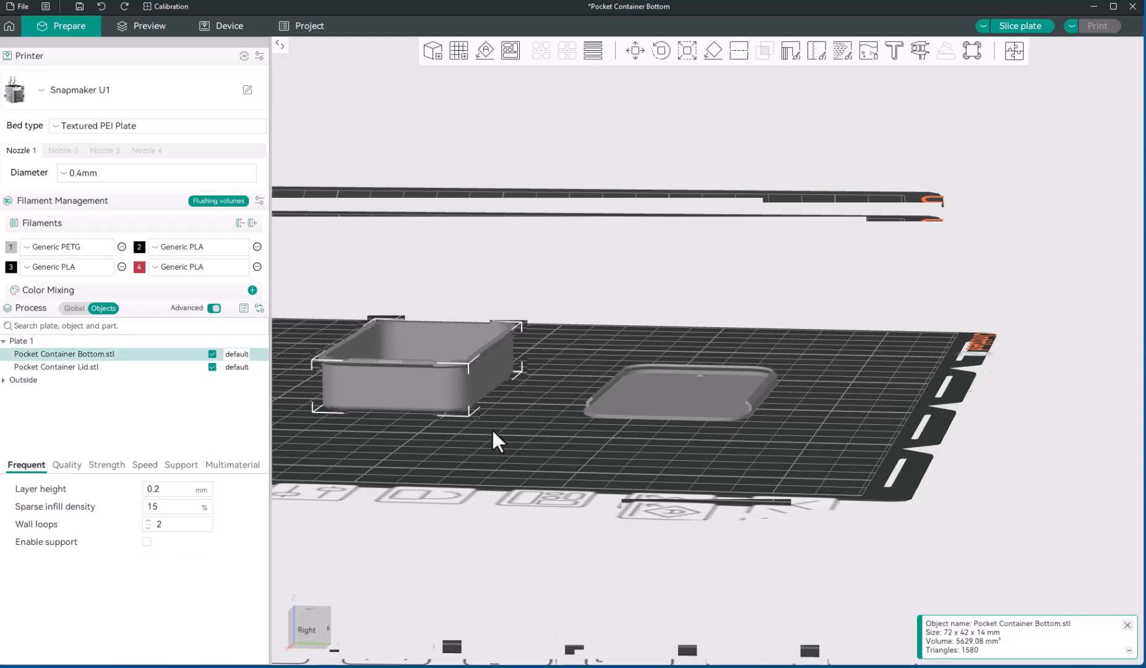
left_click_drag(491, 428, 592, 381)
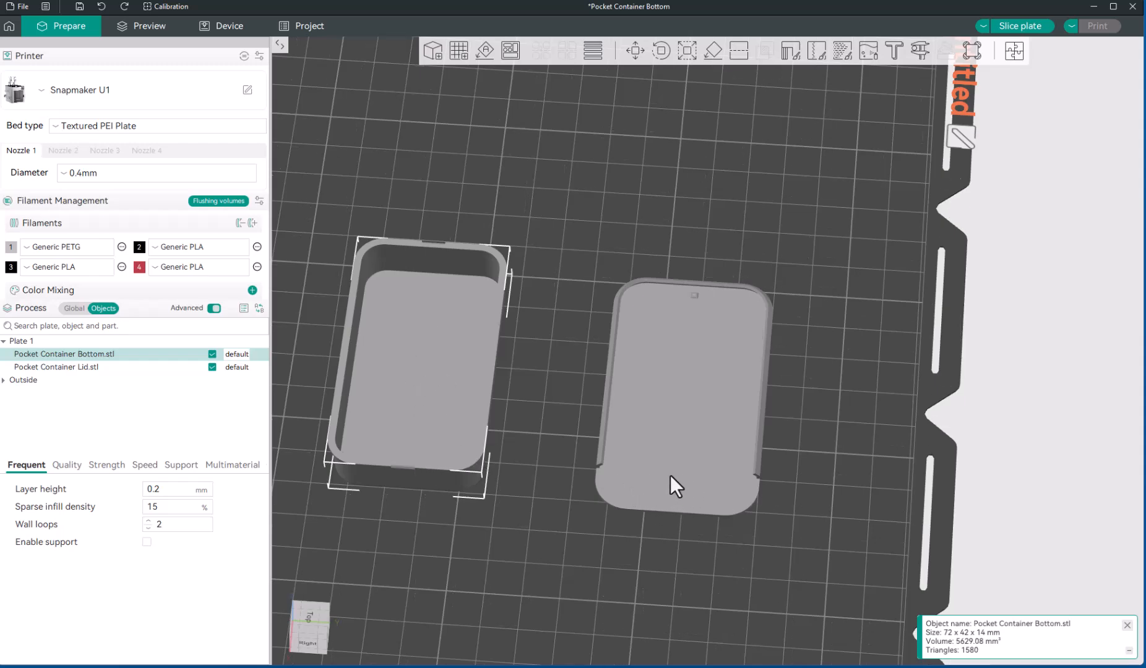
mouse_move(663, 515)
left_mouse_down()
mouse_move(660, 536)
mouse_move(667, 509)
mouse_move(669, 533)
left_mouse_up()
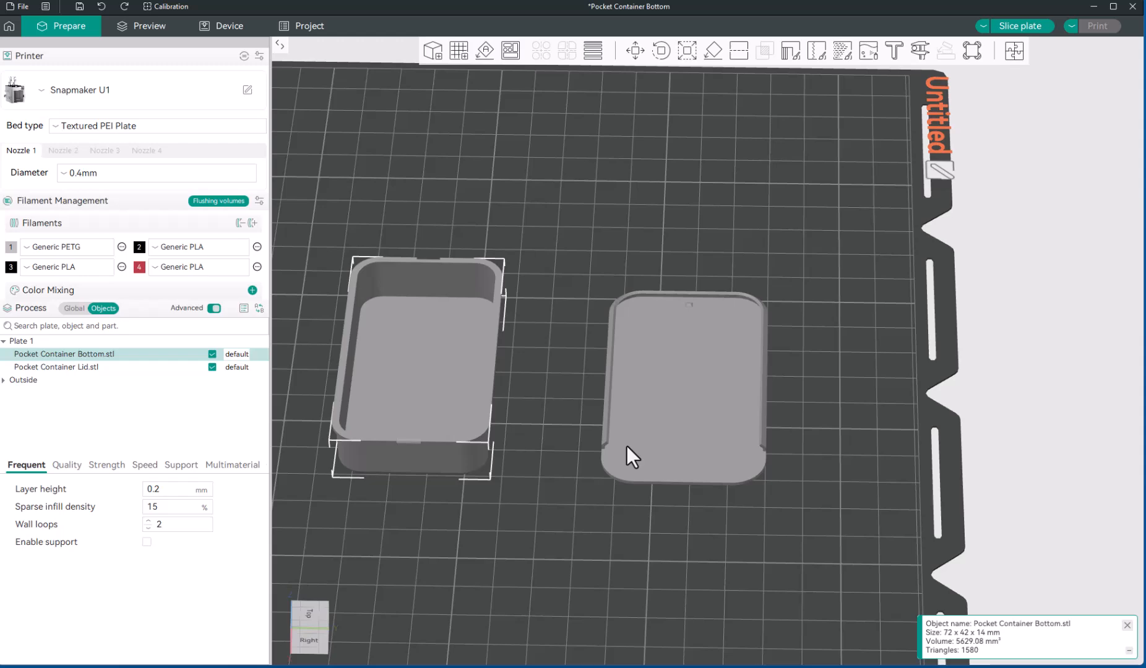
scroll(625, 446, "down", 5)
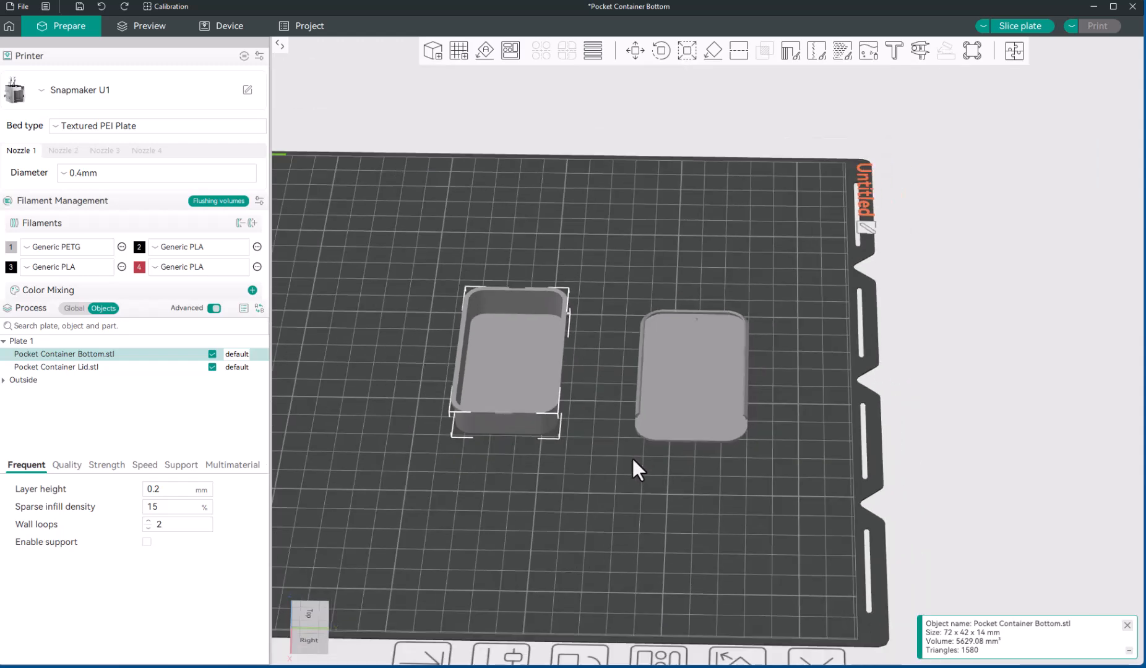
scroll(470, 459, "up", 2)
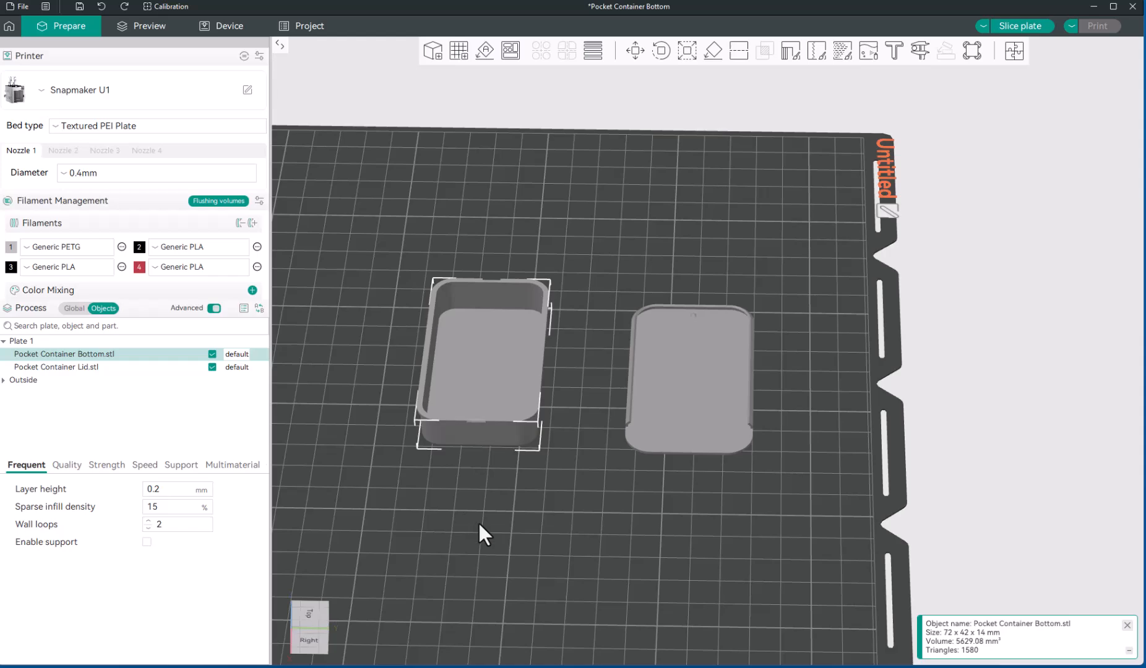
left_click_drag(478, 522, 533, 496)
right_click_drag(445, 423, 642, 498)
scroll(603, 410, "up", 2)
scroll(603, 411, "up", 2)
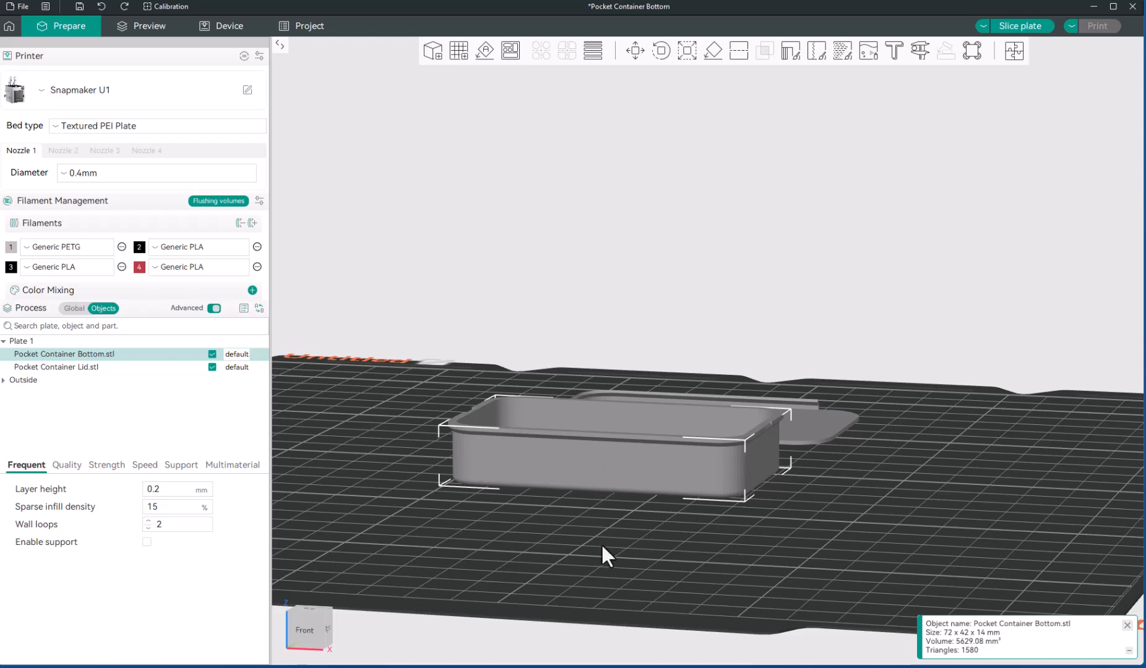
left_click_drag(602, 546, 608, 547)
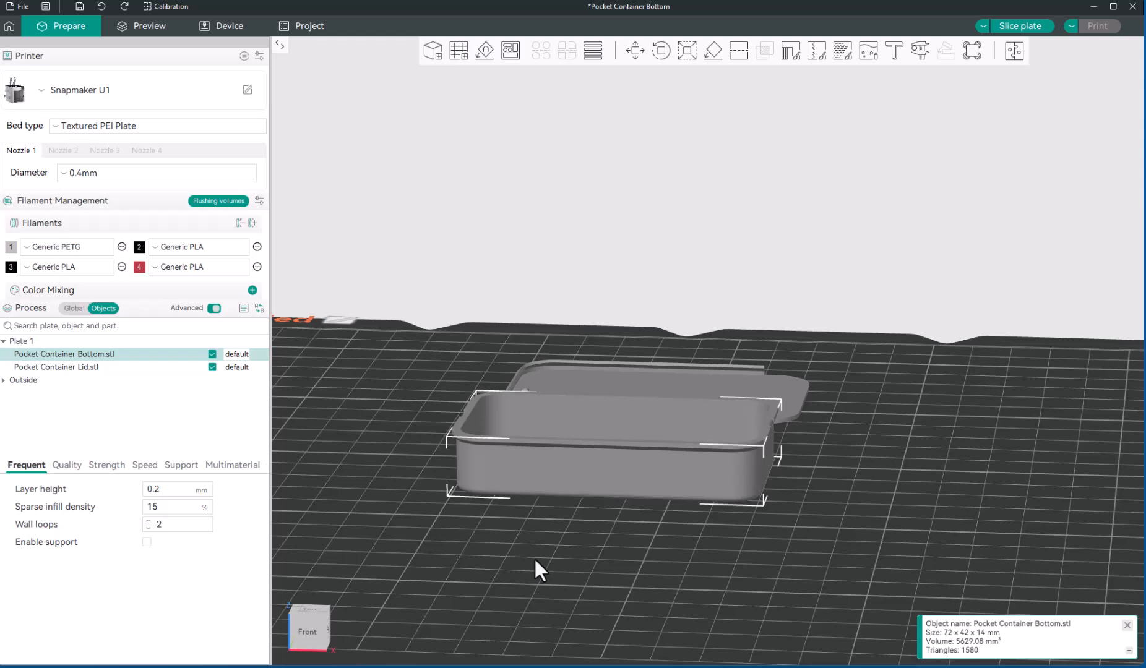
- Try stretching only the container bottom's height to about 48.4 mm with the Scale tool, and undo the scaling
left_click(583, 572)
left_click(590, 464)
left_click(681, 56)
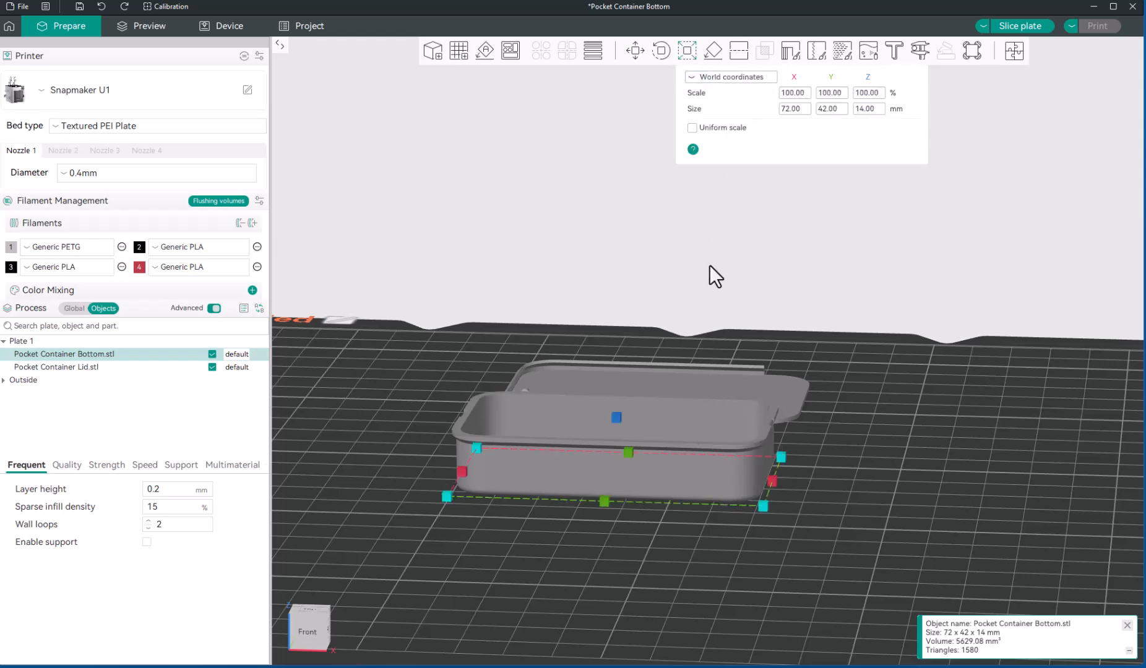
left_click_drag(618, 419, 662, 271)
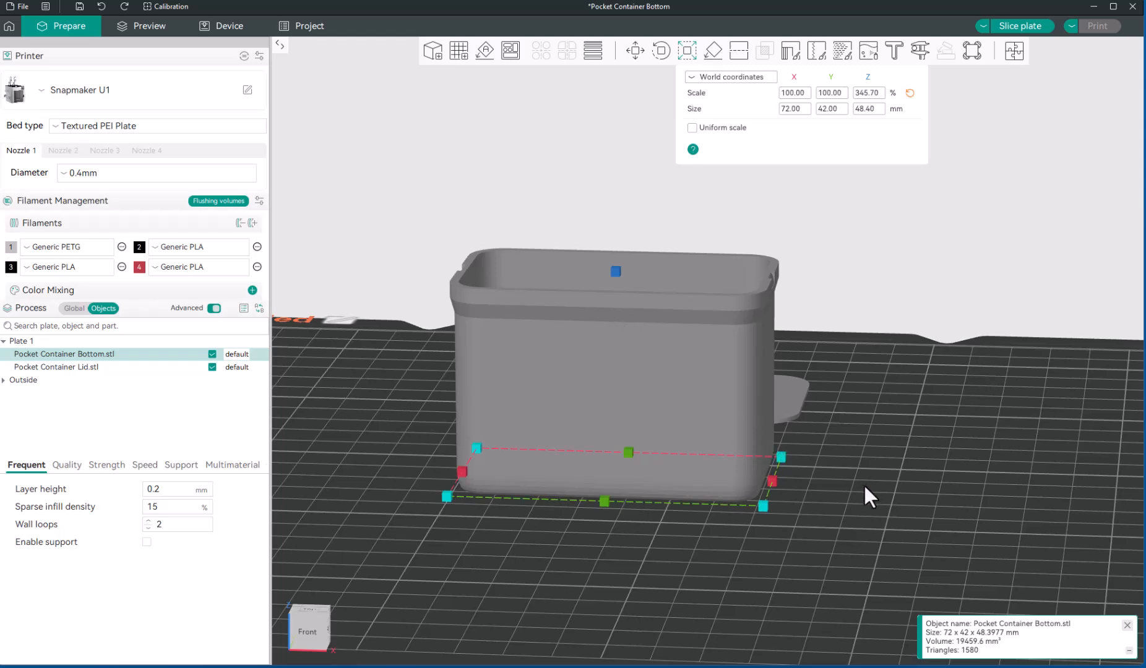
key("ctrl+z")
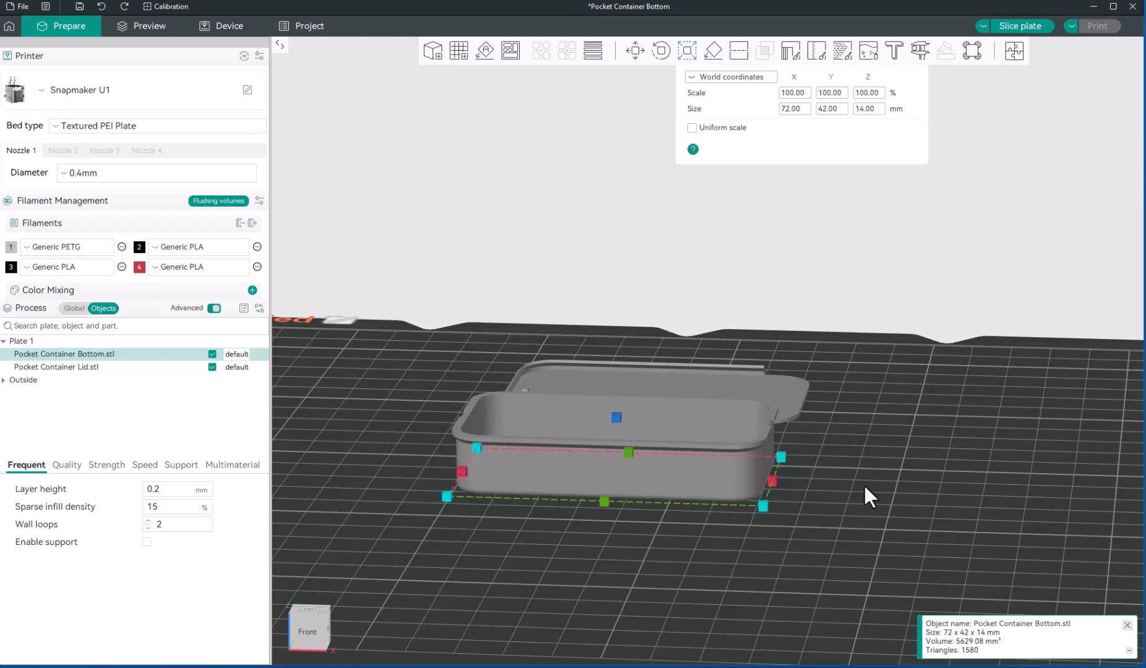
mouse_move(708, 563)
left_mouse_down()
mouse_move(709, 554)
mouse_move(715, 572)
left_mouse_up()
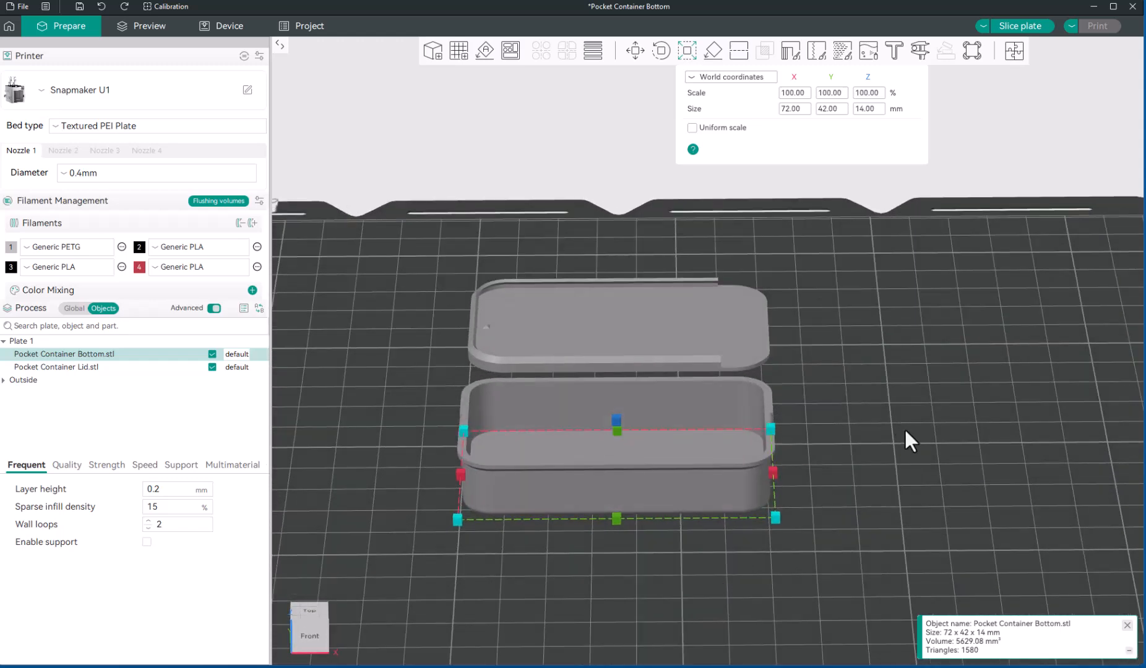
key("Escape")
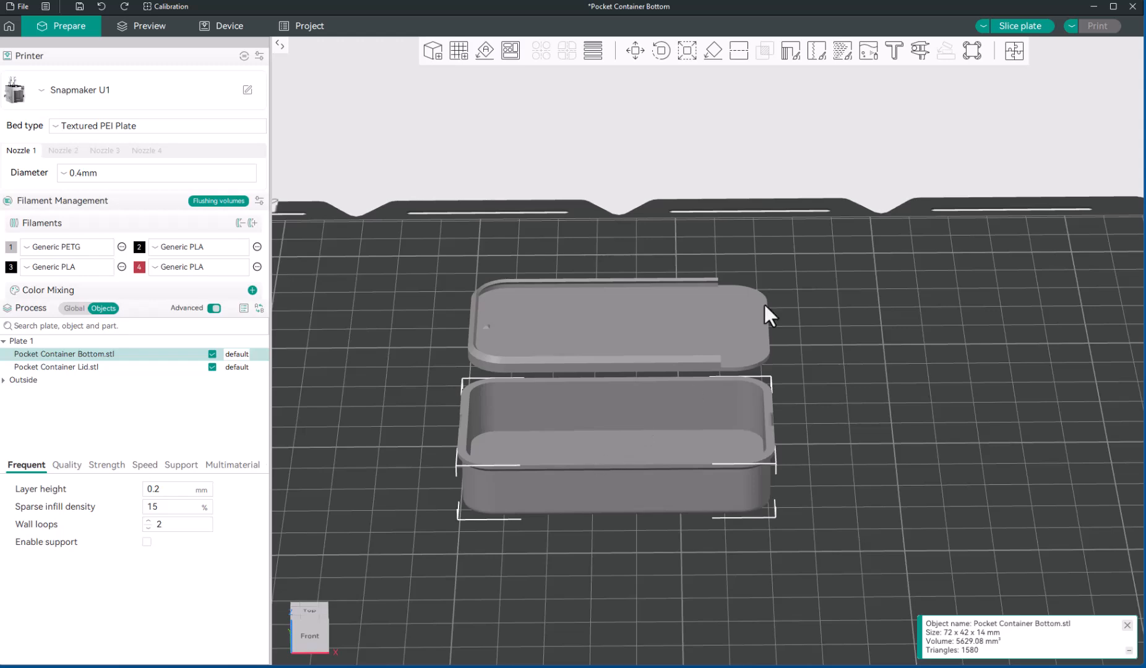
- Measure the distance from the container bottom's underside plane to the top plane of its rim
left_click(919, 50)
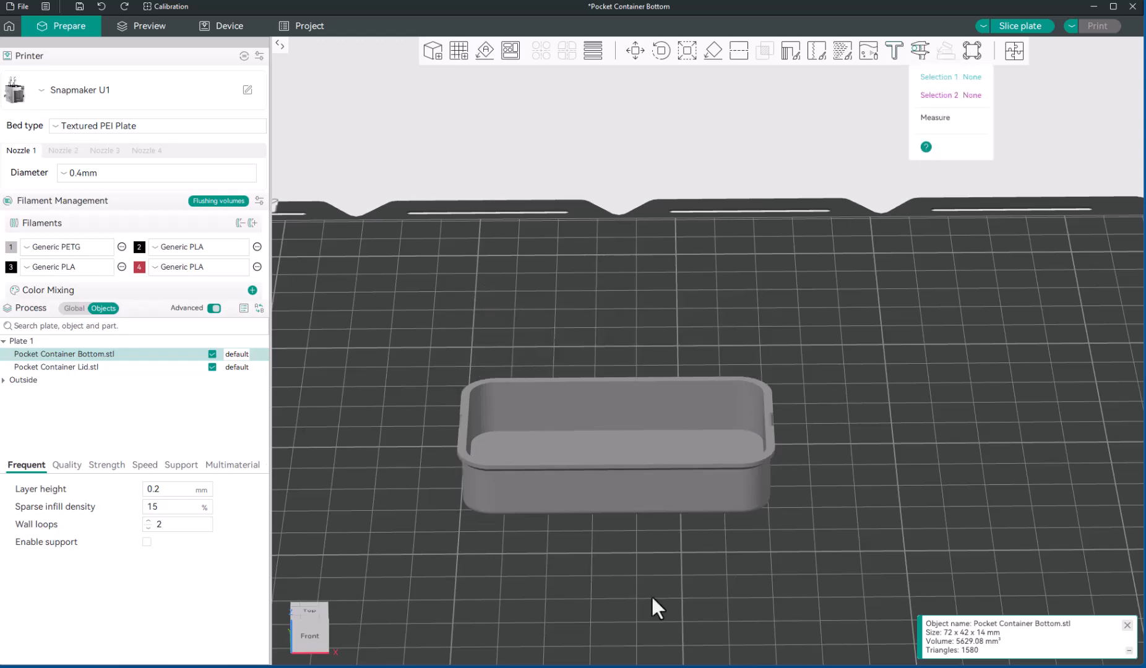
left_click_drag(657, 606, 651, 556)
left_click(615, 483)
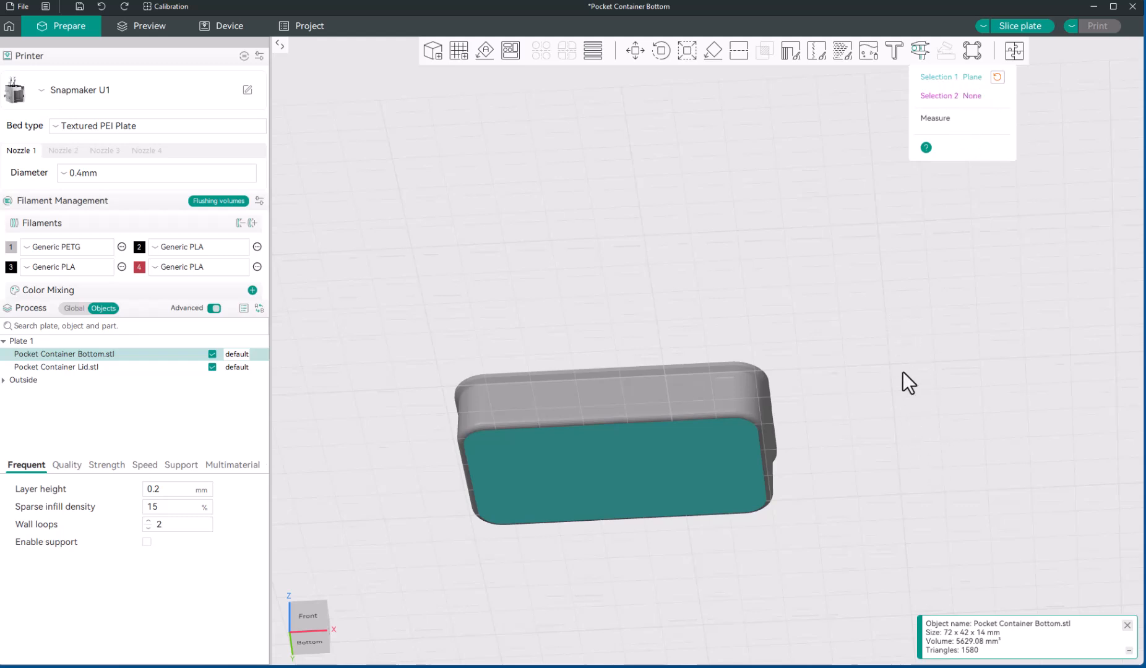
left_click(996, 77)
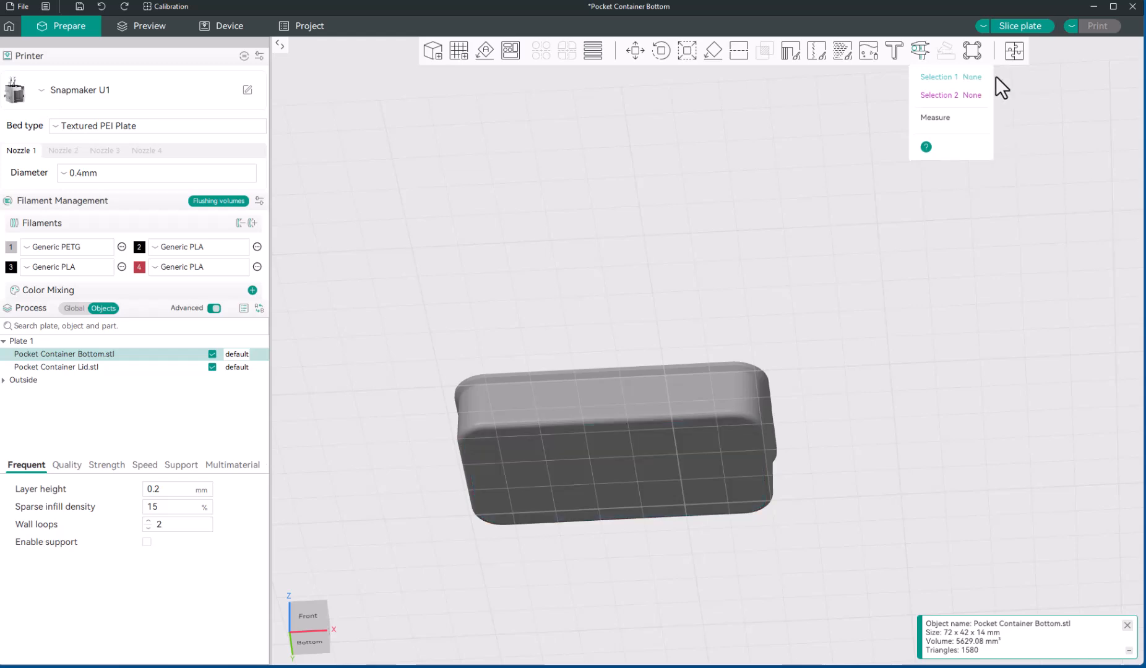
left_click(661, 478)
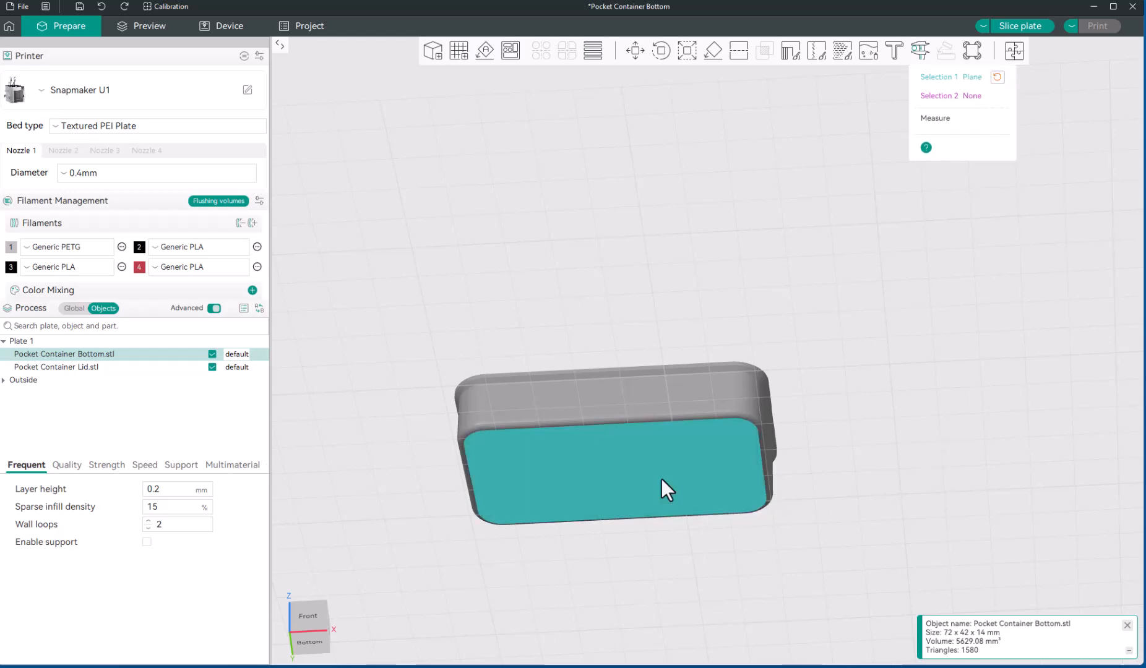
left_click_drag(843, 414, 844, 427)
left_click_drag(842, 459, 844, 476)
scroll(605, 338, "up", 1)
scroll(605, 338, "up", 2)
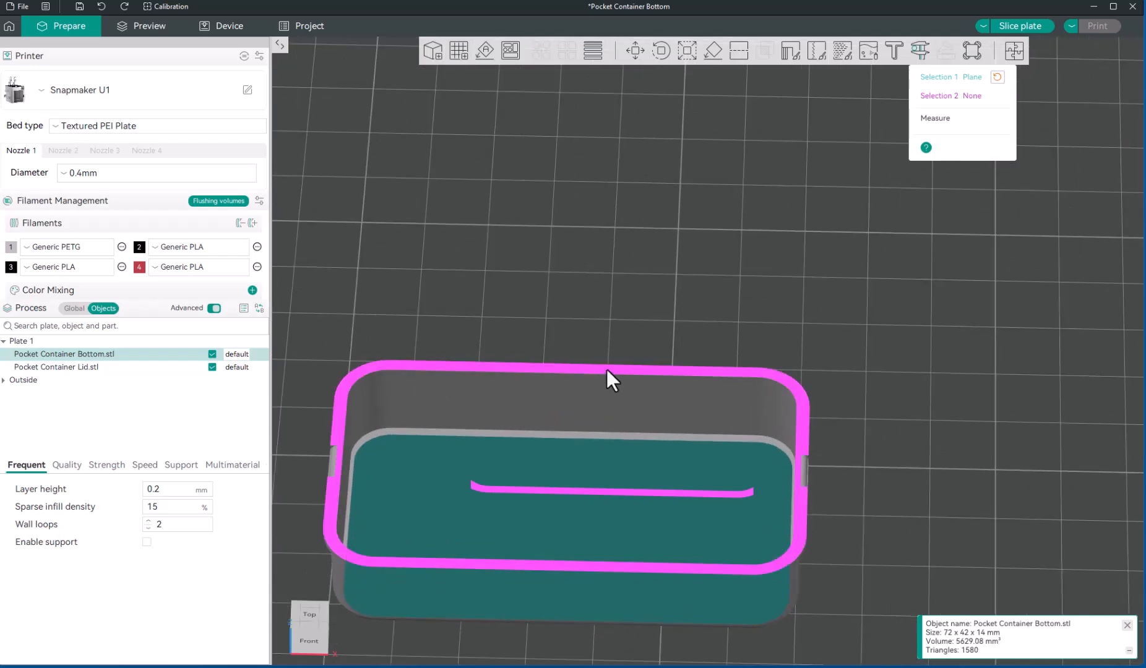
left_click(606, 369)
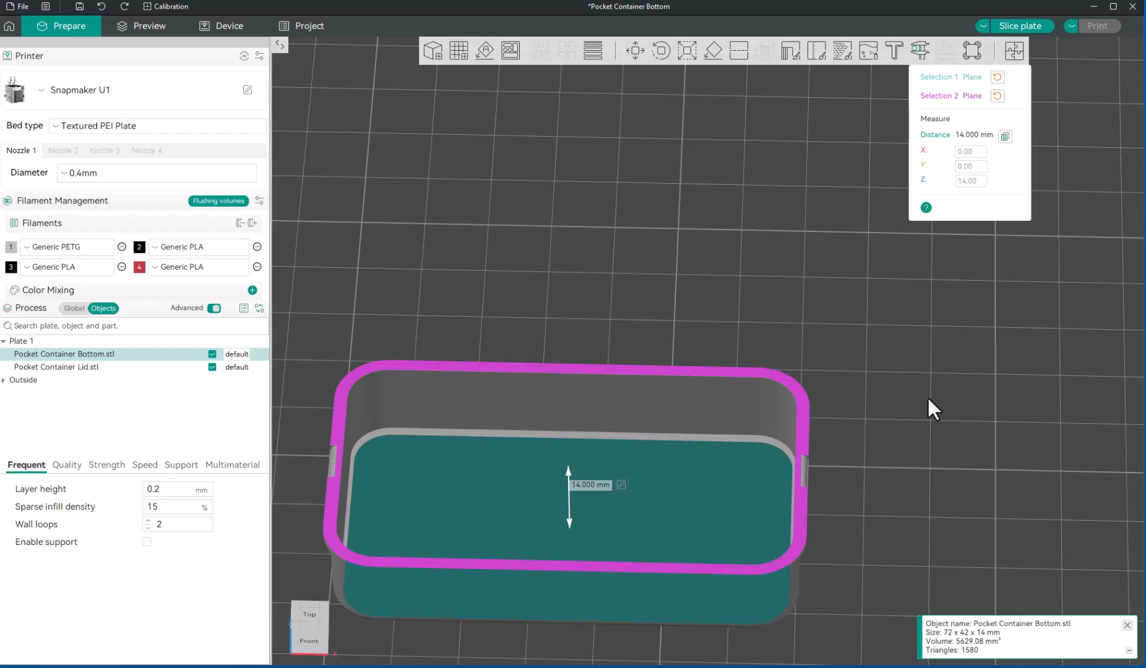
mouse_move(927, 396)
left_mouse_down()
mouse_move(922, 335)
mouse_move(929, 412)
left_mouse_up()
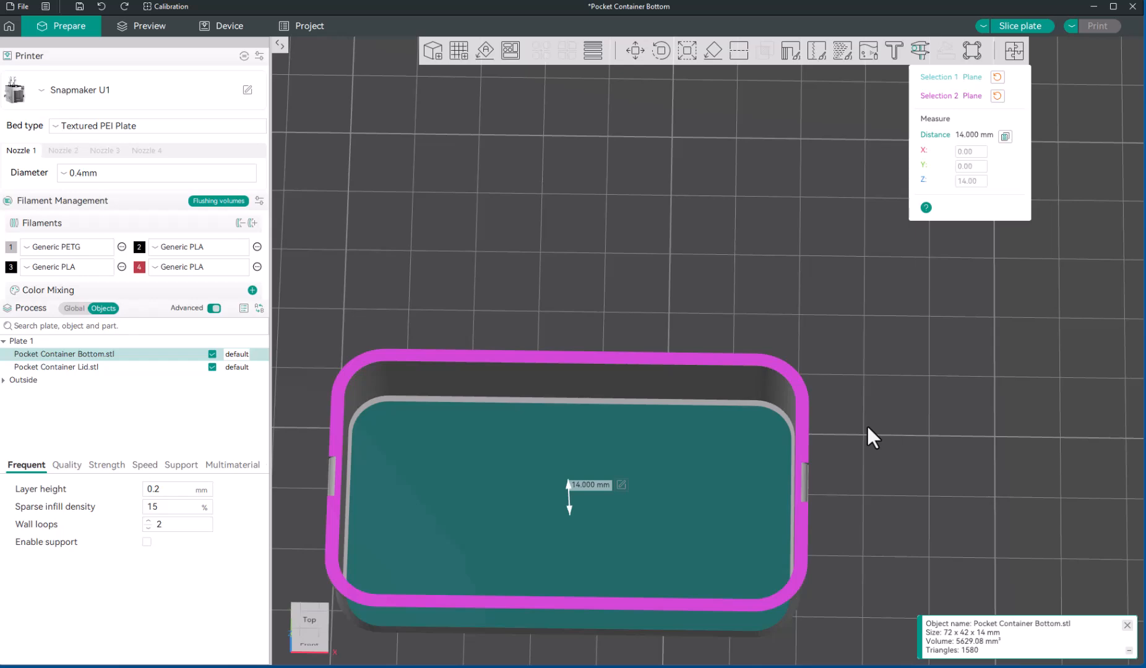
left_click_drag(878, 455, 877, 414)
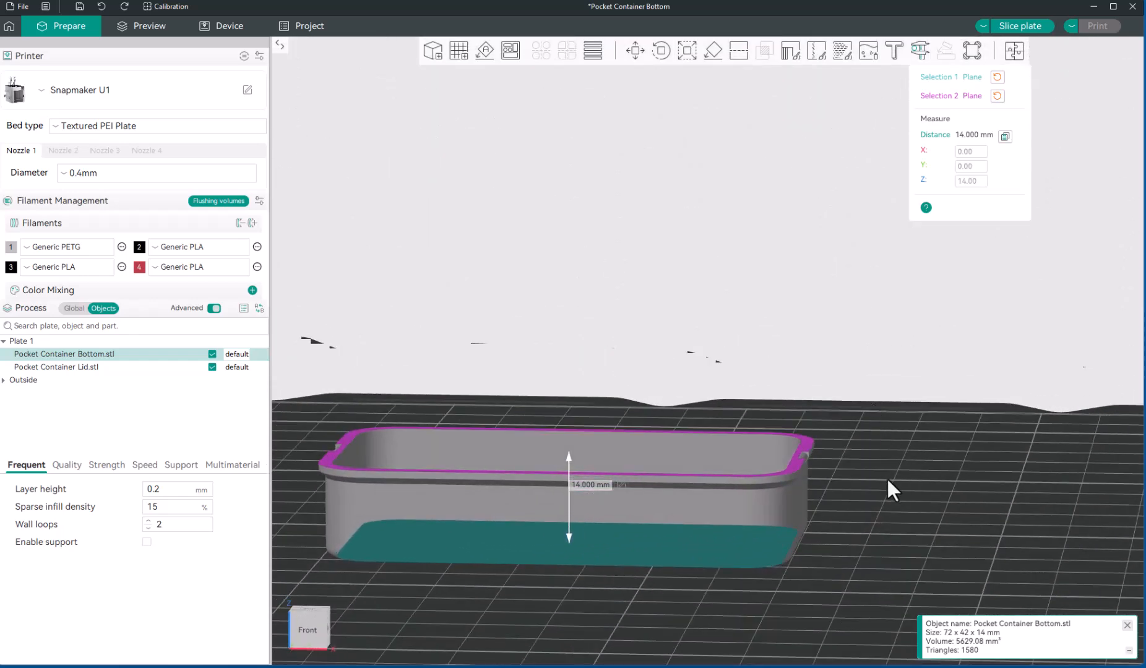
key("Escape")
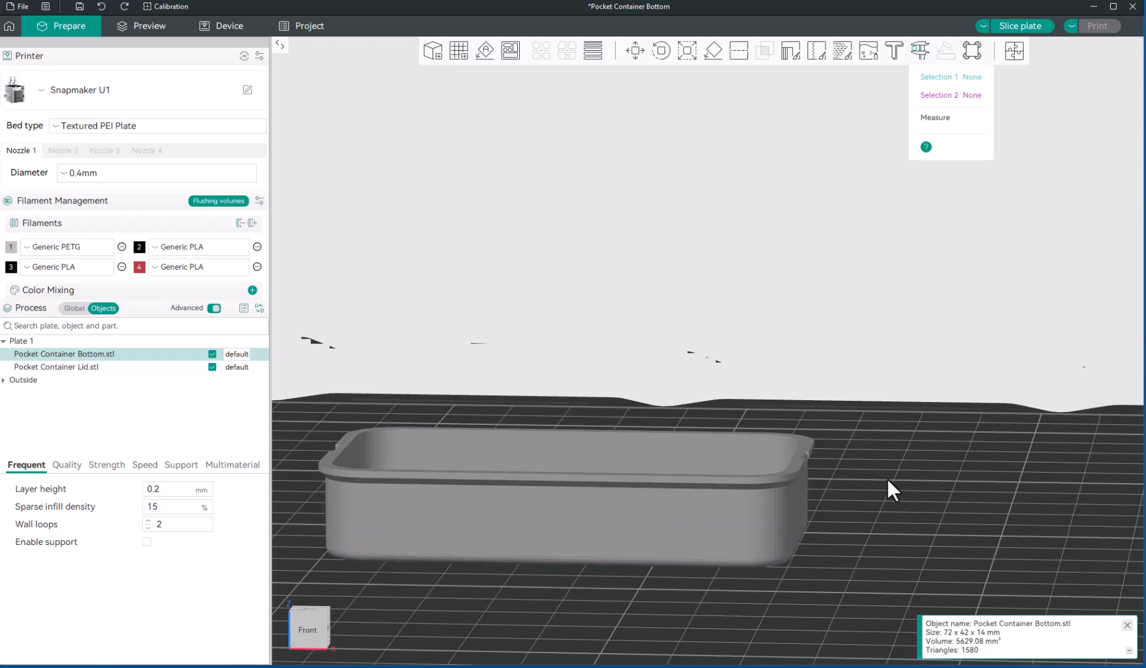
key("Escape")
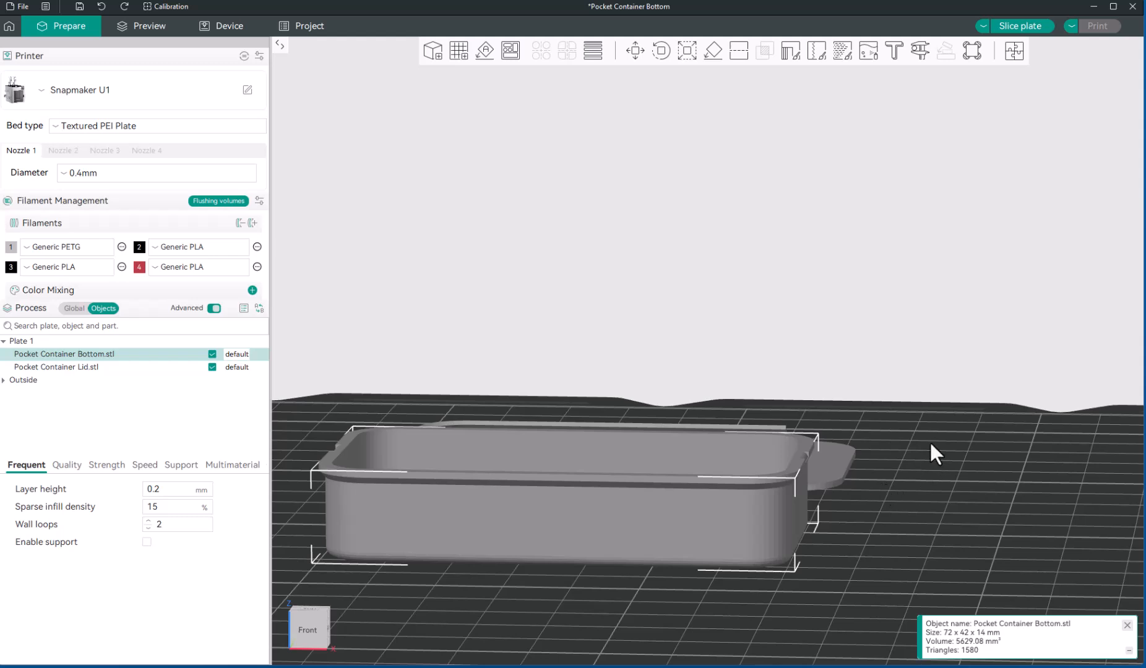
- Try shifting the container bottom slightly in the negative X direction, and undo the move
scroll(934, 456, "down", 2)
scroll(544, 538, "up", 1)
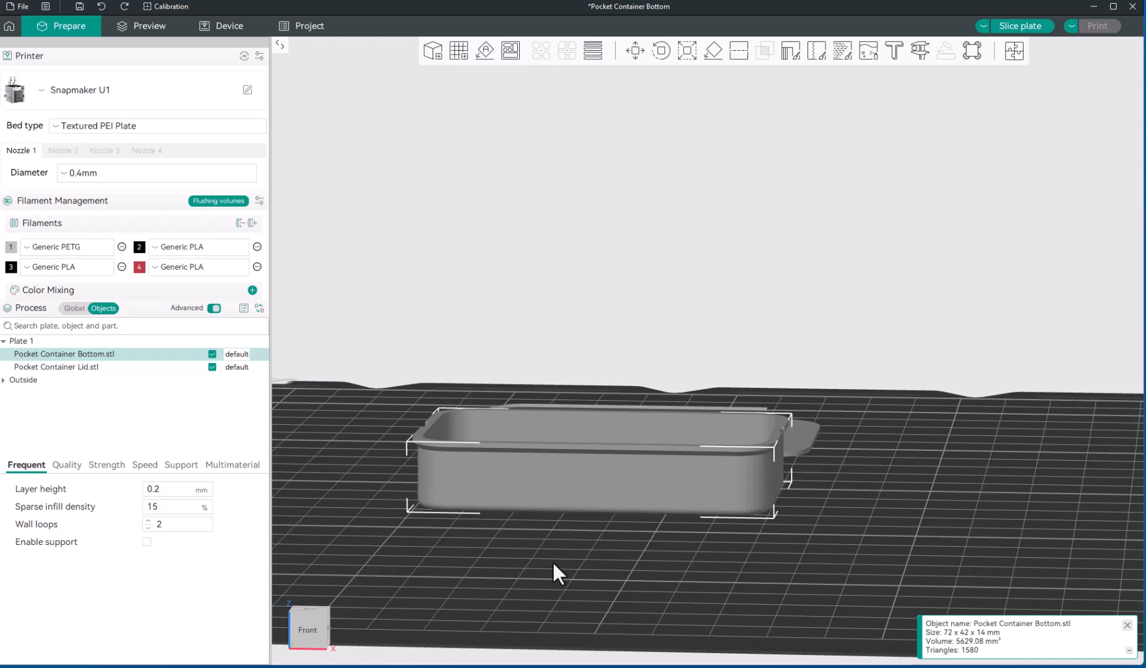
middle_click_drag(553, 562, 625, 485)
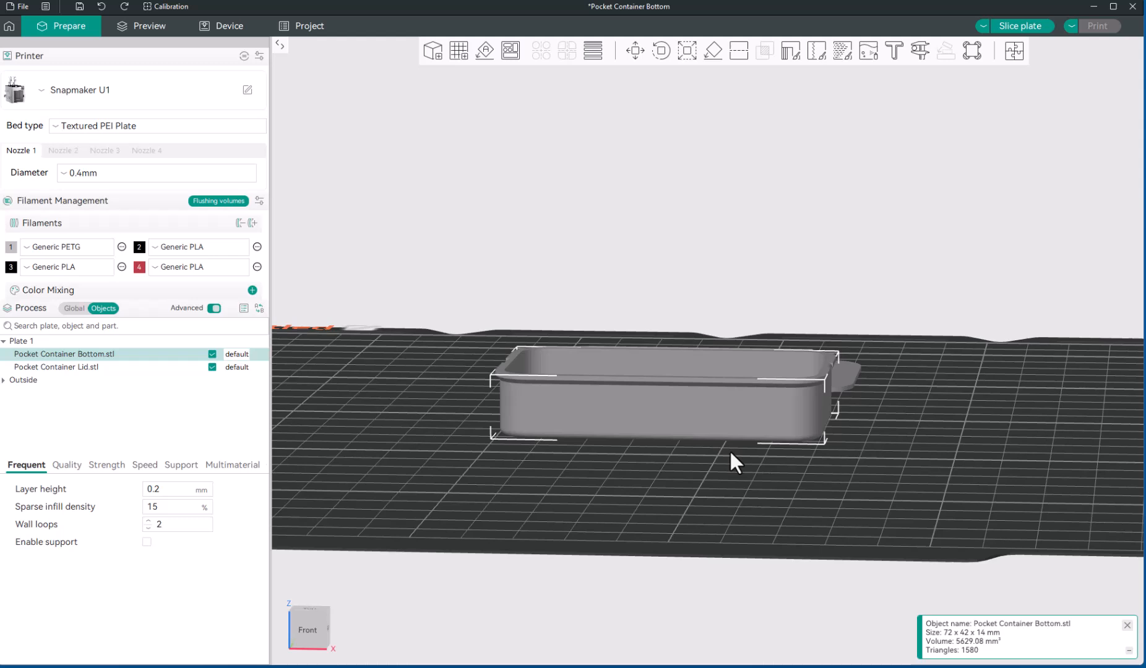
left_click_drag(744, 439, 715, 441)
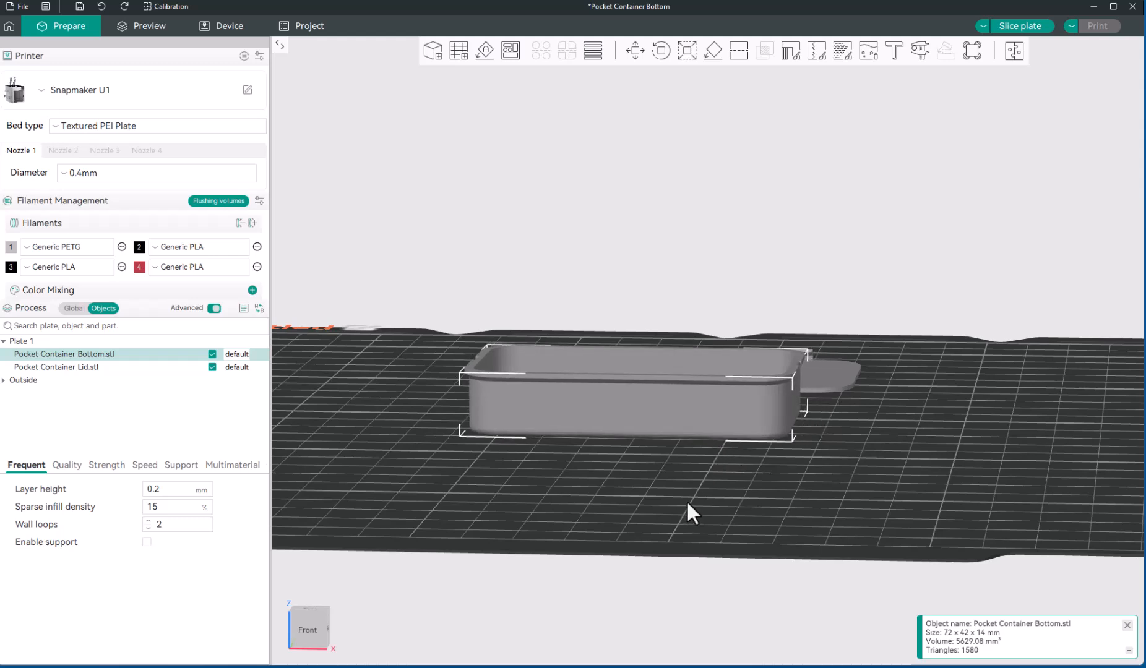
key("ctrl+z")
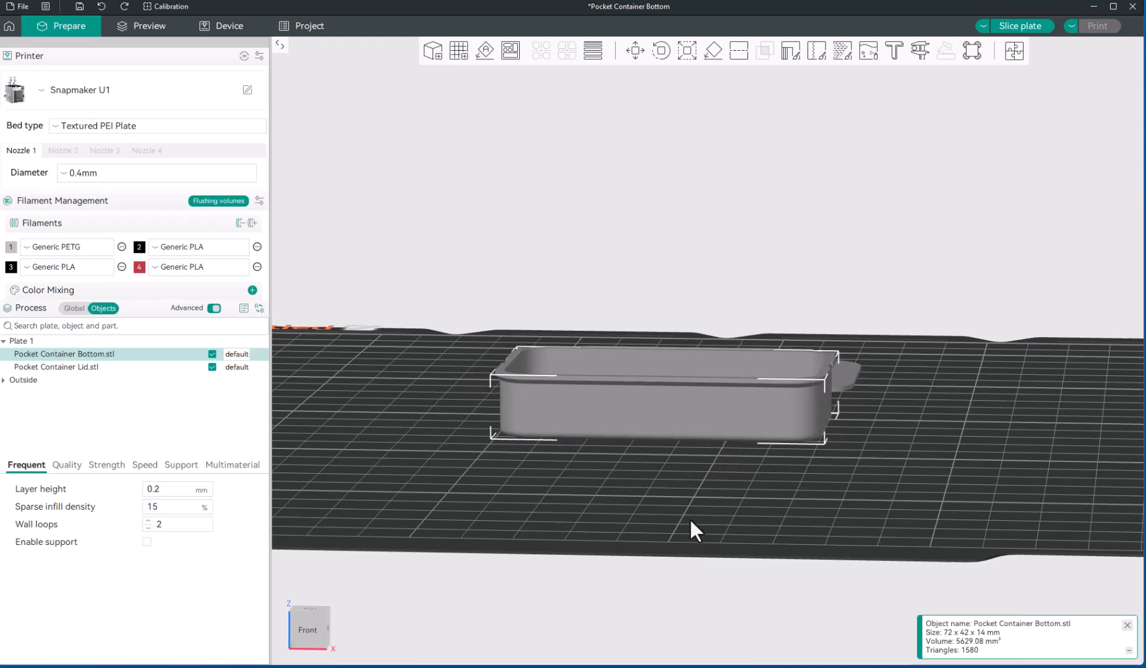
- Cut the container bottom with a horizontal planar cut at Z 7.00 mm, using Cut to parts to keep both halves in one object
key("3")
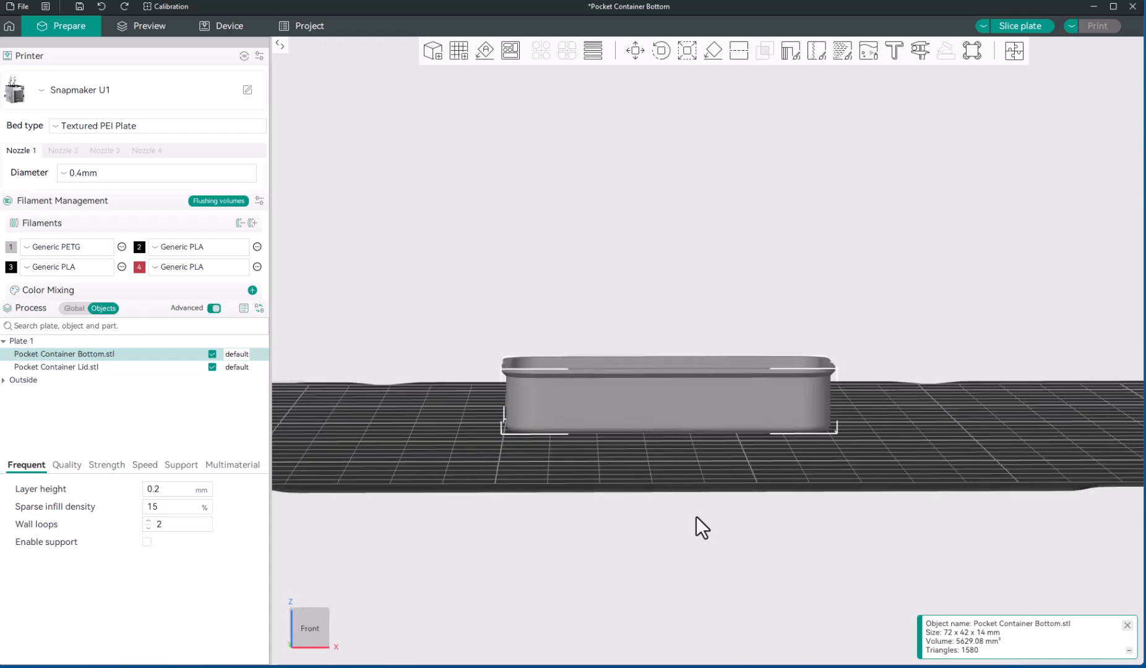
mouse_move(697, 515)
left_mouse_down()
mouse_move(694, 538)
mouse_move(691, 517)
left_mouse_up()
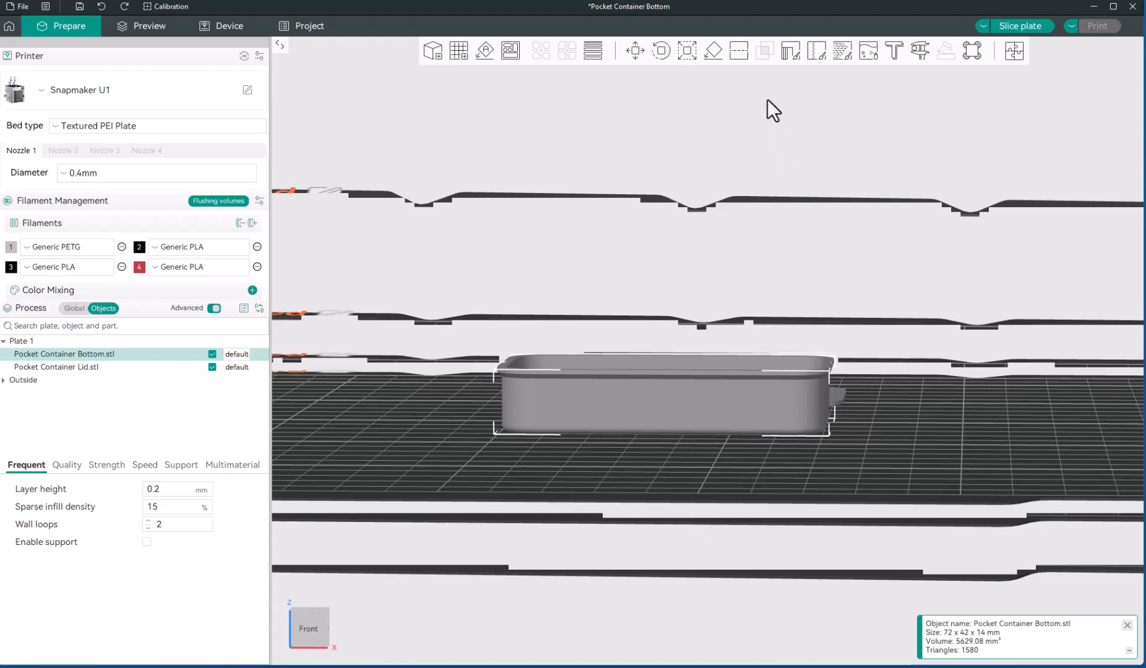
left_click(739, 51)
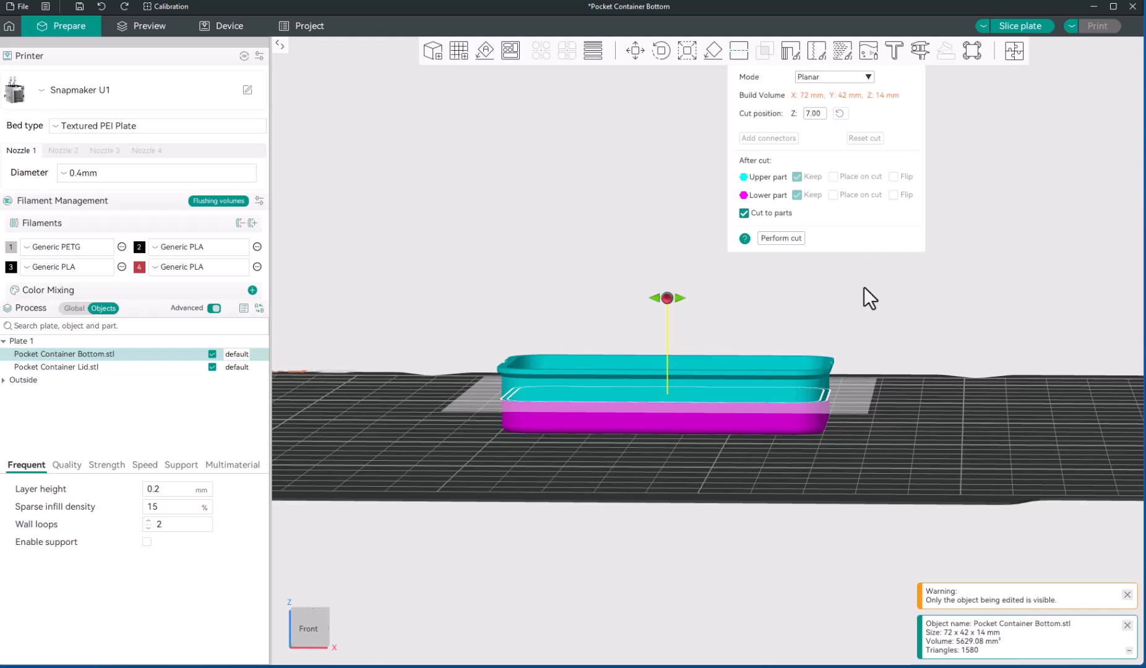
left_click(781, 238)
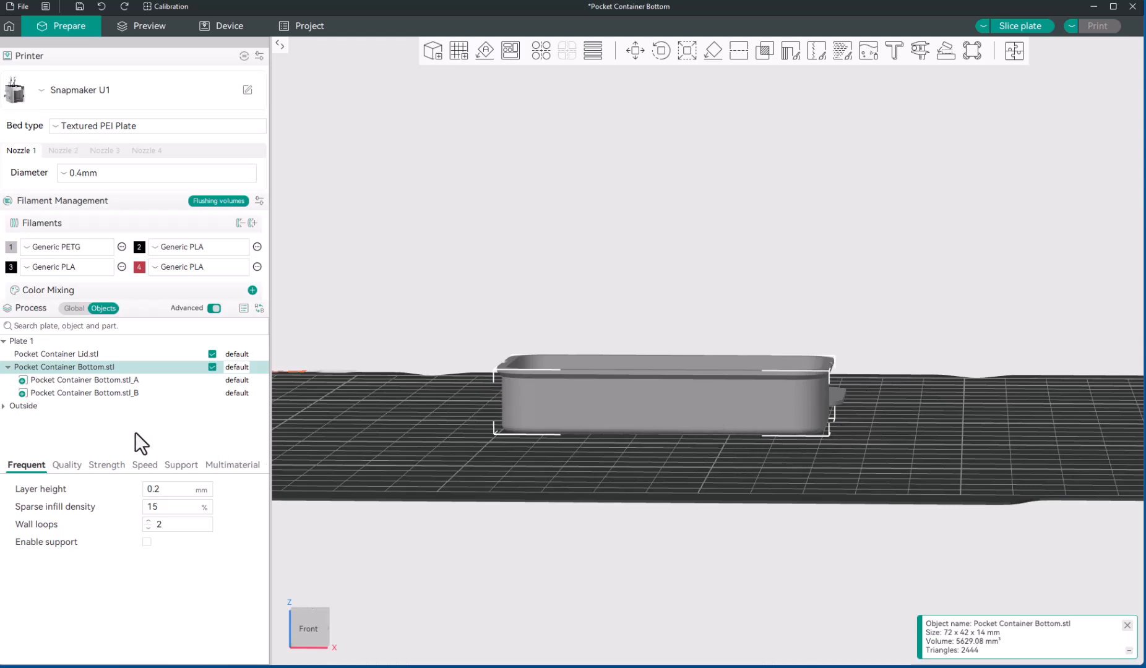
- Inspect the upper and lower parts of the cut container bottom, selecting them individually and together, and clear the selection
left_click(118, 385)
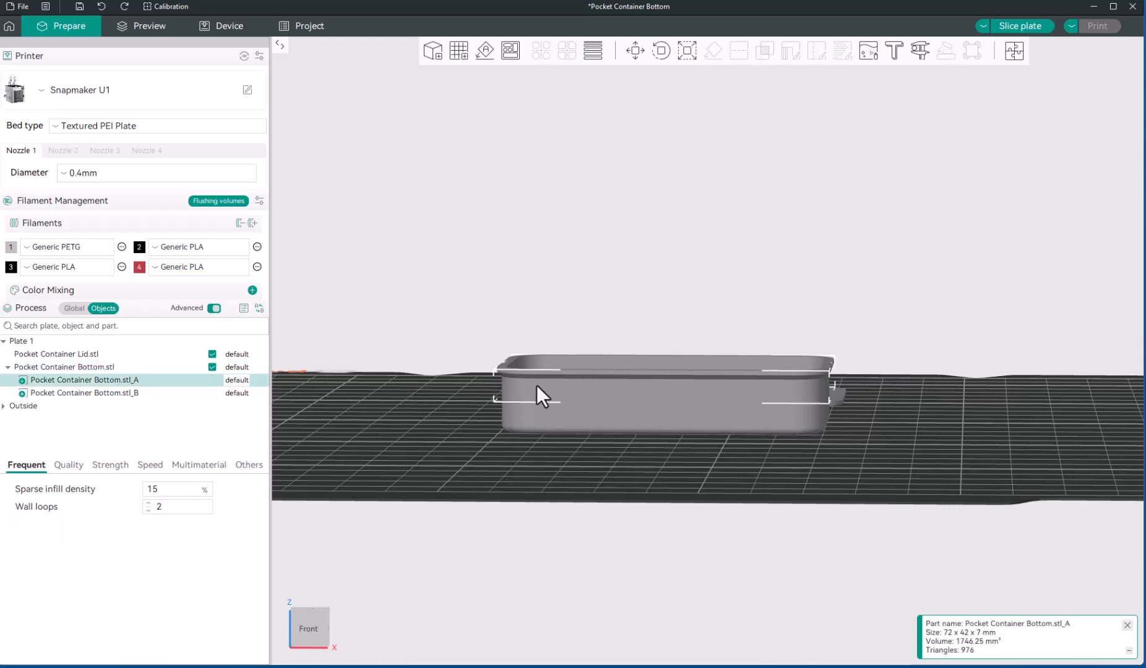
left_click(130, 395)
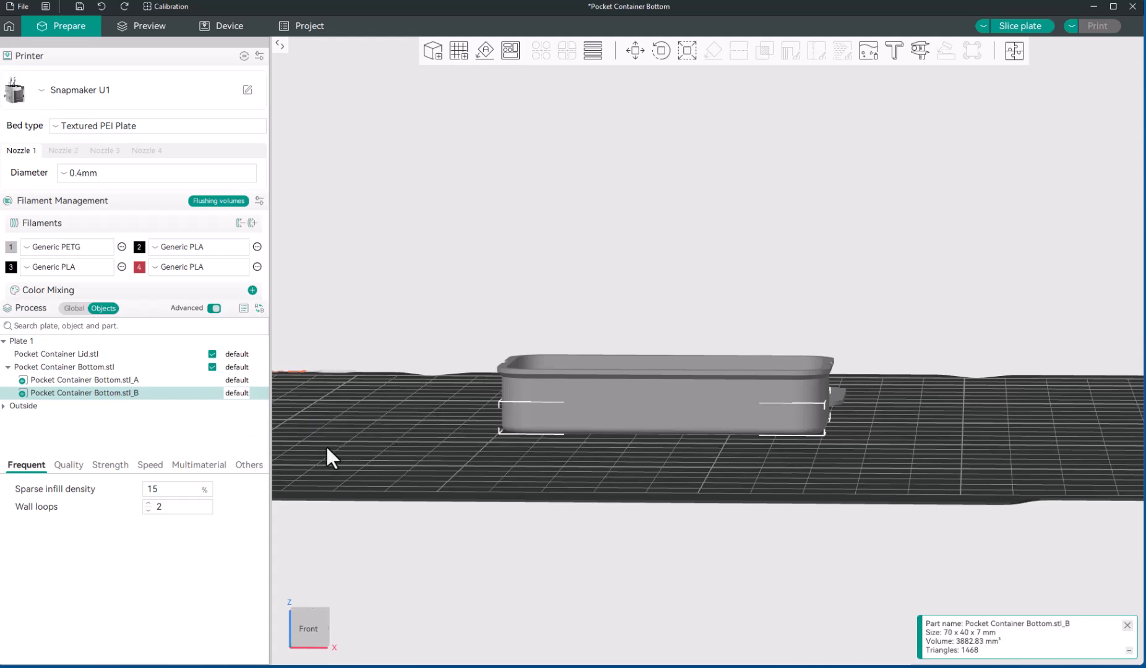
left_click(138, 380)
left_click(135, 391, "ctrl")
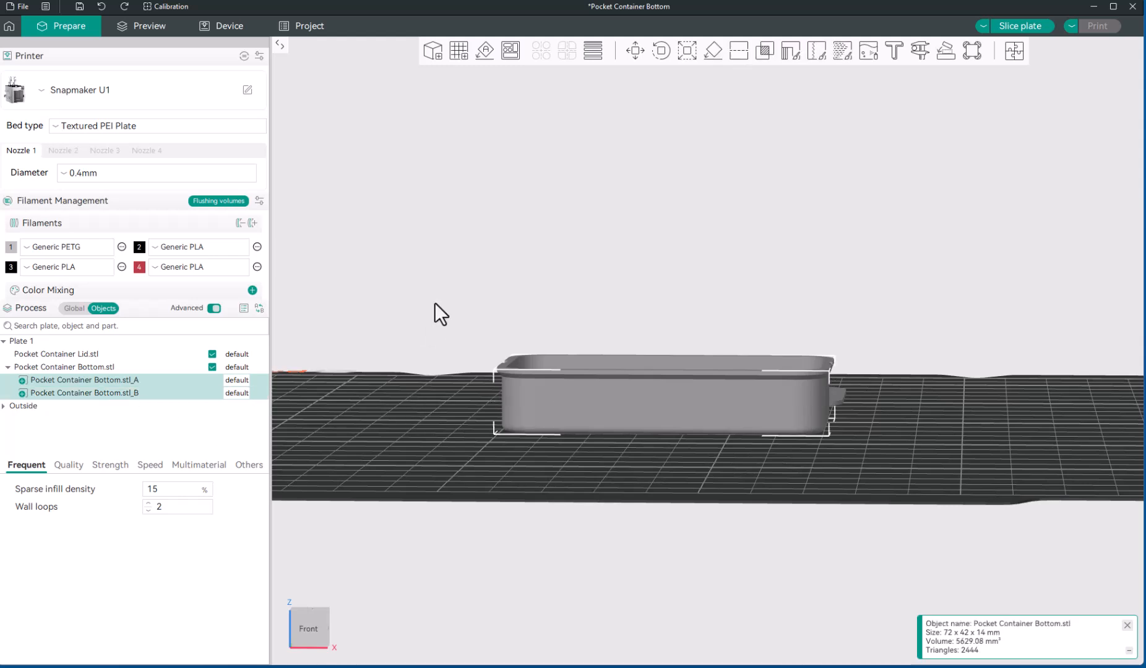
left_click_drag(420, 281, 951, 480)
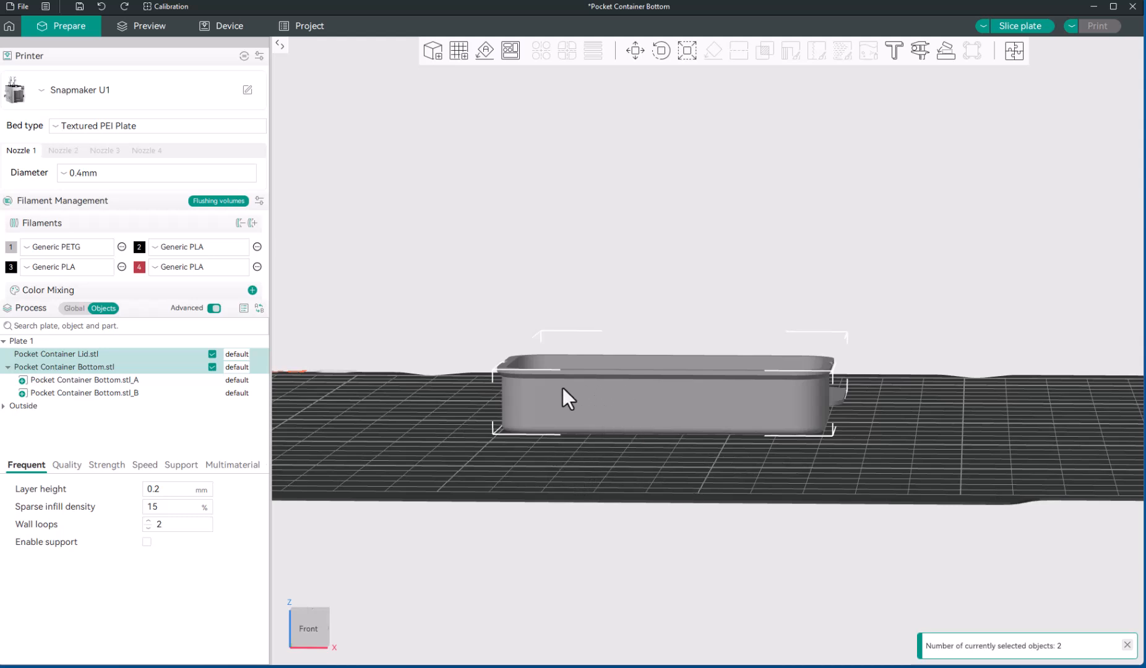
left_click(429, 323)
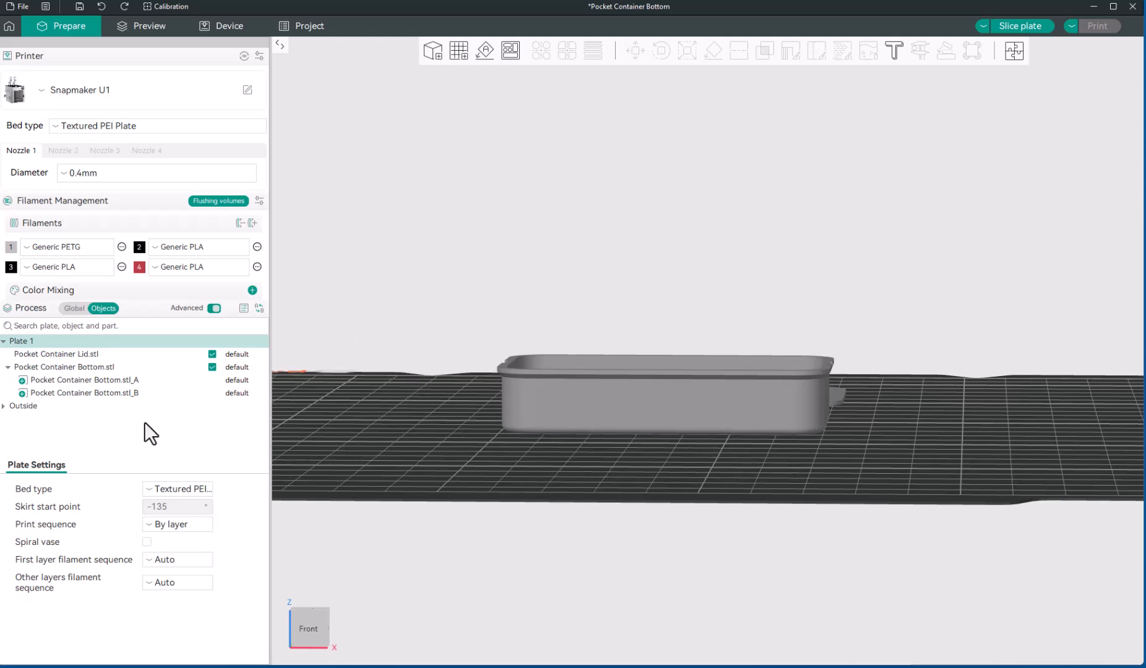
left_click(128, 379)
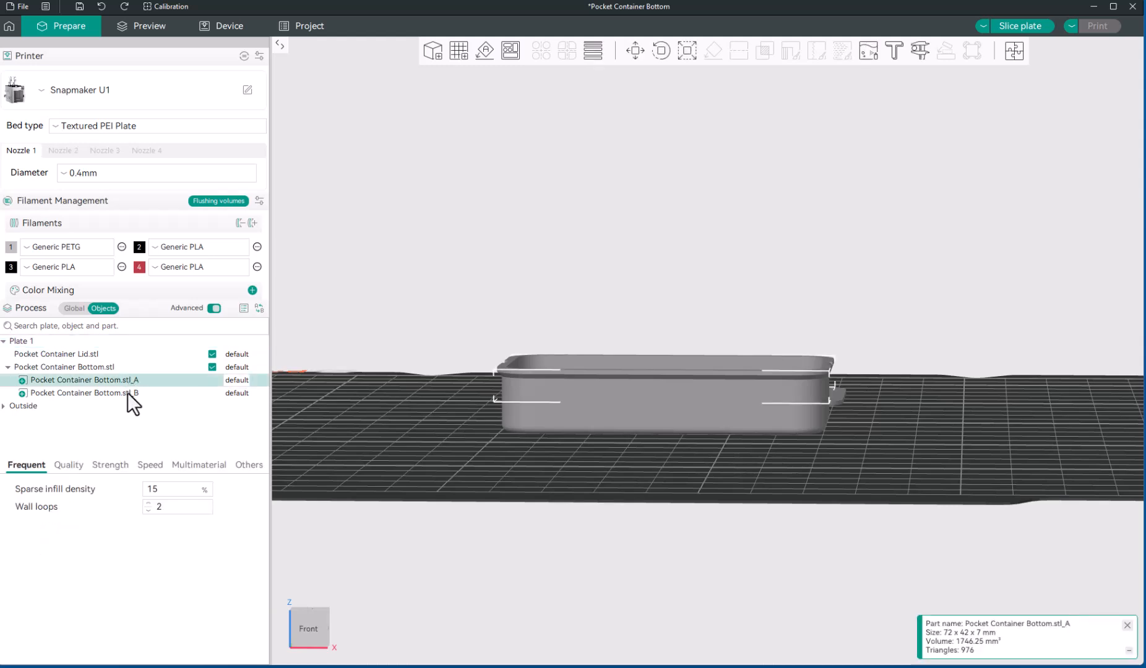
left_click(127, 393, "ctrl")
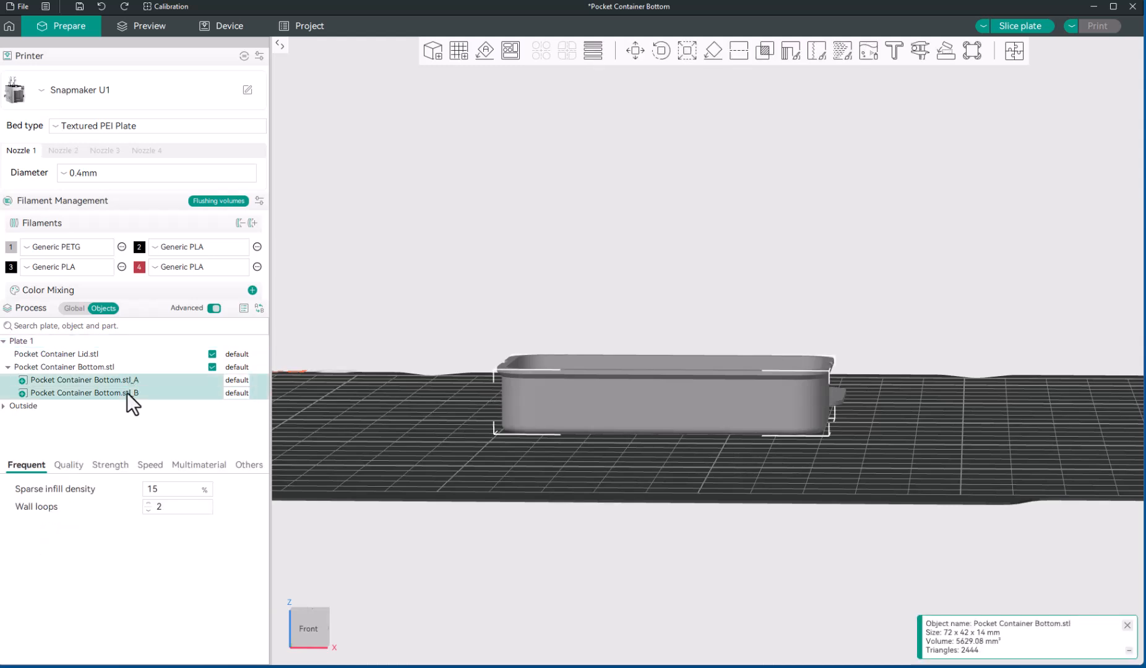
right_click(127, 392)
left_click(423, 276)
right_click(436, 282)
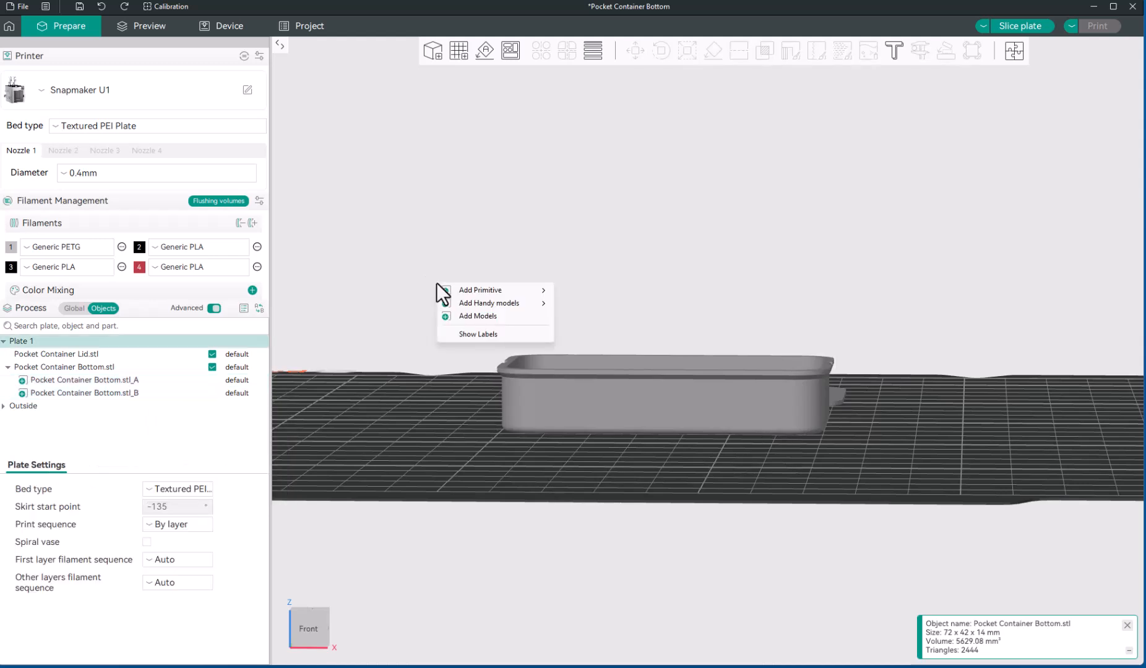
left_click(80, 370)
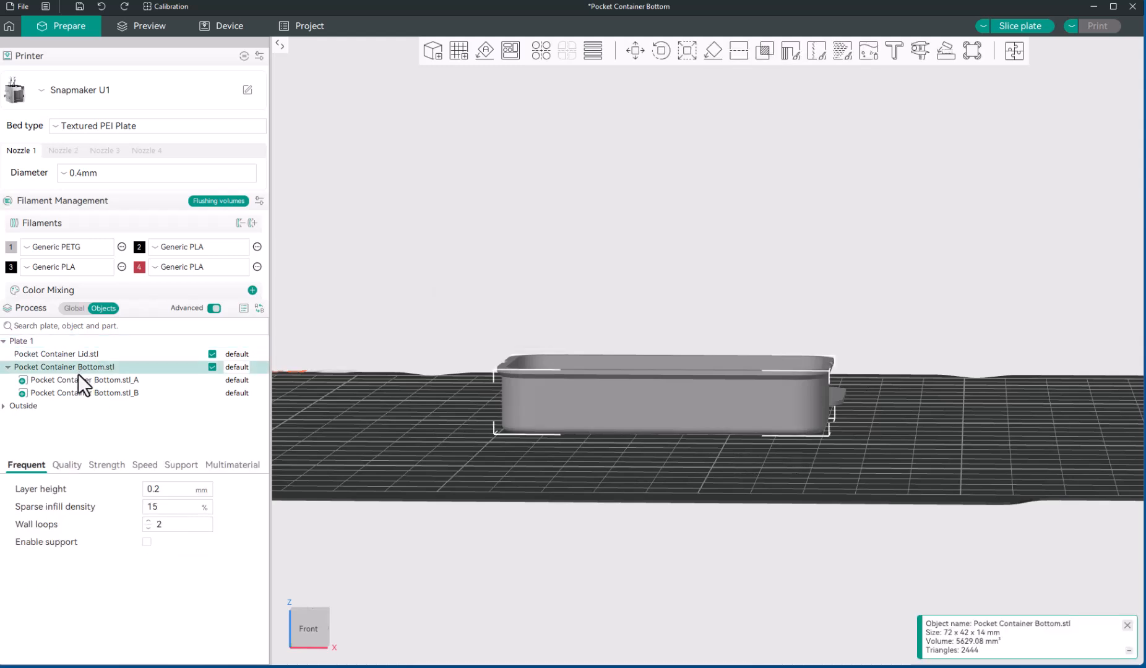
right_click(455, 245)
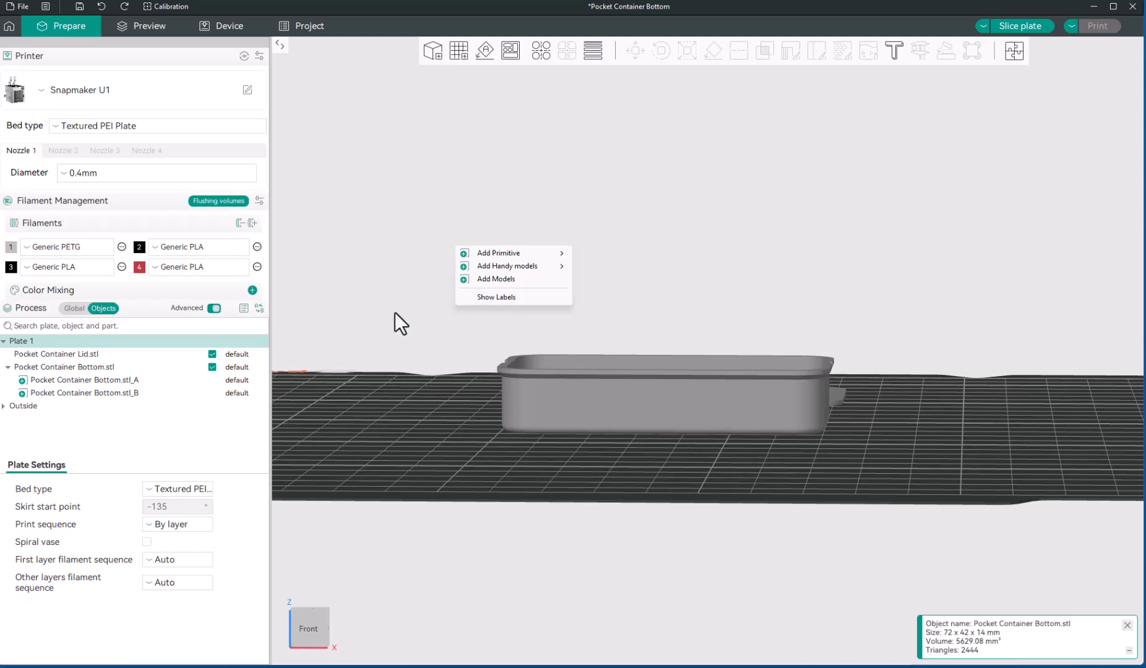
- Split the cut Pocket Container Bottom.stl into separate objects
left_click(106, 369)
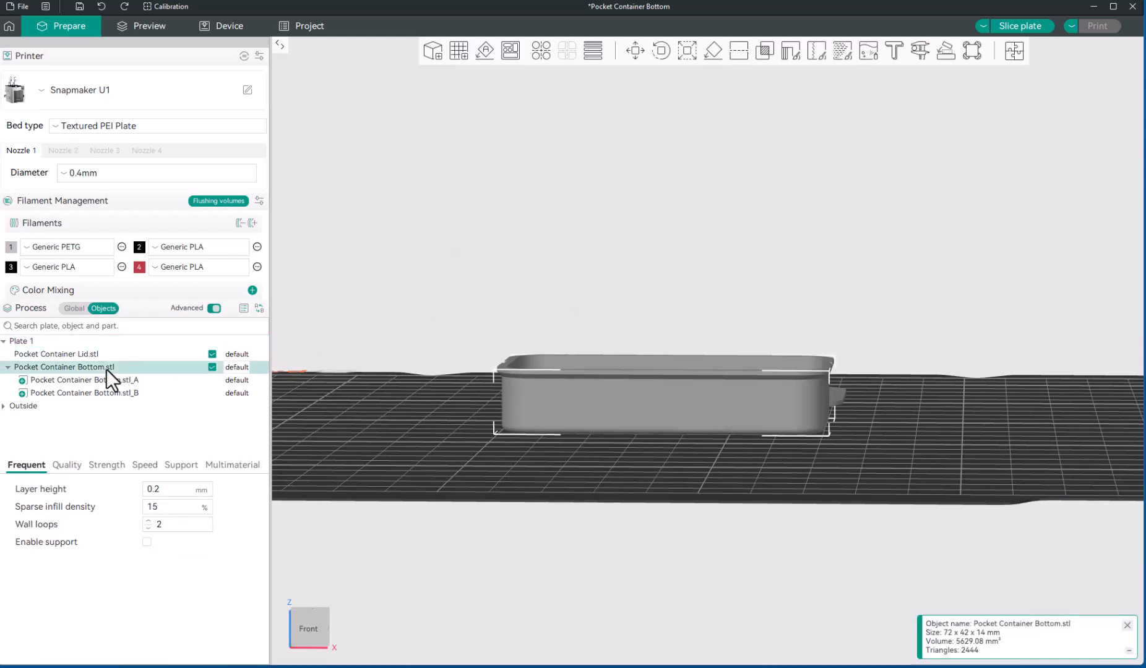
right_click(92, 368)
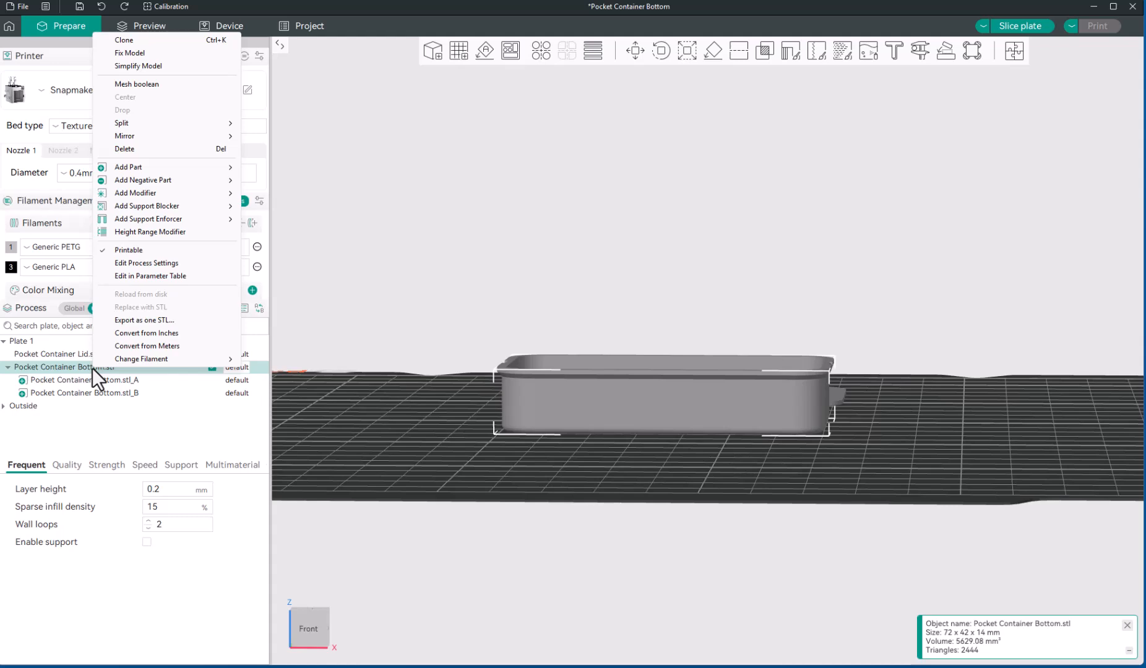
mouse_move(158, 124)
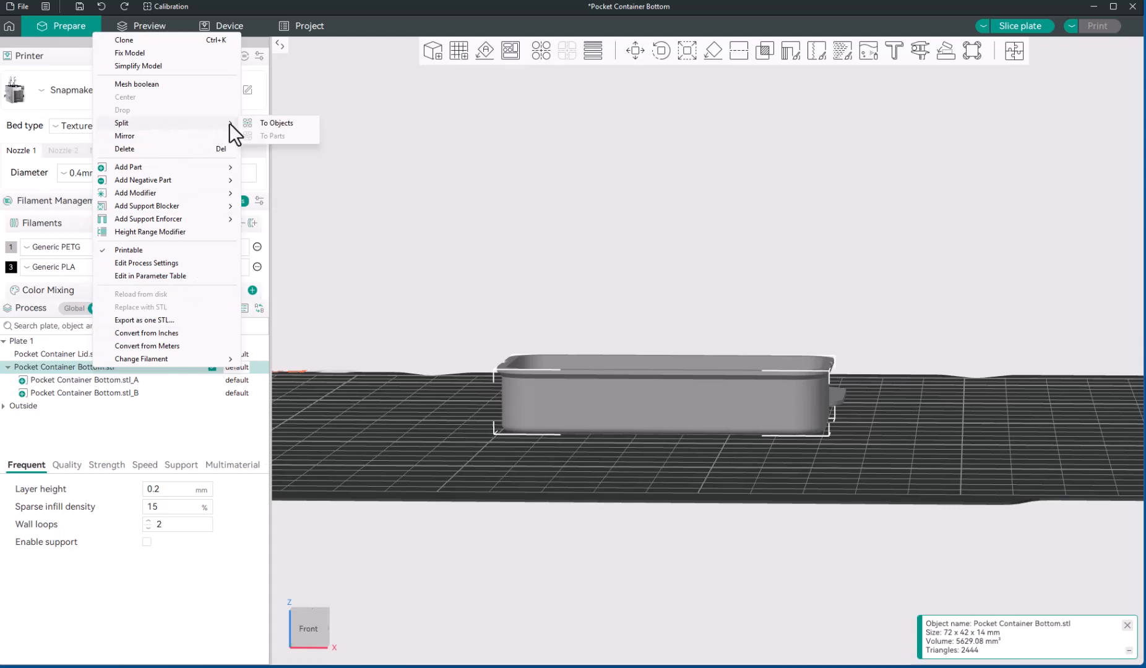
left_click(272, 123)
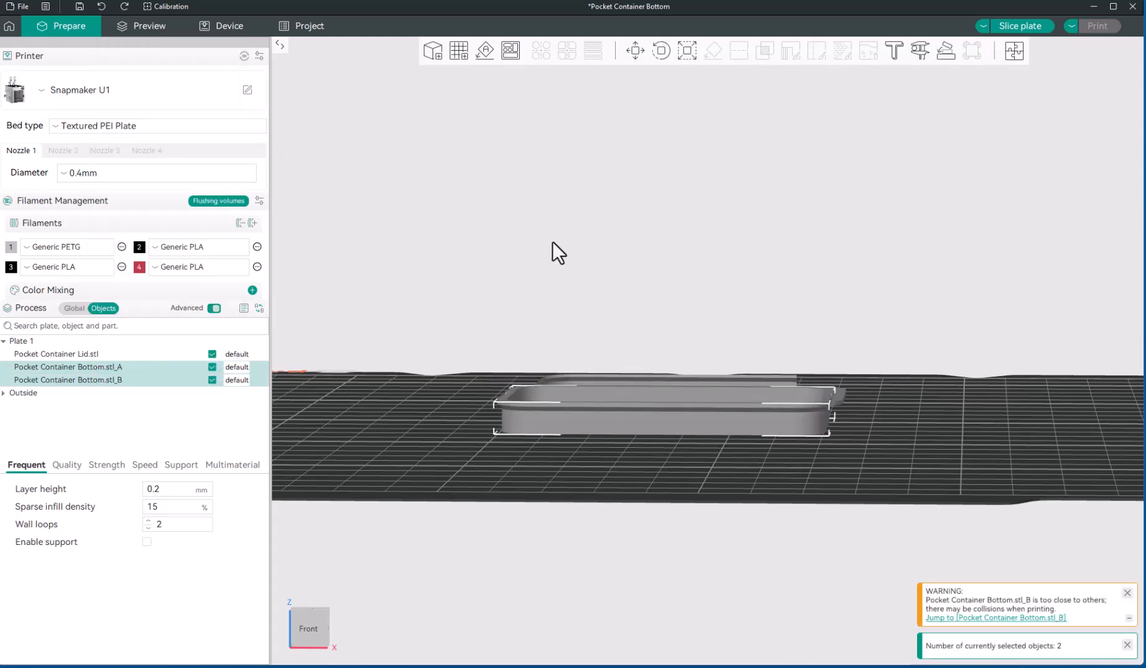
- Examine the split pieces from a higher angle, selecting the lid, the upper piece and the lower piece in turn to identify them
scroll(583, 438, "down", 4)
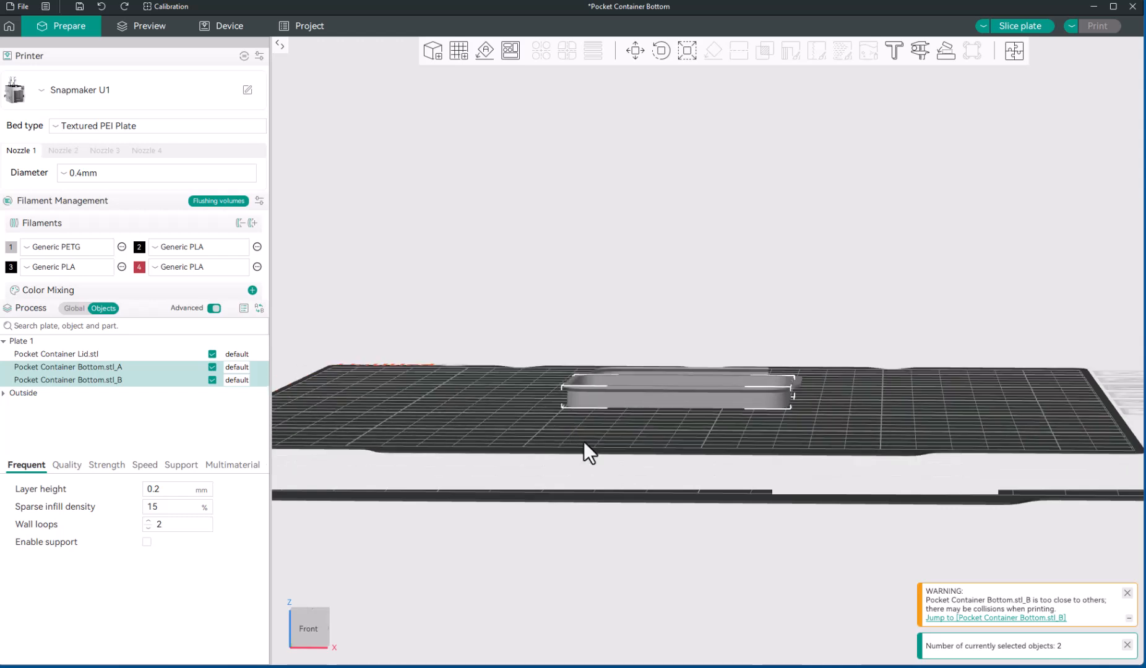
scroll(618, 464, "up", 1)
scroll(618, 465, "up", 4)
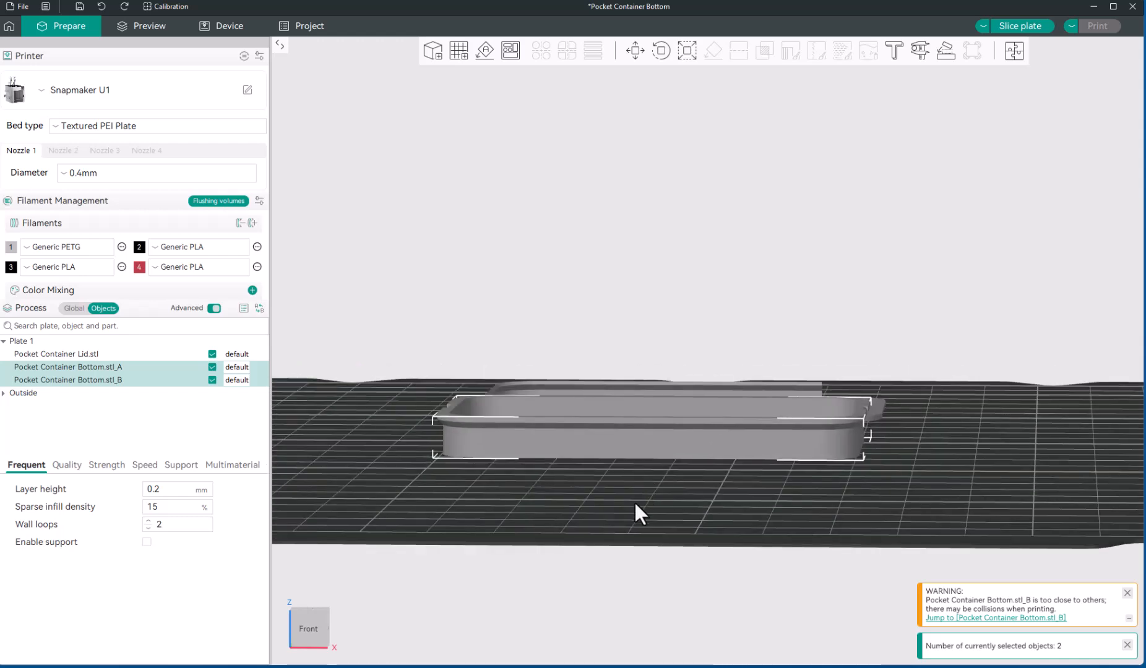
mouse_move(636, 503)
left_mouse_down()
mouse_move(637, 531)
mouse_move(643, 501)
mouse_move(694, 504)
mouse_move(675, 517)
mouse_move(625, 517)
mouse_move(632, 530)
mouse_move(636, 514)
left_mouse_up()
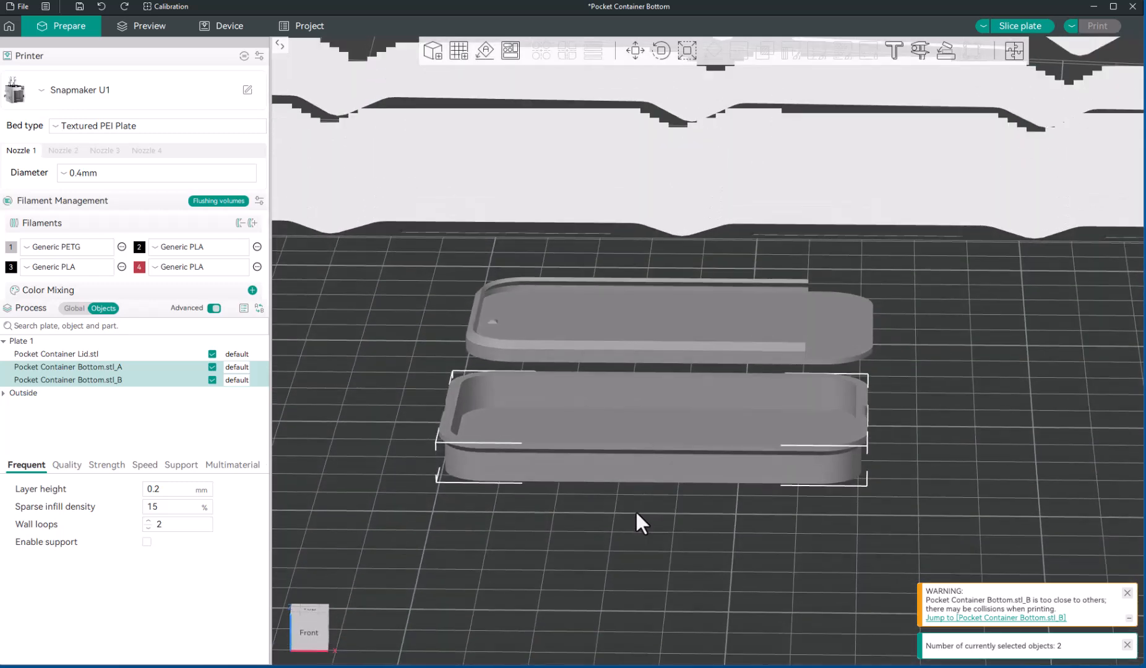
scroll(670, 478, "down", 5)
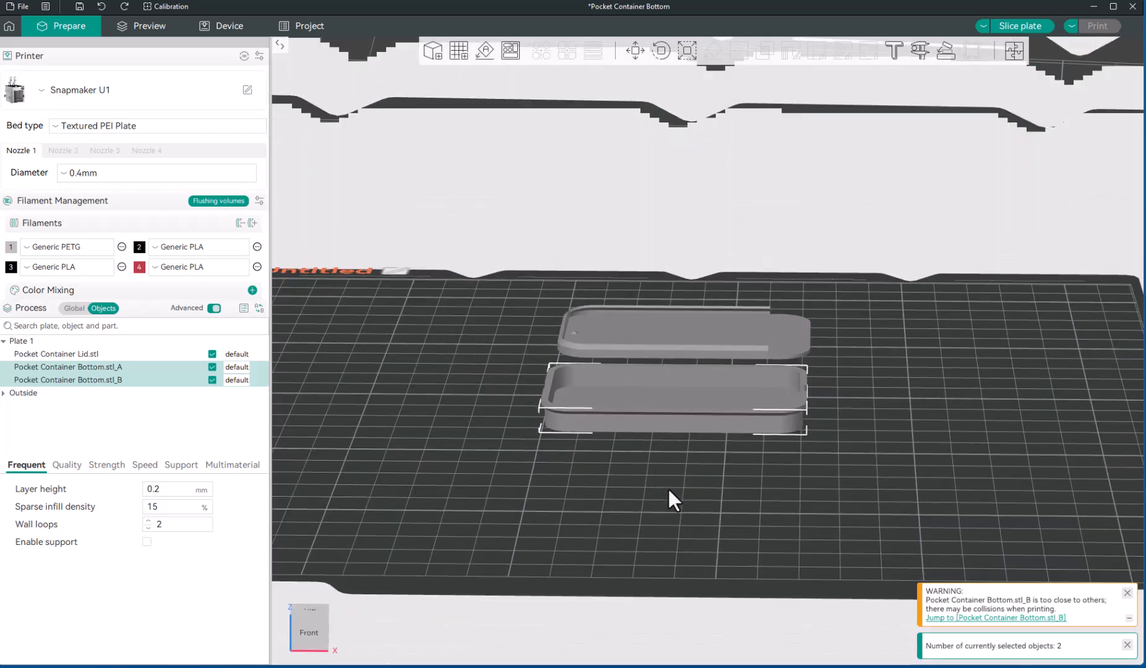
scroll(645, 540, "up", 1)
scroll(646, 540, "up", 1)
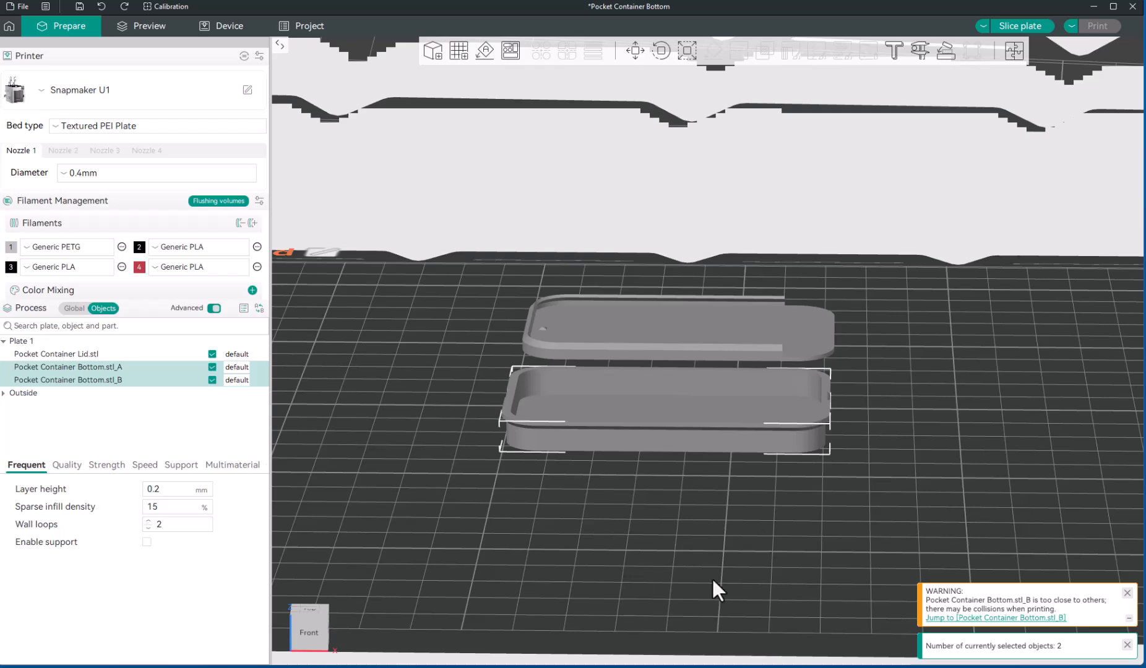
left_click(90, 411)
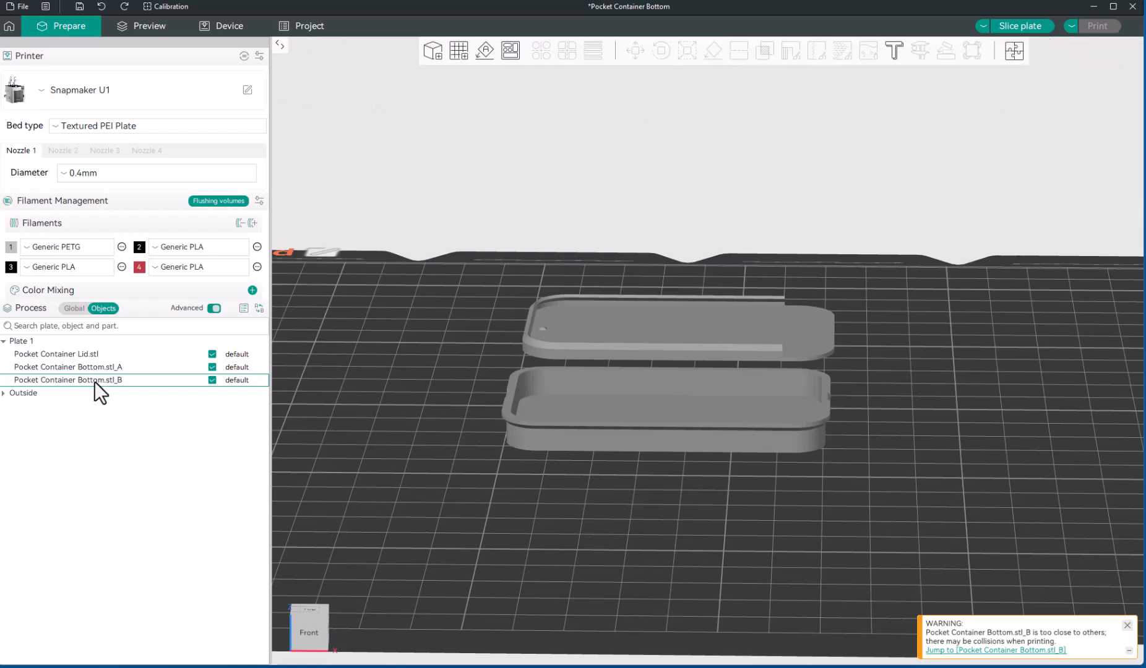
left_click(75, 355)
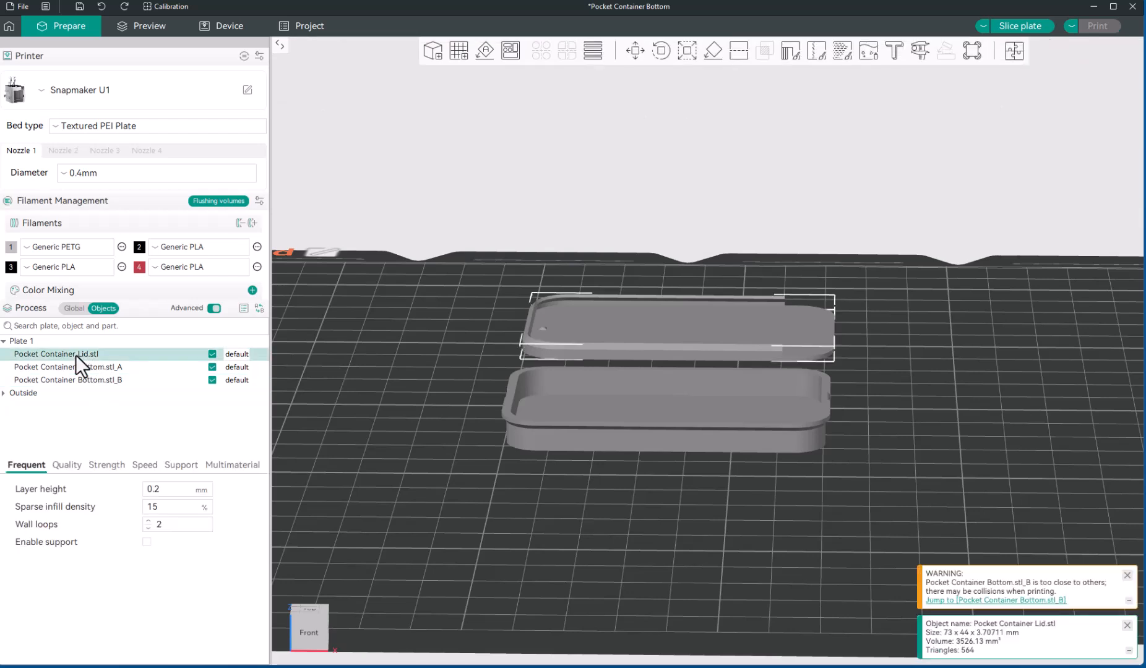
left_click(85, 367)
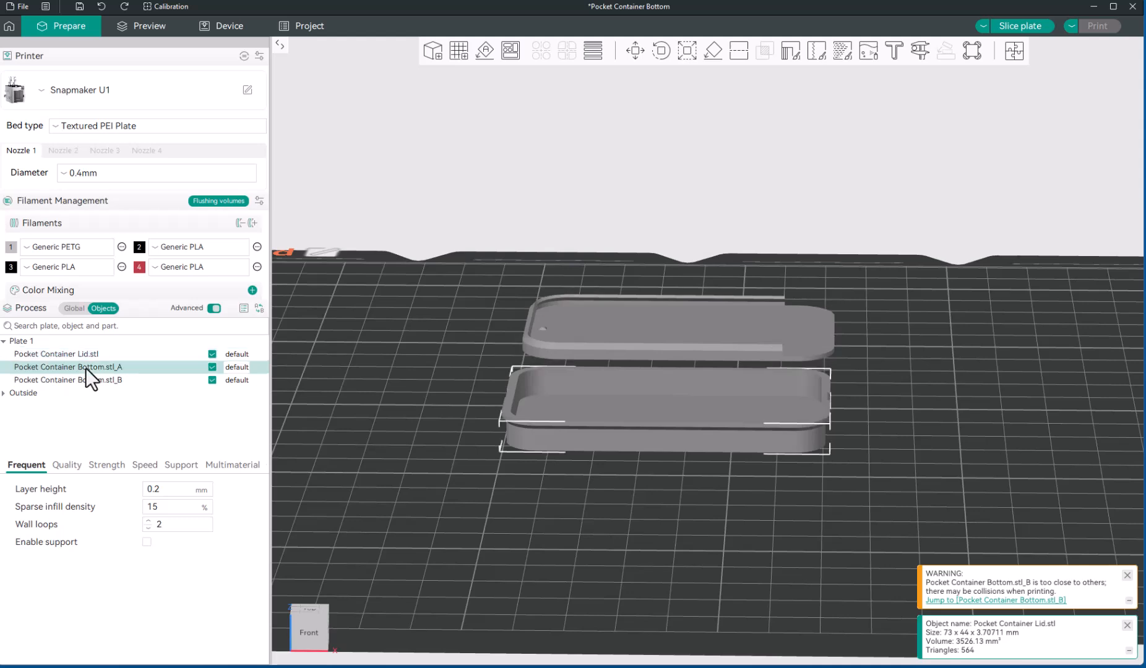
left_click(85, 380)
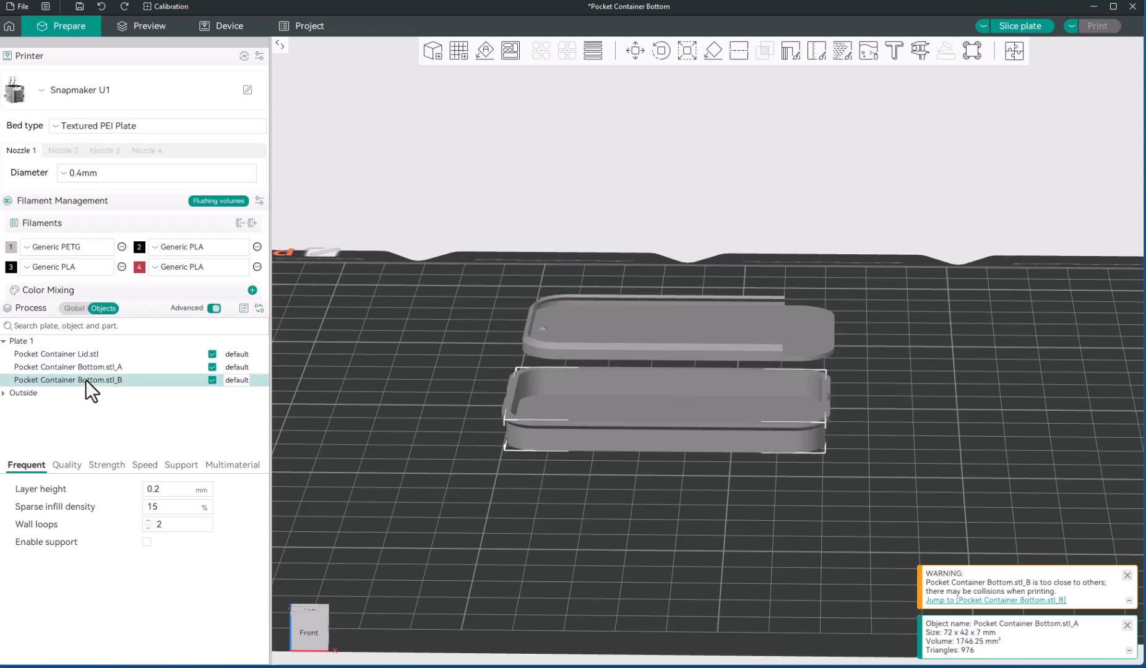
- Try raising the upper piece, Pocket Container Bottom.stl_A, along Z with the Move tool
left_click(84, 367)
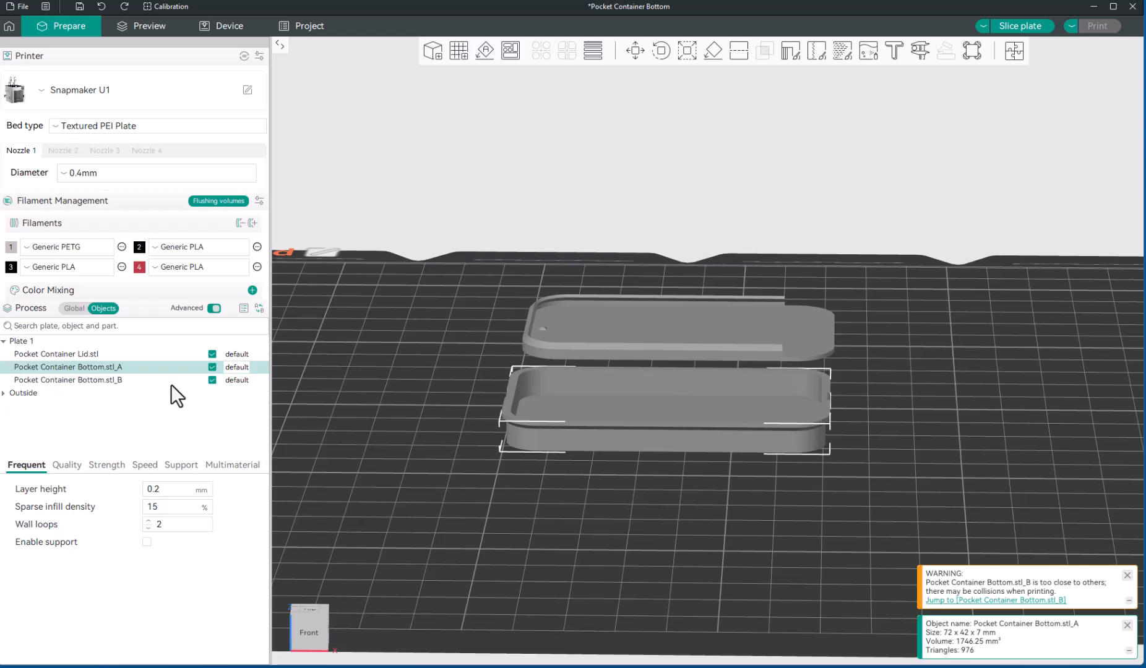
left_click(636, 50)
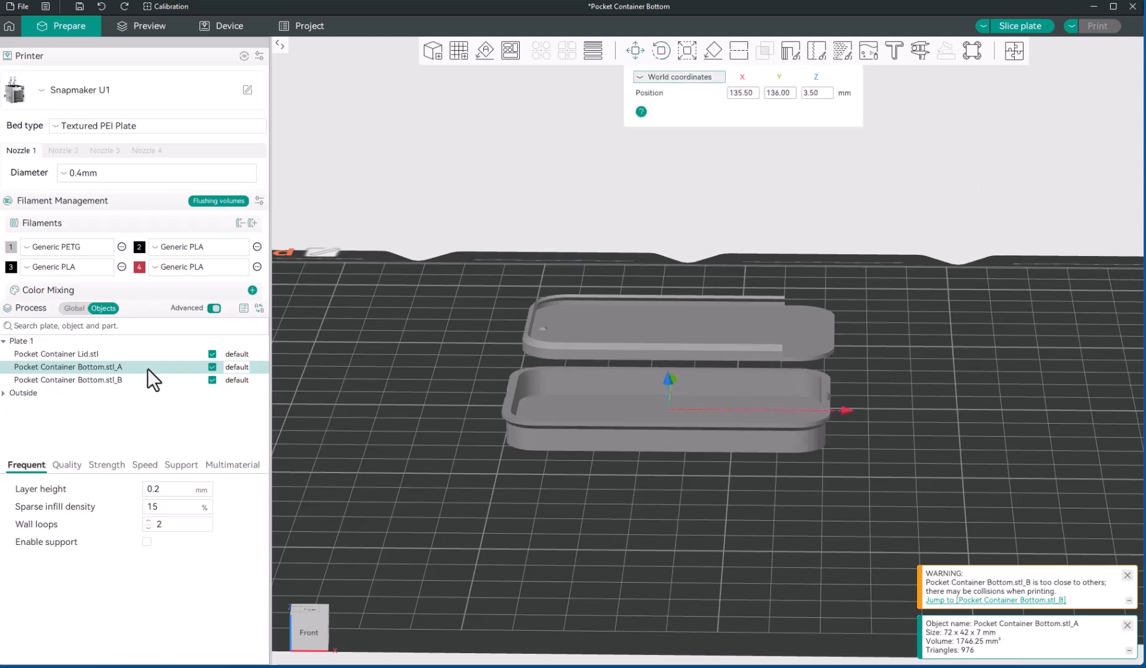
left_click_drag(666, 380, 671, 169)
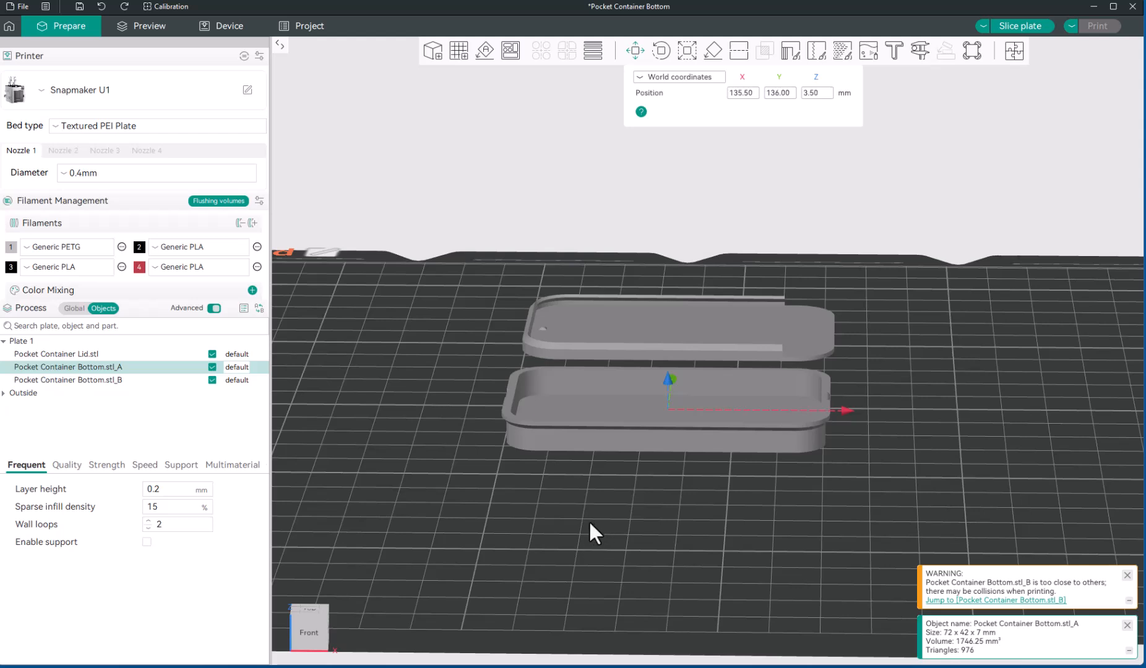
scroll(588, 521, "down", 2)
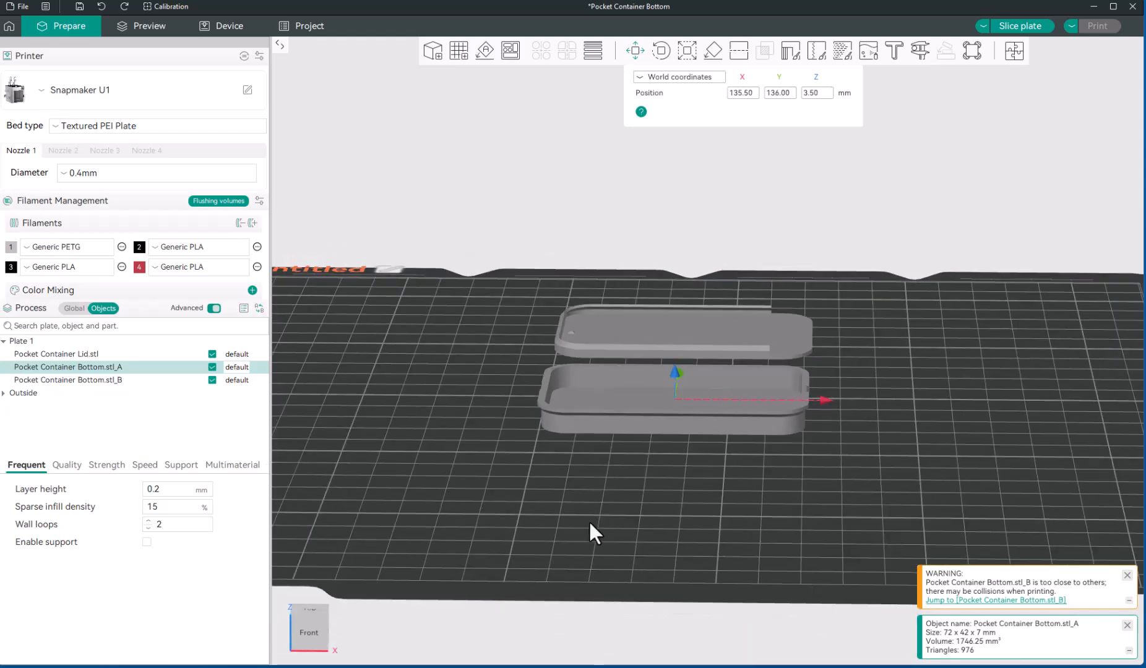
scroll(699, 534, "up", 1)
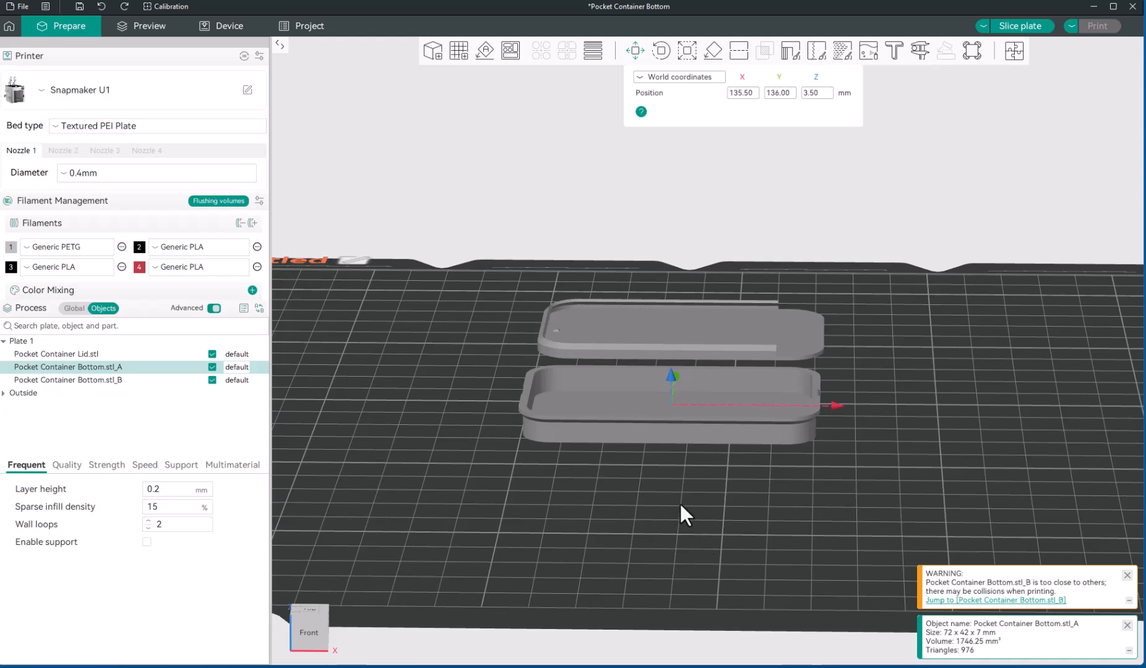
key("Escape")
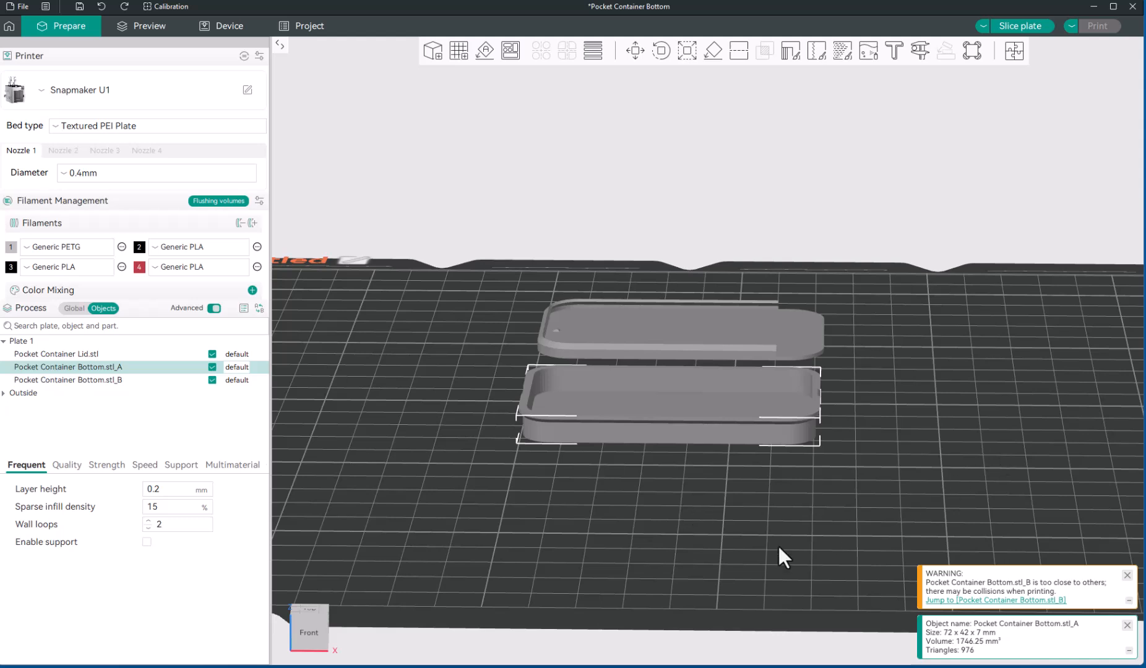
- Try moving Pocket Container Bottom.stl_A off the lower piece to about X 139.10, Y 225.16 mm, and undo the move
left_click(722, 549)
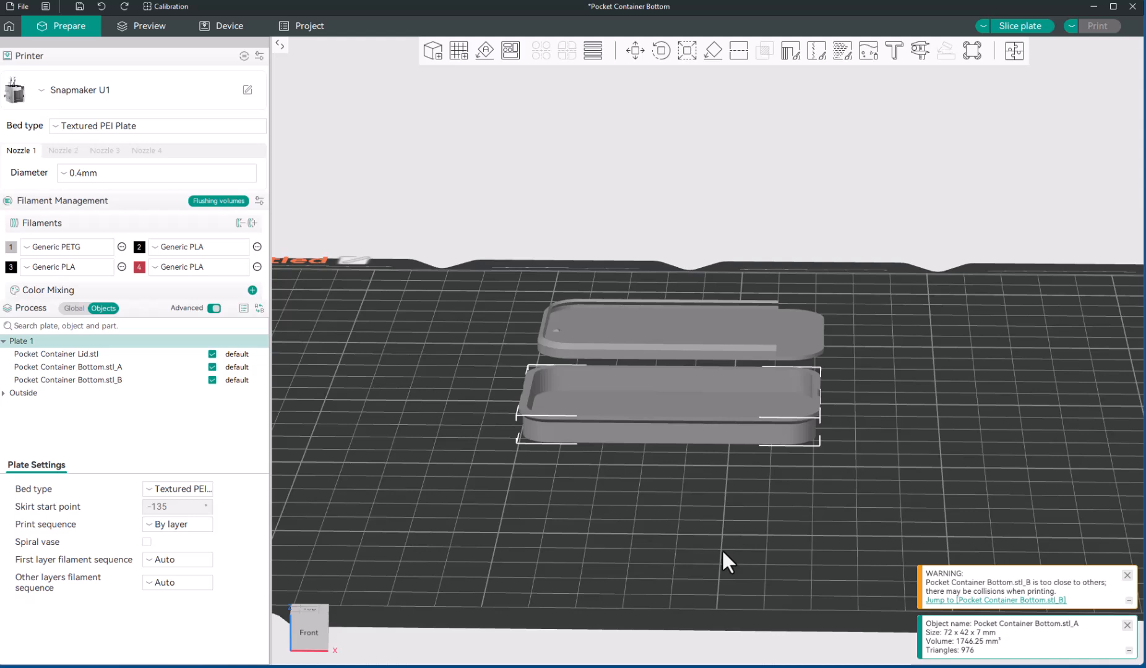
left_click(139, 370)
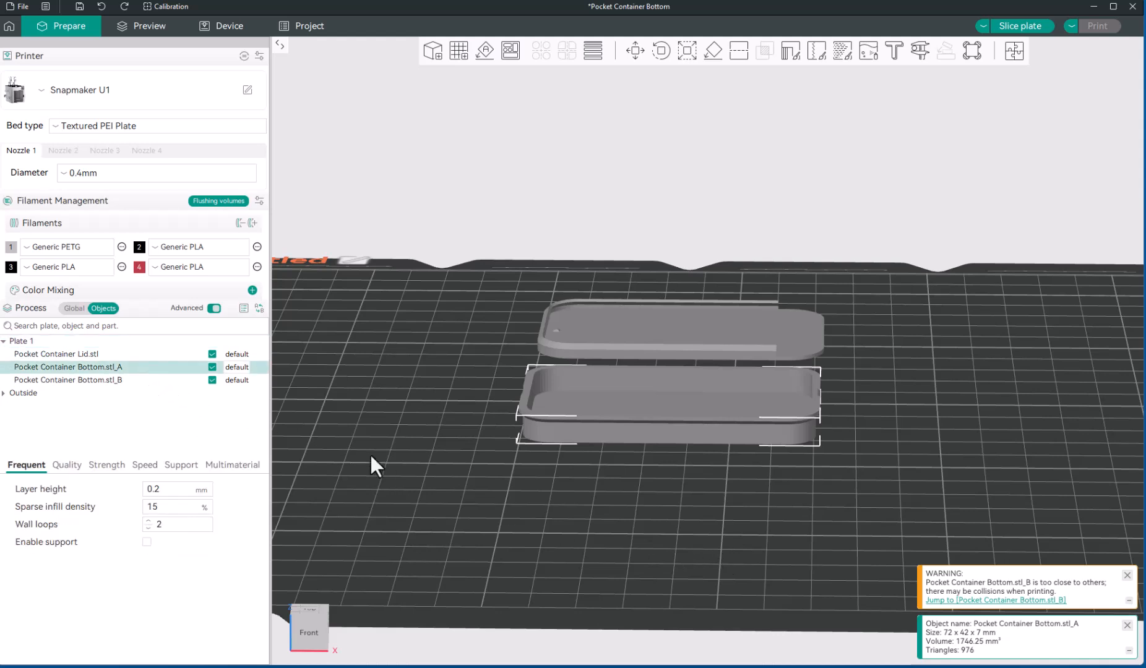
left_click(633, 50)
left_click_drag(671, 375, 697, 280)
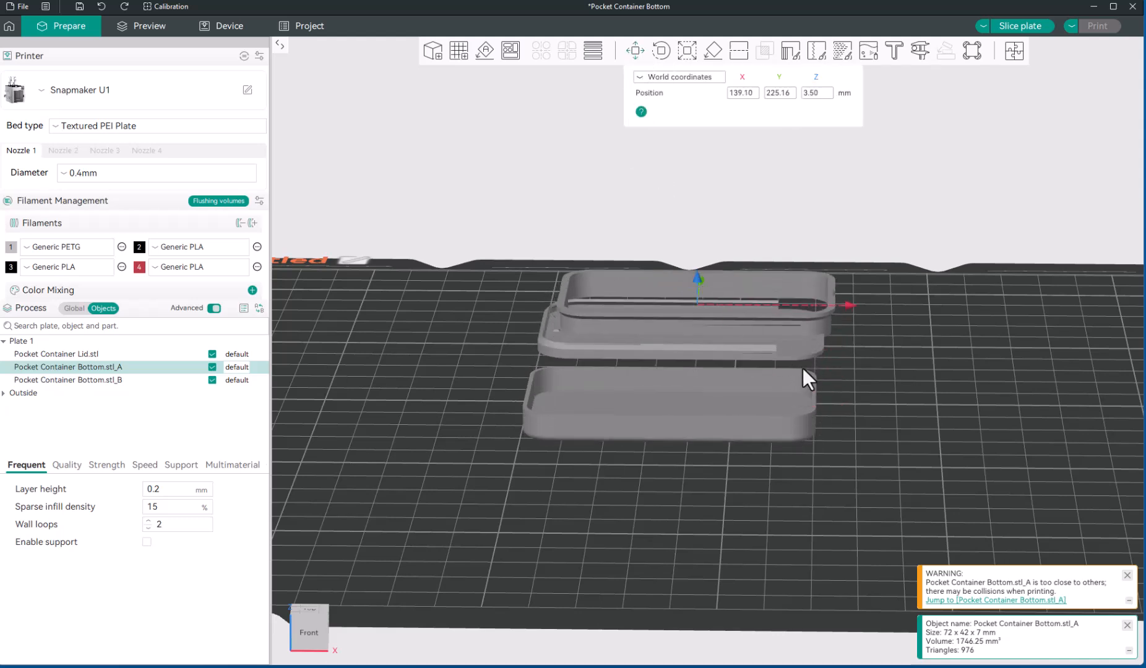
key("ctrl+z")
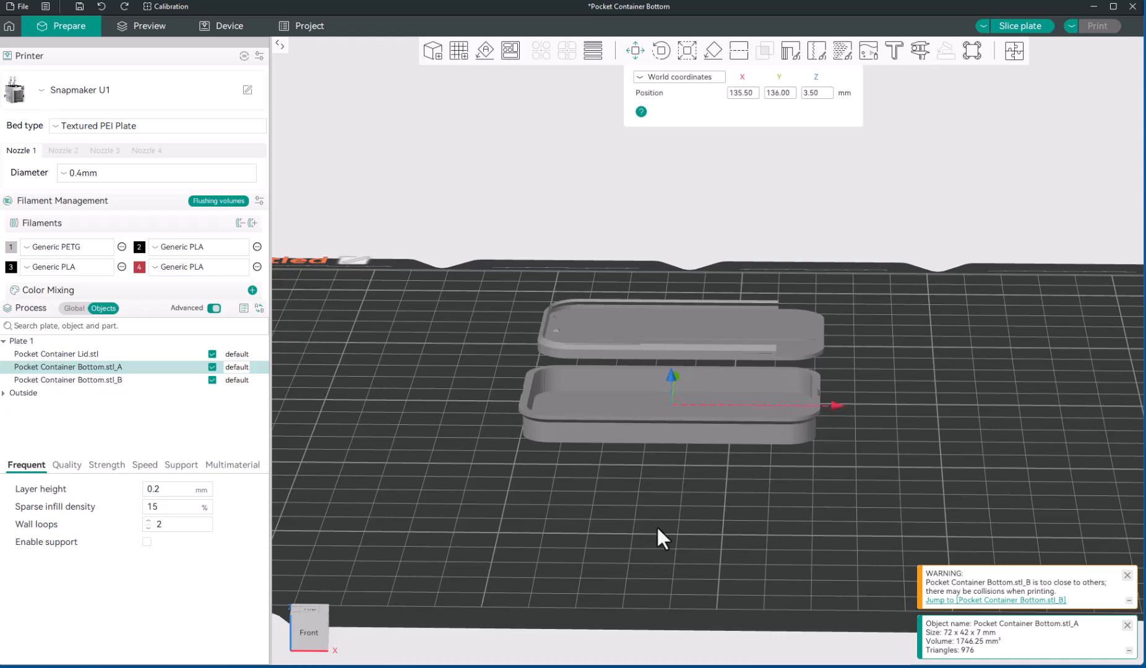
left_click(547, 505)
left_click(110, 379)
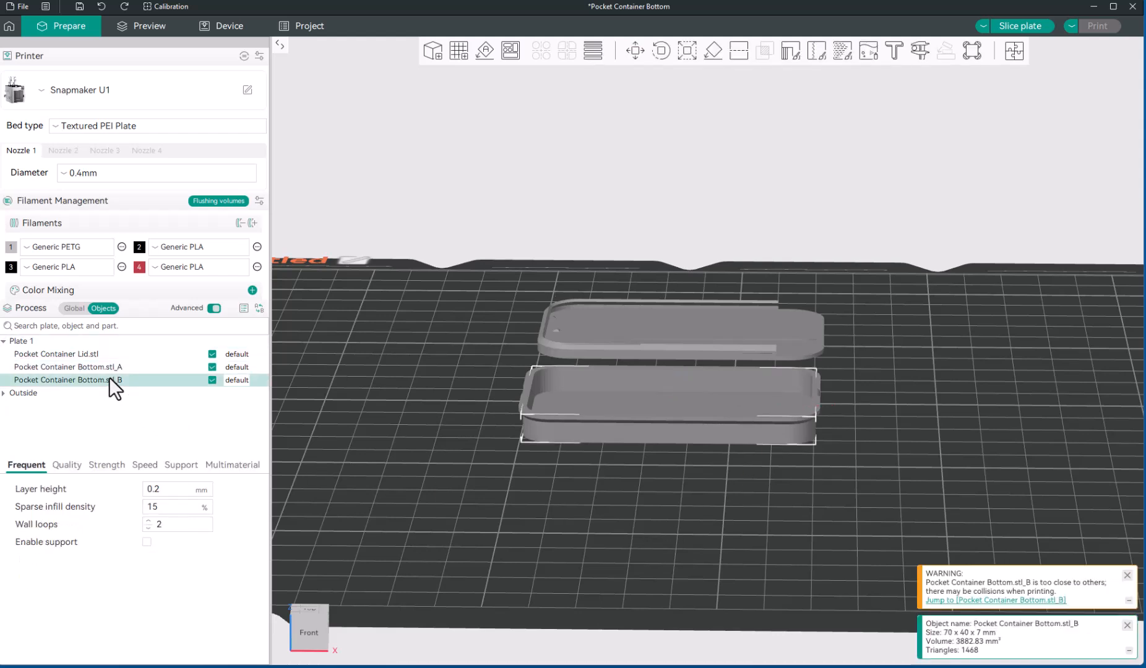
right_click(111, 378)
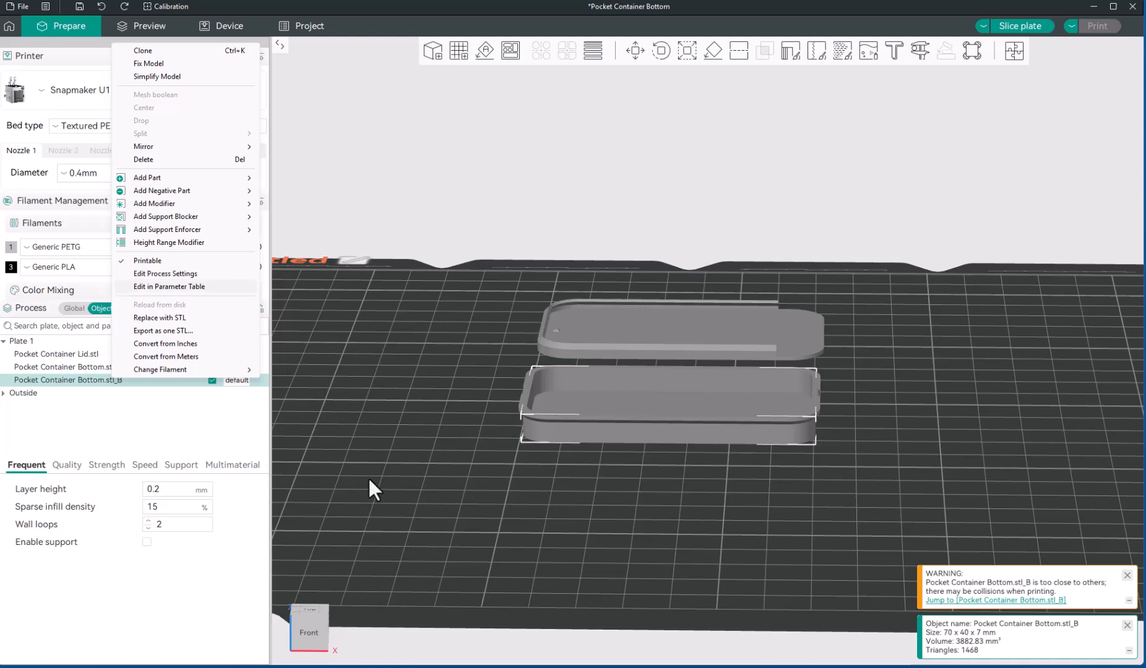
left_click(417, 498)
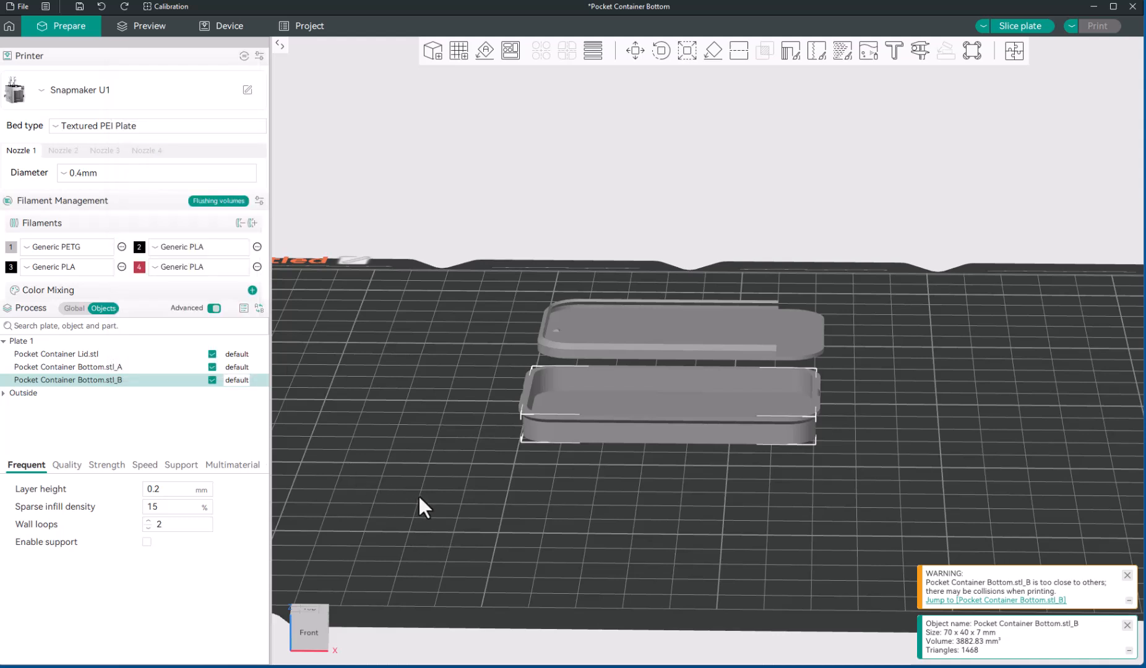
left_click_drag(1029, 378, 1144, 527, "shift")
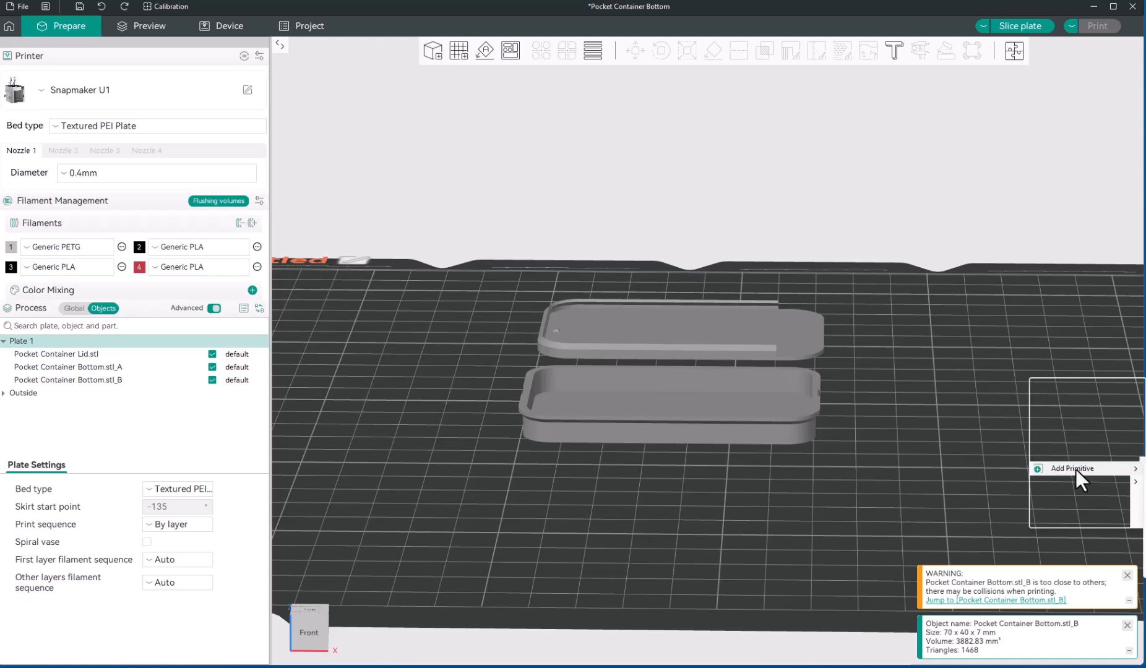
left_click(777, 499)
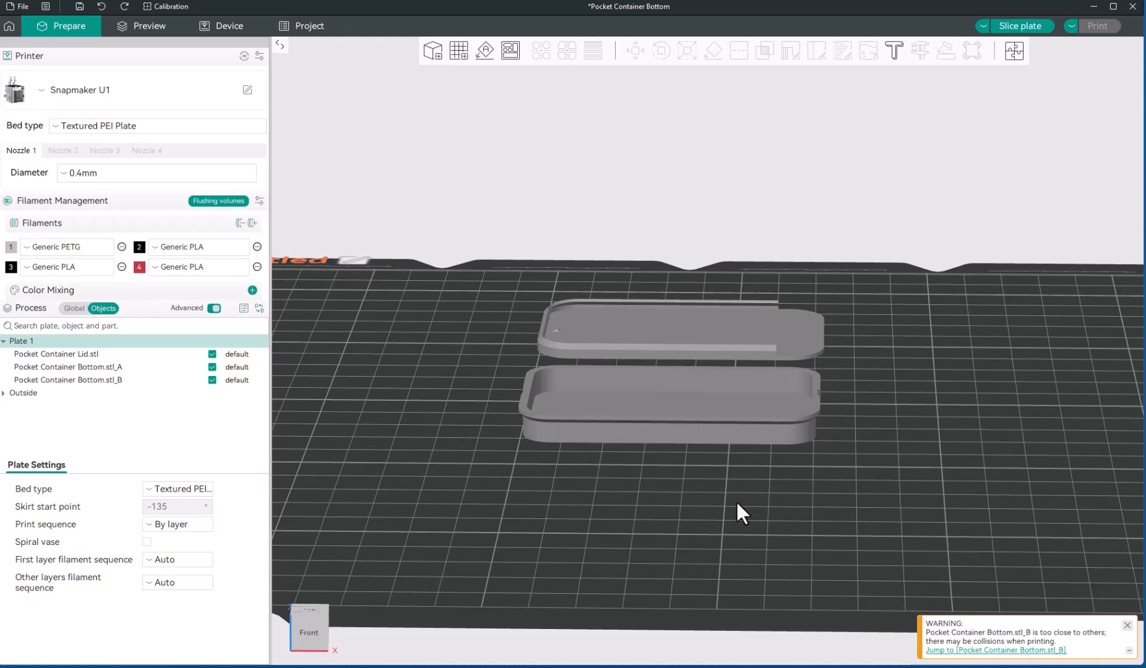
- Add a Cube primitive to the plate and move it well clear of the container pieces along X
right_click(977, 400)
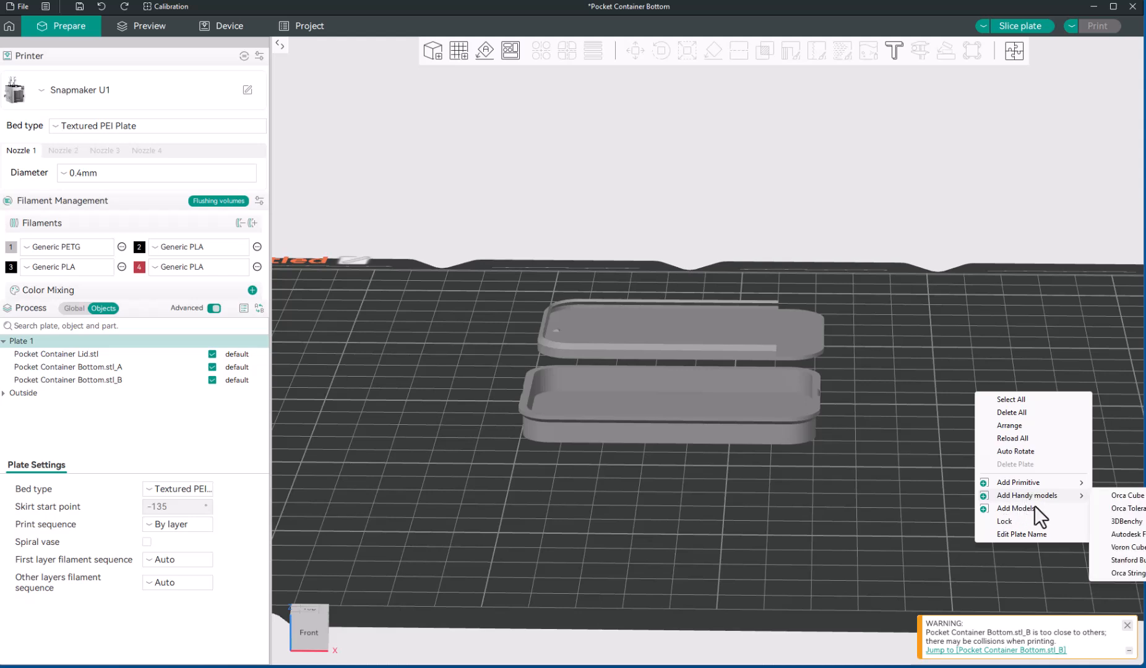
mouse_move(1034, 479)
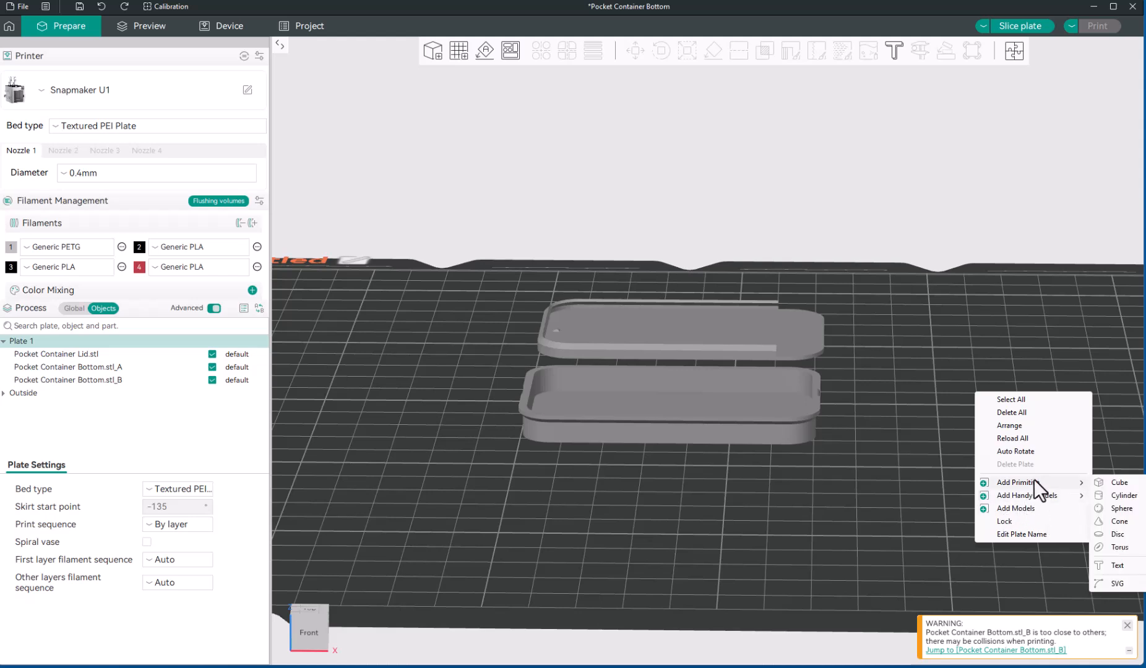
left_click(1119, 484)
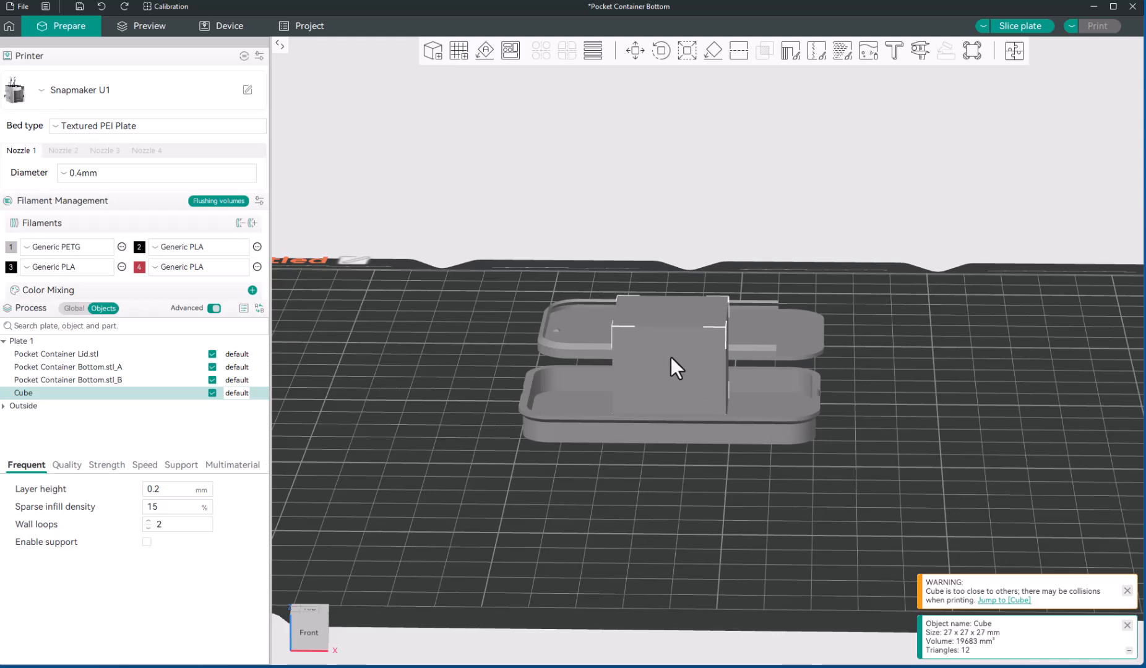
left_click_drag(671, 358, 1061, 331)
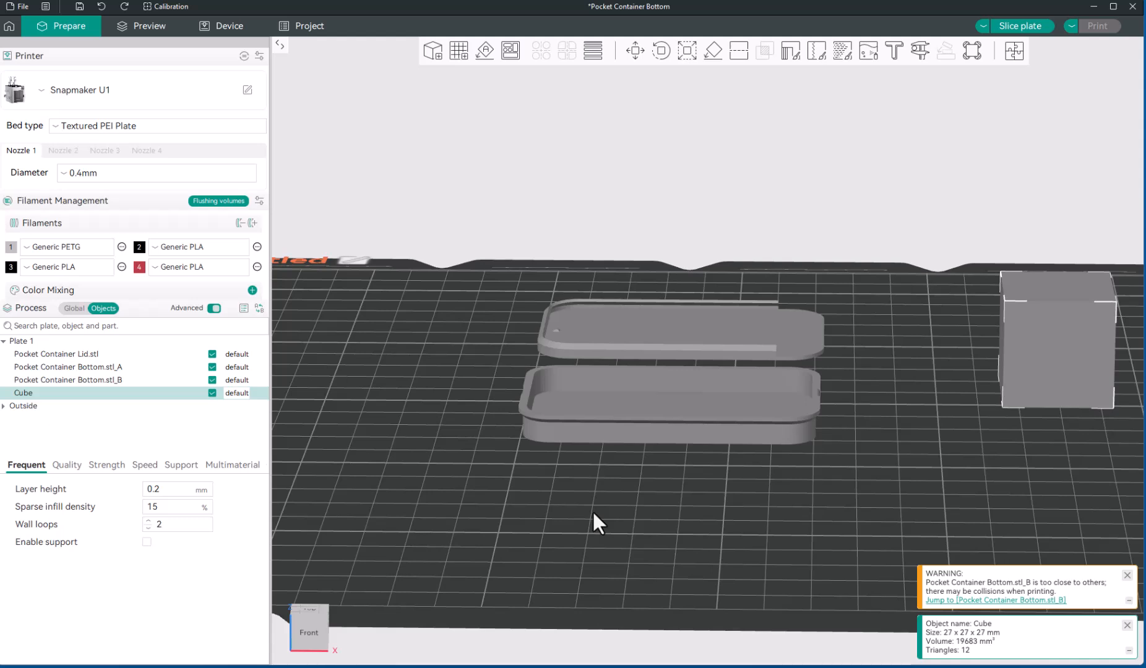
- Try raising Pocket Container Bottom.stl_A on its own along Z with the Move tool, and clear the selection
left_click(121, 366)
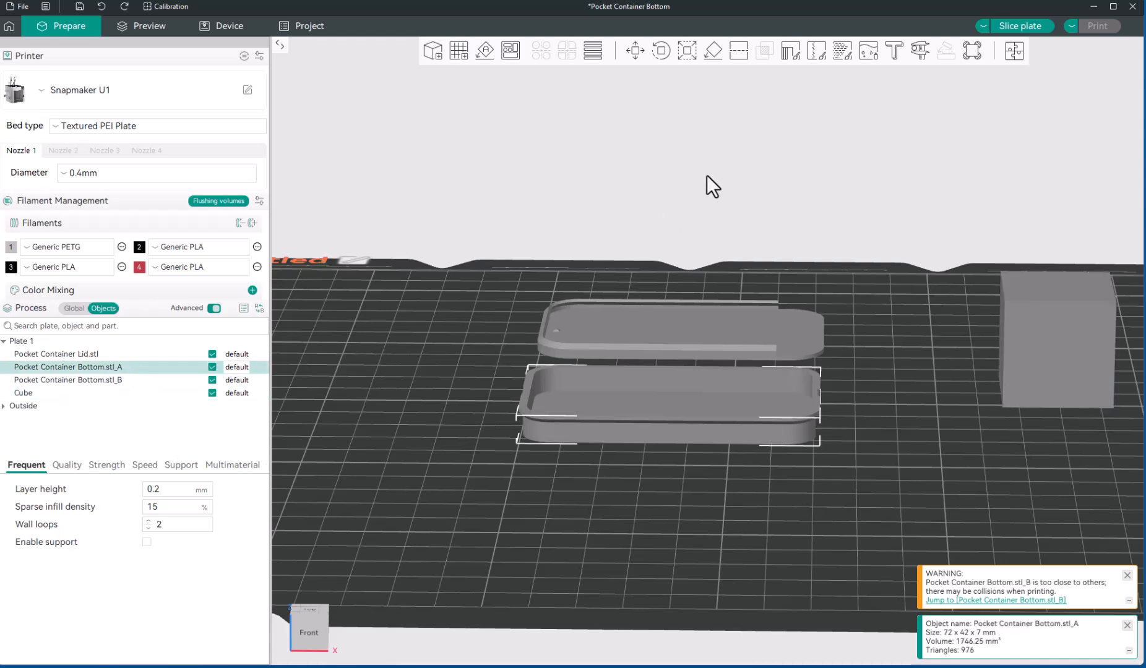
left_click(632, 49)
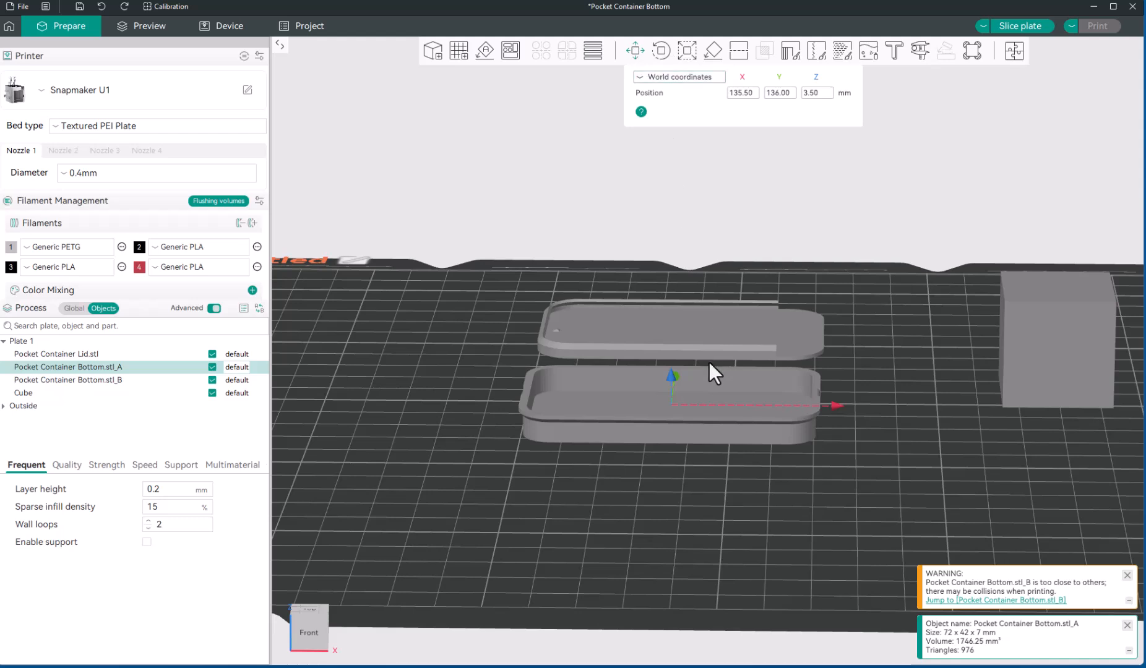
left_click_drag(673, 375, 681, 256)
left_click(665, 503)
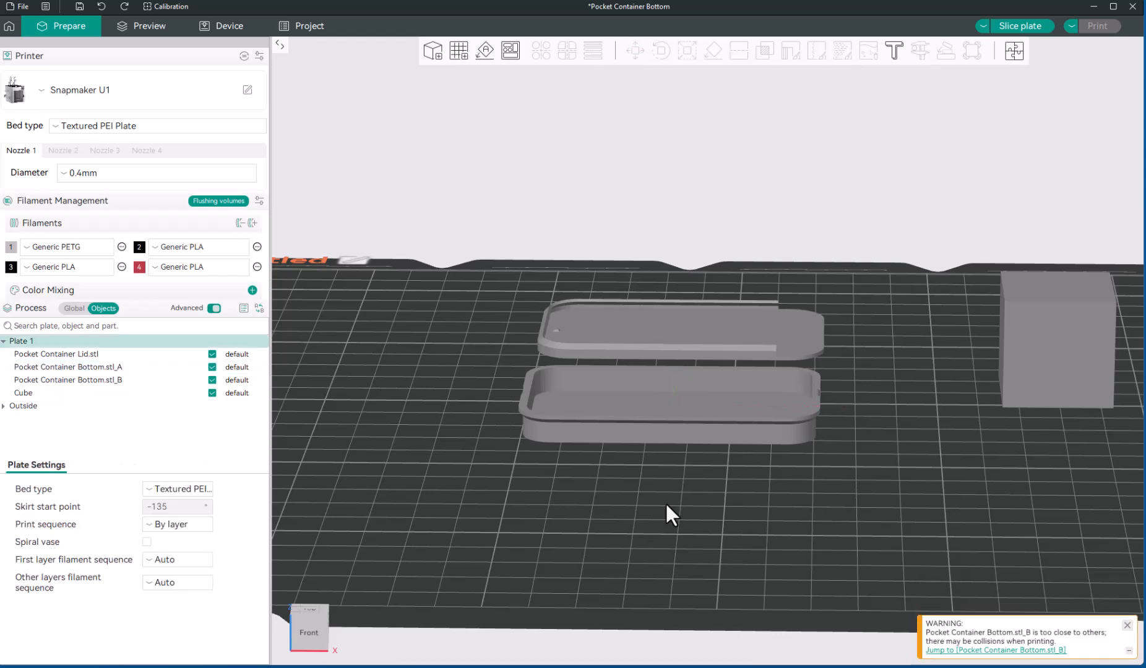
- Try selecting Pocket Container Bottom.stl_A and the cube individually and together, and clear the selection
left_click(110, 367)
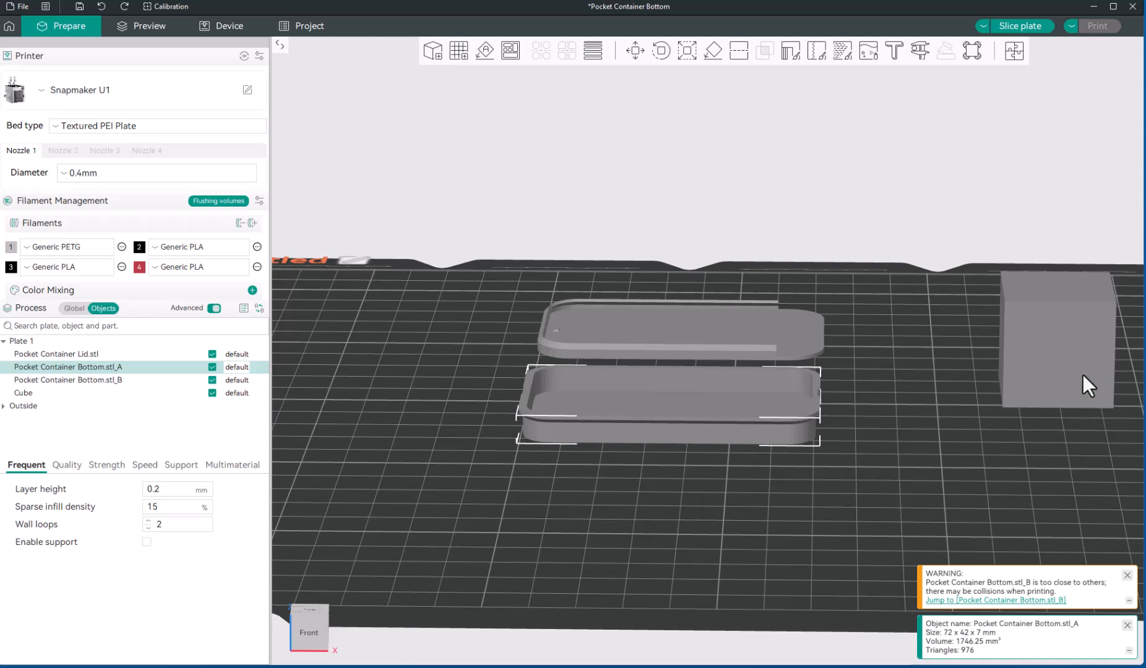
left_click(1063, 352)
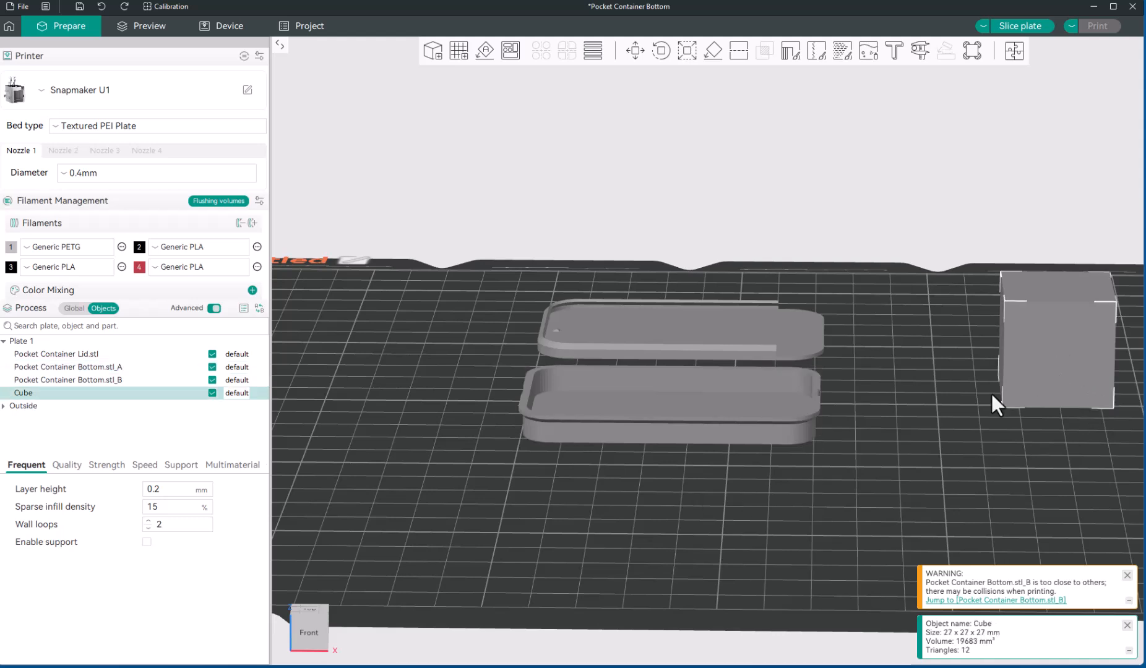
left_click(681, 483)
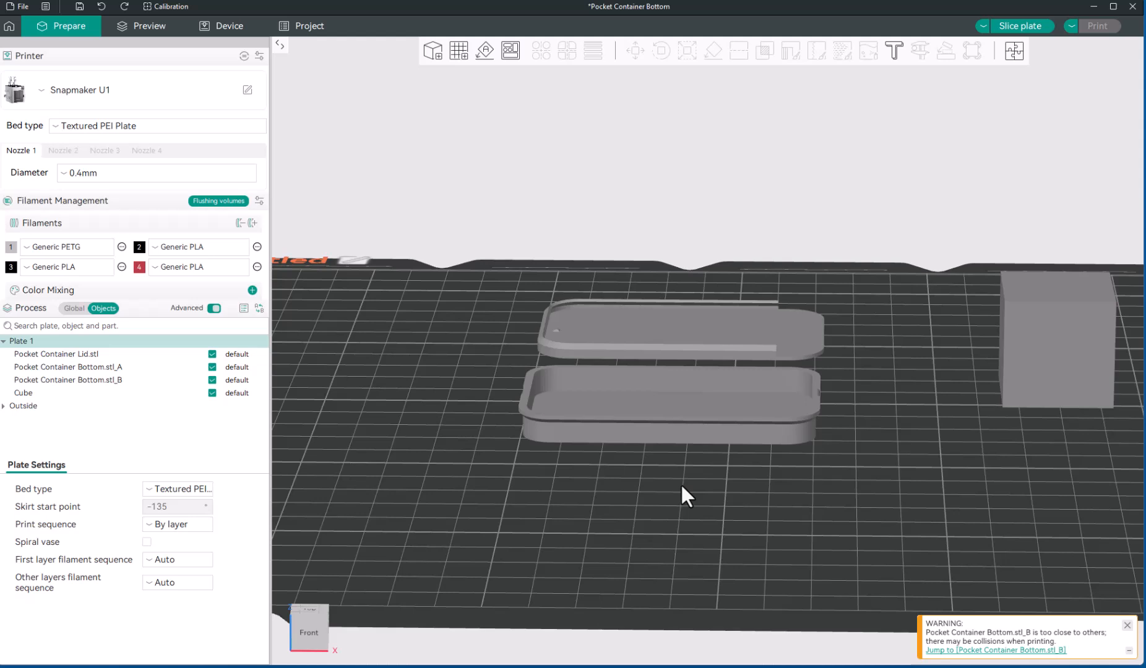
left_click(1066, 357)
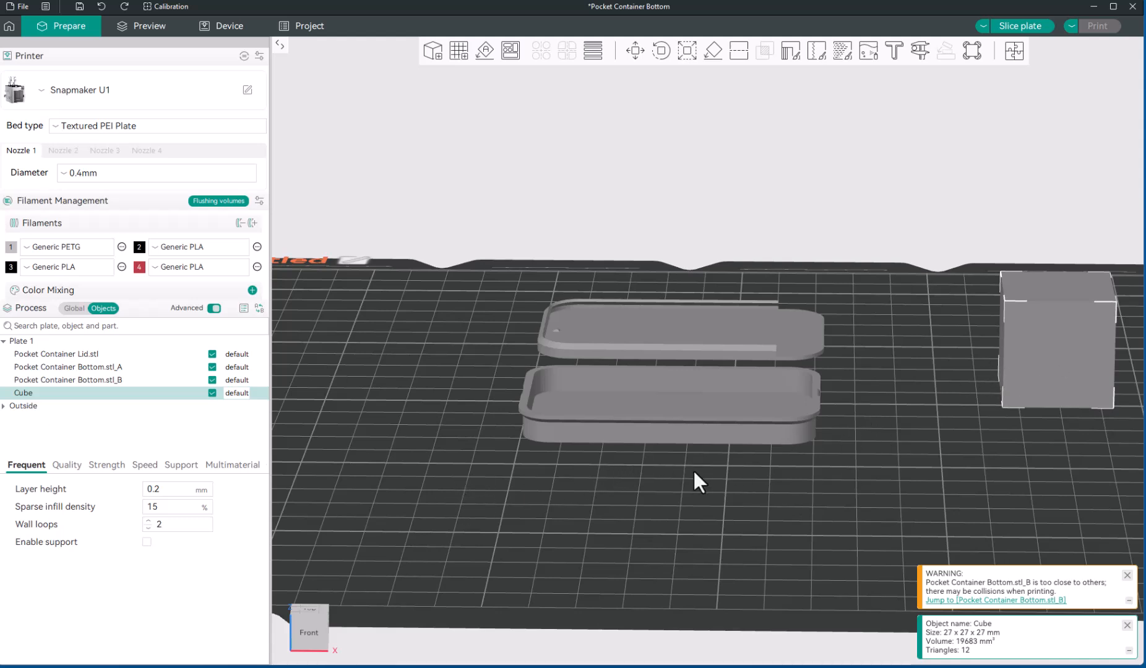
left_click(127, 365)
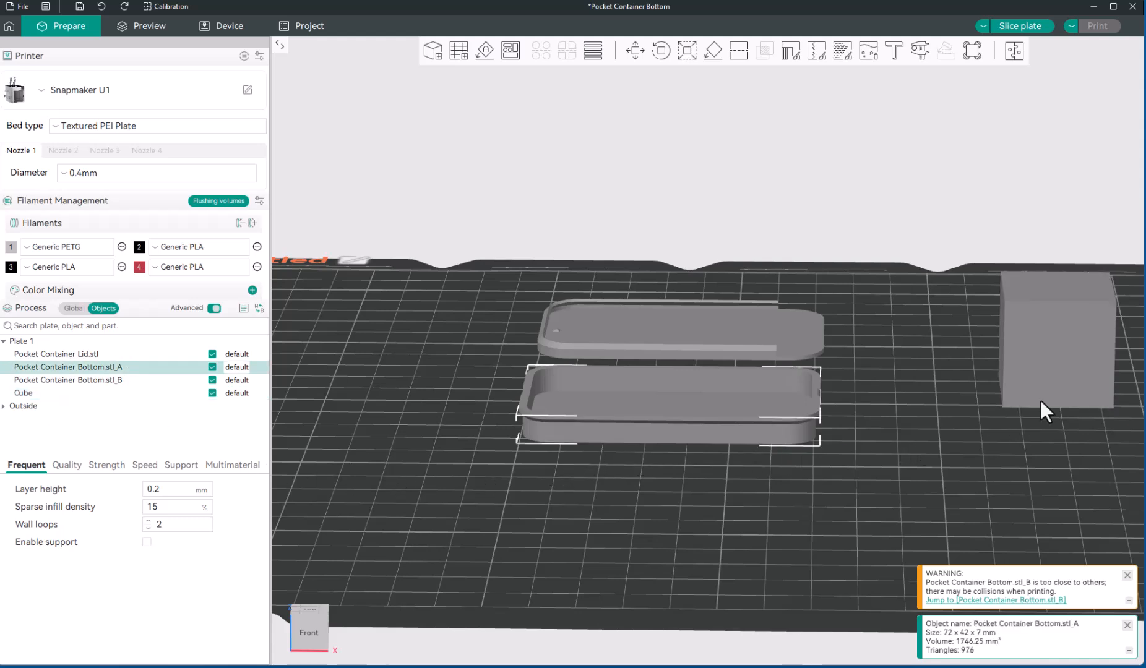
left_click(1066, 351, "ctrl")
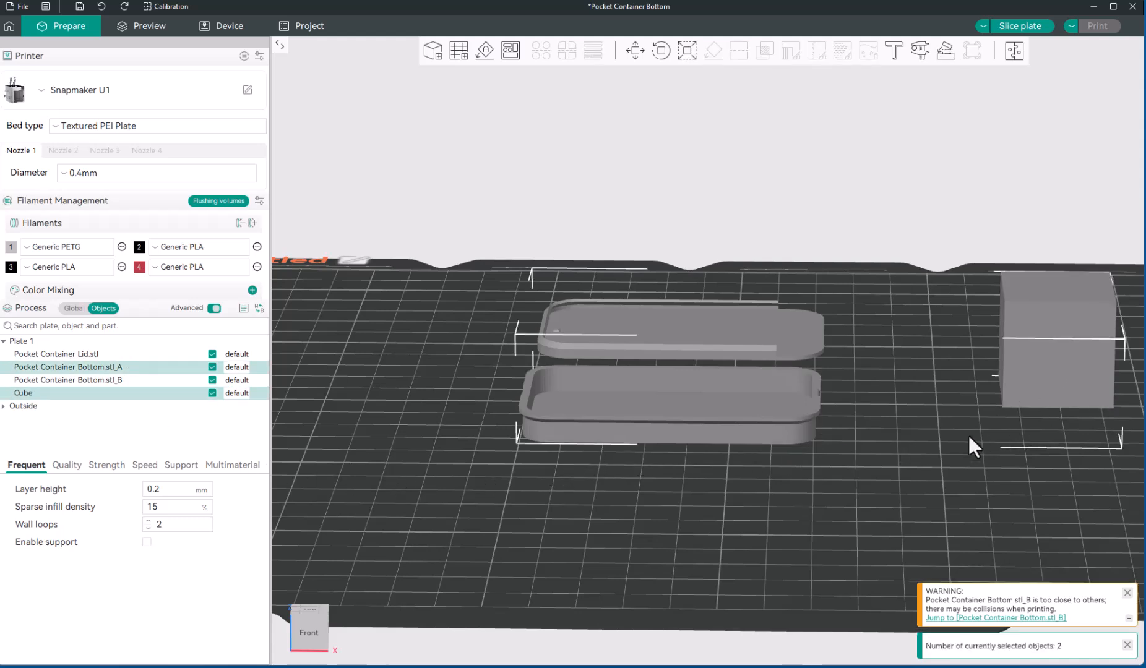
left_click(656, 525)
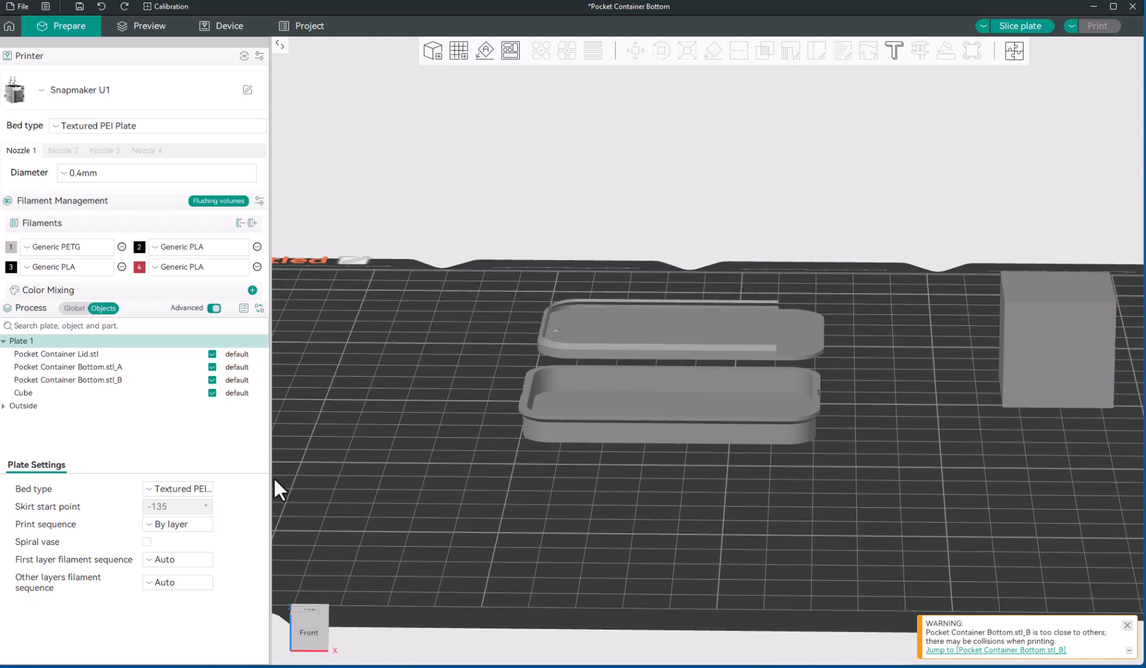
left_click(118, 369)
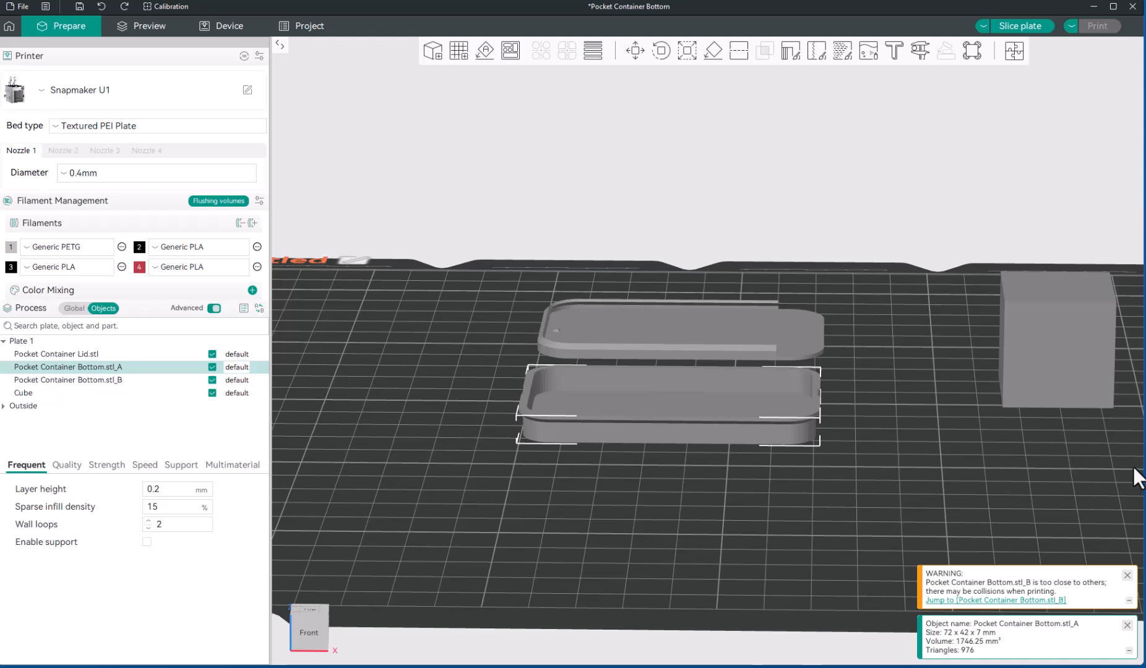
left_click(1050, 354, "ctrl")
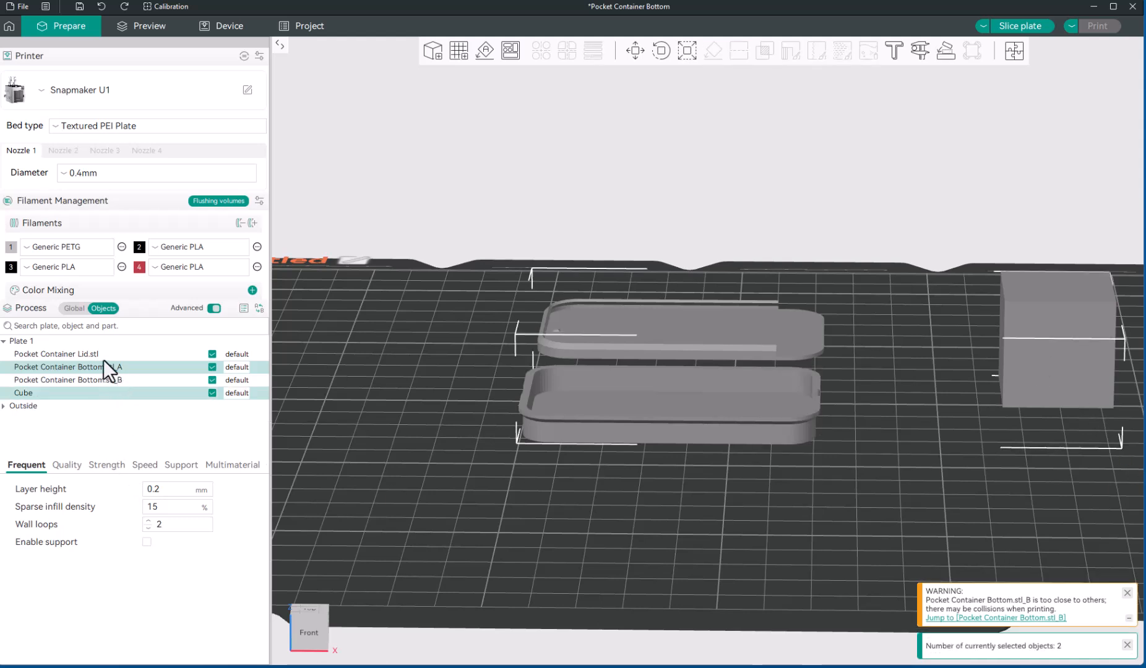
left_click(387, 472)
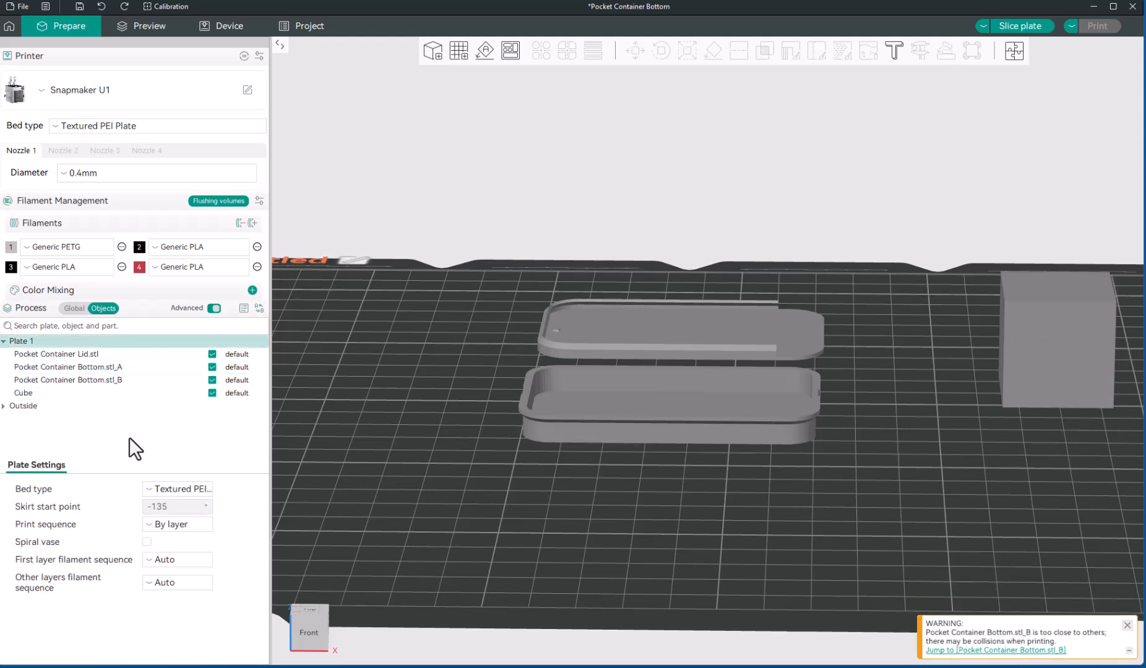
- Try setting the Z position of Pocket Container Bottom.stl_A and the cube together to 26 mm
left_click(54, 367)
left_click(54, 394, "ctrl")
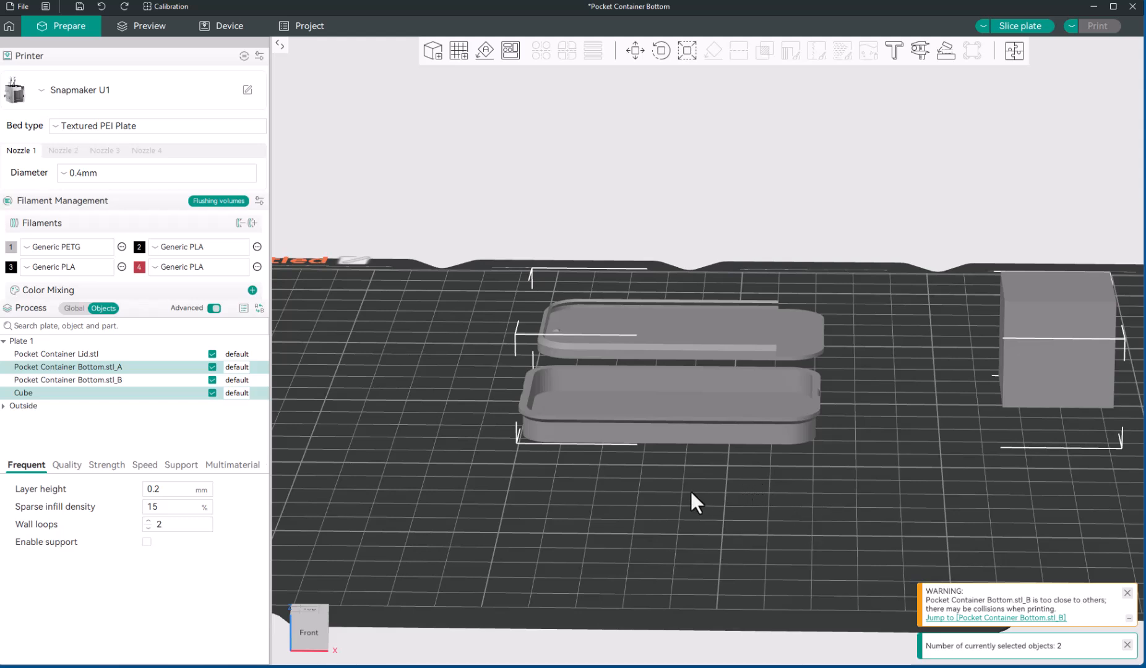
left_click(634, 50)
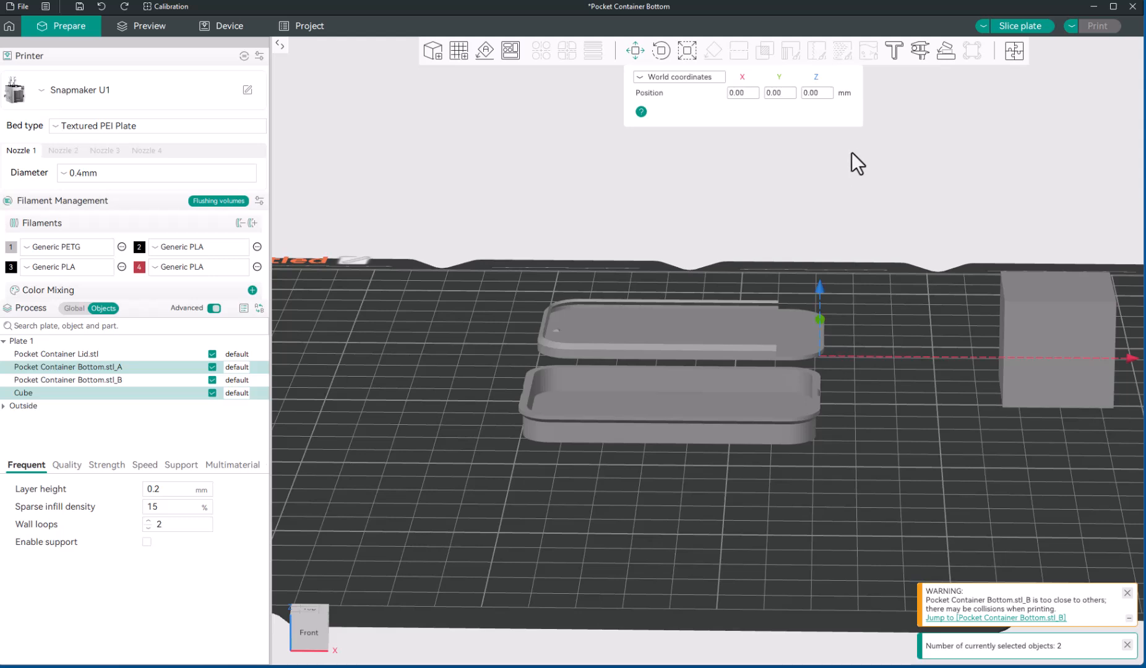
left_click(824, 94)
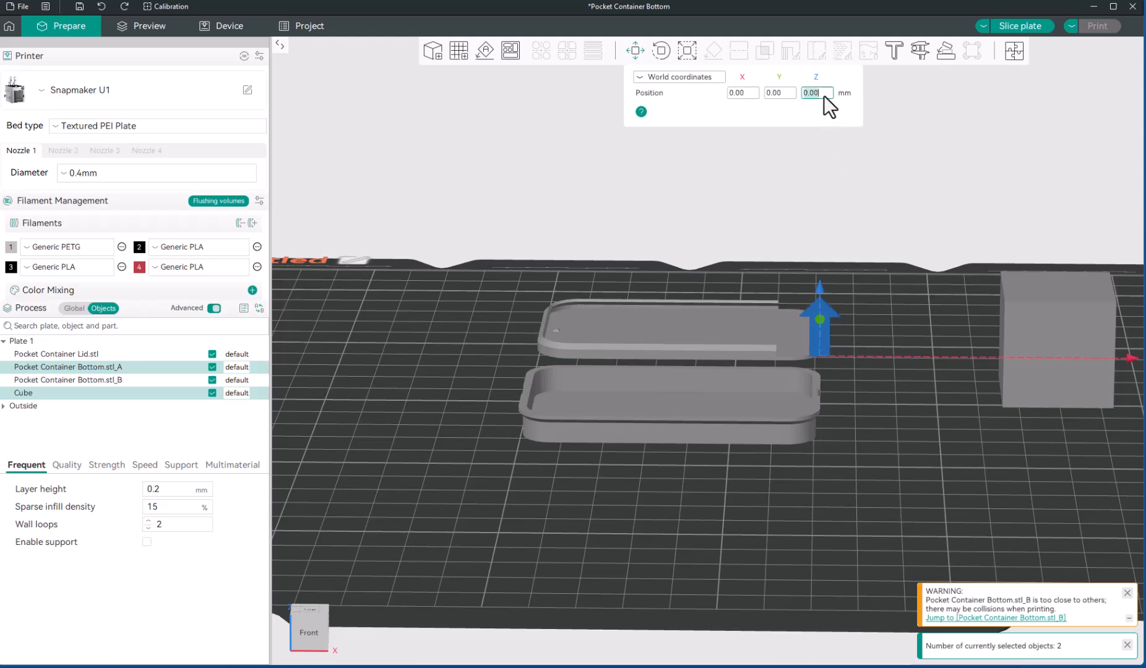
type("26")
key("Return")
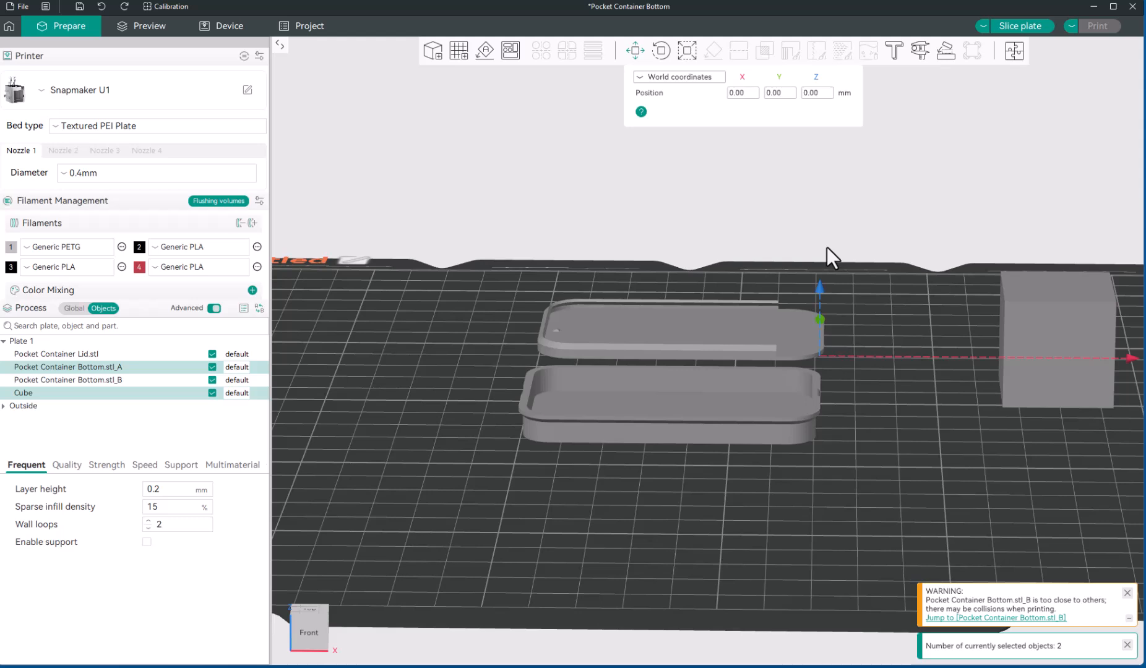
left_click(617, 522)
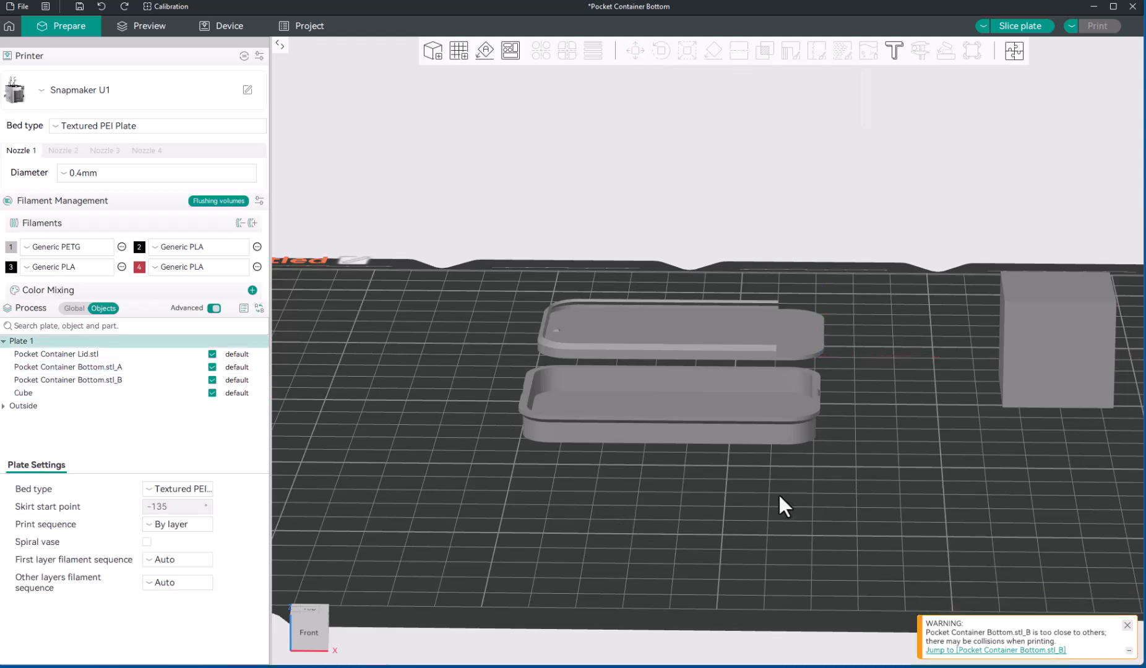
- Try raising Pocket Container Bottom.stl_A along Z, and assemble it with the cube into one object
left_click(141, 366)
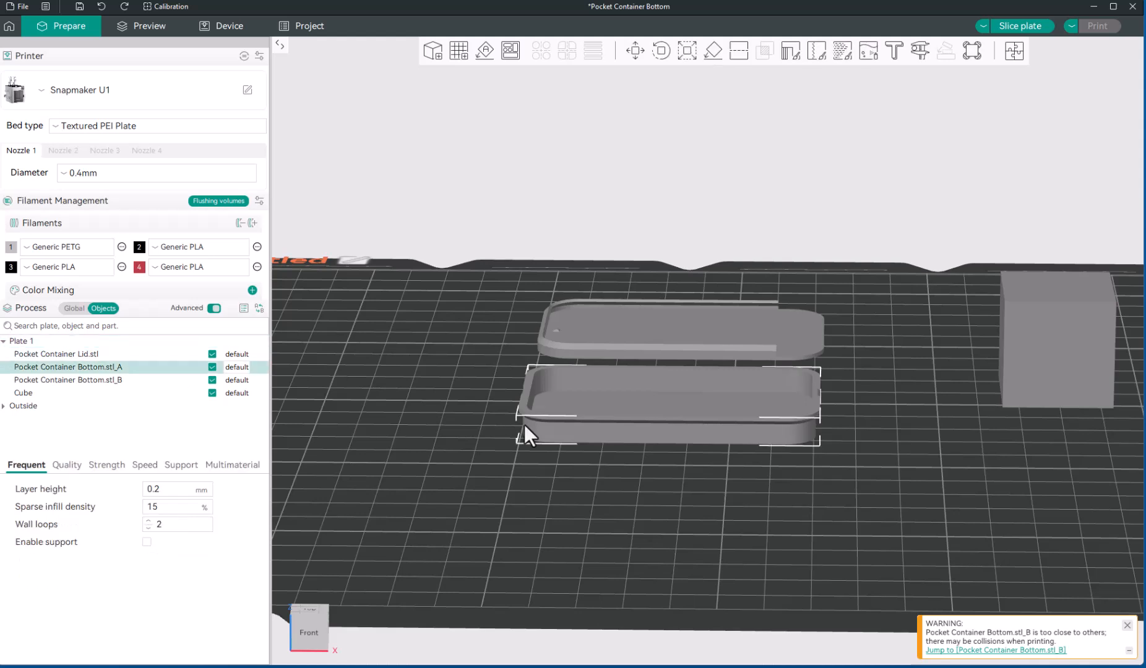
left_click(637, 51)
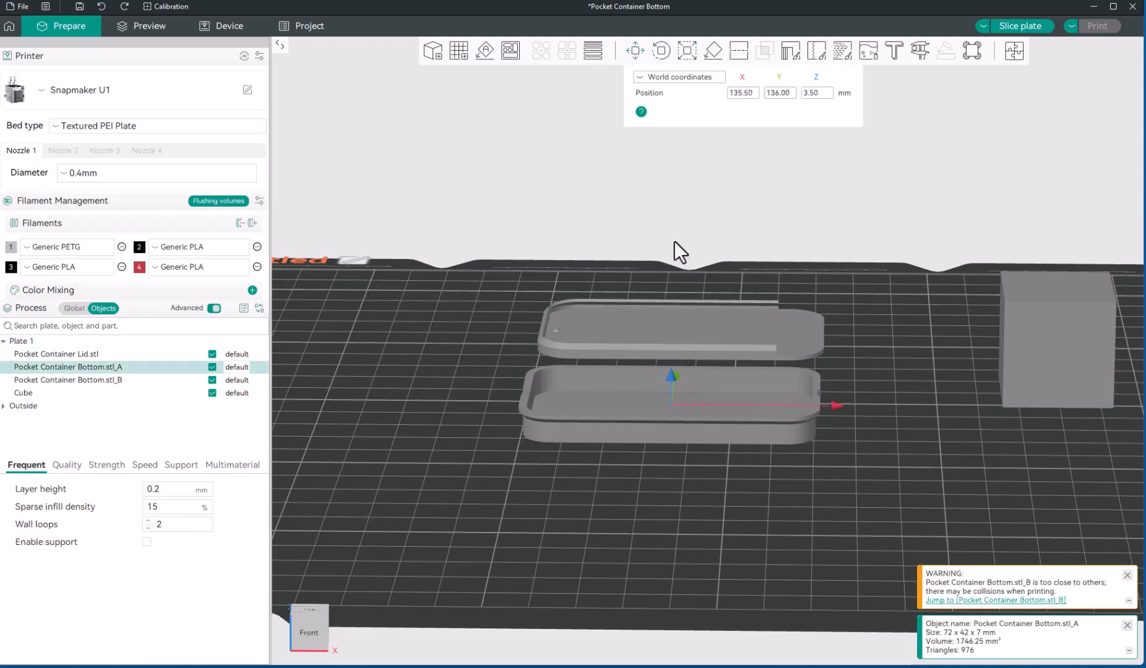
left_click_drag(672, 384, 648, 175)
left_click(84, 393, "ctrl")
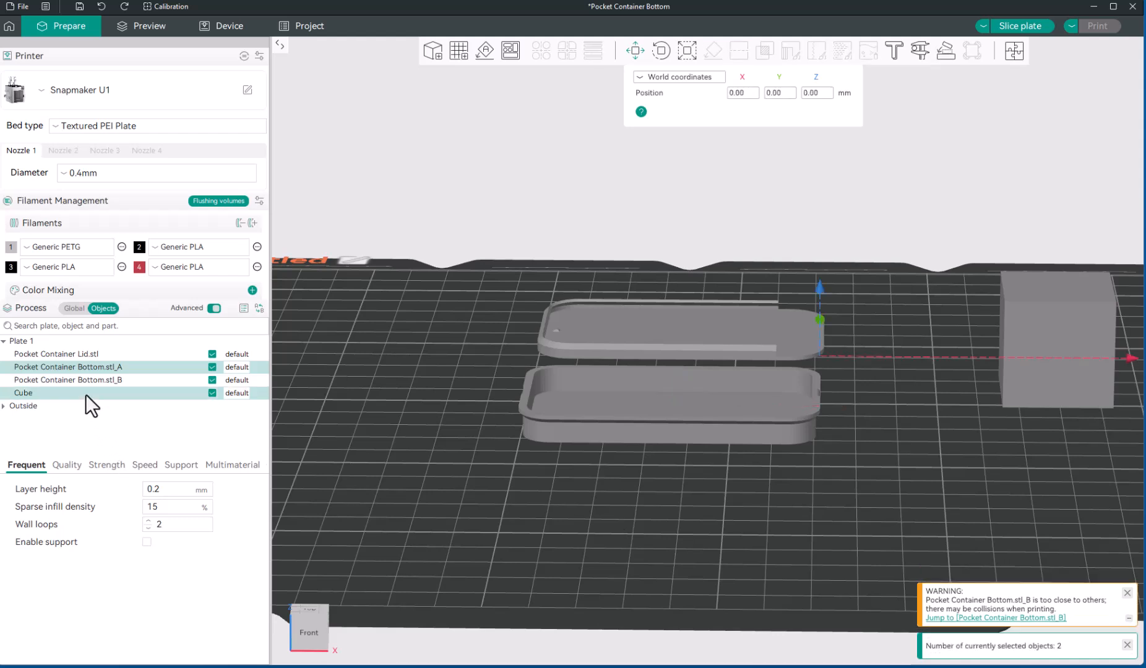
right_click(157, 394)
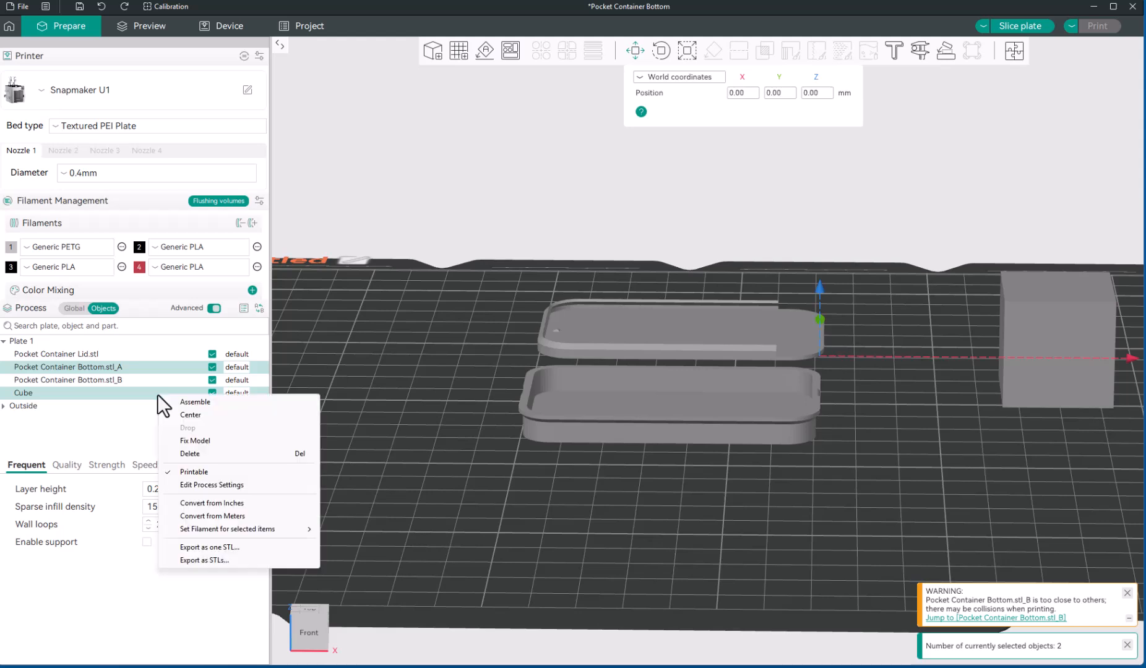
left_click(194, 402)
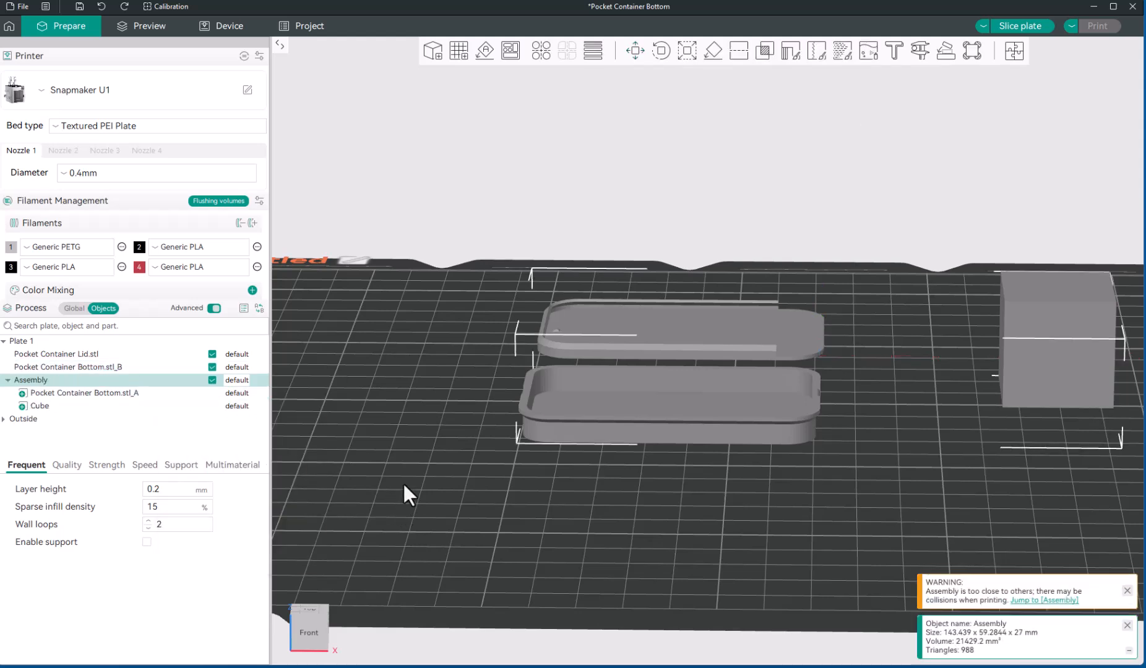
- Set the Z position of Pocket Container Bottom.stl_A inside the assembly to 16 mm in object coordinates, and clear the selection
left_click(127, 394)
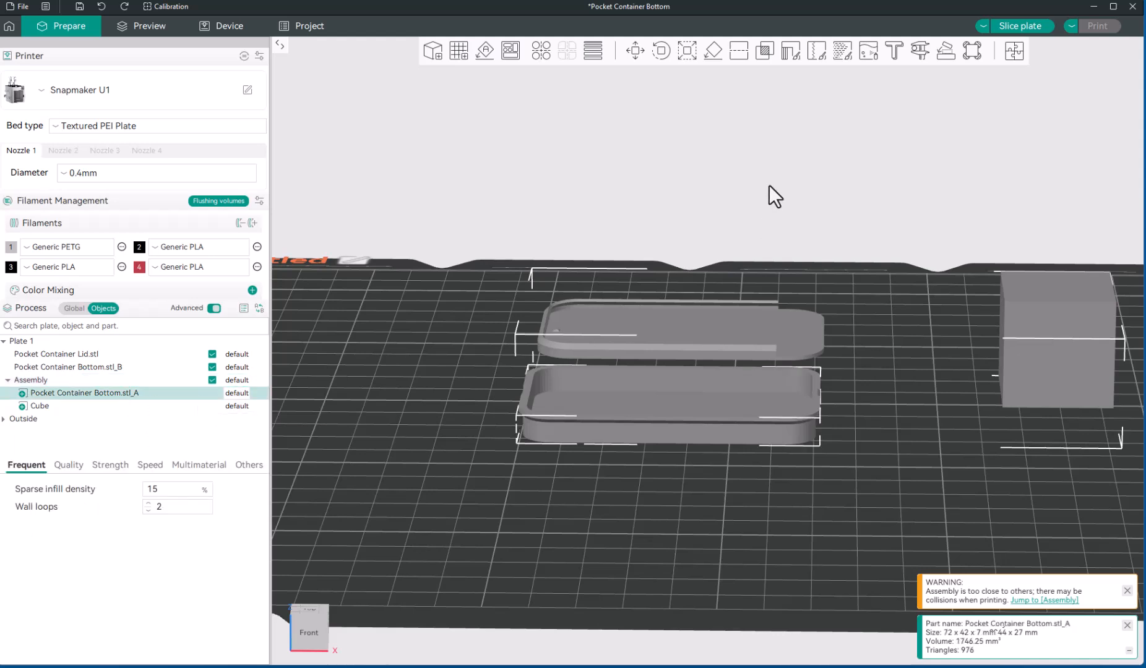
left_click(634, 52)
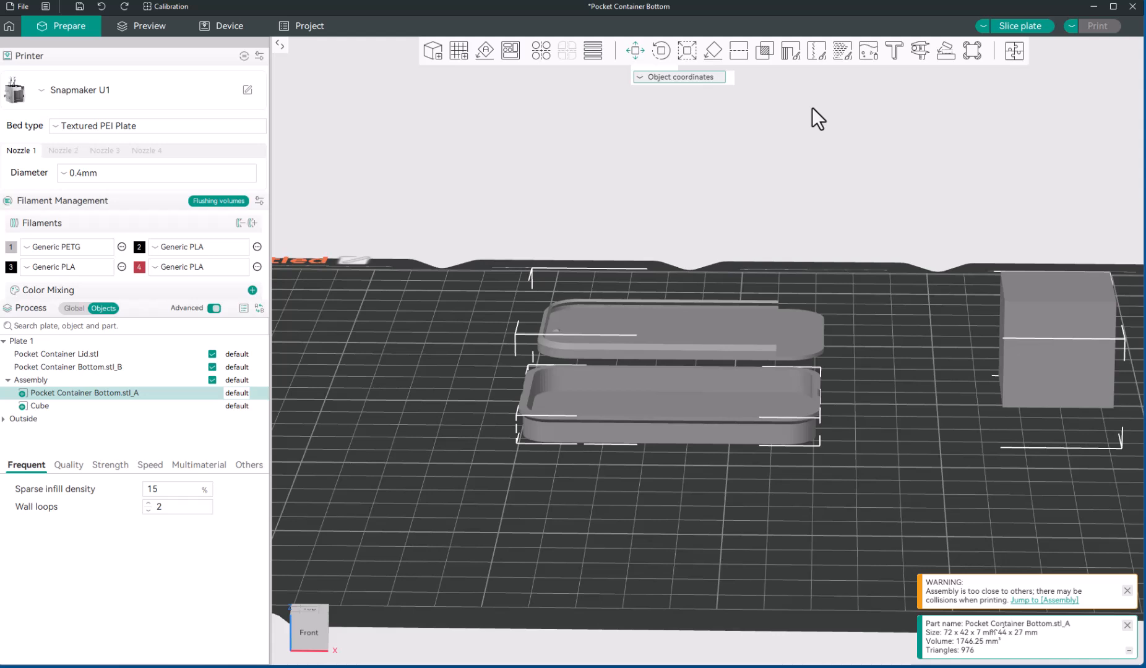
key("m")
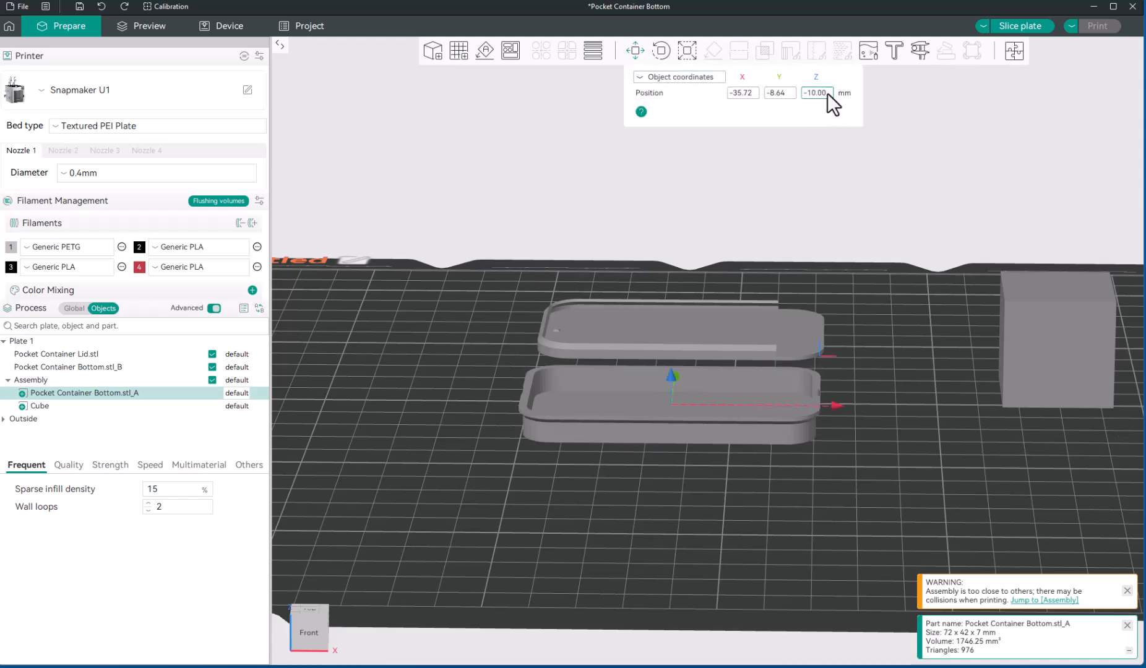
left_click(828, 93)
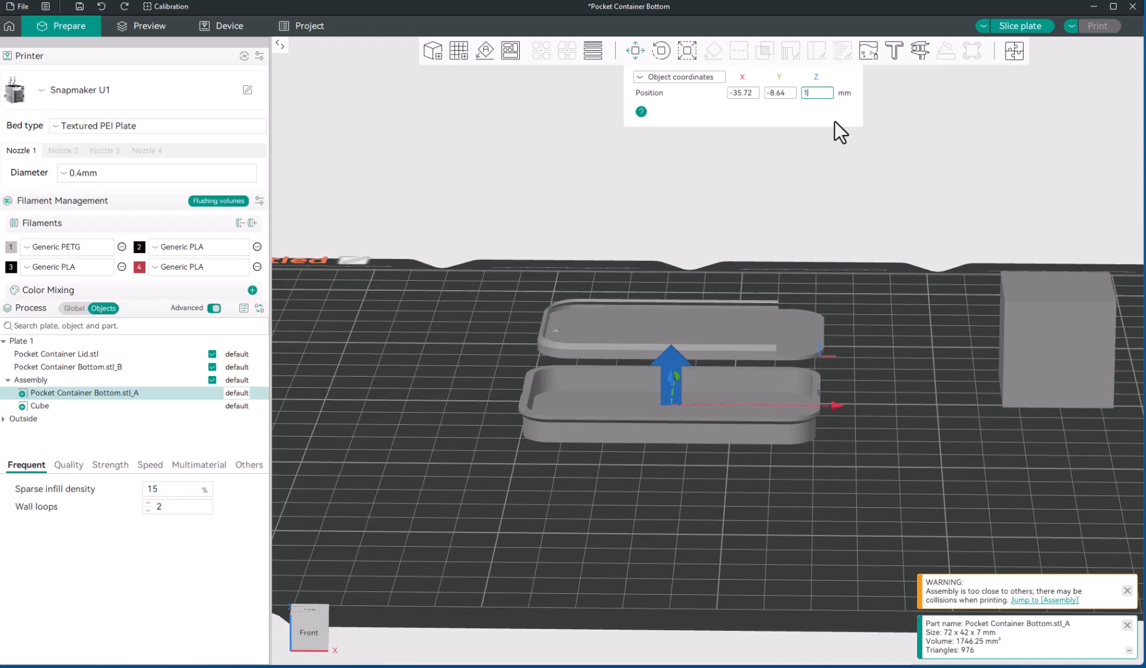
type("16")
key("Return")
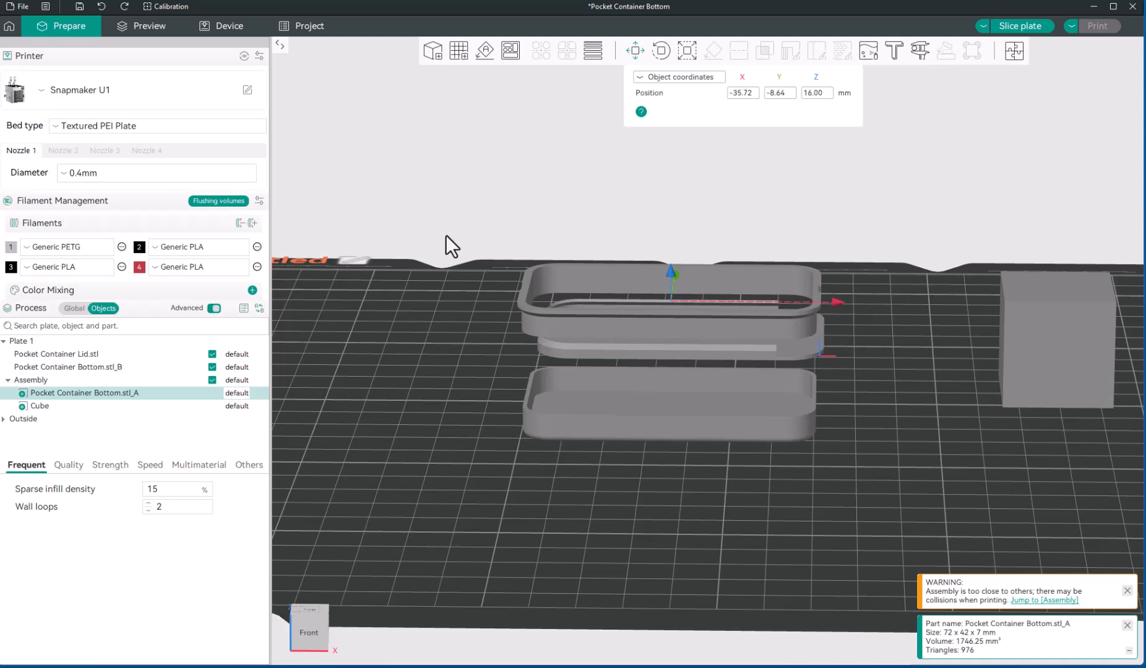
left_click(415, 357)
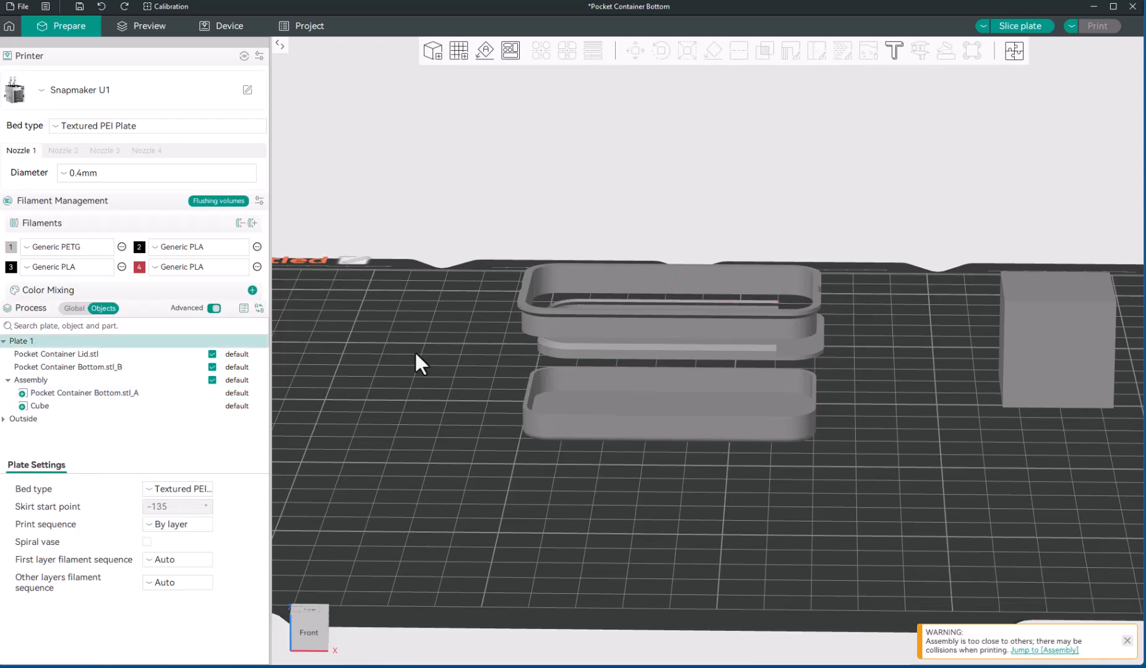
- Try selecting Pocket Container Bottom.stl_B together with the raised Pocket Container Bottom.stl_A, and clear the selection
mouse_move(452, 463)
left_mouse_down()
mouse_move(459, 429)
mouse_move(454, 466)
mouse_move(455, 445)
left_mouse_up()
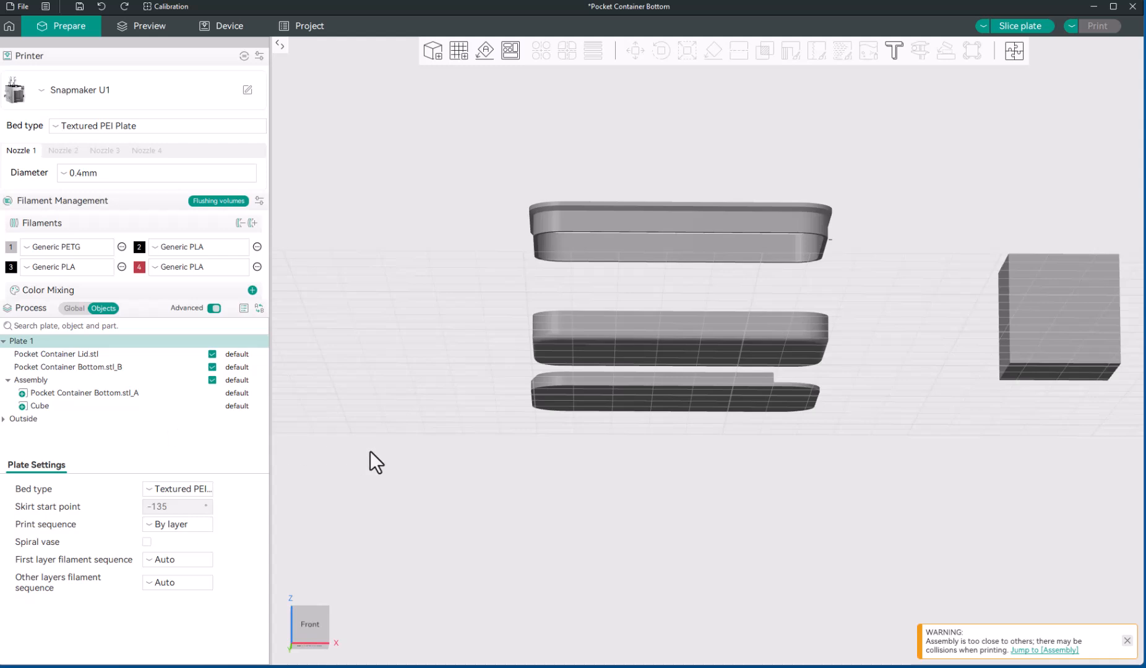
left_click(97, 367)
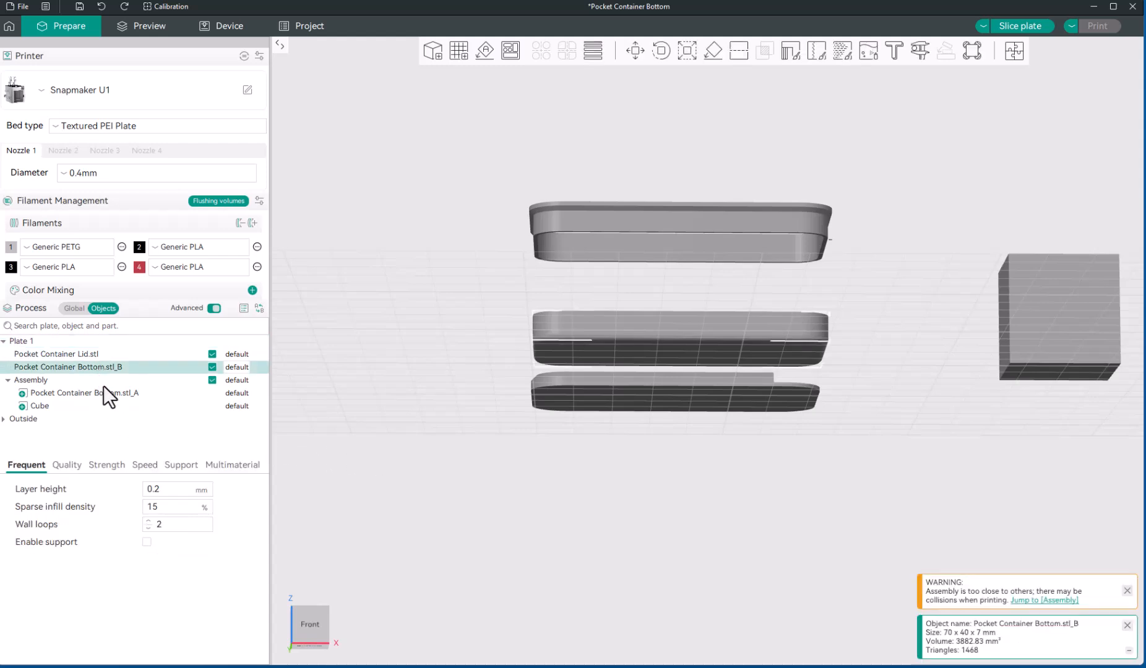
left_click(109, 394, "ctrl")
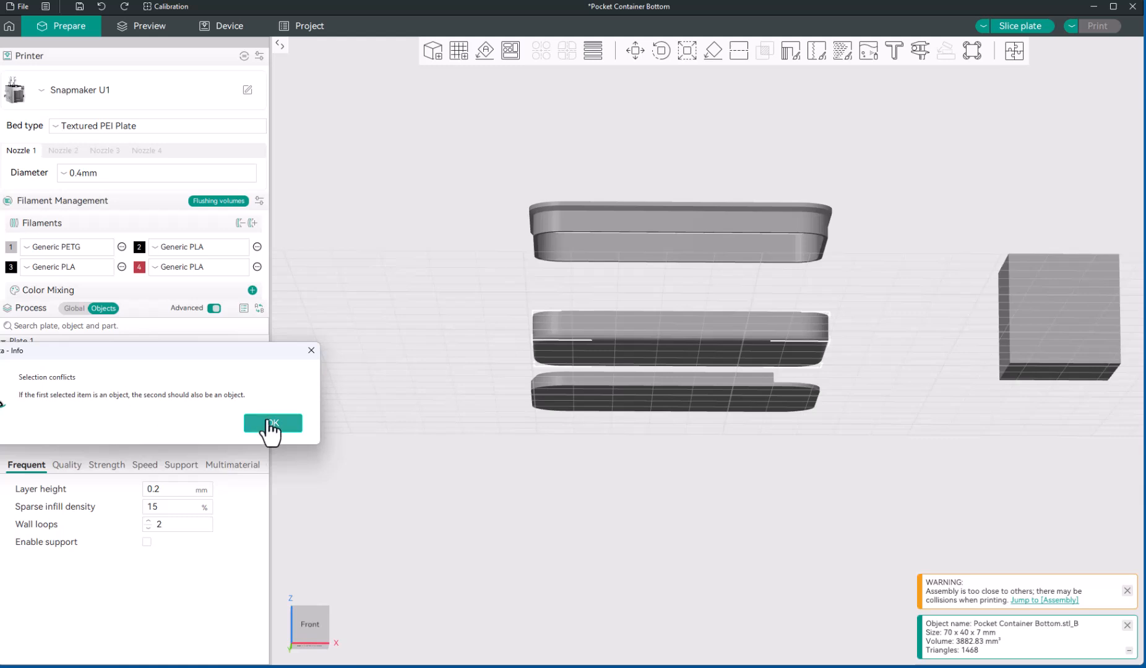
left_click(271, 422)
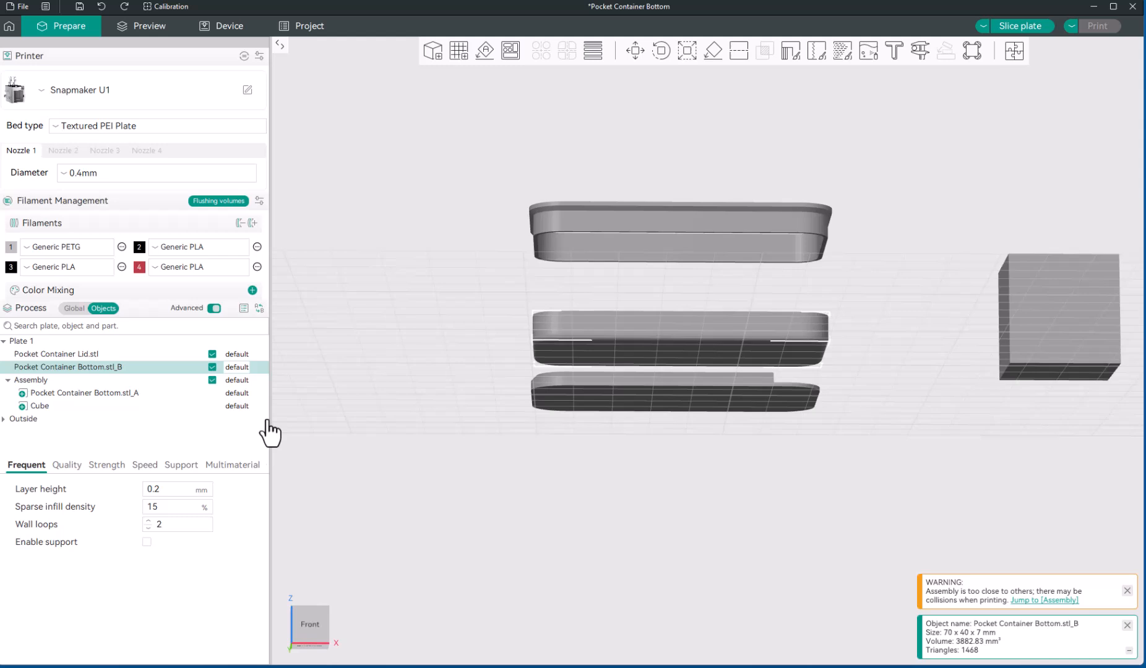
left_click(351, 455)
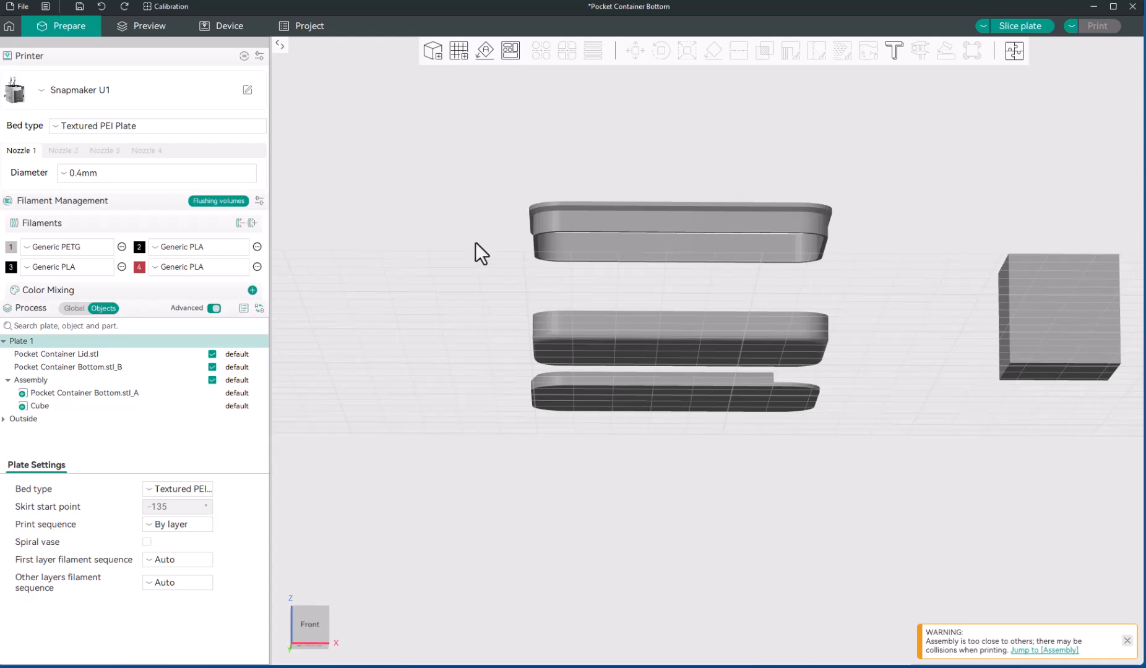
left_click_drag(471, 171, 1139, 391)
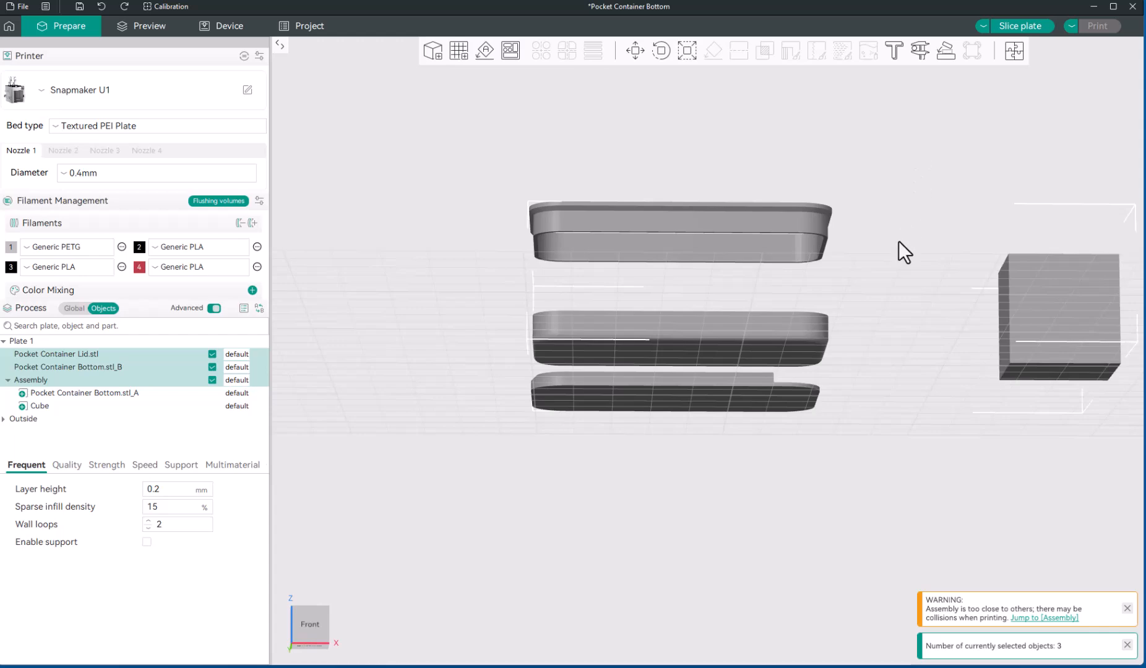
left_click(657, 564)
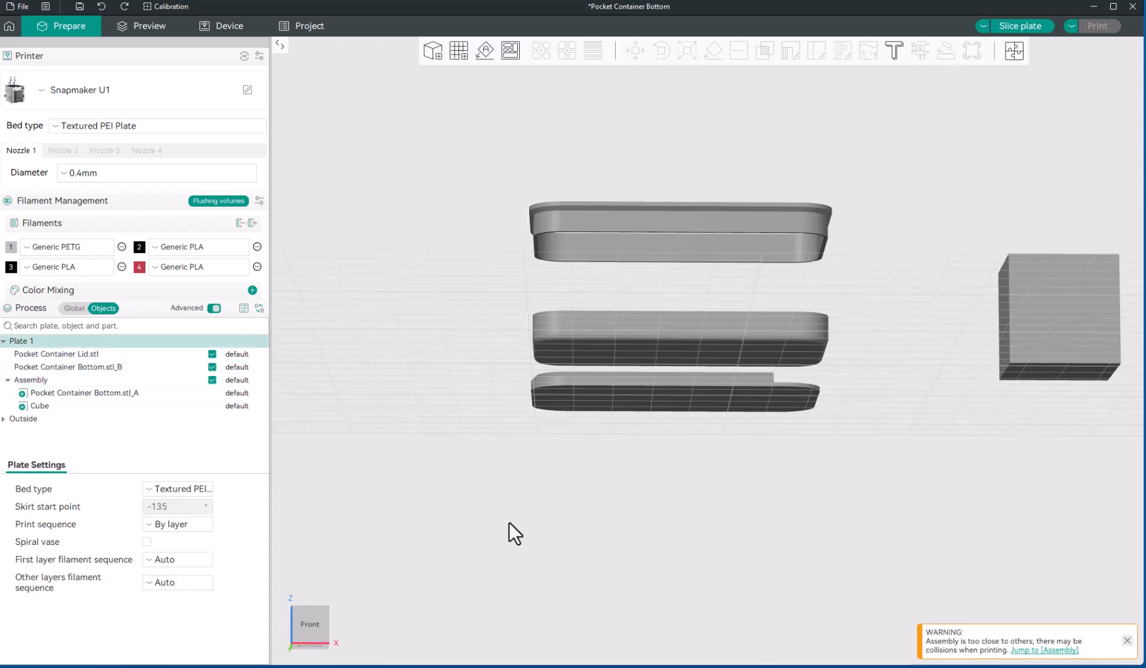
- Select Pocket Container Bottom.stl_B and the Assembly together, and undo the accidental move of both
mouse_move(512, 496)
left_mouse_down()
mouse_move(515, 527)
mouse_move(514, 498)
mouse_move(514, 512)
mouse_move(527, 498)
left_mouse_up()
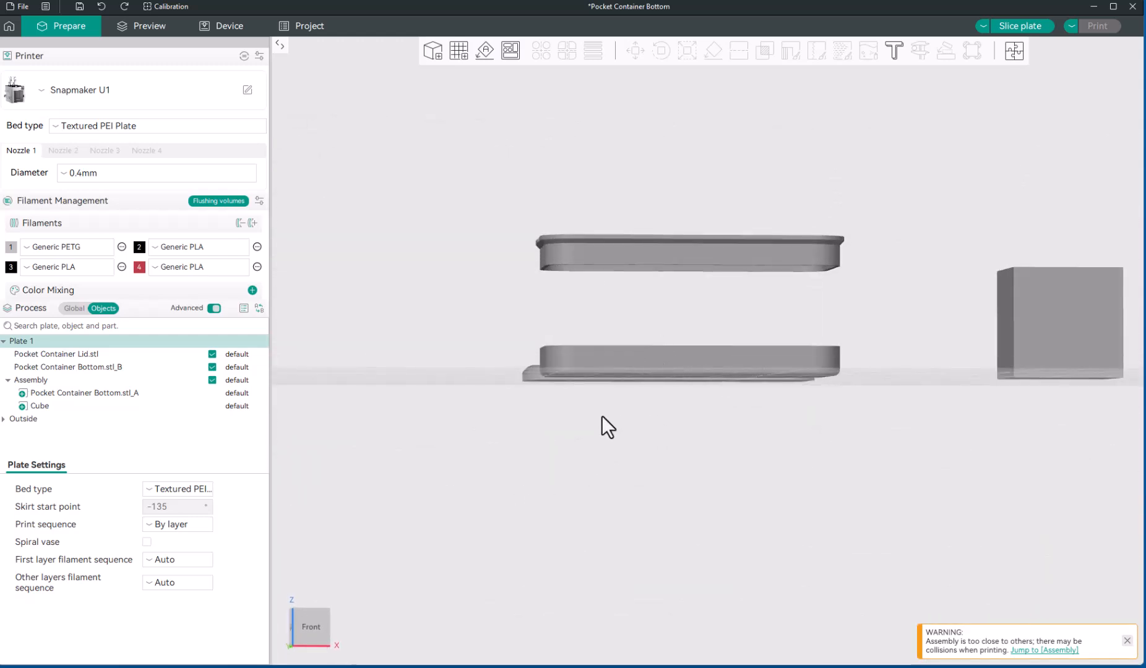
left_click_drag(600, 423, 595, 407)
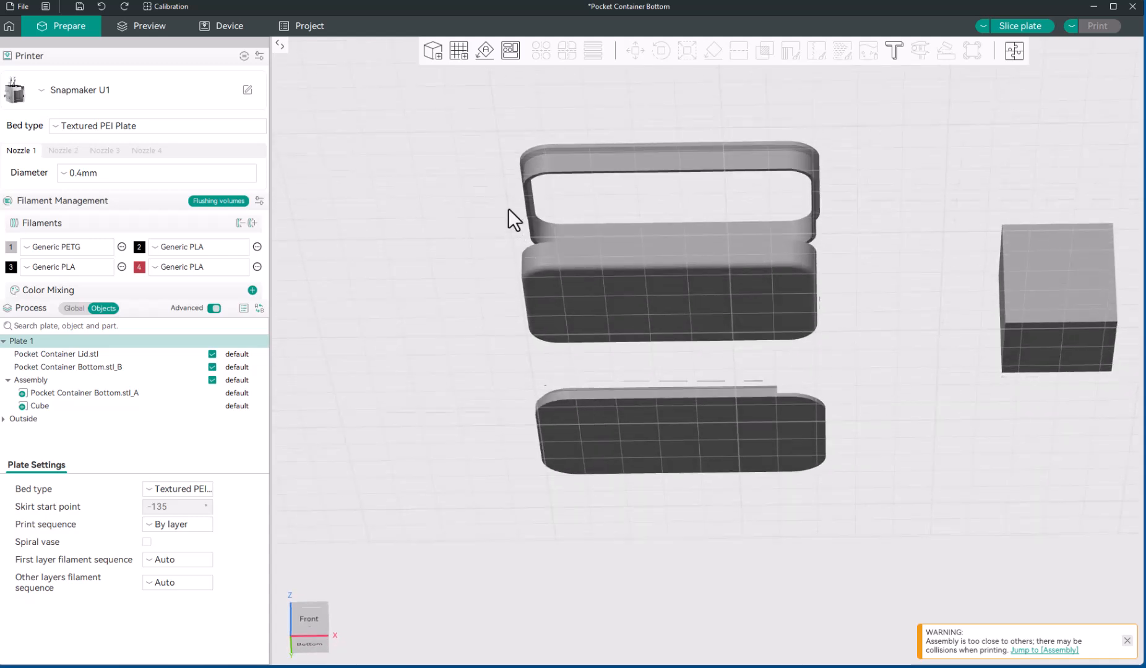
left_click_drag(469, 120, 865, 365)
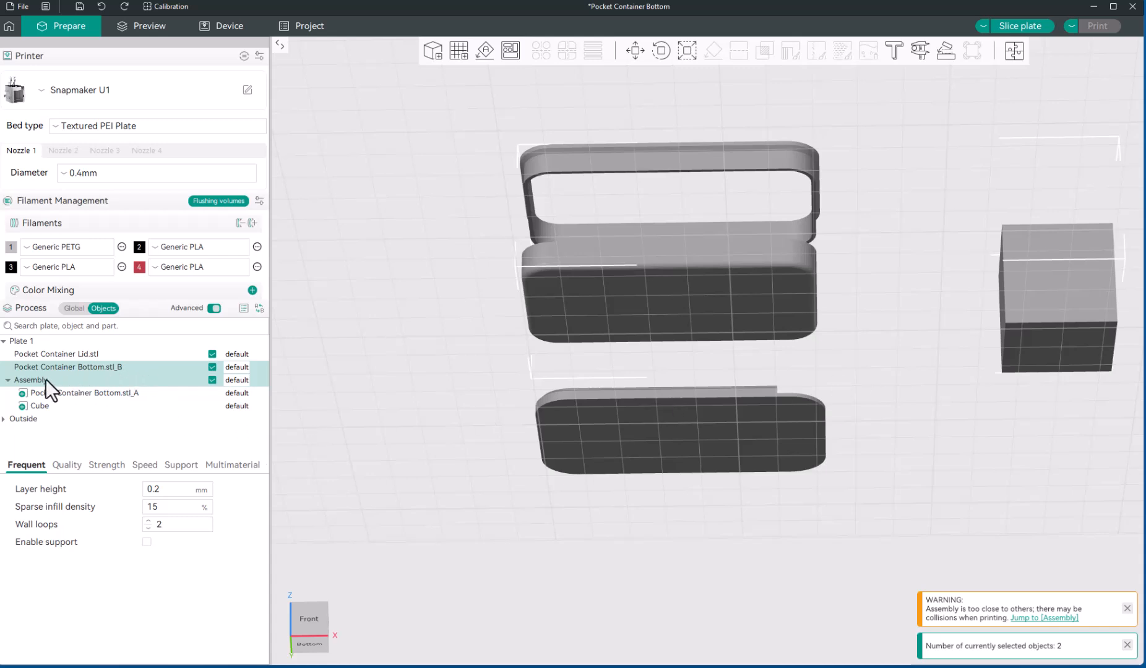
left_click_drag(343, 341, 376, 400)
left_click_drag(647, 347, 547, 435)
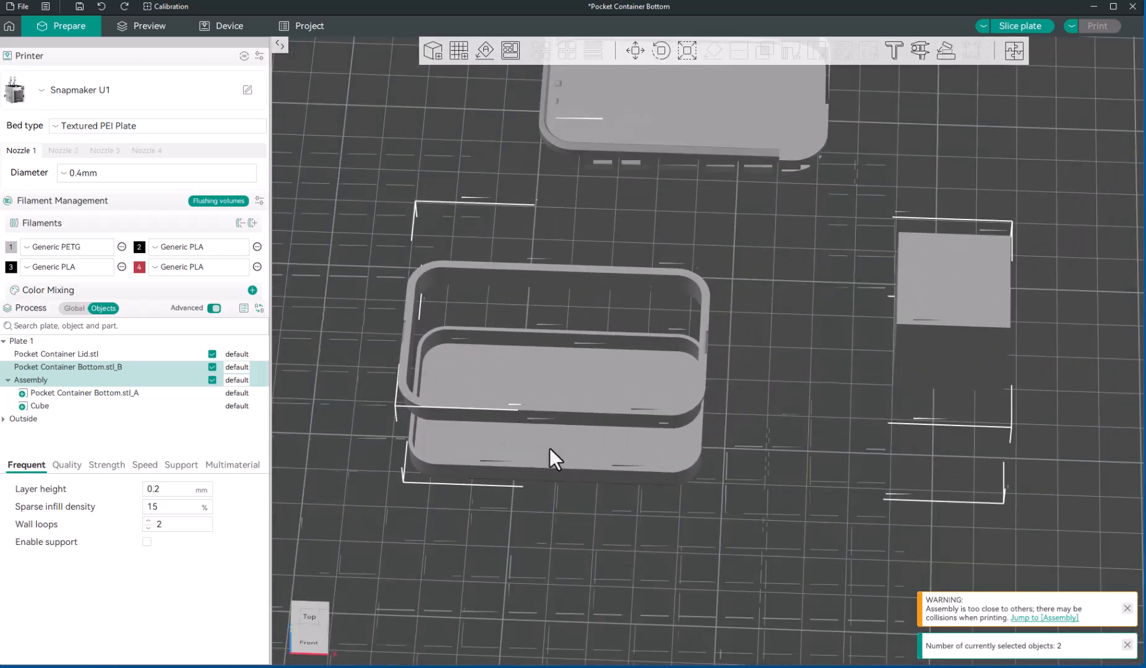
key("ctrl+z")
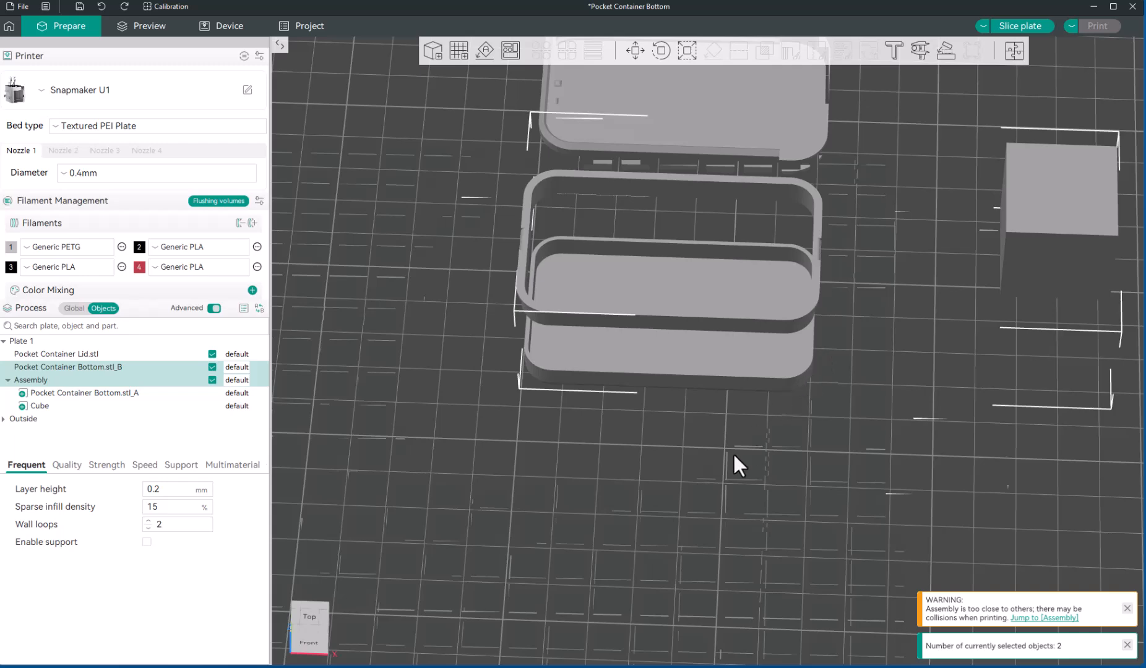
- Measure the distance from the lower piece's underside to the raised rim's top face, and clear the selection
left_click(921, 50)
left_click_drag(704, 496, 691, 378)
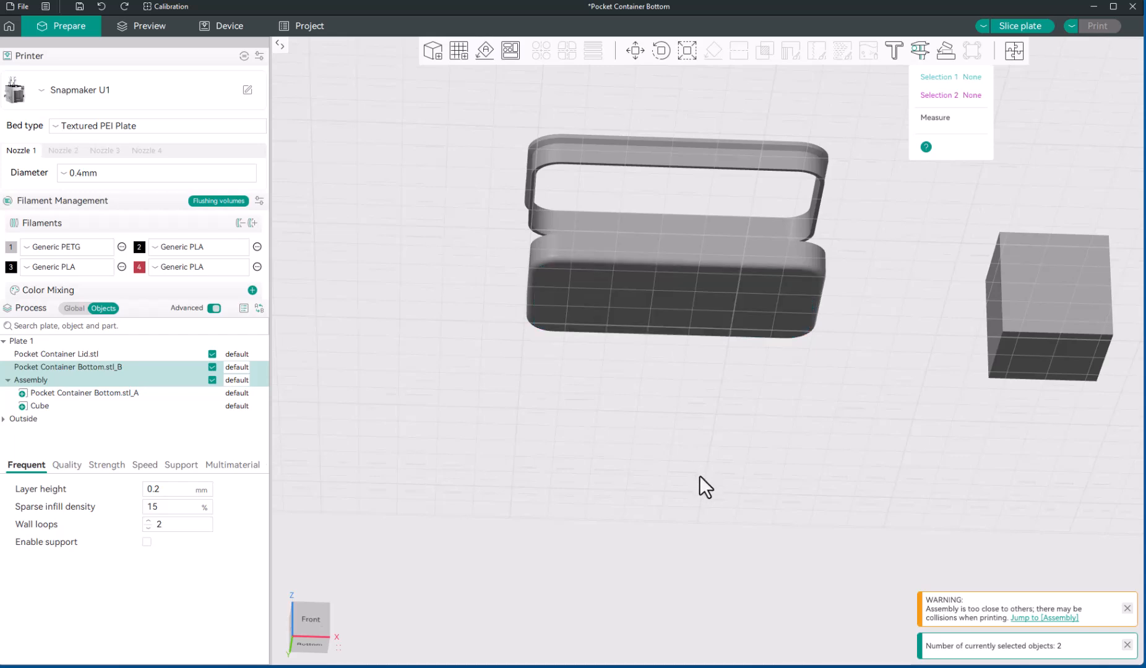
left_click(663, 306)
left_click_drag(689, 436, 685, 484)
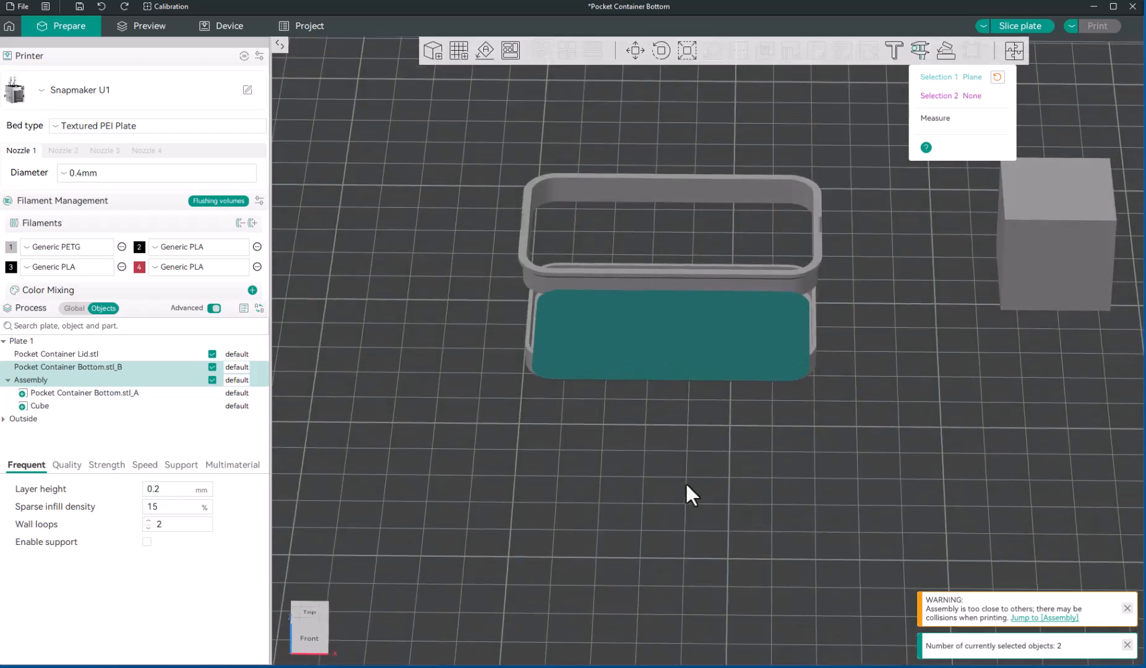
left_click(523, 207)
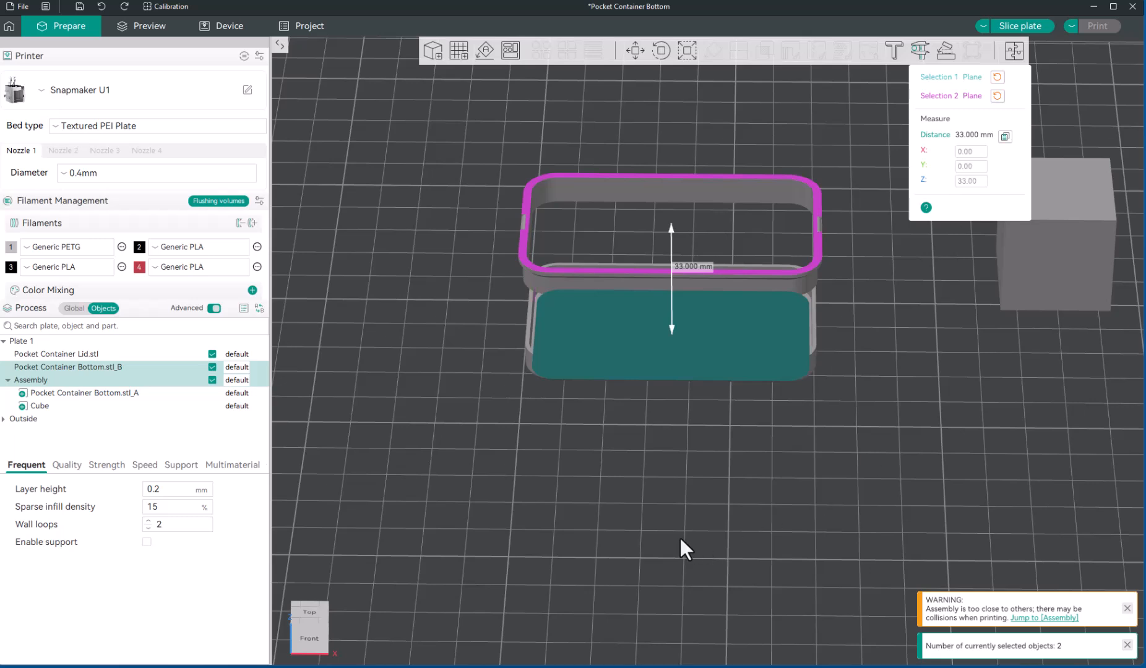
key("Escape")
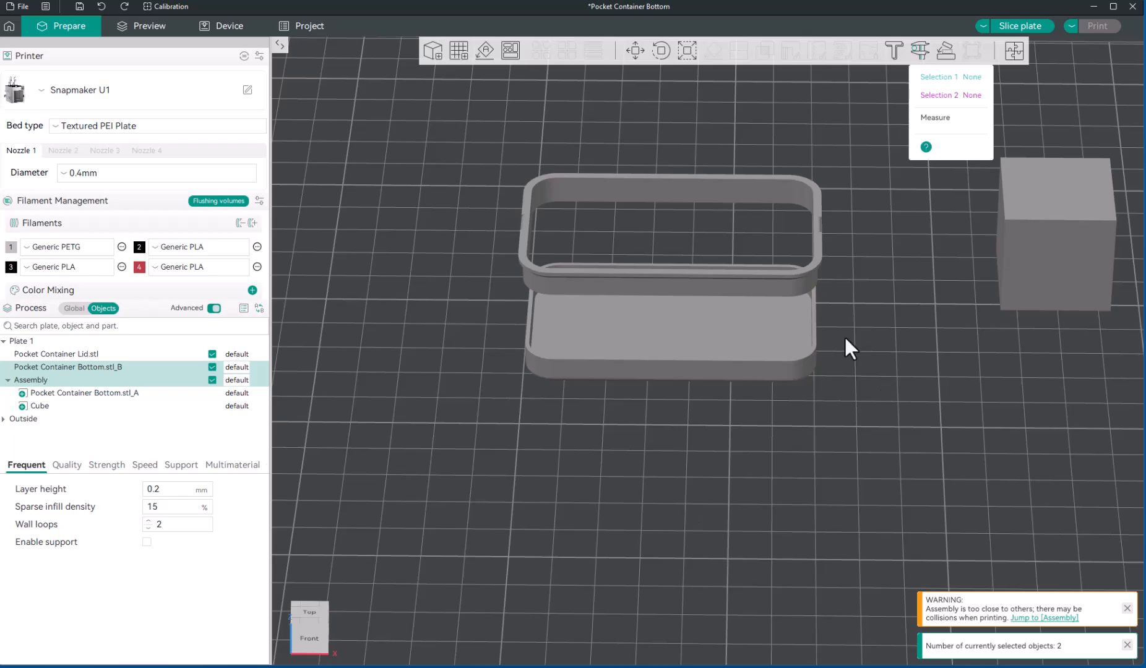
left_click_drag(666, 509, 670, 496)
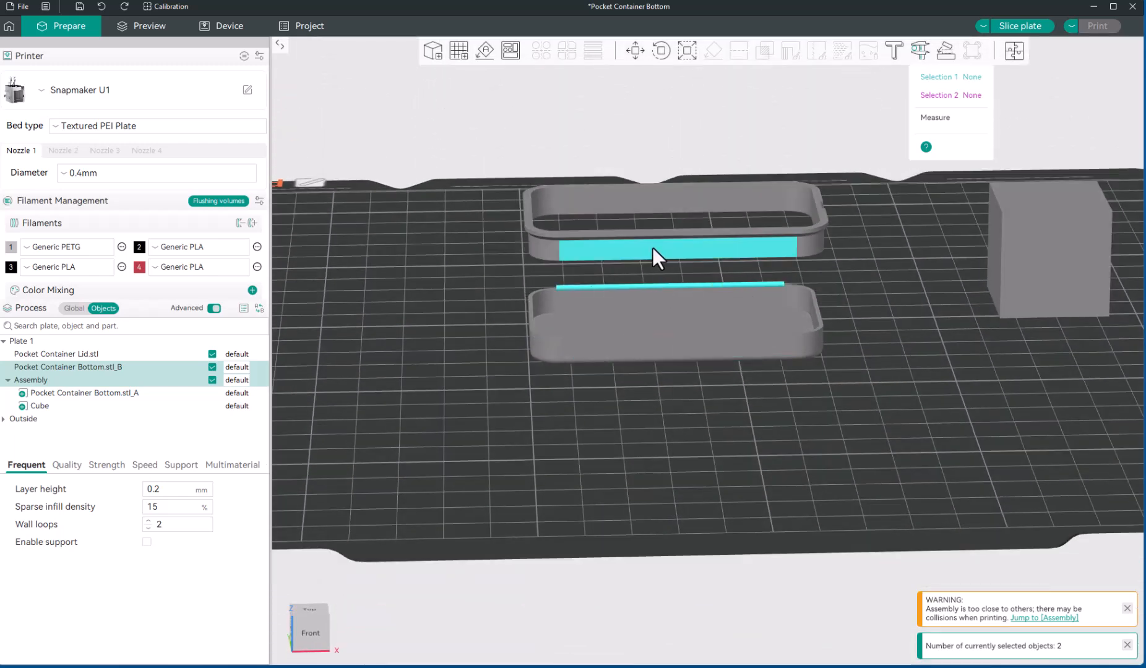
key("Escape")
left_click(550, 456)
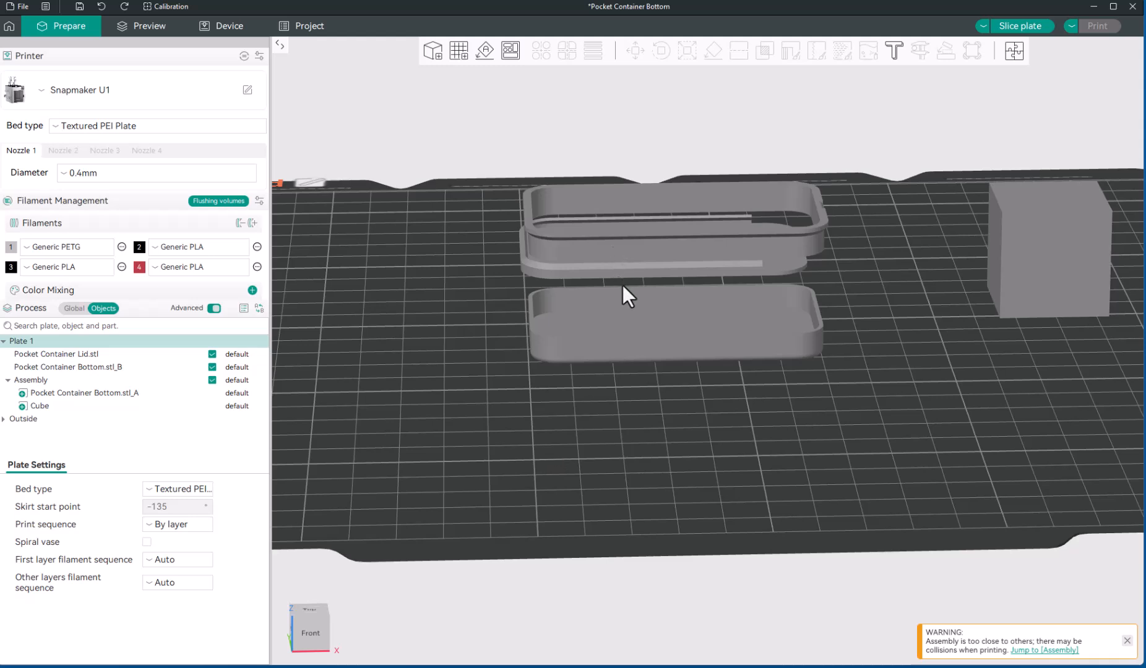
- Set the Z position of Pocket Container Bottom.stl_A inside the assembly to 23 mm in object coordinates
left_click(120, 392)
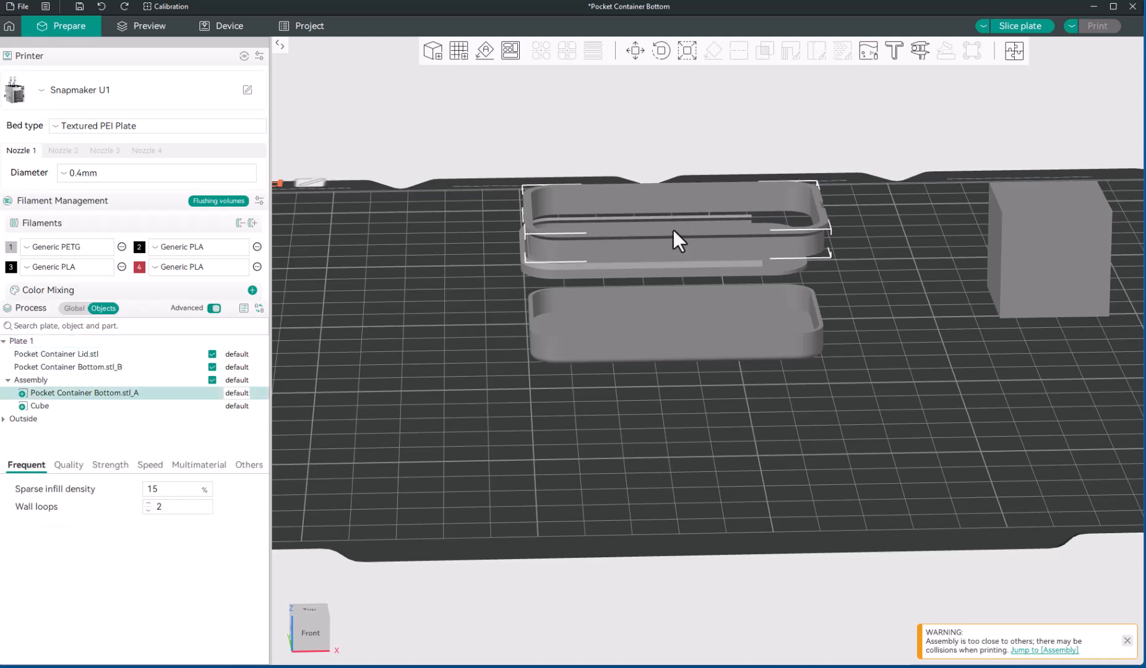
left_click(636, 52)
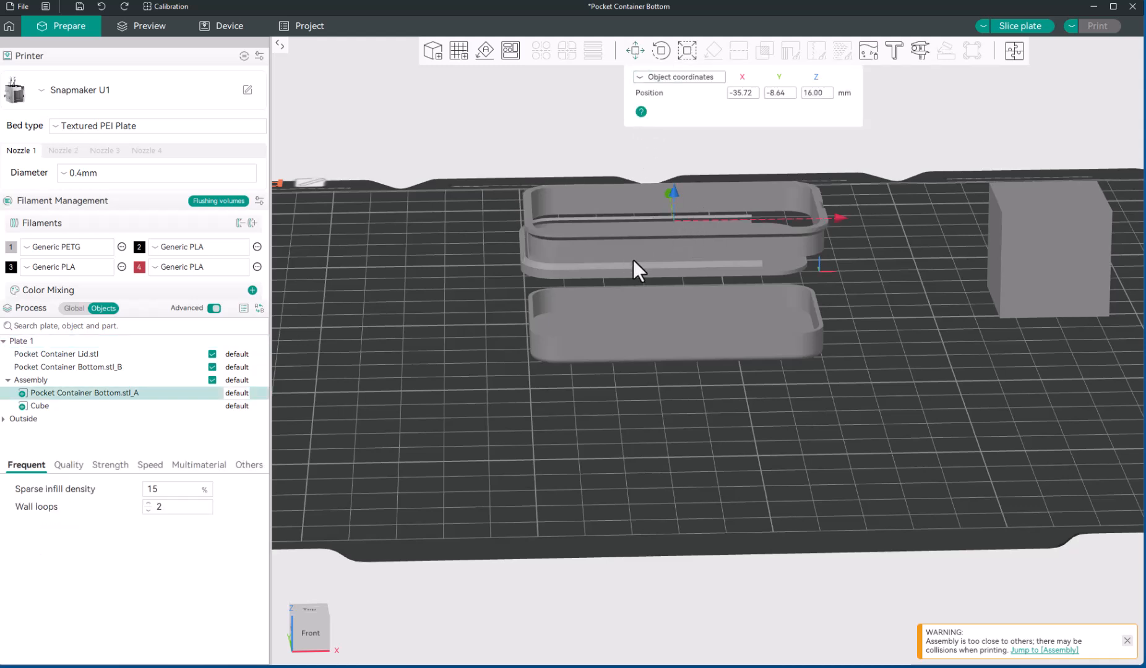
left_click(827, 96)
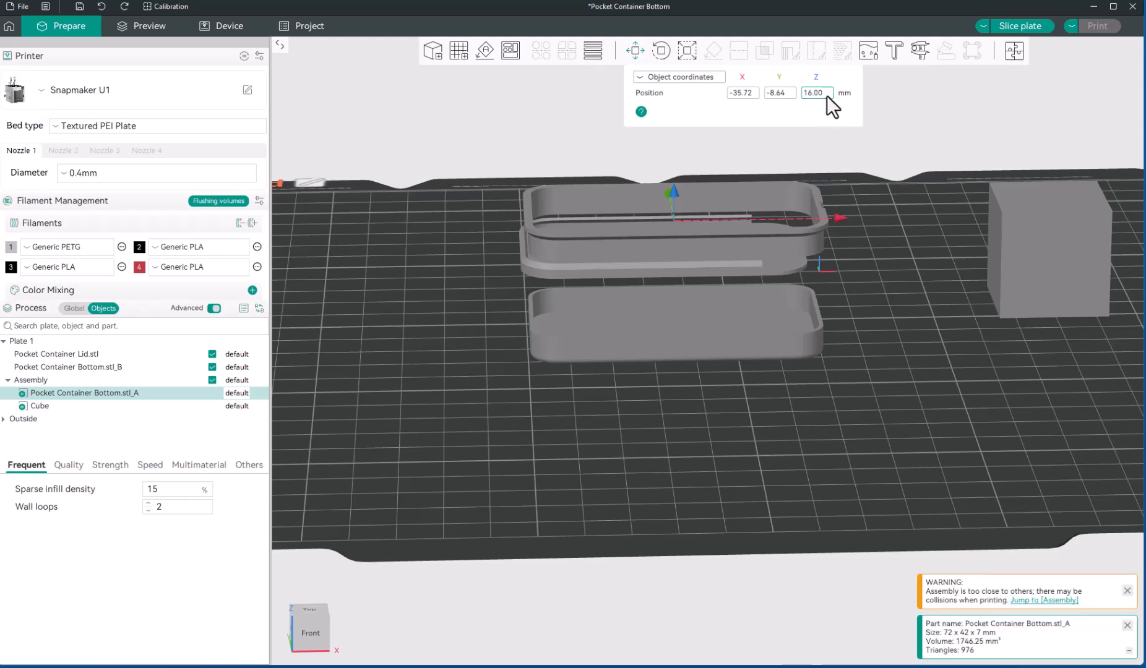
double_click(826, 94)
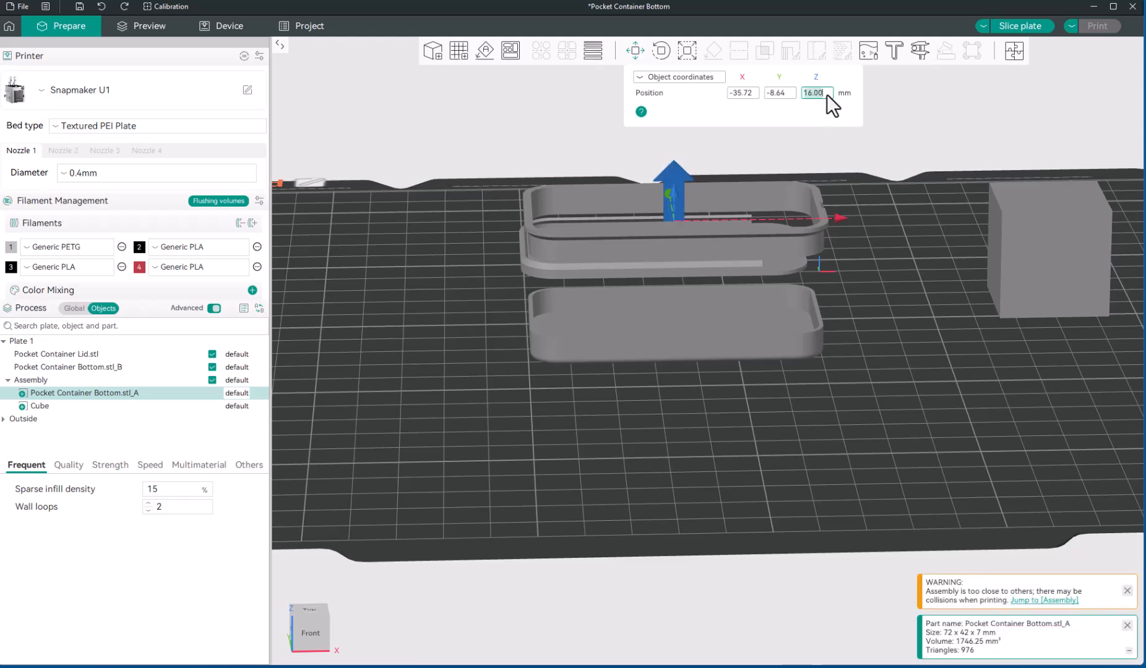
type("23")
key("Return")
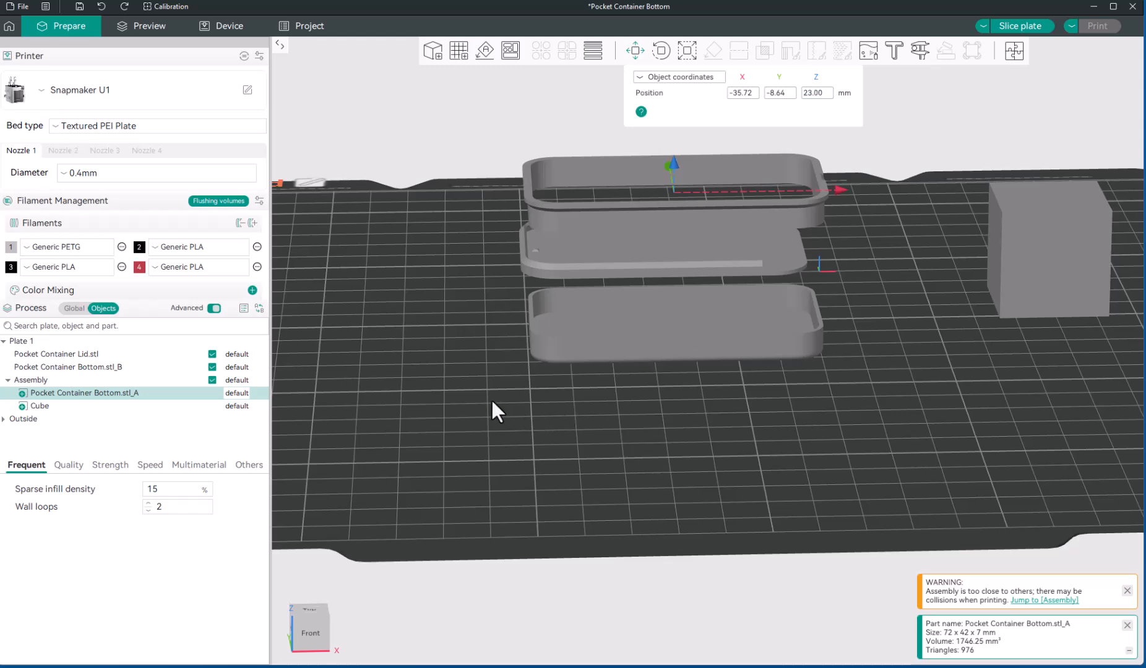
key("Escape")
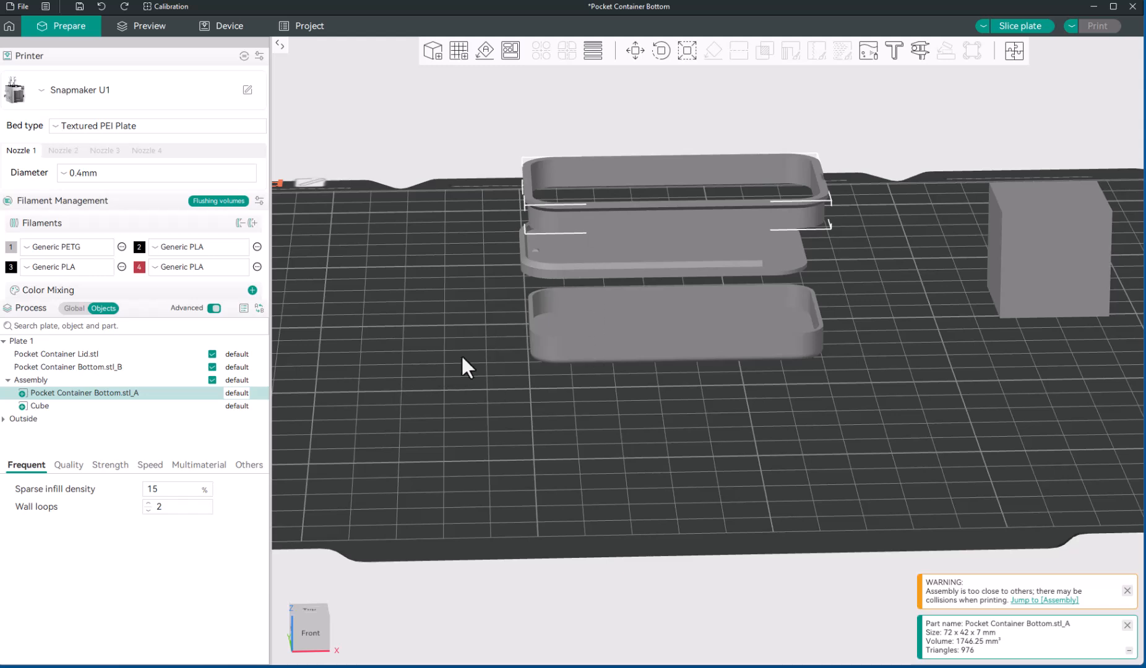
- Measure the distance from the underside of Pocket Container Bottom.stl_B to the raised rim's top face, and clear the selection
left_click(118, 370)
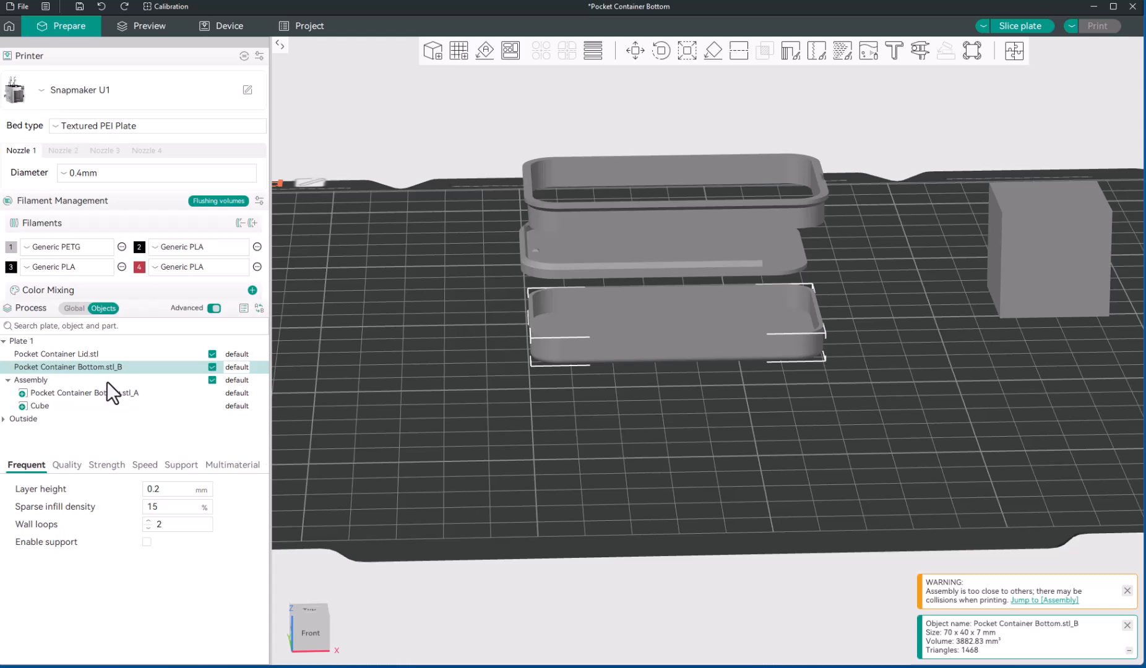
left_click(73, 381, "ctrl")
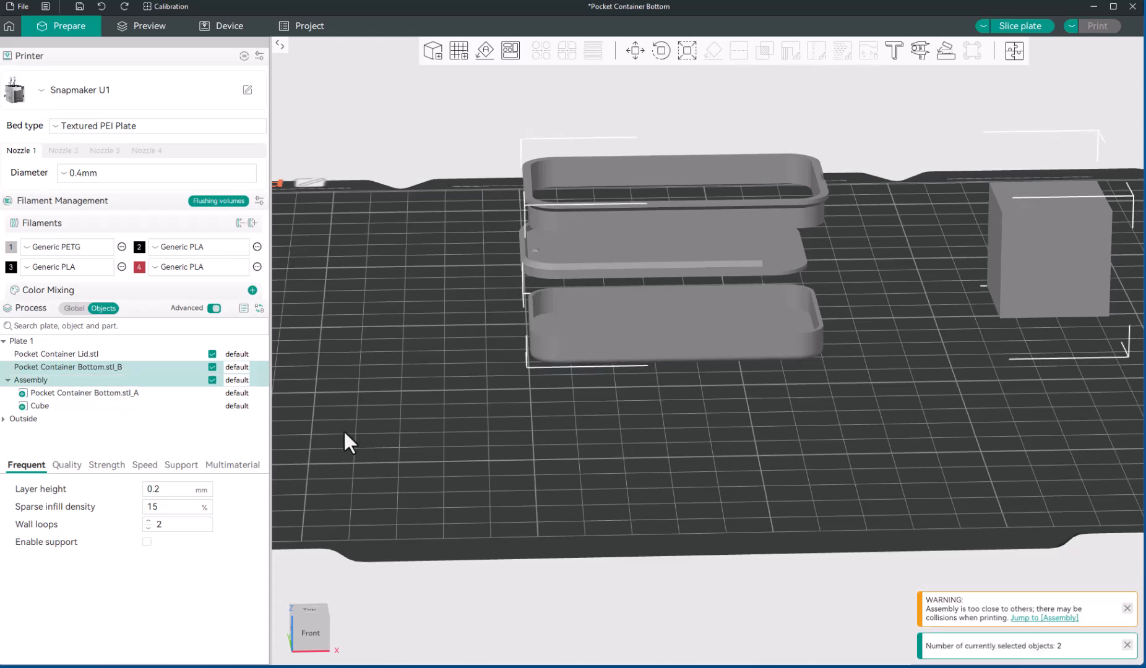
left_click(920, 51)
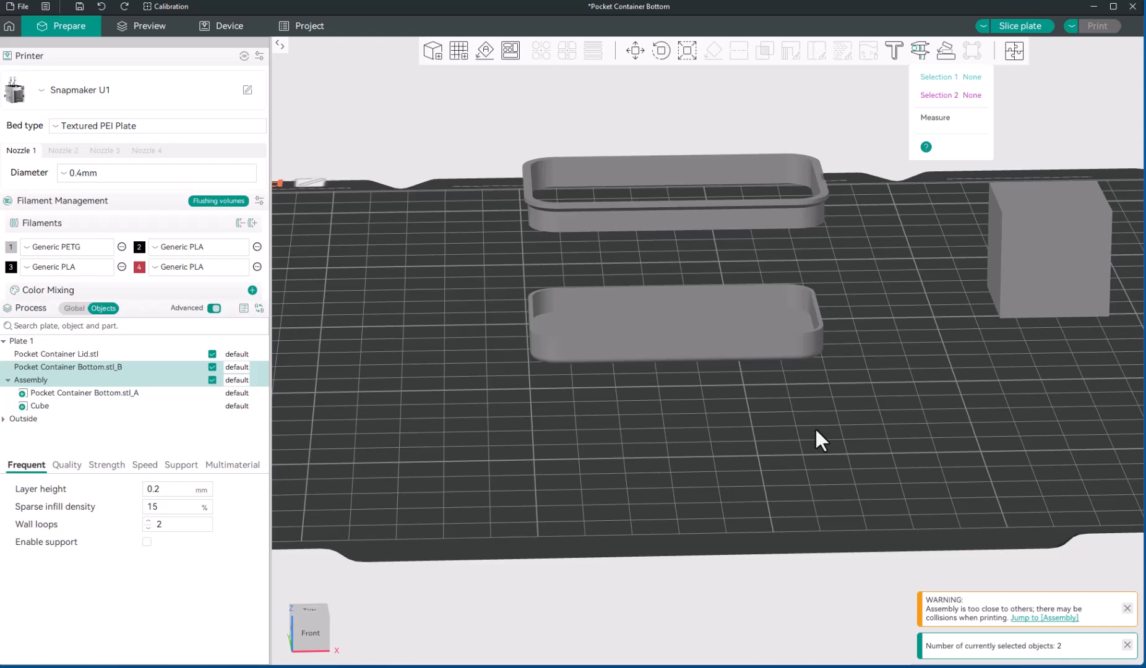
key("1")
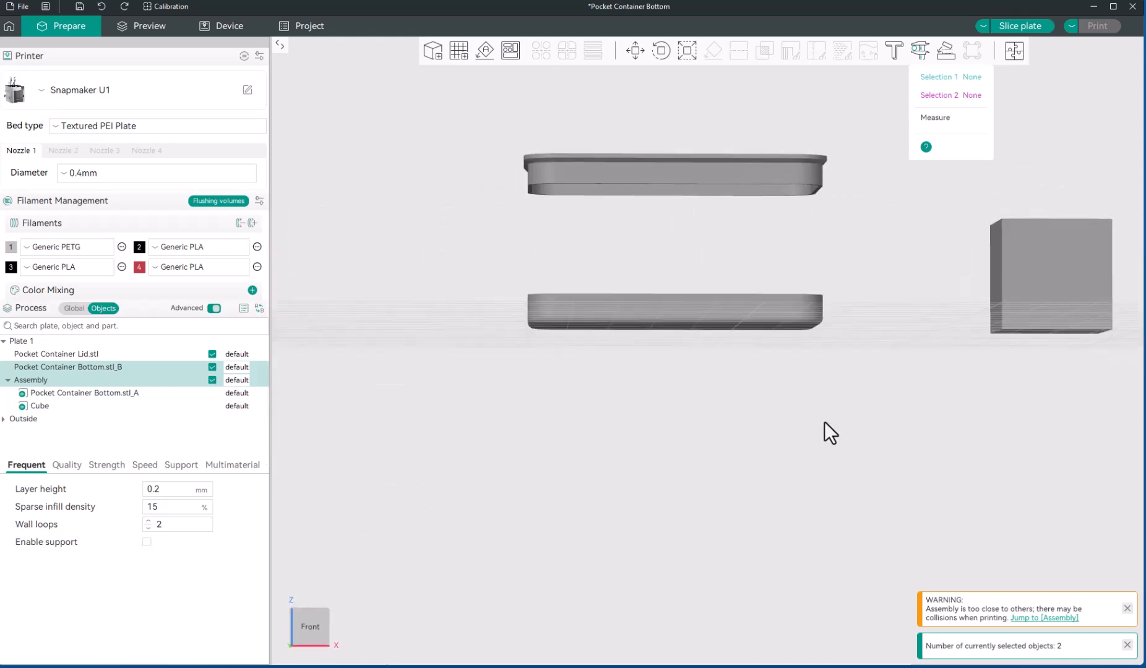
left_click_drag(824, 425, 825, 398)
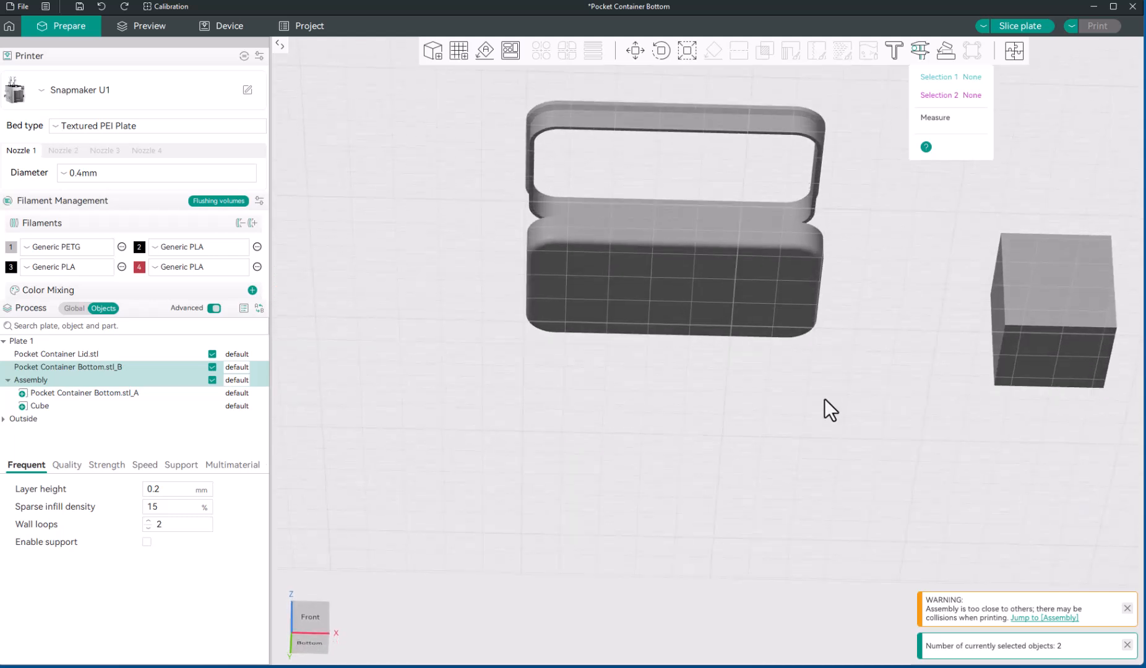
left_click(736, 302)
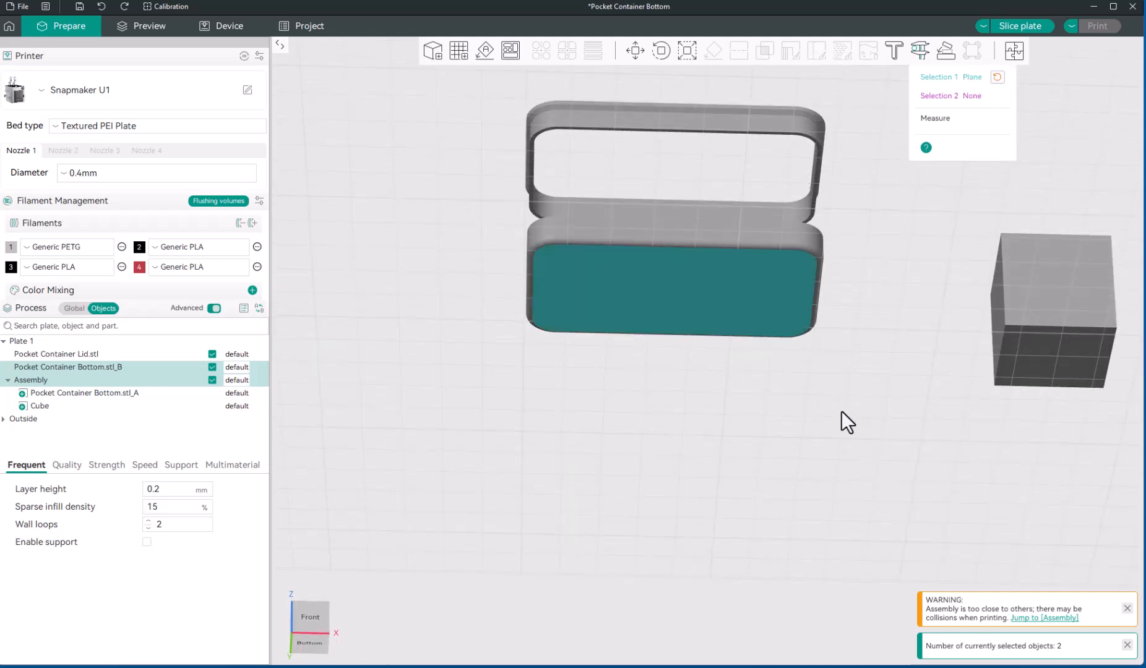
left_click_drag(841, 411, 838, 474)
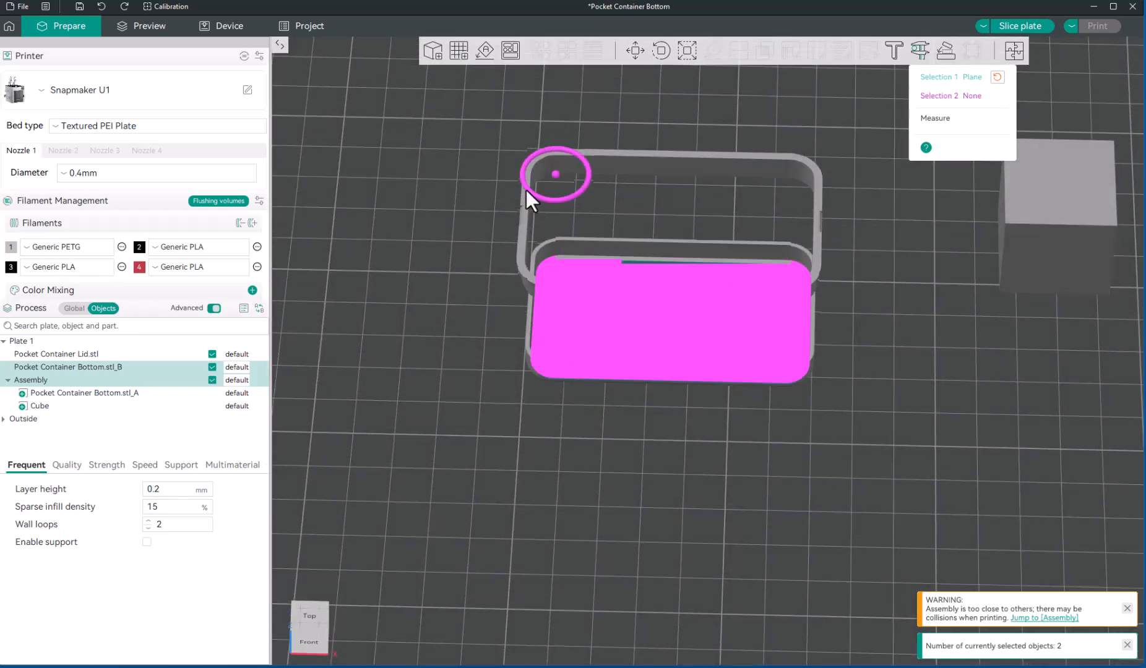
left_click(523, 214)
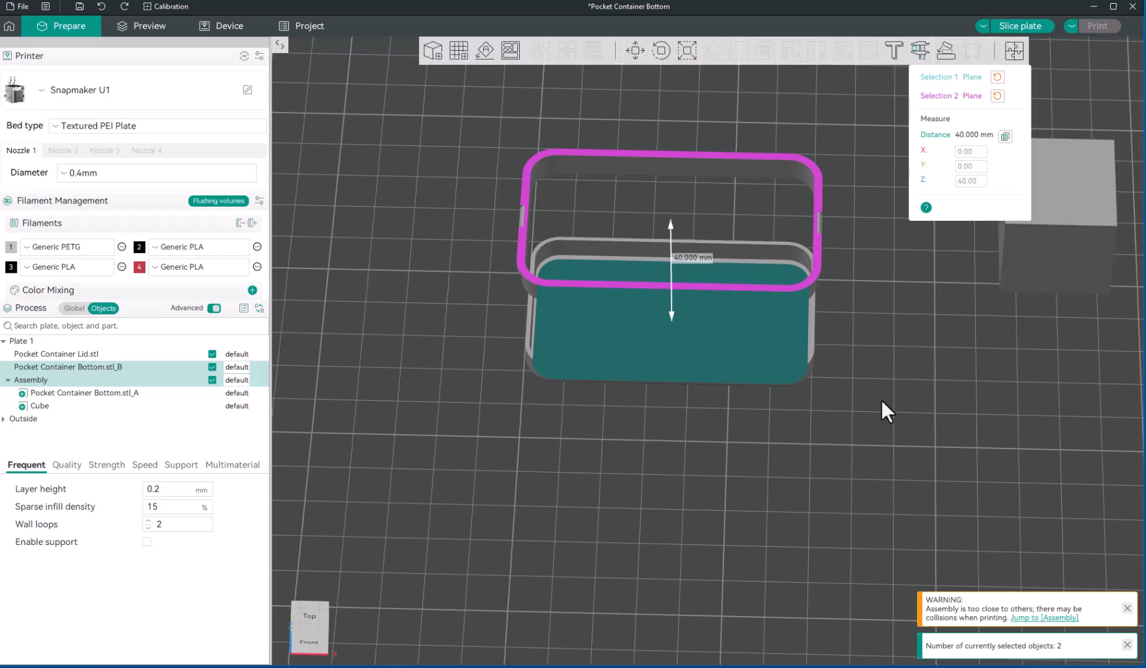
key("Escape")
key("Escape")
key("Escape")
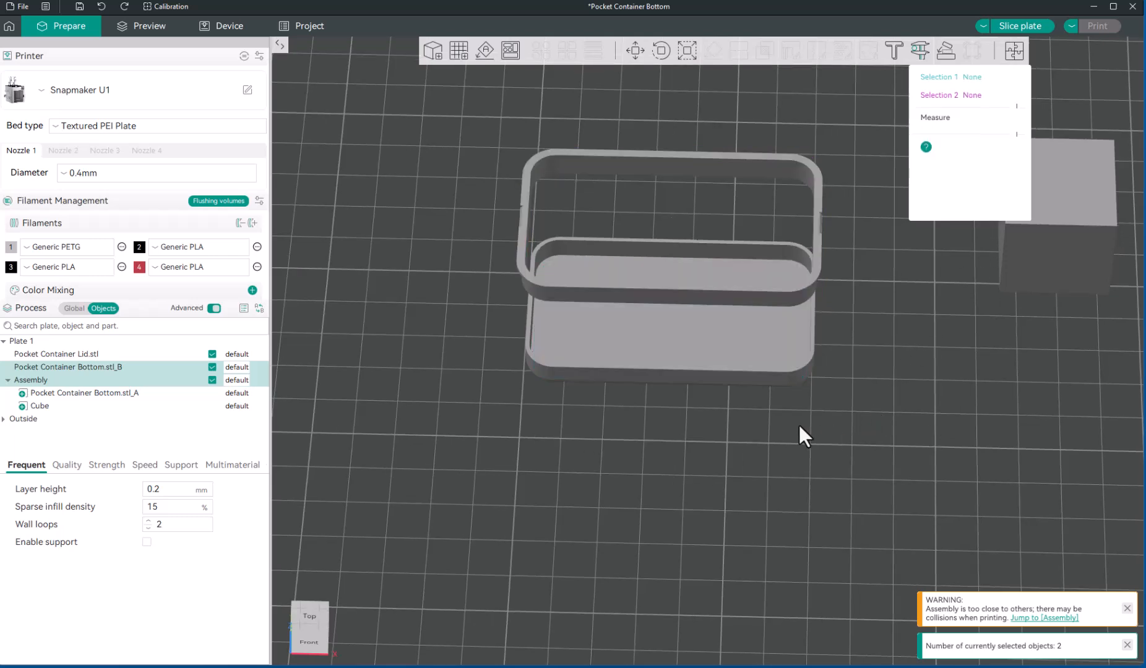
left_click(706, 486)
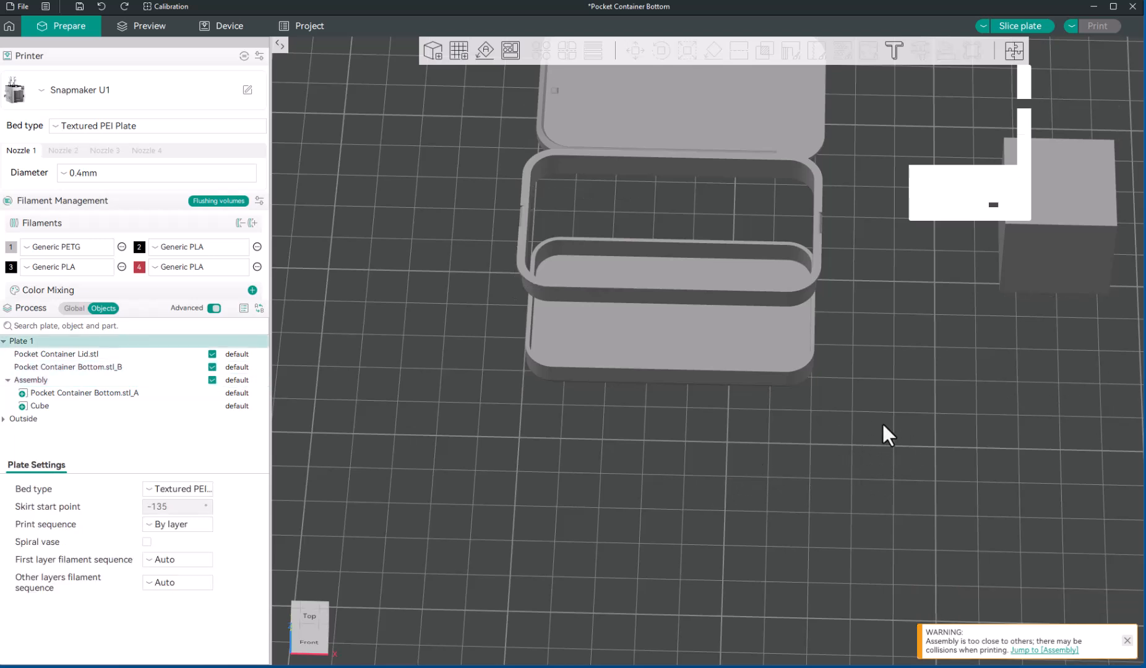
- Set the Z size of Pocket Container Bottom.stl_B to 33 mm in object coordinates with uniform scale off
mouse_move(886, 415)
left_mouse_down()
mouse_move(890, 379)
mouse_move(888, 399)
left_mouse_up()
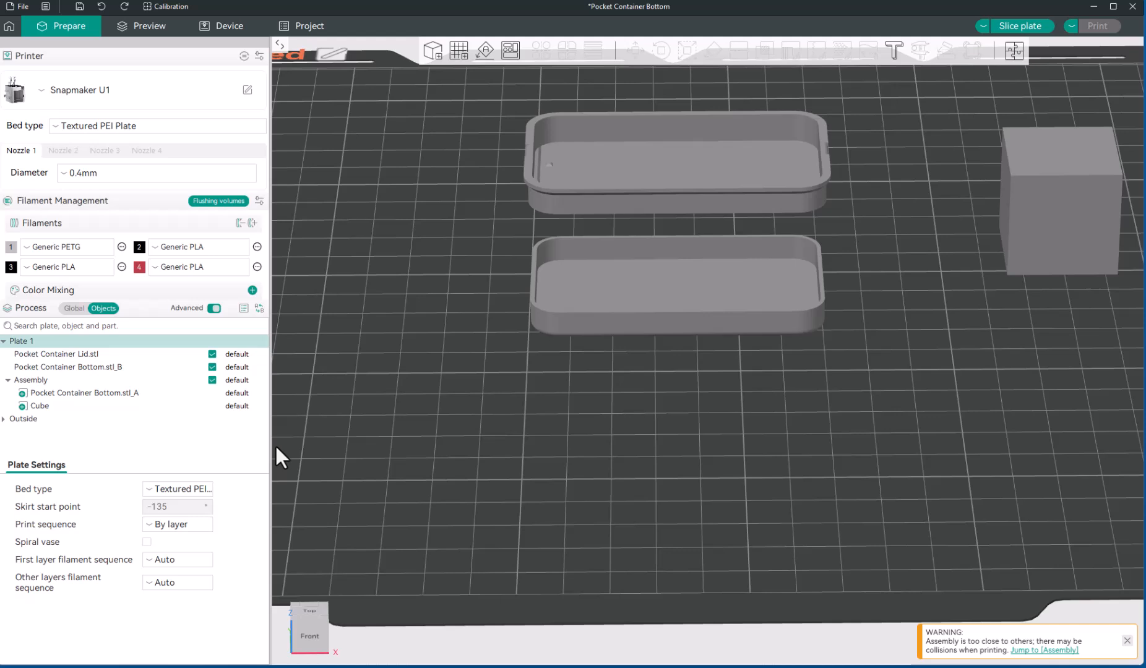
left_click(118, 369)
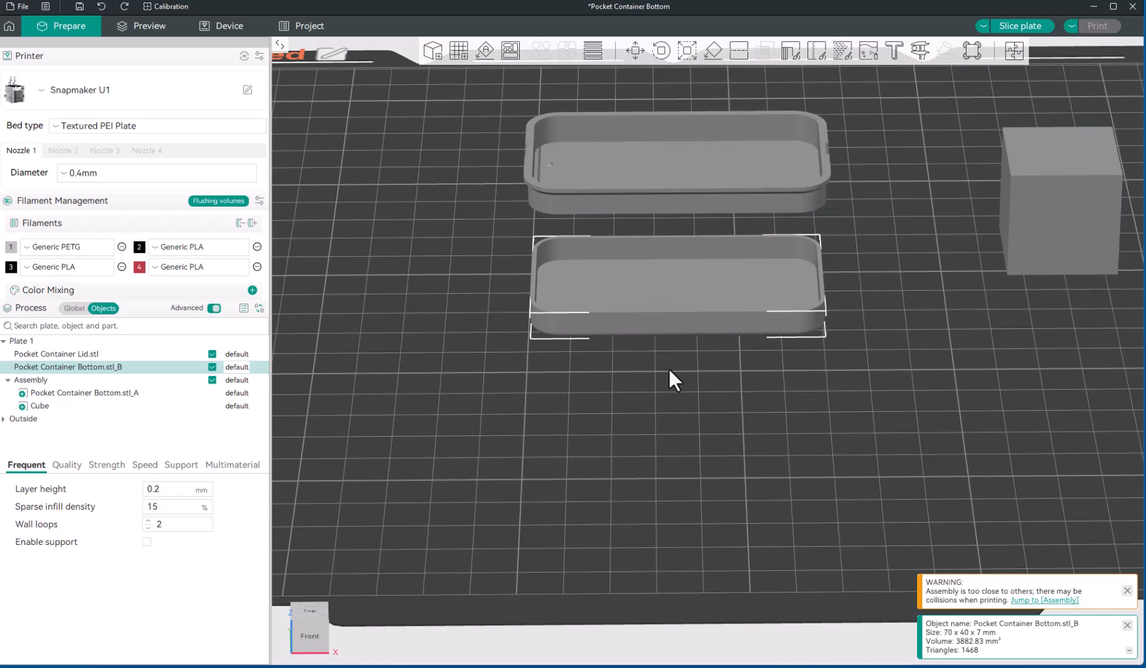
scroll(674, 395, "down", 5)
scroll(655, 198, "up", 5)
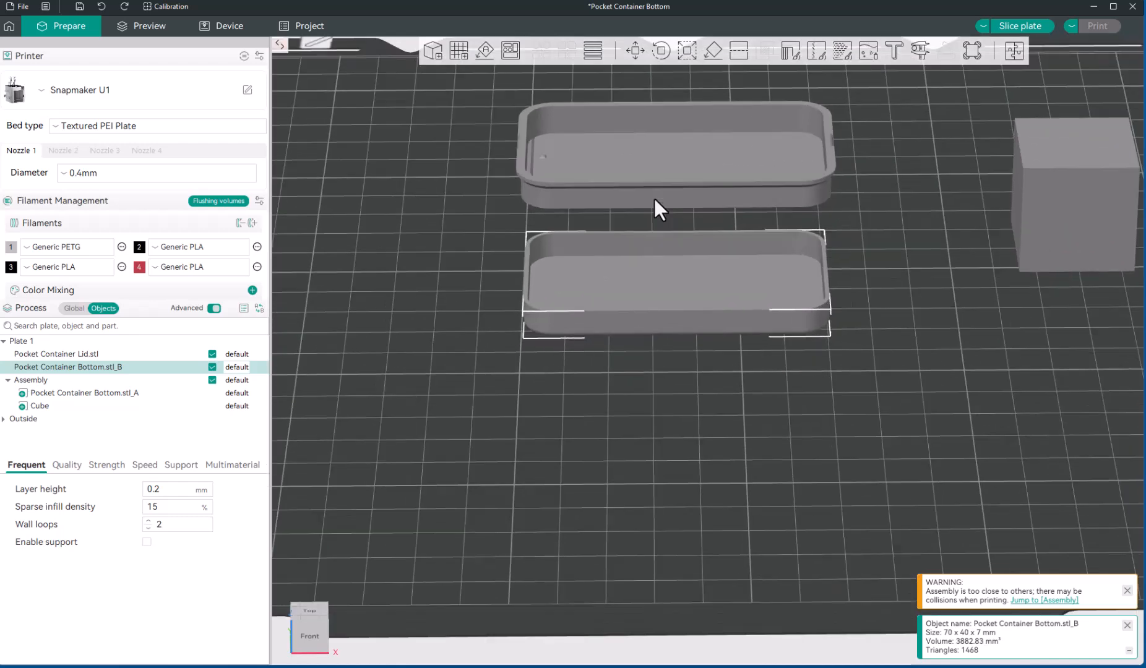
scroll(655, 199, "up", 2)
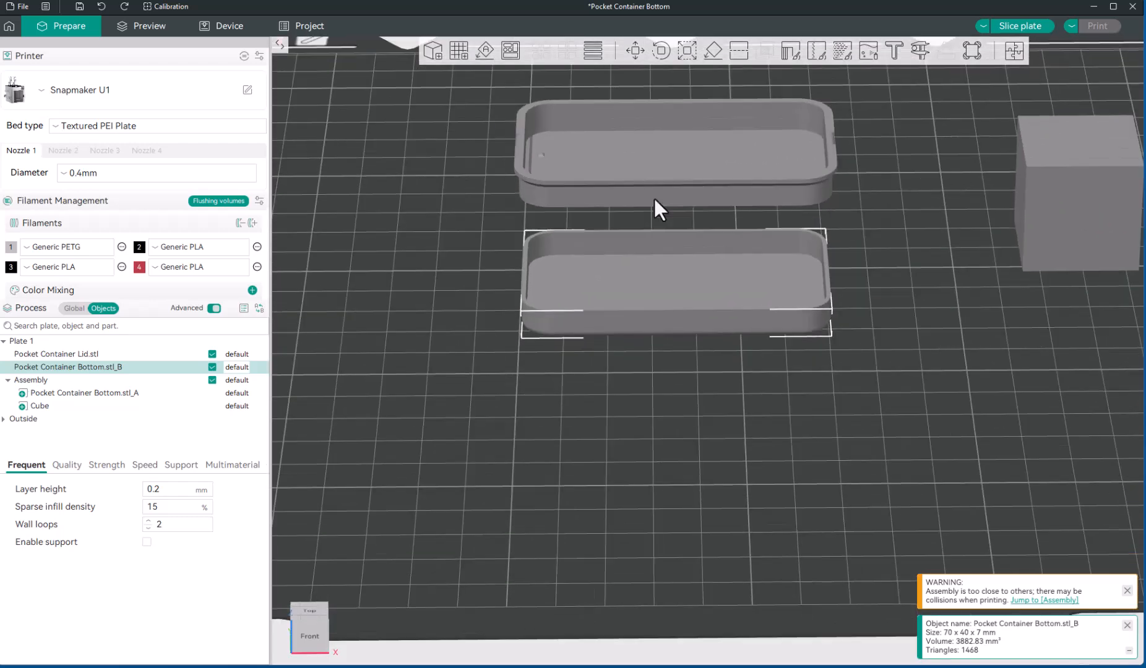
mouse_move(658, 452)
left_mouse_down()
mouse_move(658, 438)
mouse_move(657, 451)
left_mouse_up()
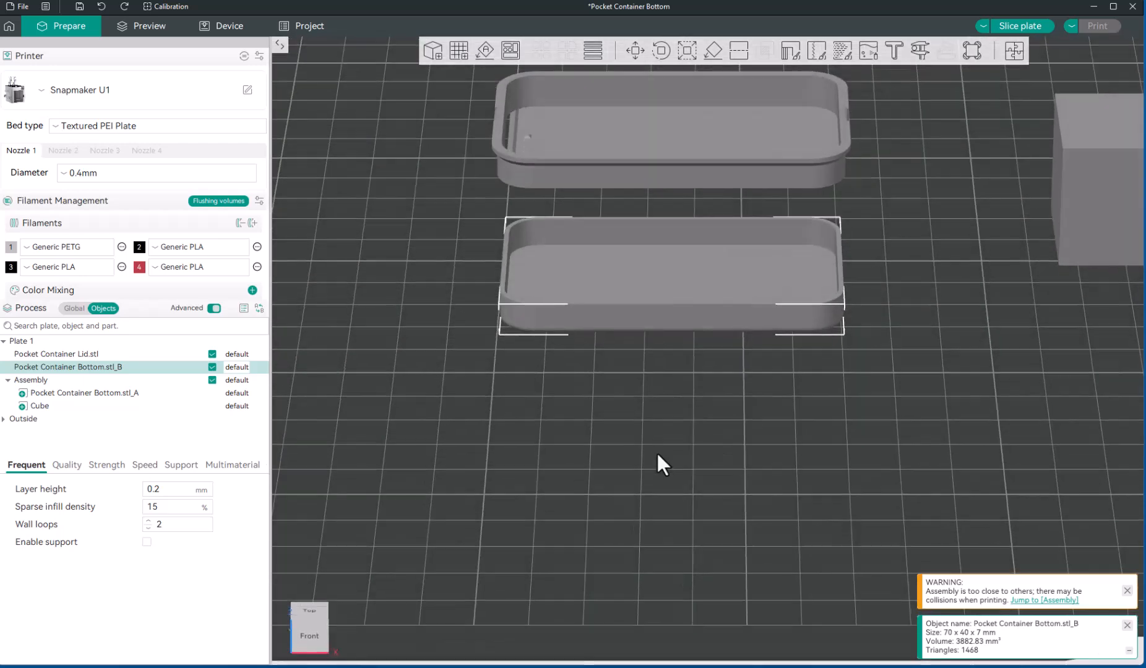
left_click(685, 51)
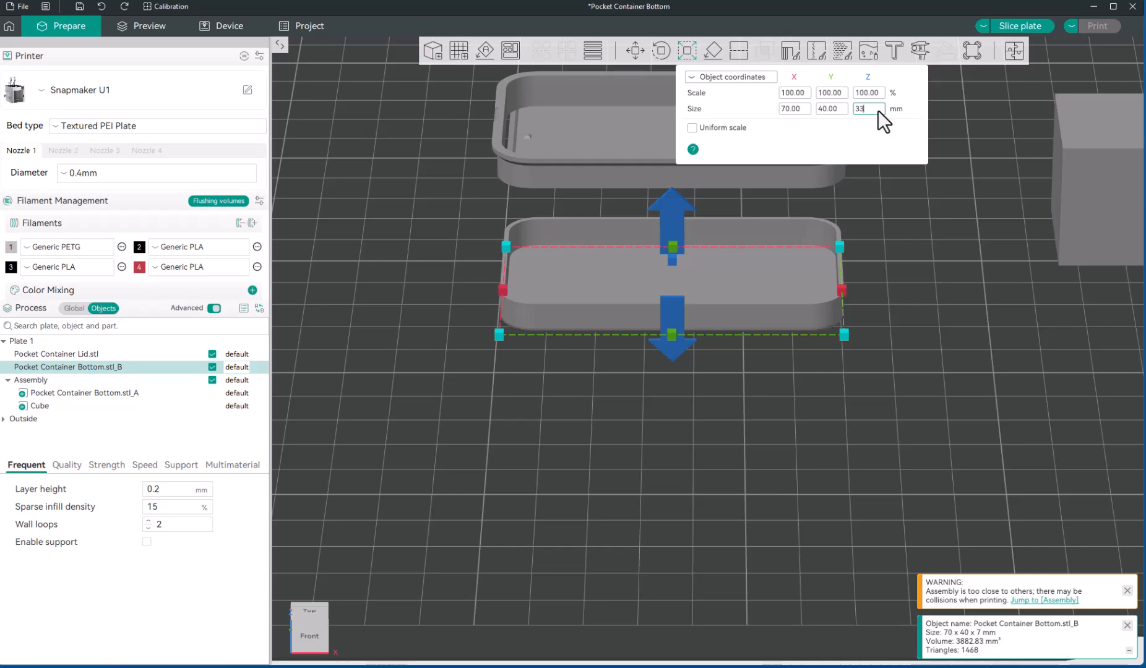
key("Return")
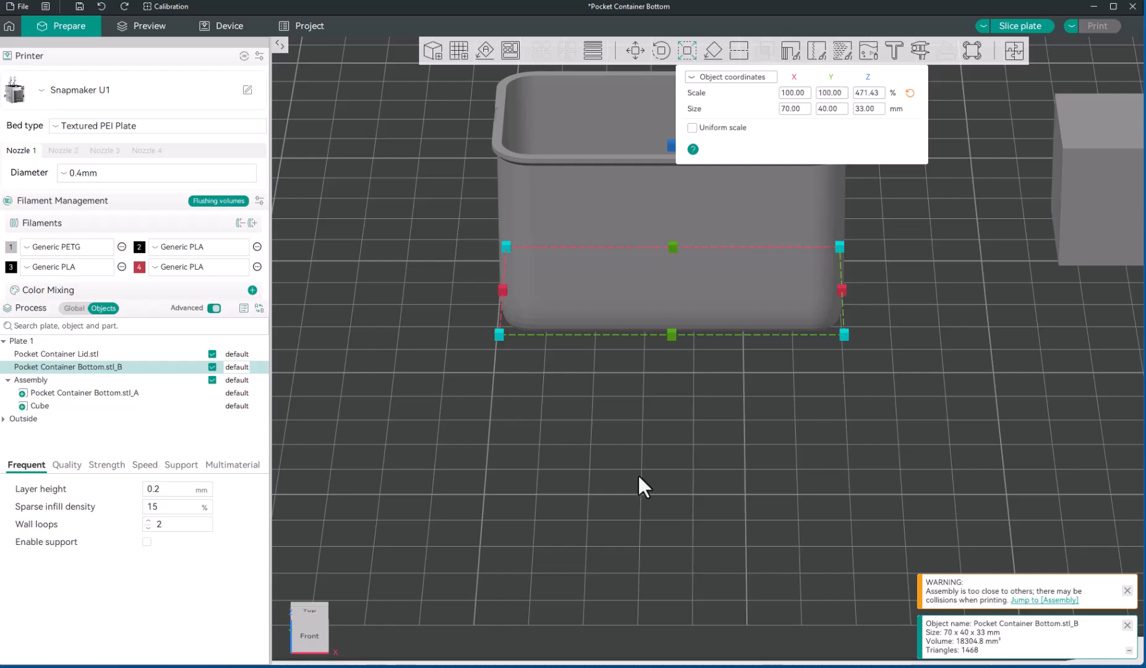
key("Escape")
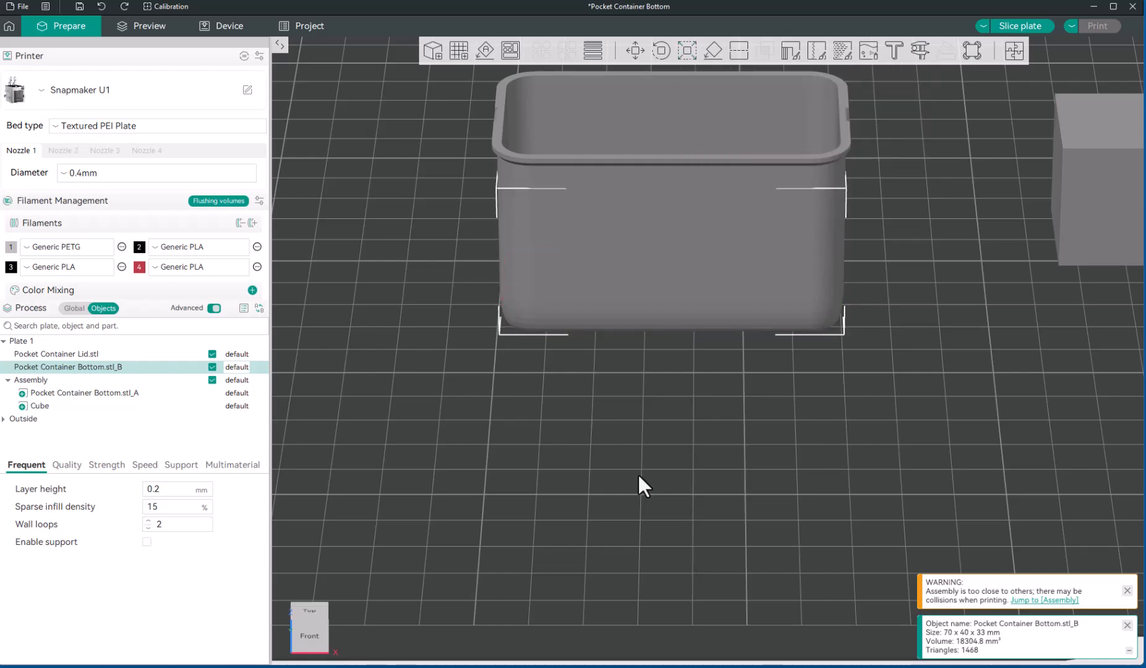
mouse_move(638, 472)
left_mouse_down()
mouse_move(688, 456)
mouse_move(689, 466)
mouse_move(642, 471)
mouse_move(636, 457)
mouse_move(641, 490)
mouse_move(641, 449)
mouse_move(637, 495)
left_mouse_up()
mouse_move(640, 480)
left_mouse_down()
mouse_move(640, 471)
mouse_move(640, 486)
left_mouse_up()
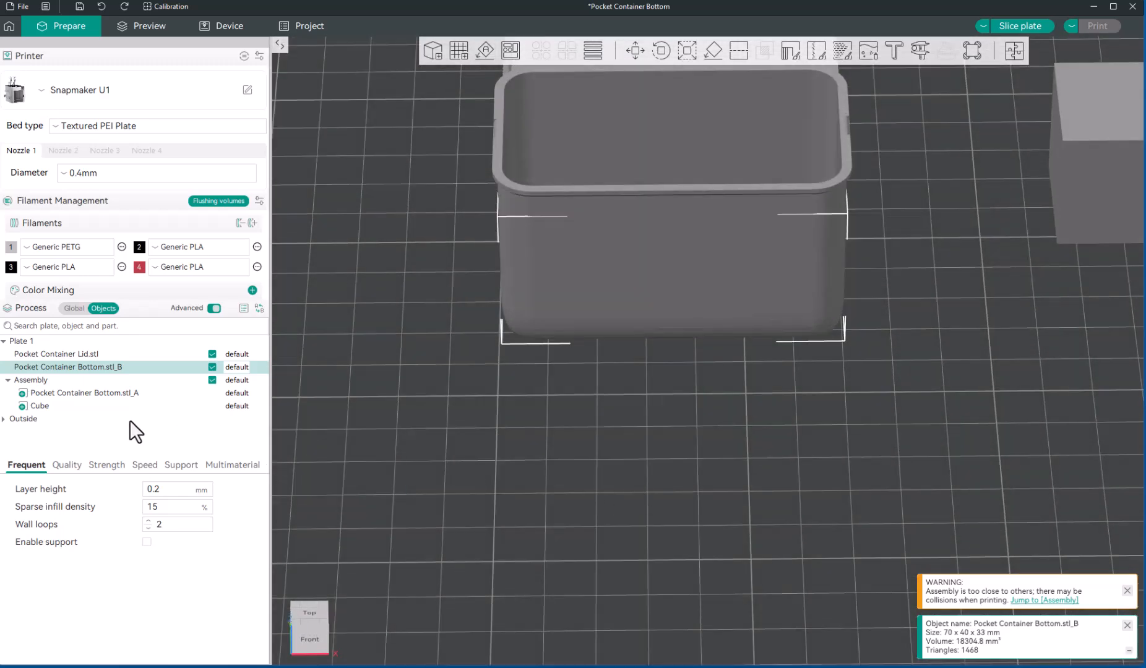
left_click(90, 354)
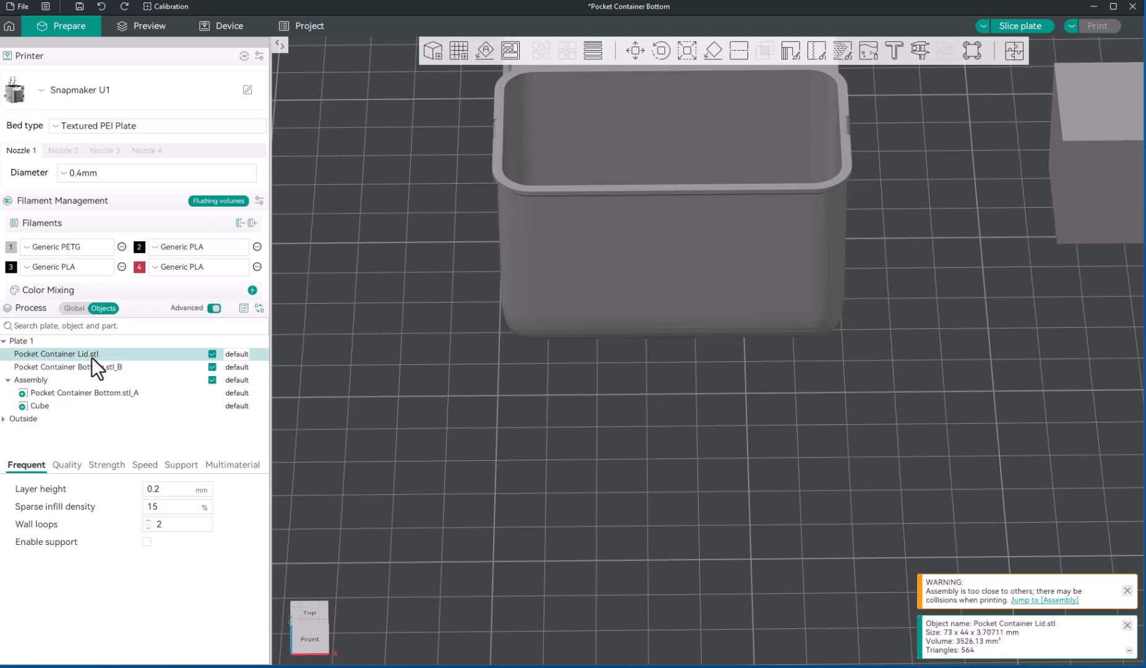
left_click(94, 367)
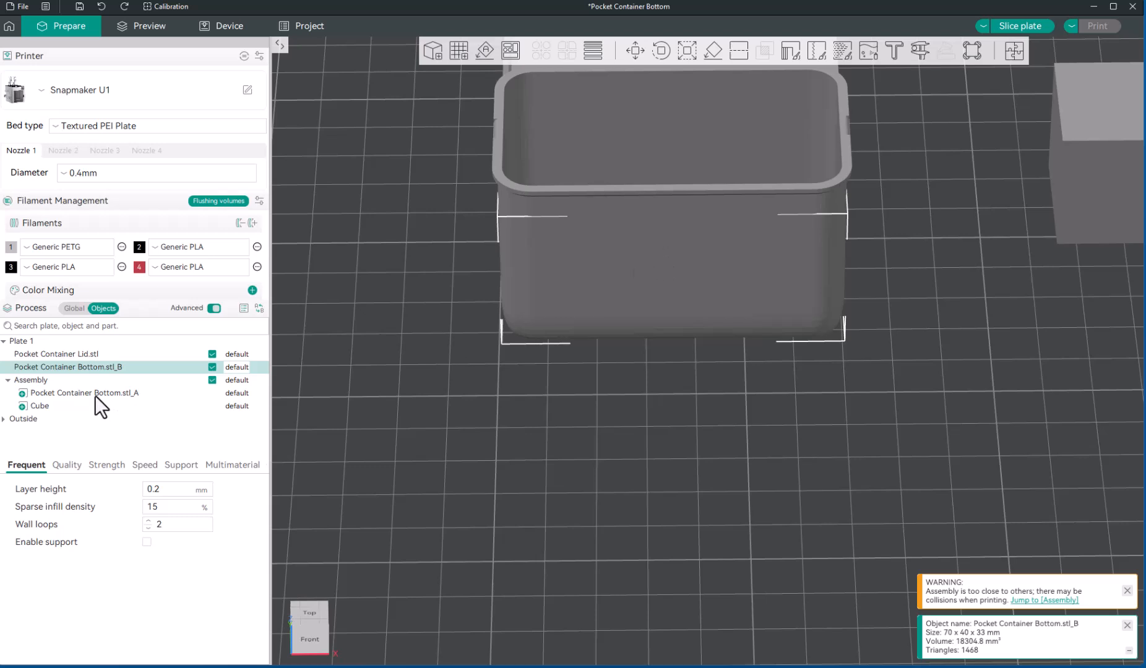
left_click(29, 380)
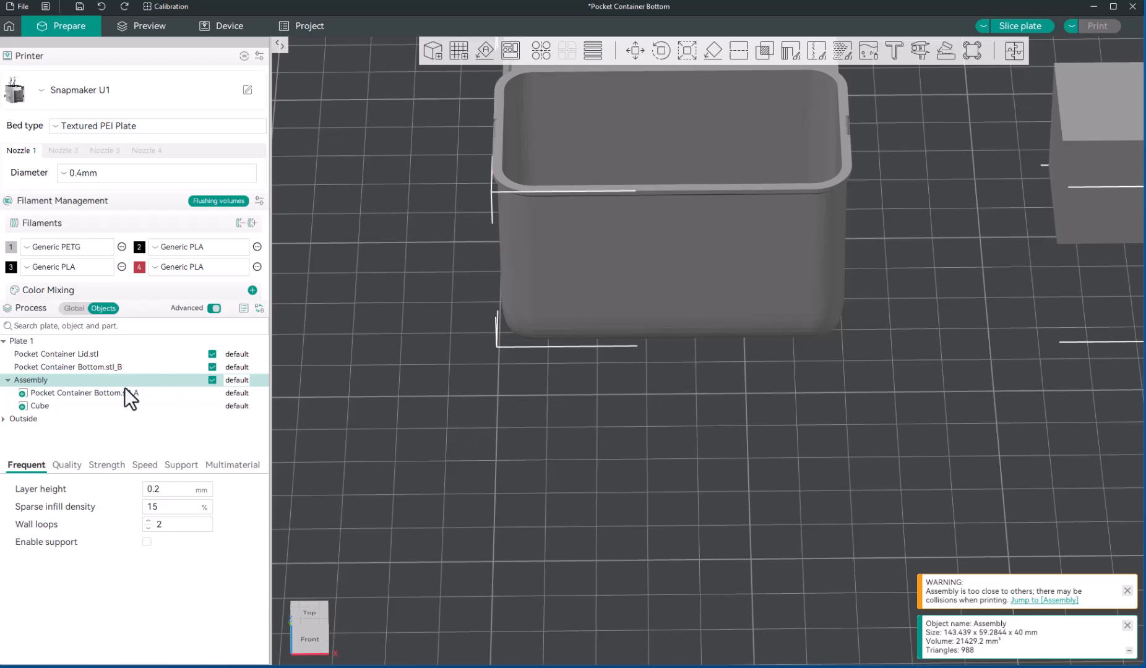
scroll(544, 430, "down", 5)
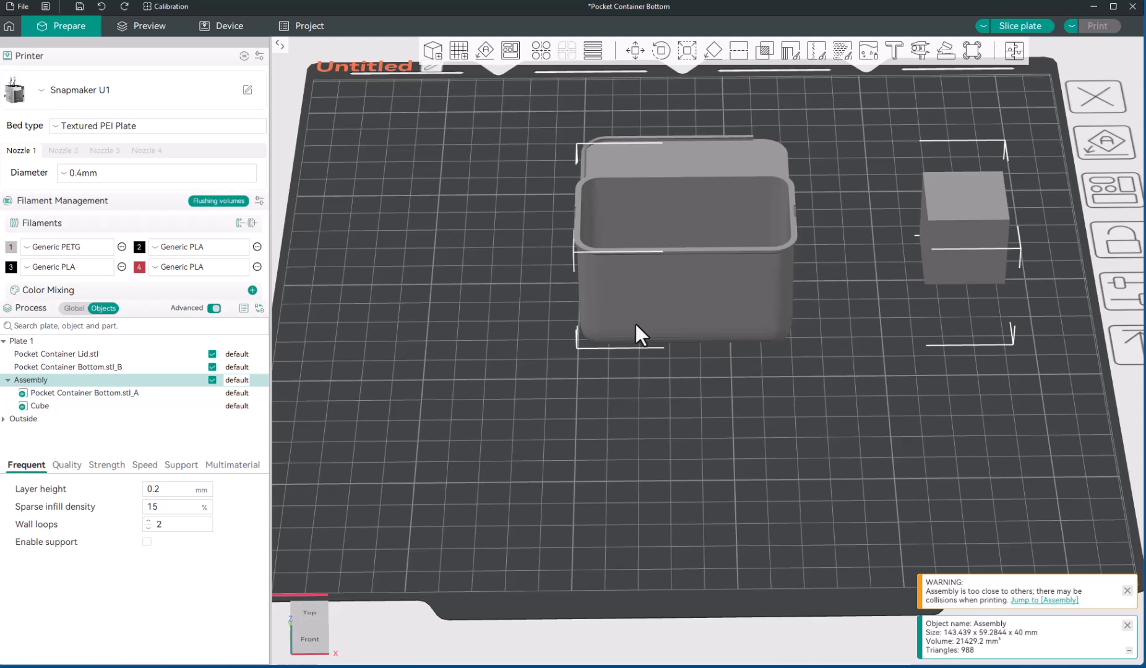
scroll(636, 327, "up", 2)
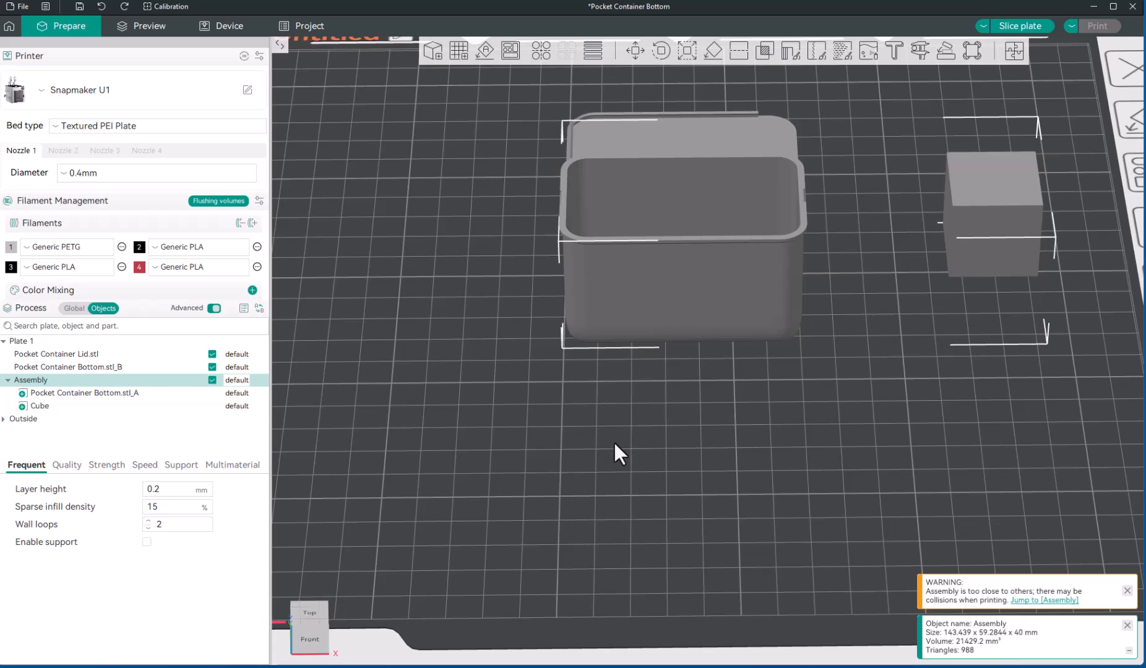
- Combine Pocket Container Bottom.stl_B and the existing Assembly into one assembly
left_click(101, 366)
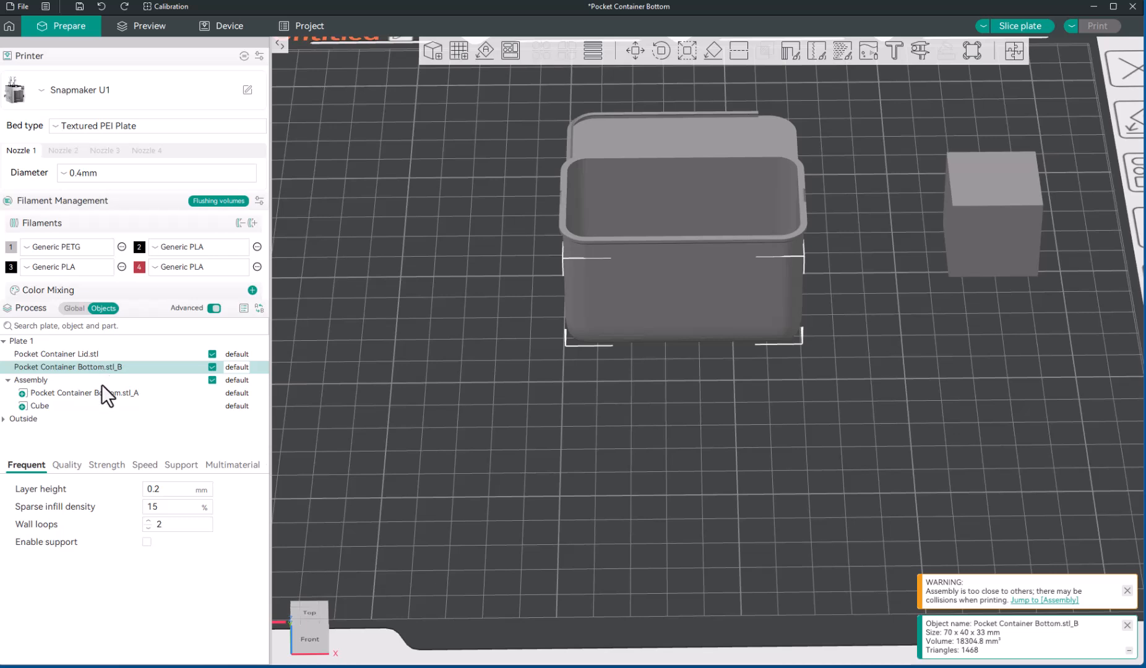
left_click(101, 393, "ctrl")
left_click(272, 421)
left_click(80, 380, "ctrl")
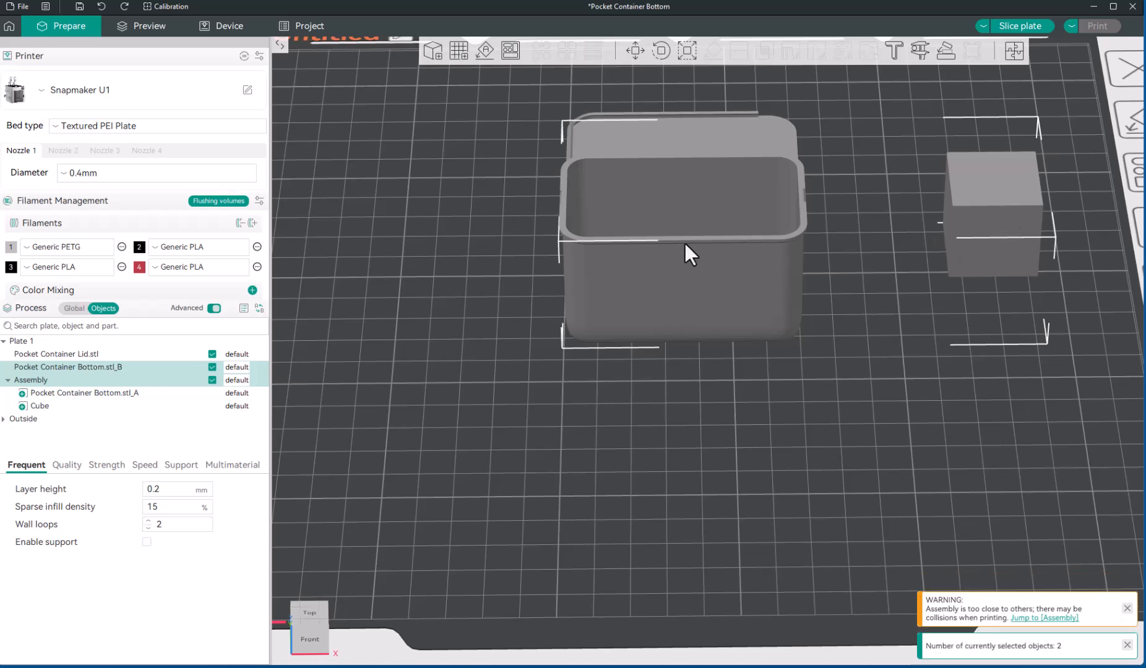
right_click(675, 315)
left_click(698, 323)
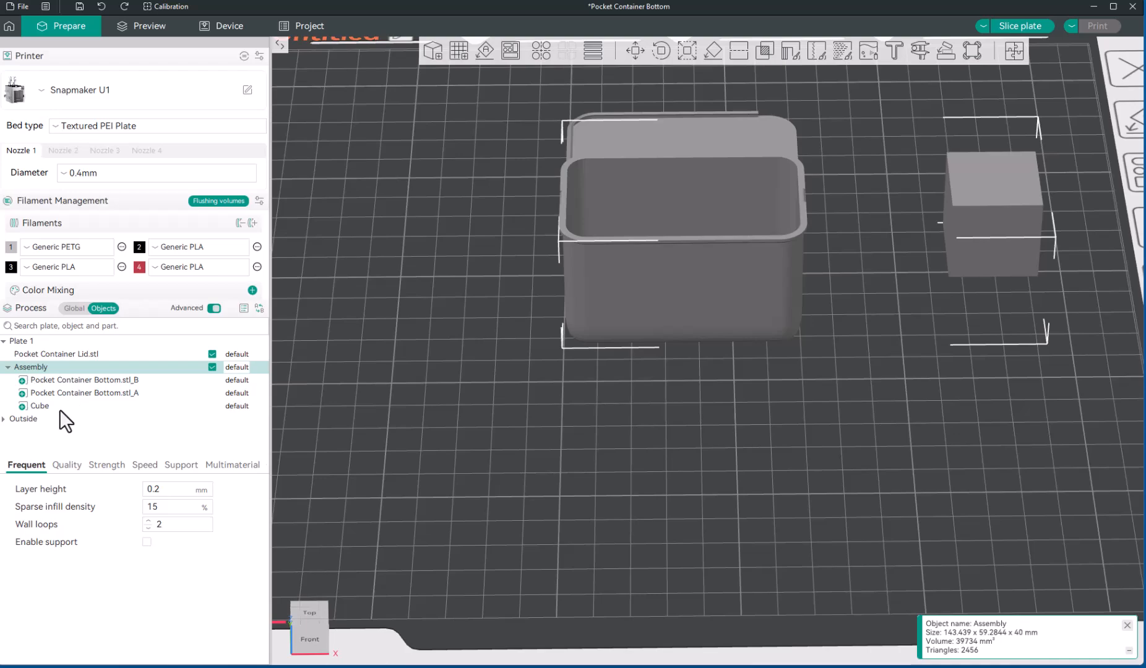
- Delete the Cube part from the assembly, and clear the selection
scroll(613, 433, "down", 5)
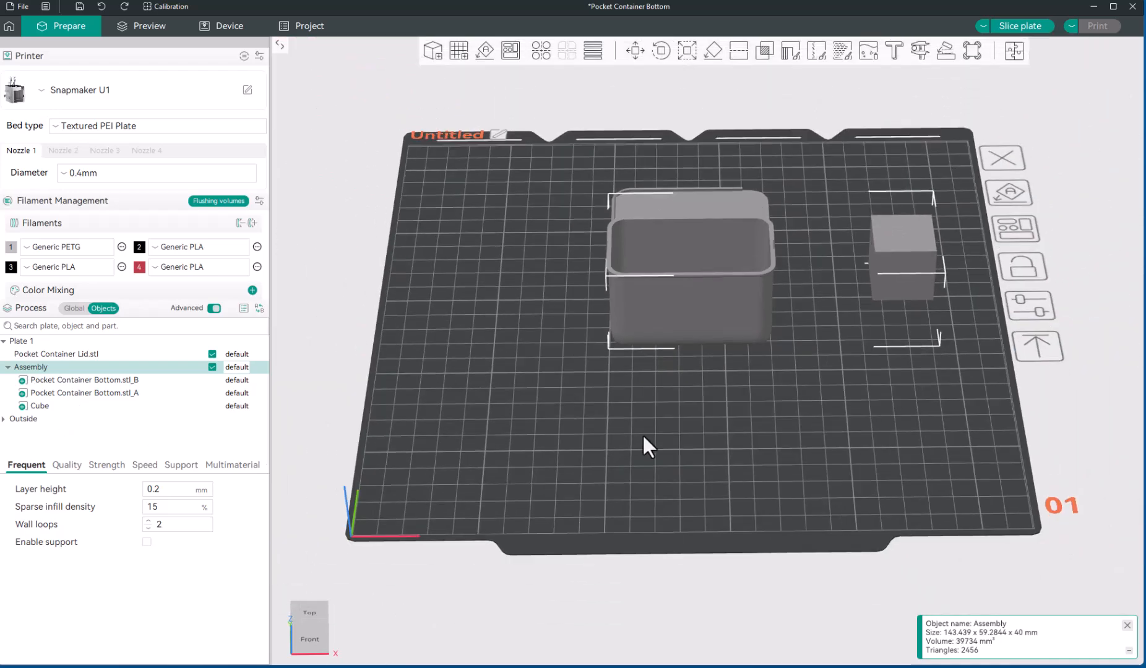
mouse_move(648, 429)
left_mouse_down()
mouse_move(698, 414)
mouse_move(643, 428)
left_mouse_up()
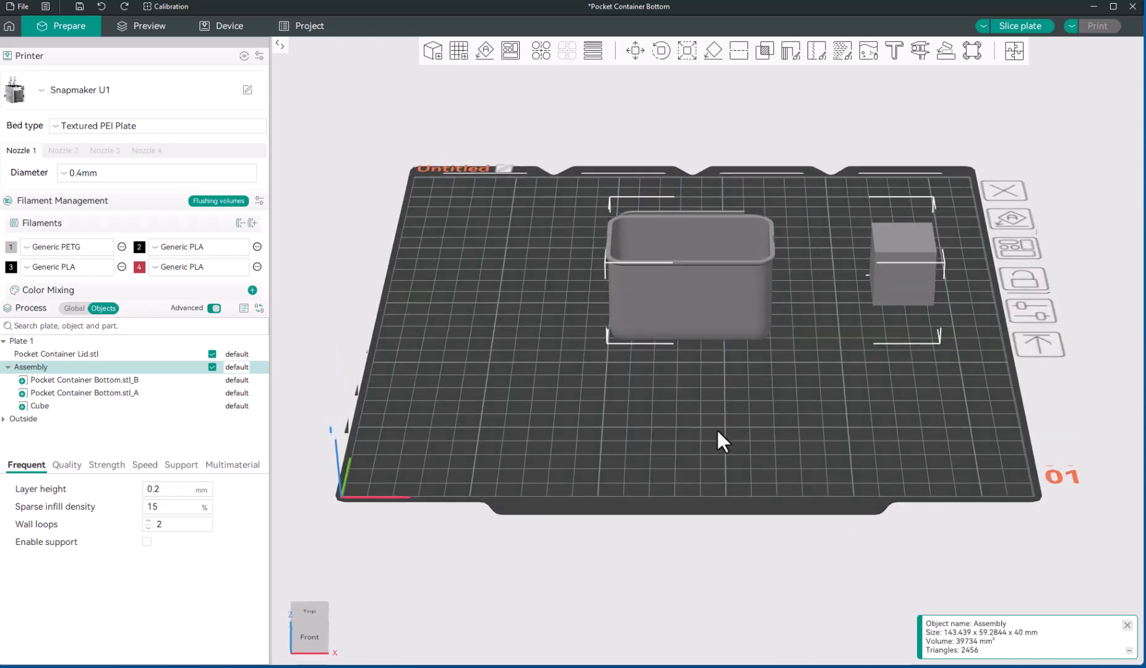
left_click(737, 422)
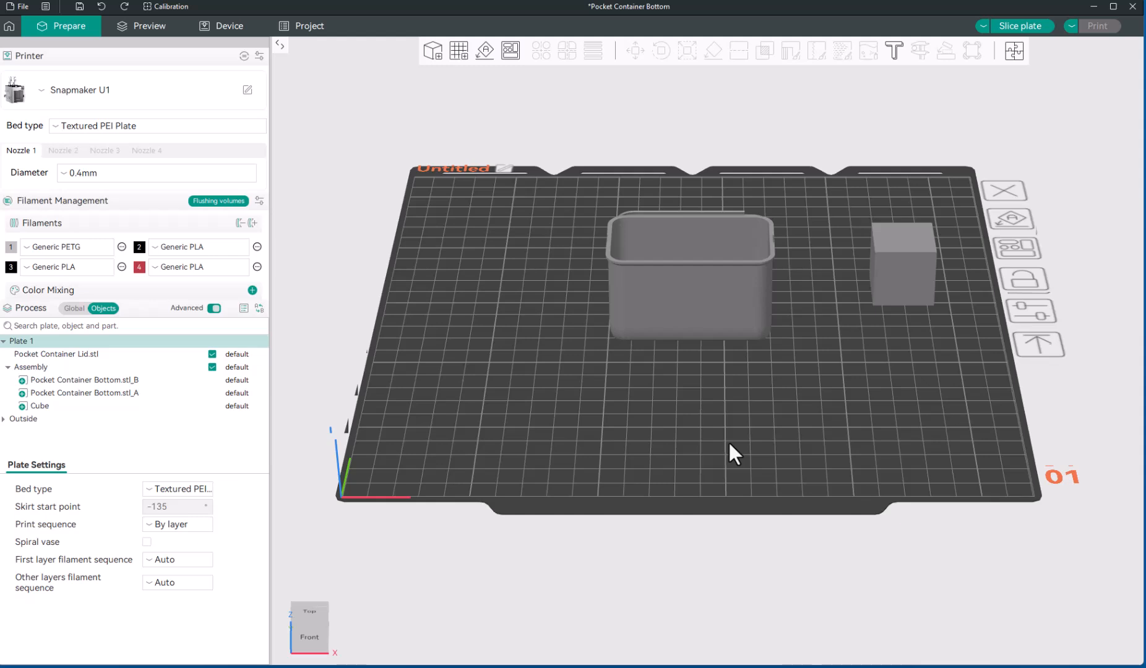
left_click(928, 248)
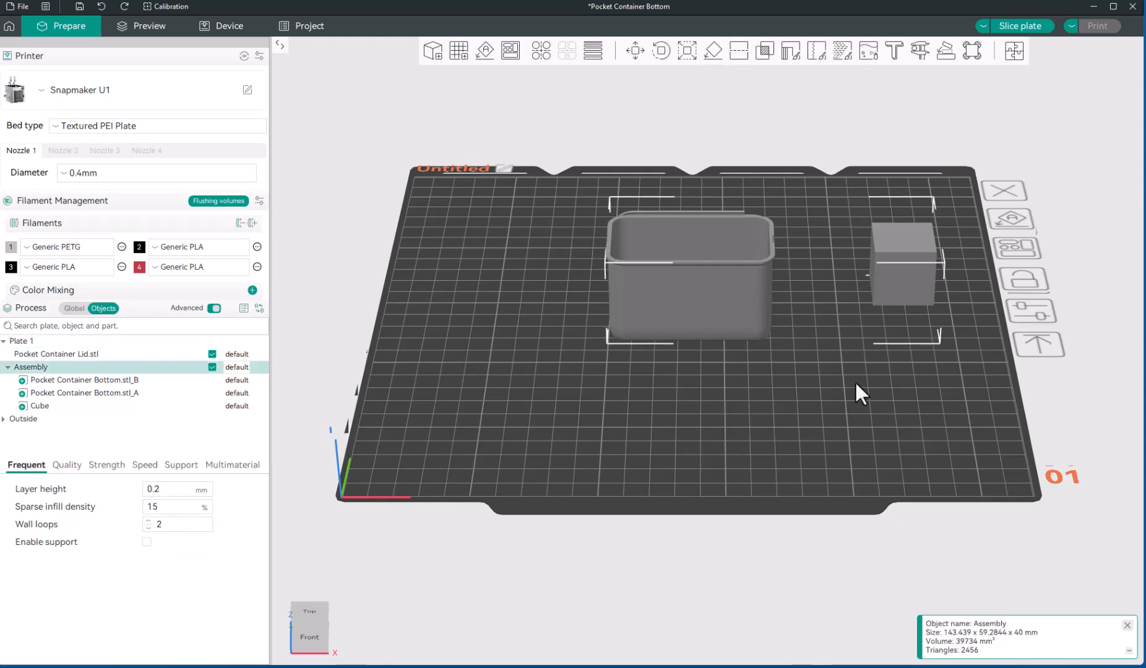
left_click(798, 418)
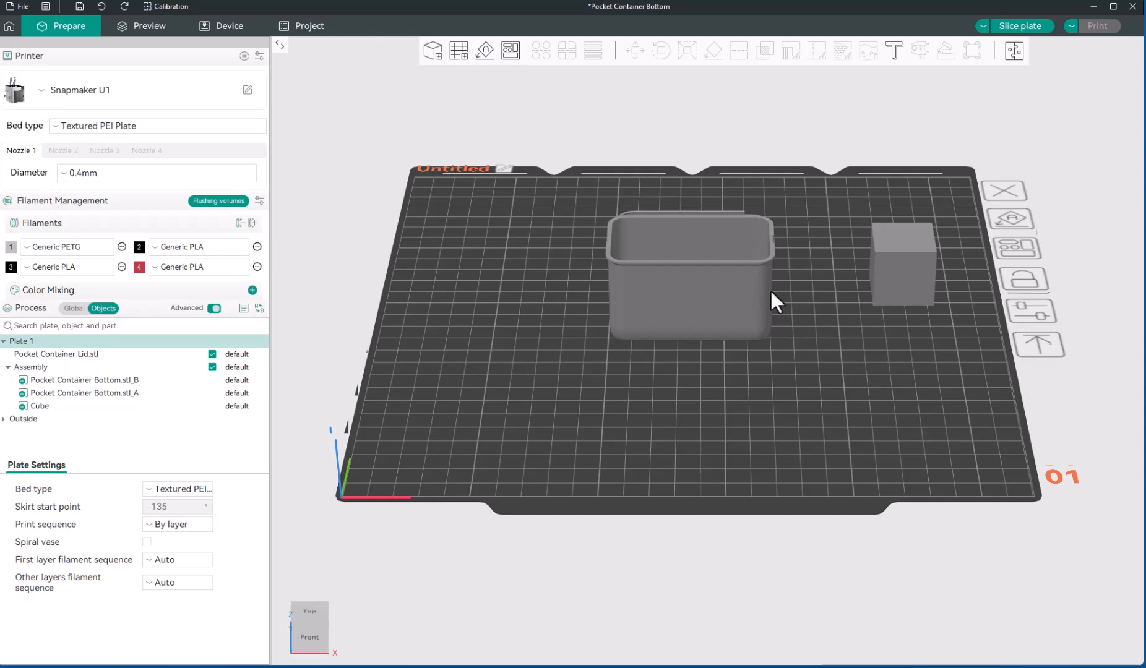
left_click(58, 407)
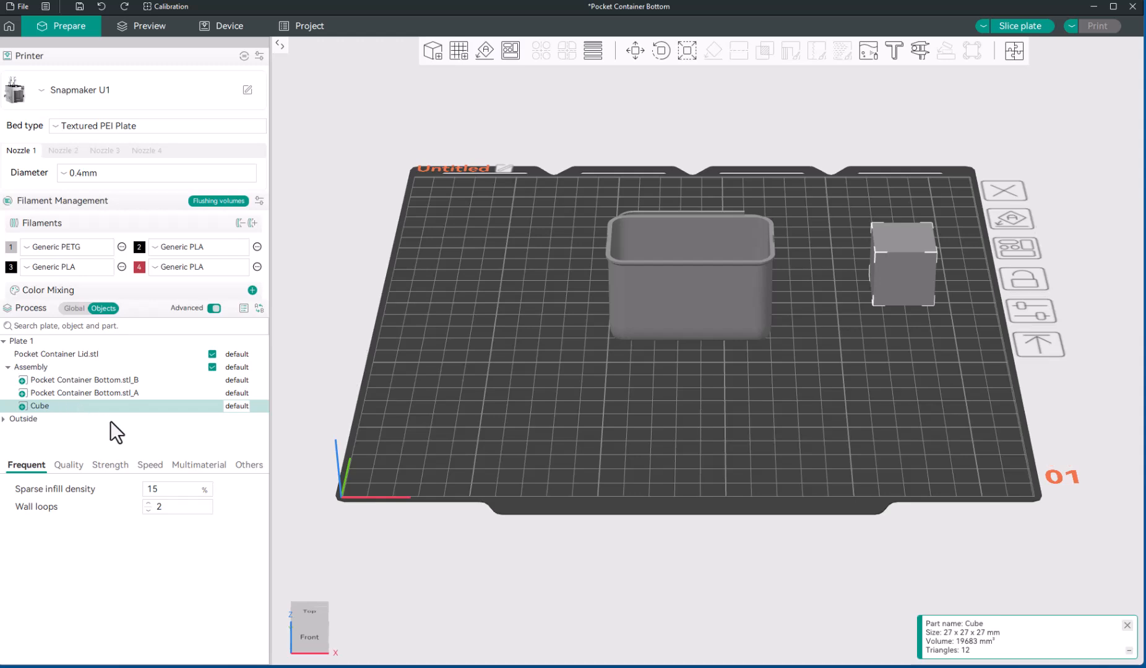
key("Delete")
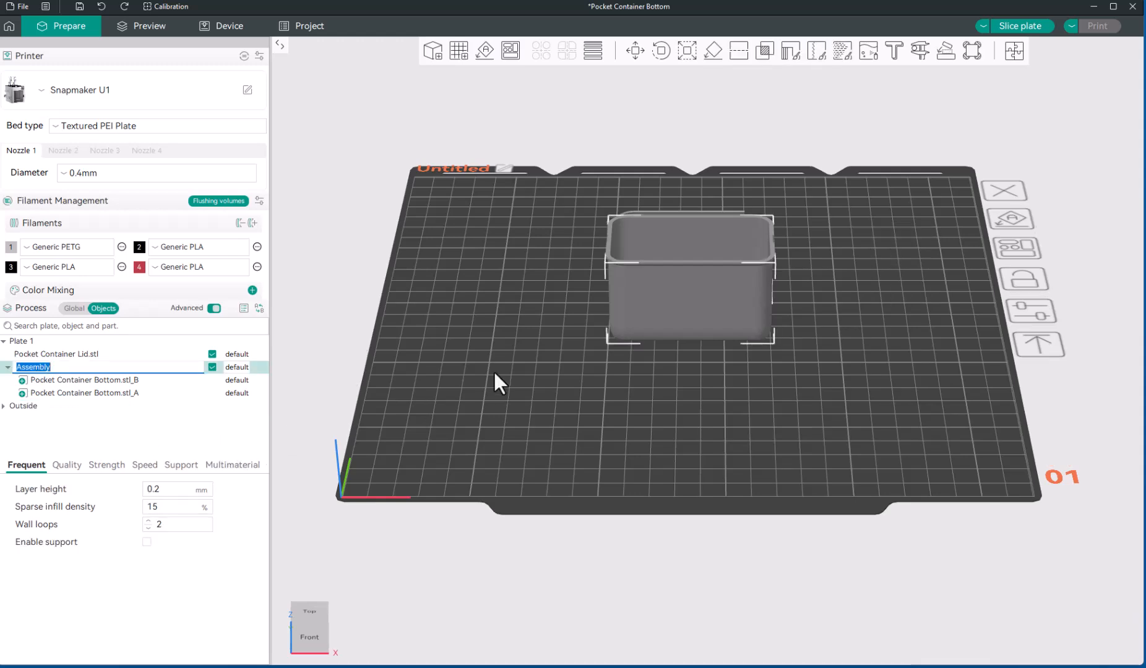
mouse_move(493, 370)
left_mouse_down()
mouse_move(549, 409)
mouse_move(564, 365)
mouse_move(551, 396)
mouse_move(561, 374)
mouse_move(503, 365)
mouse_move(493, 383)
left_mouse_up()
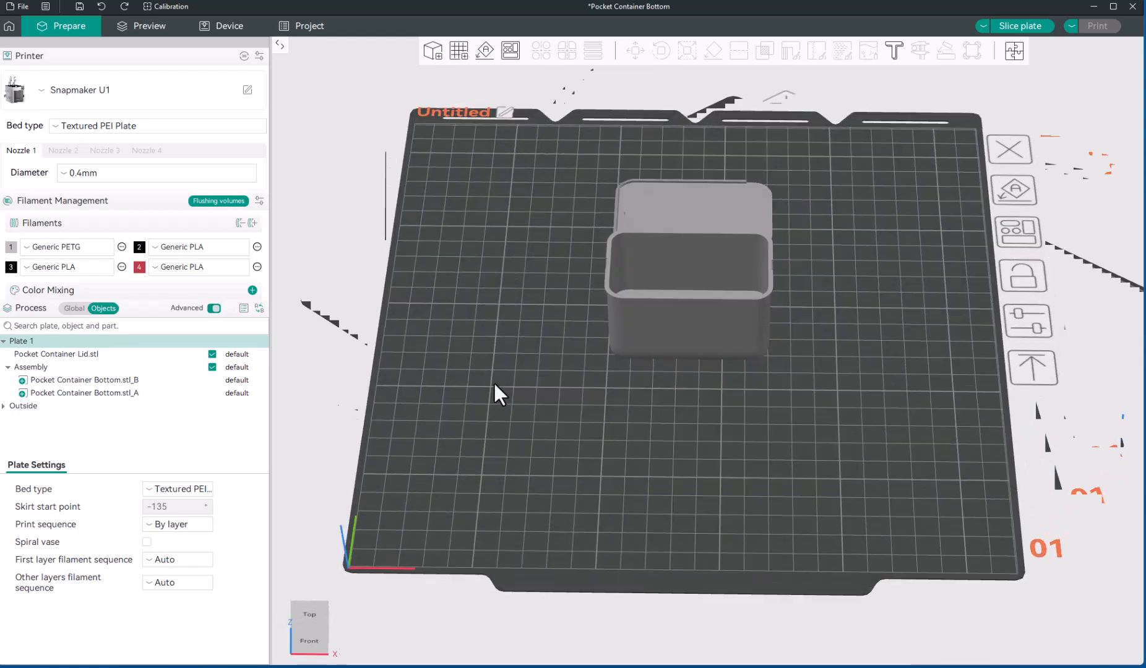
- Import the original Pocket Container Bottom.stl and place it beside the taller assembly on the plate
mouse_move(814, 358)
left_mouse_down()
mouse_move(821, 340)
mouse_move(818, 376)
mouse_move(837, 381)
mouse_move(886, 369)
mouse_move(882, 329)
mouse_move(818, 377)
mouse_move(820, 350)
left_mouse_up()
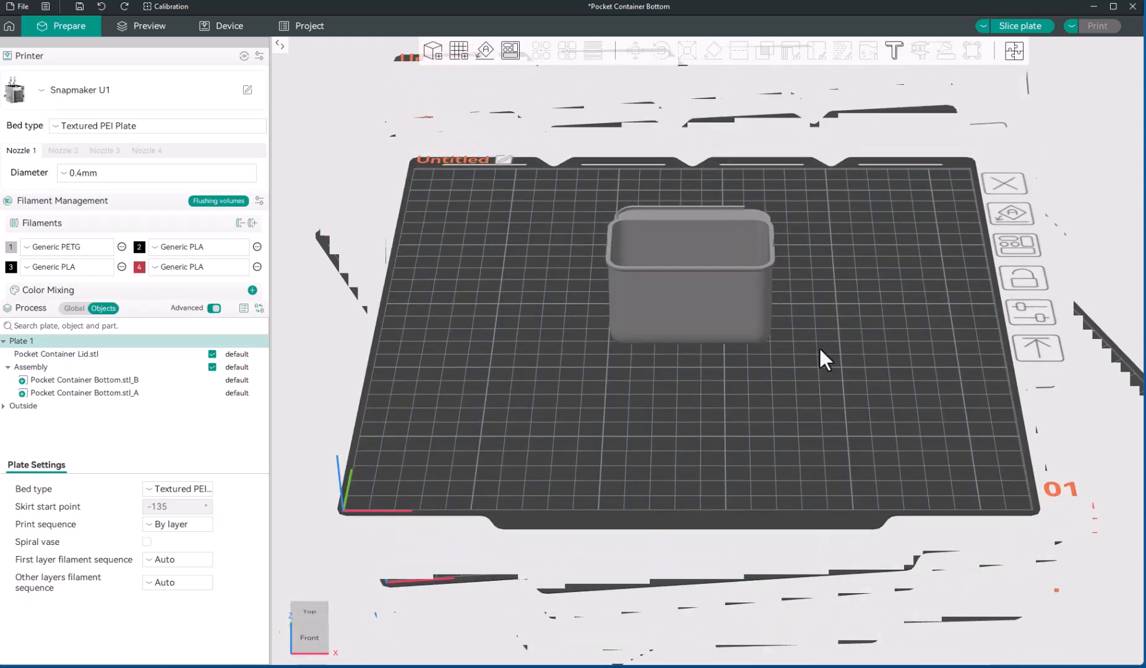
left_click(432, 52)
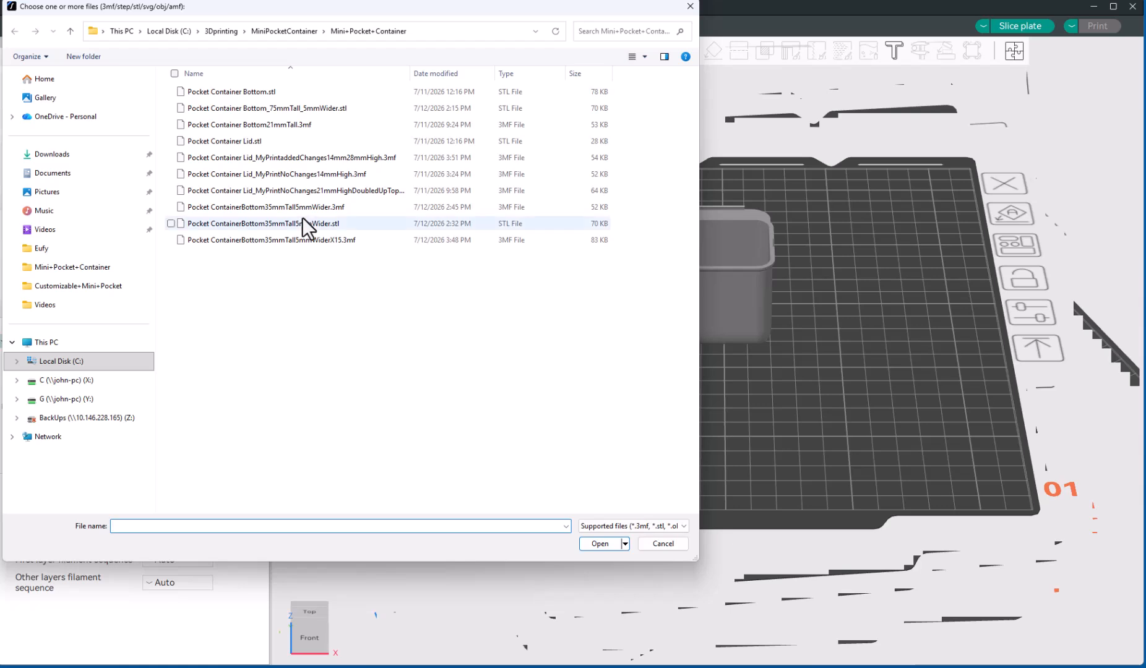
left_click(247, 93)
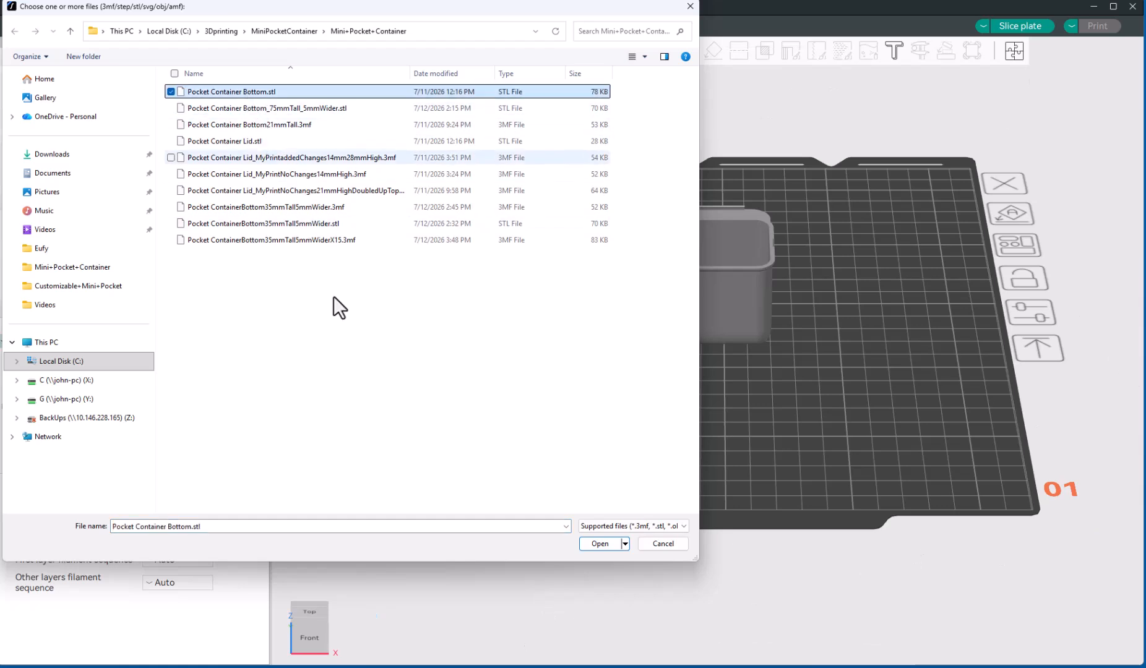
left_click(601, 544)
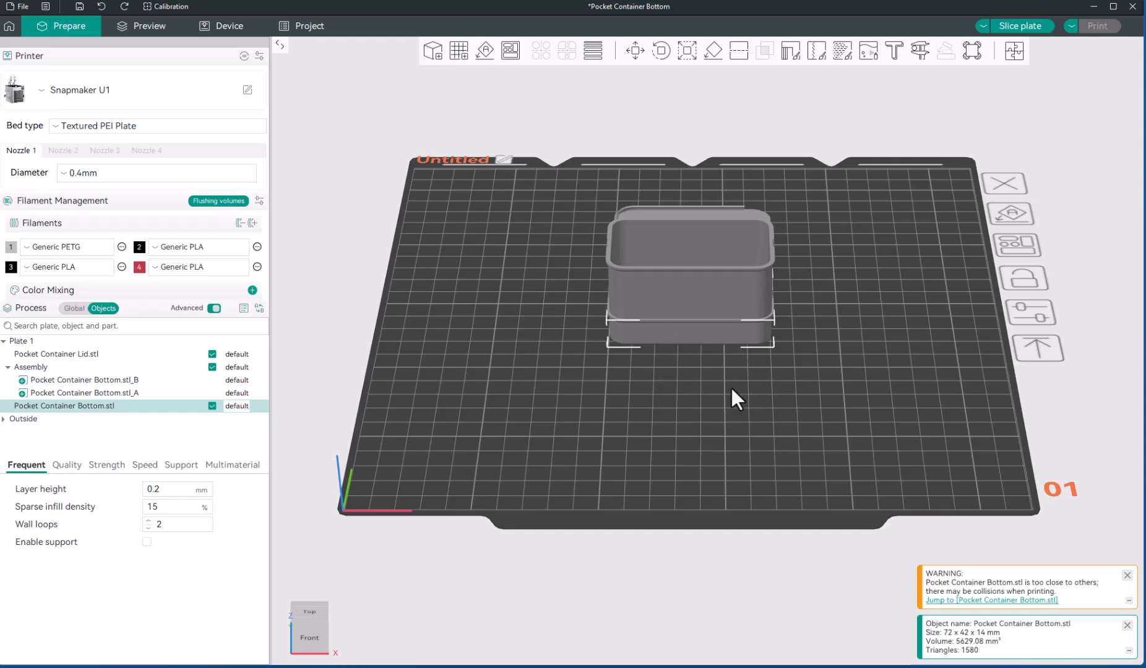
left_click_drag(690, 337, 889, 342)
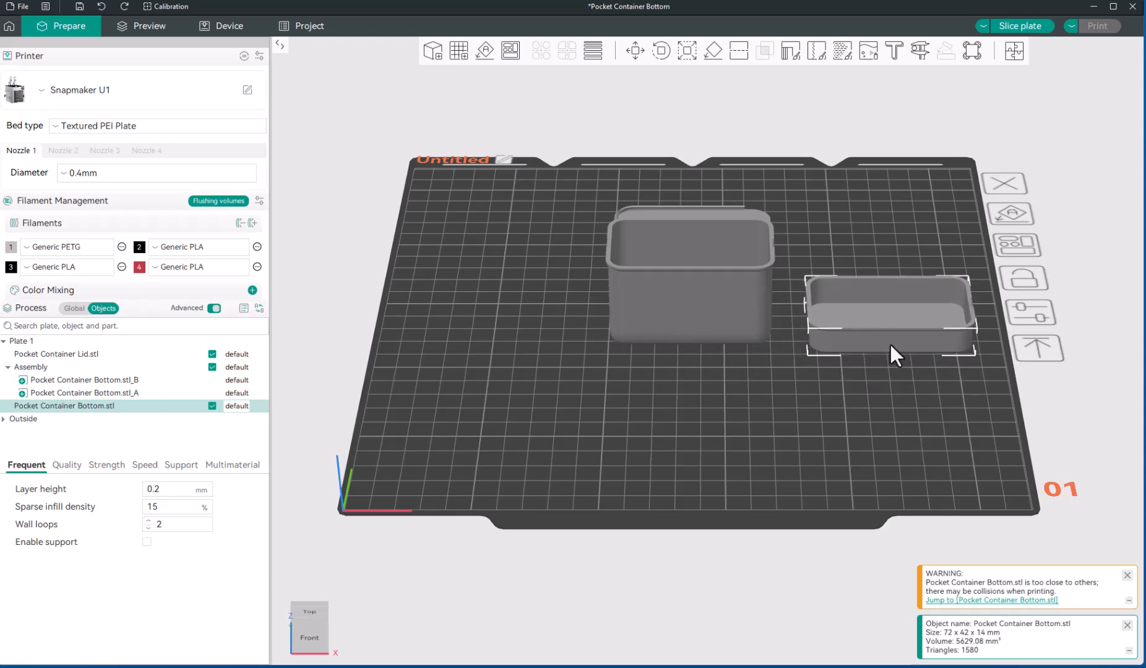
- Compare the height and rim shape of the assembly and the original bottom from above, below and the front
scroll(889, 342, "up", 3)
scroll(897, 353, "up", 1)
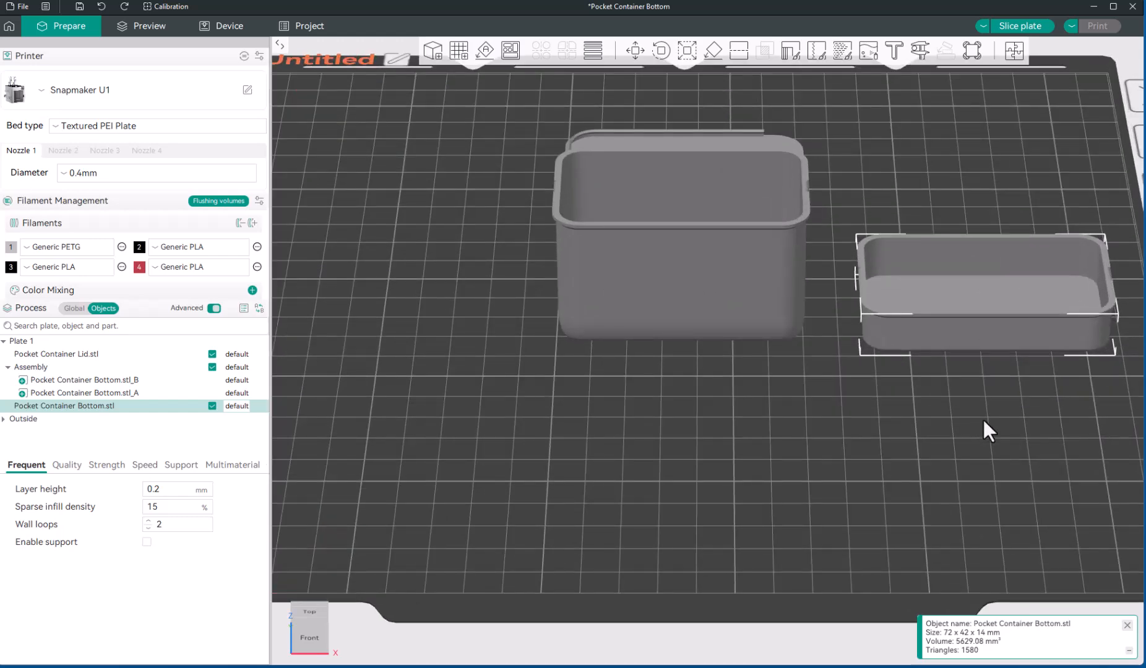
key("3")
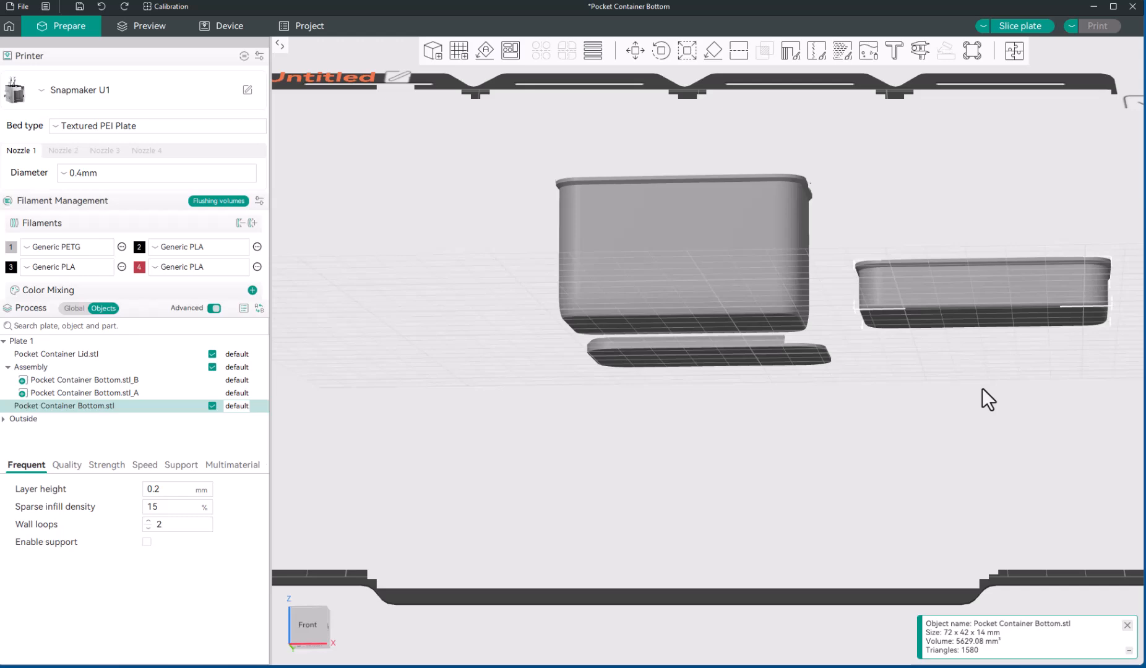
left_click_drag(982, 388, 988, 409)
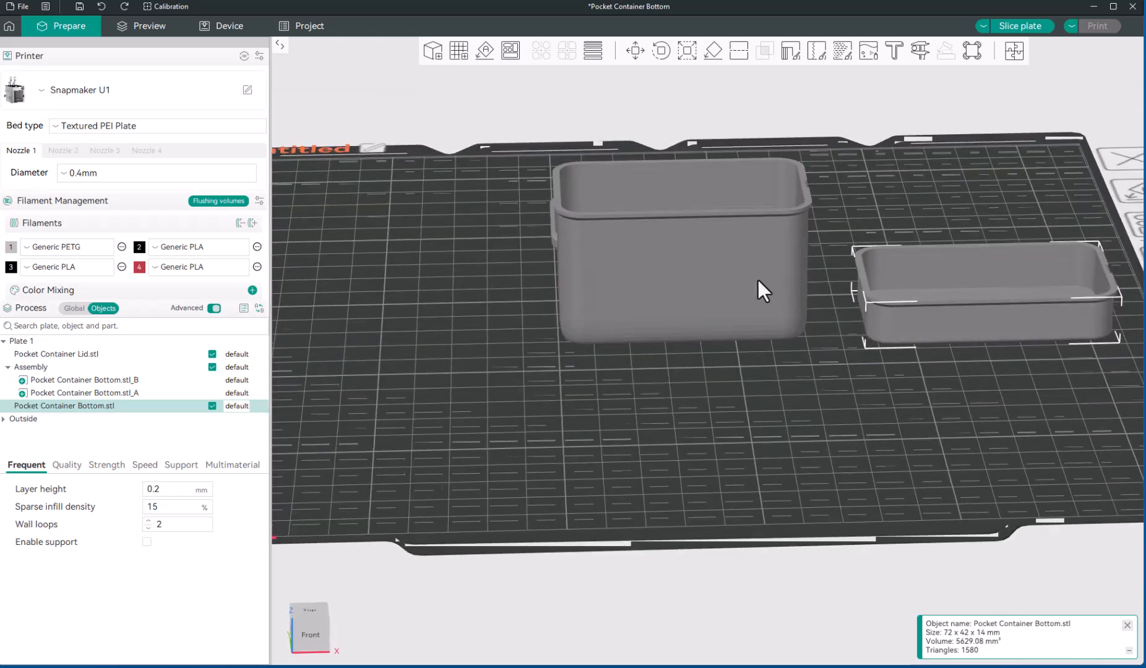
left_click_drag(768, 354, 767, 340)
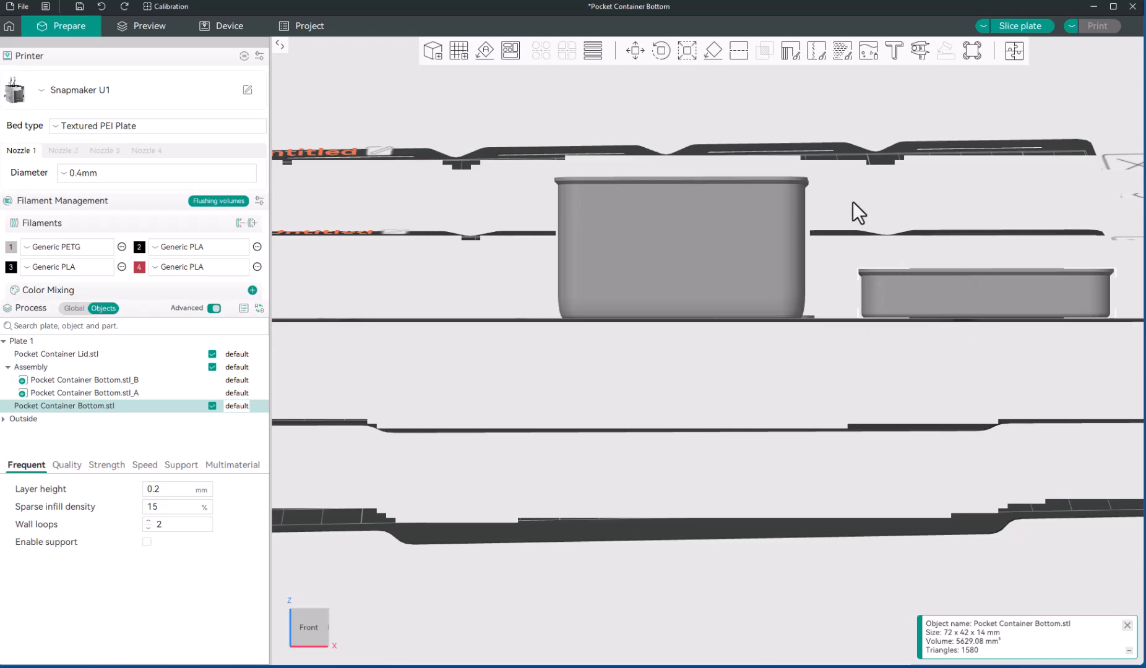
key("0")
mouse_move(872, 231)
left_mouse_down()
mouse_move(886, 245)
mouse_move(860, 231)
left_mouse_up()
key("1")
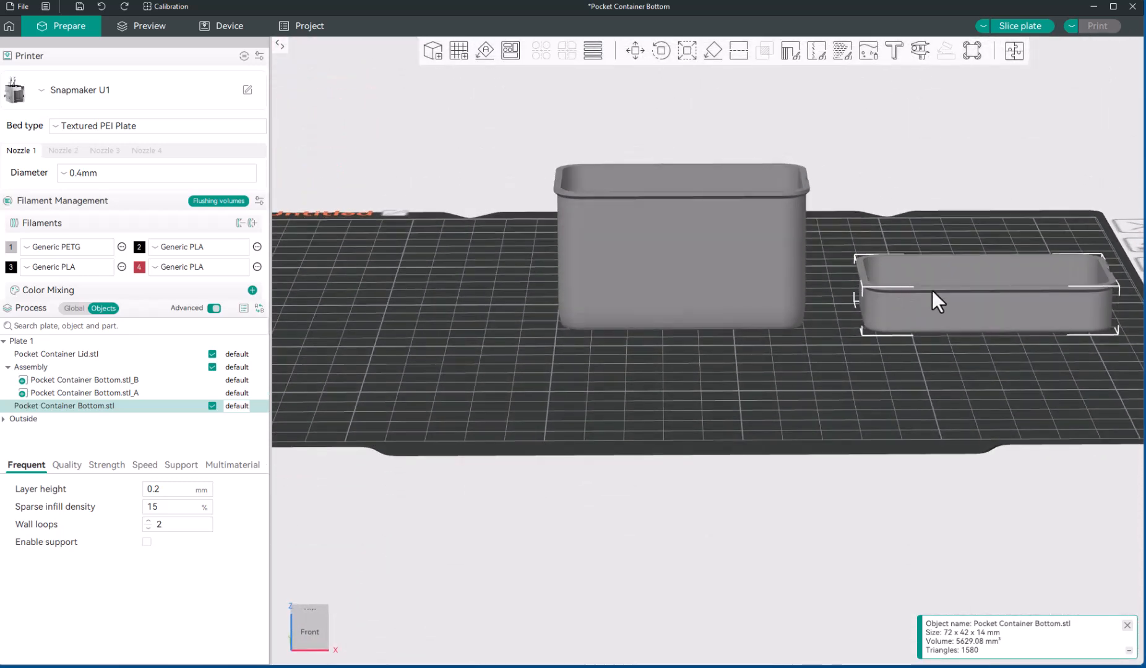
- Move the original Pocket Container Bottom.stl closer to the assembly and set its Z size to 40 mm with uniform scale off
left_click_drag(950, 299, 910, 295)
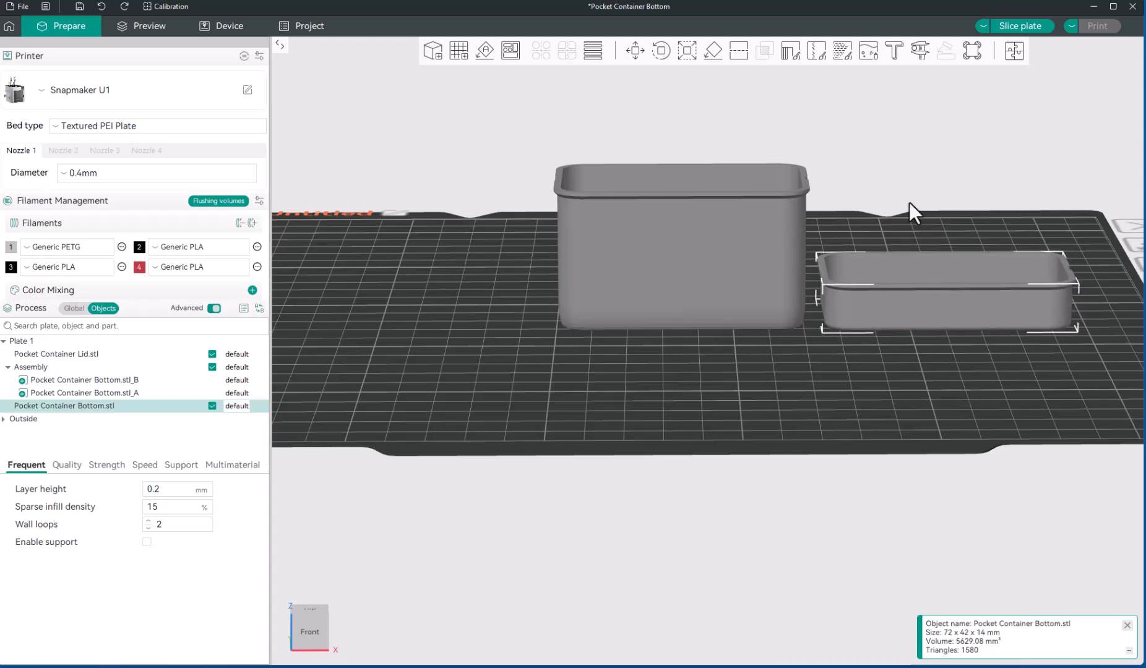
left_click(686, 51)
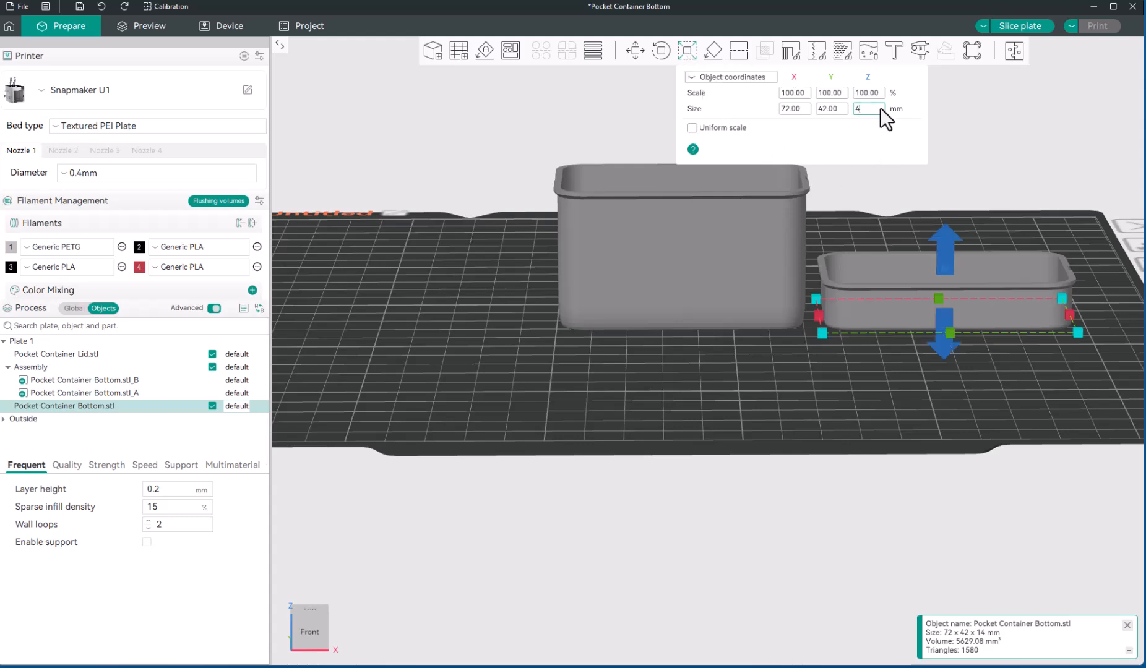
key("Return")
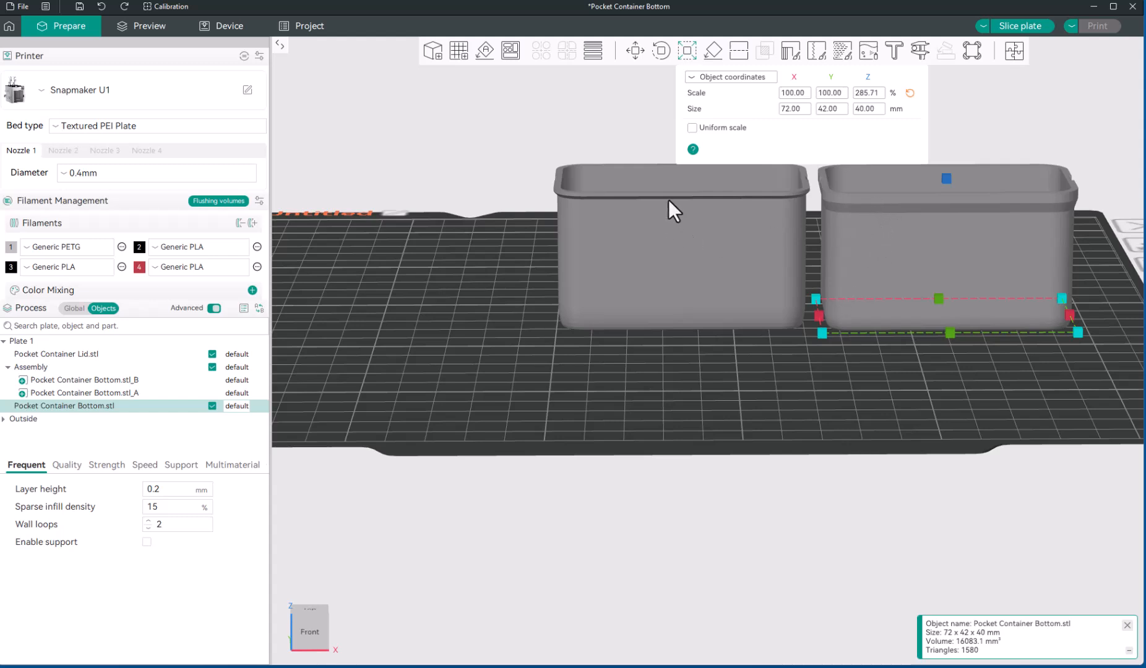
key("s")
left_click(678, 369)
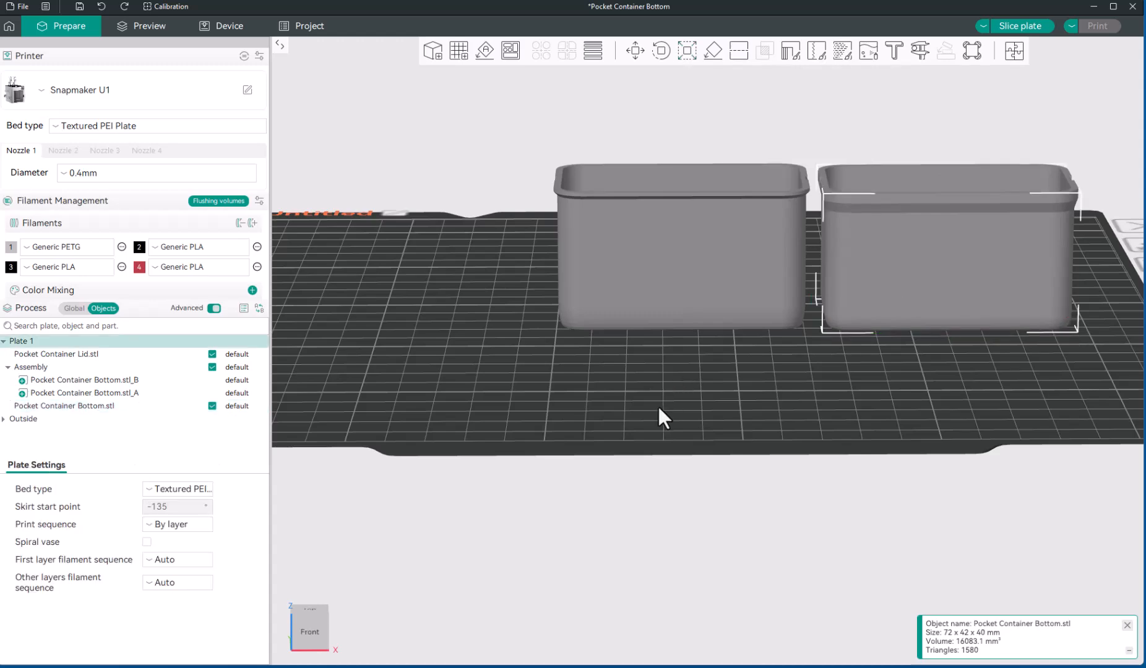
- Compare the stretched copy's rim with the assembly's rim from several angles, and delete the stretched Pocket Container Bottom.stl
left_click_drag(657, 409, 613, 405)
left_click_drag(601, 413, 794, 252)
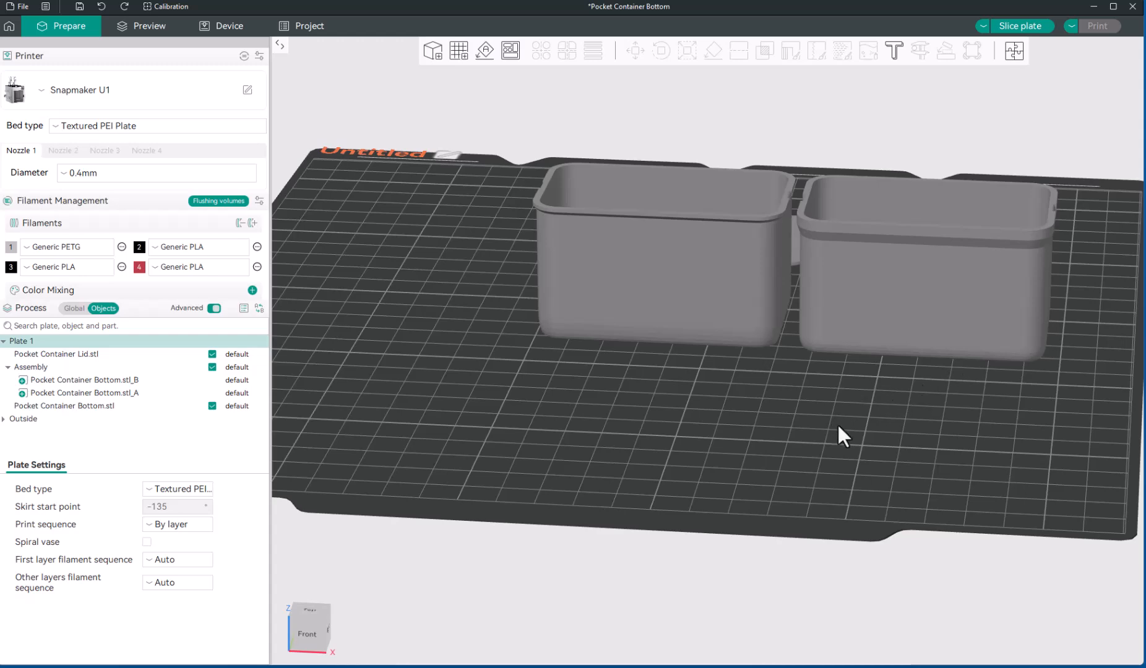
left_click_drag(860, 416, 834, 432)
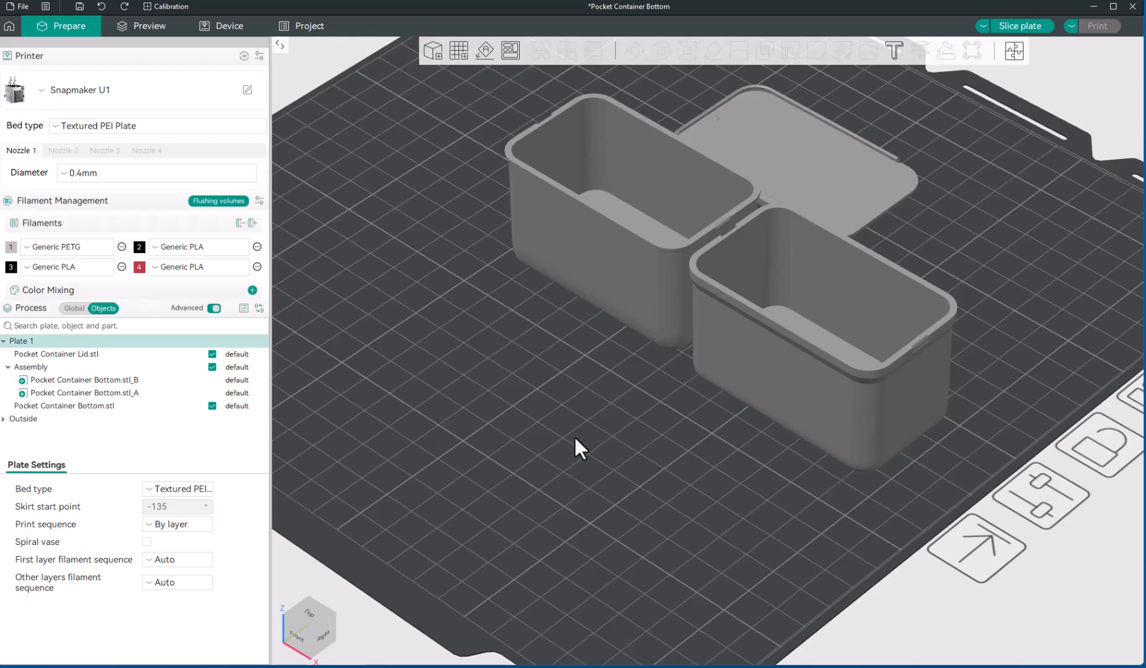
scroll(563, 437, "down", 5)
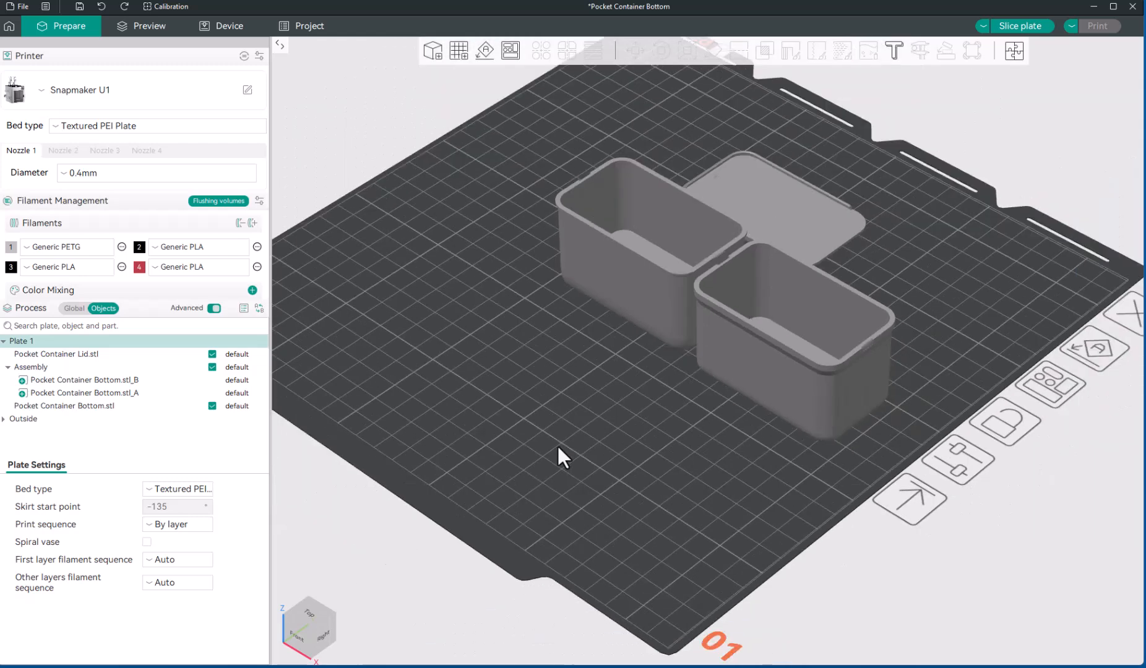
scroll(819, 244, "up", 2)
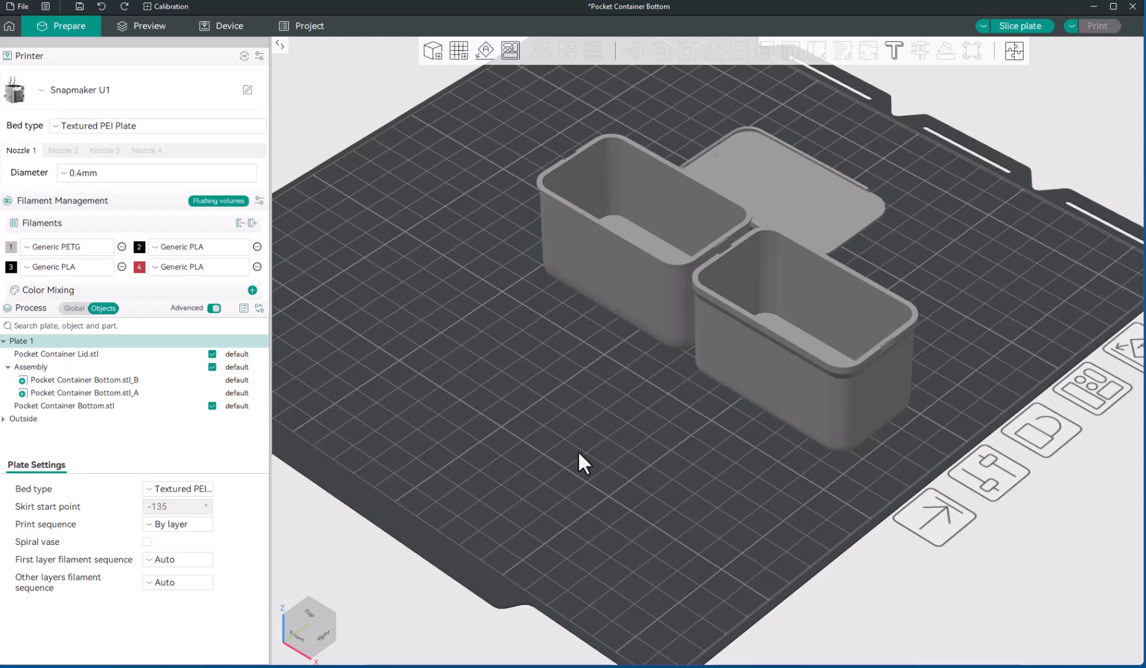
left_click_drag(577, 449, 610, 446)
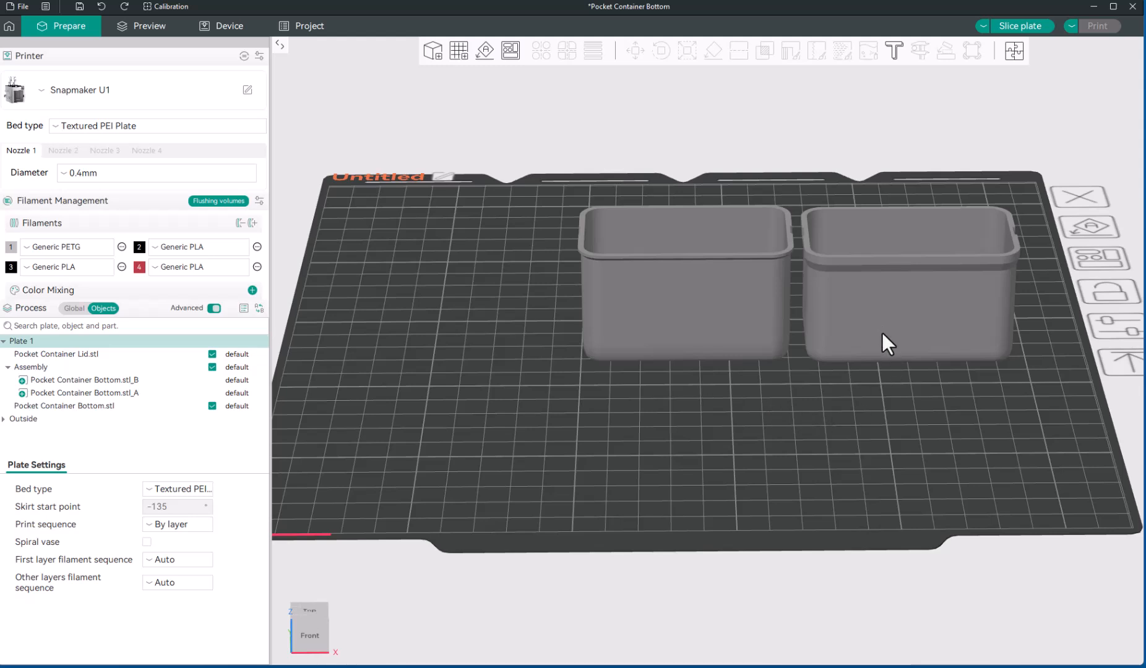
left_click(833, 340)
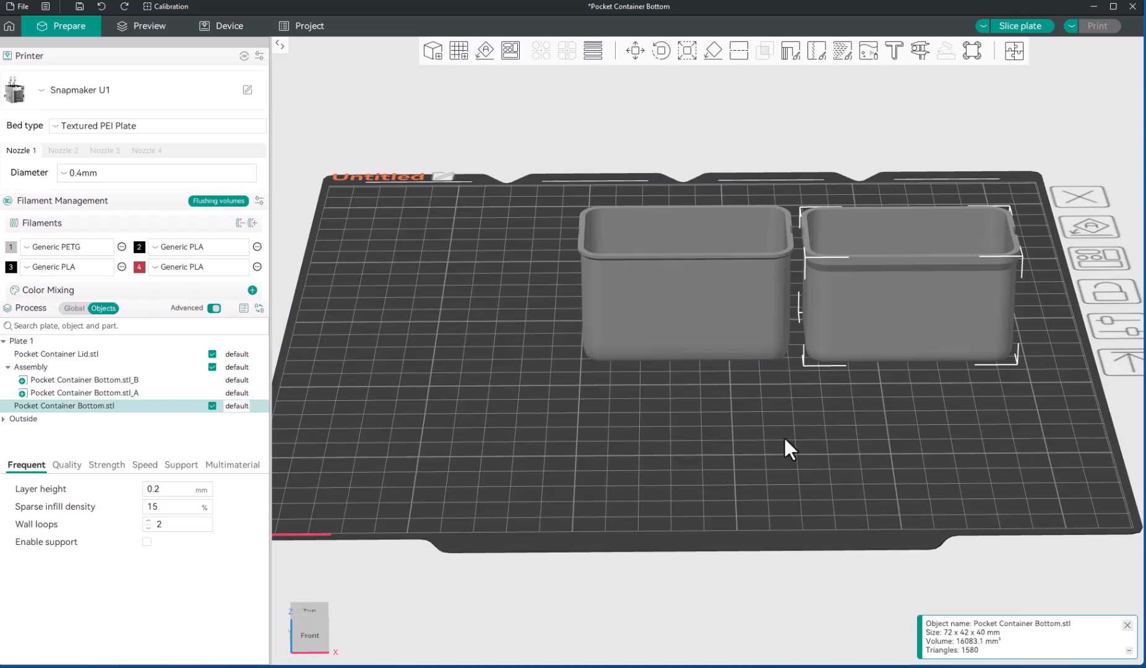
key("Delete")
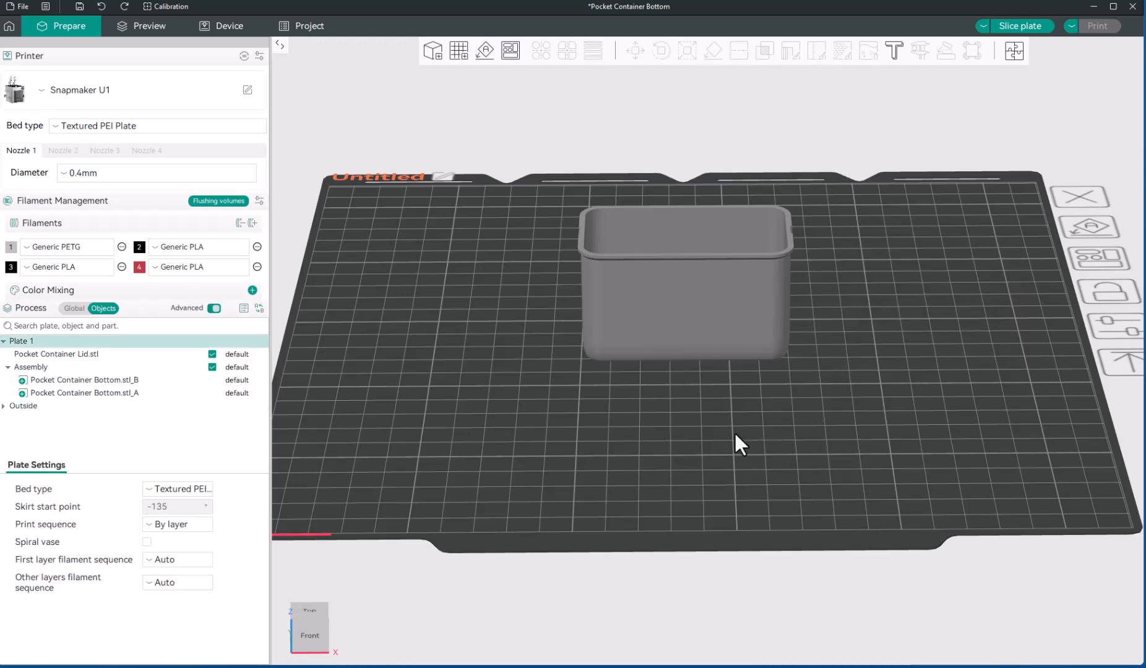
- Start a planar cut on the assembly and rotate the cut plane upright along the container's length
left_click_drag(734, 431, 799, 431)
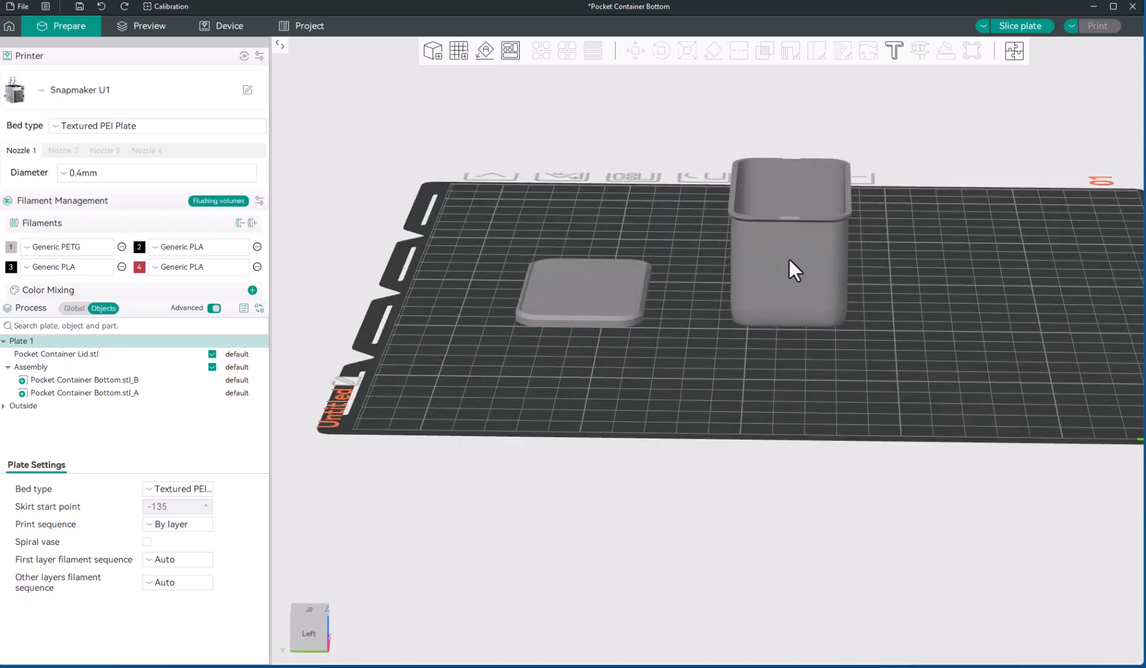
scroll(787, 259, "up", 3)
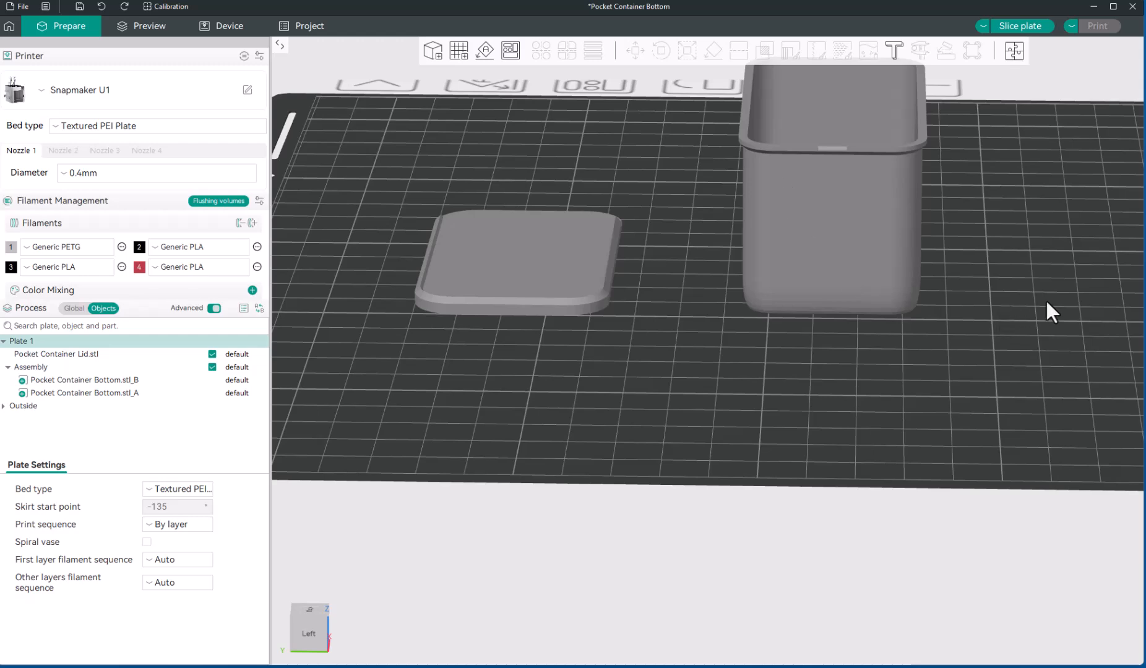
middle_click_drag(1039, 273, 872, 422)
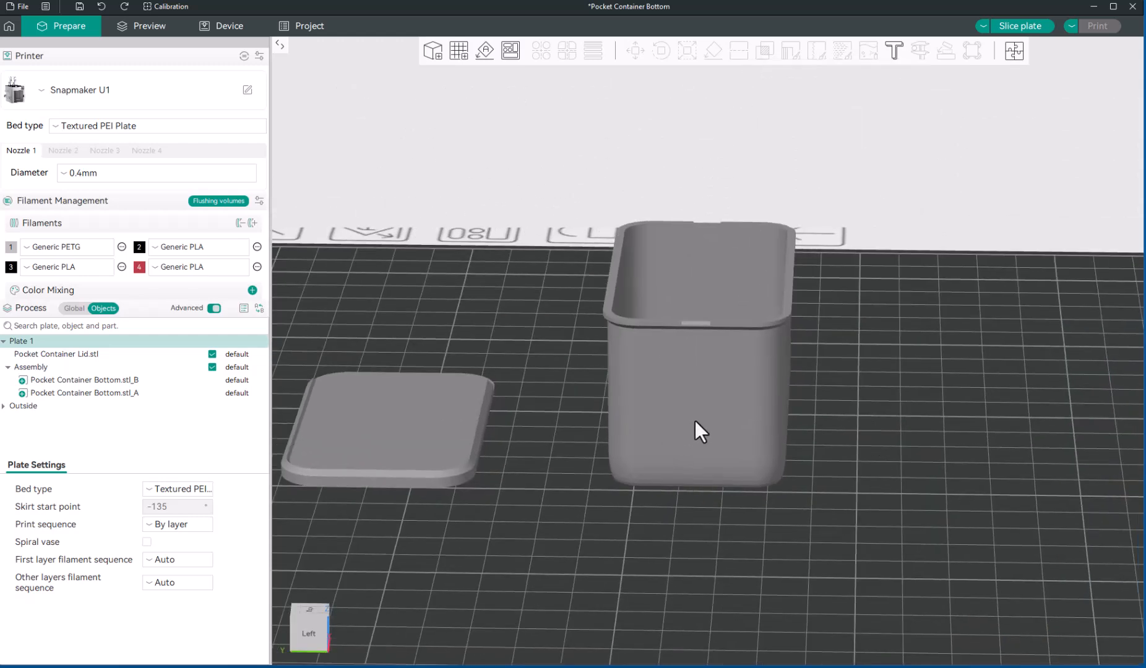
left_click_drag(844, 357, 802, 388)
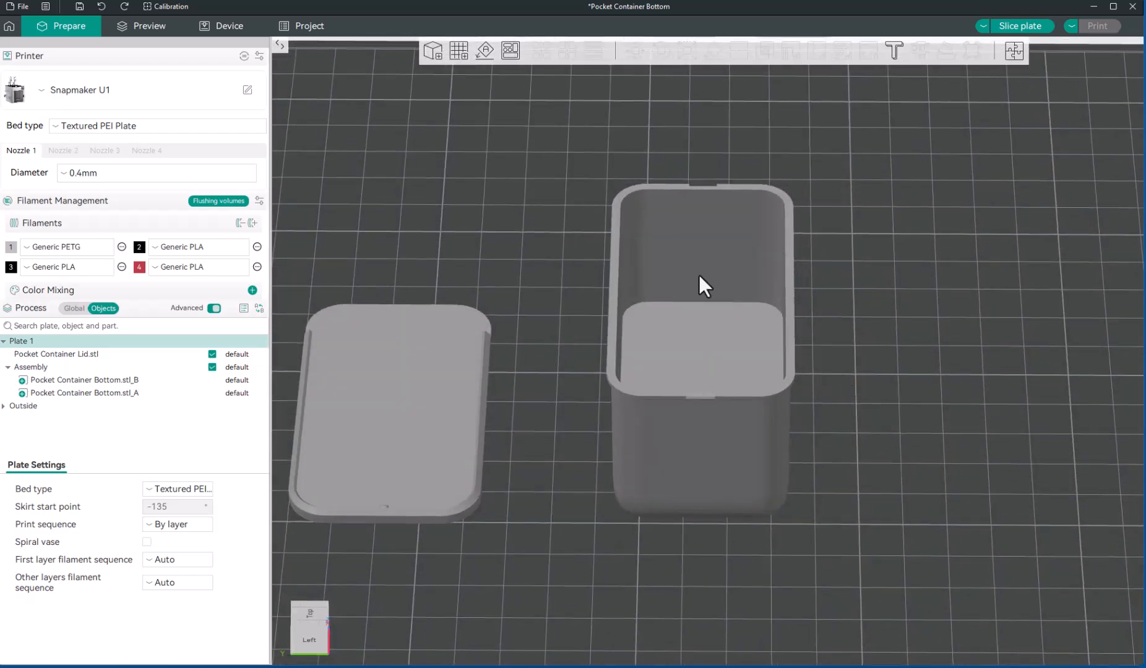
mouse_move(909, 441)
left_mouse_down()
mouse_move(909, 423)
mouse_move(914, 455)
mouse_move(910, 426)
left_mouse_up()
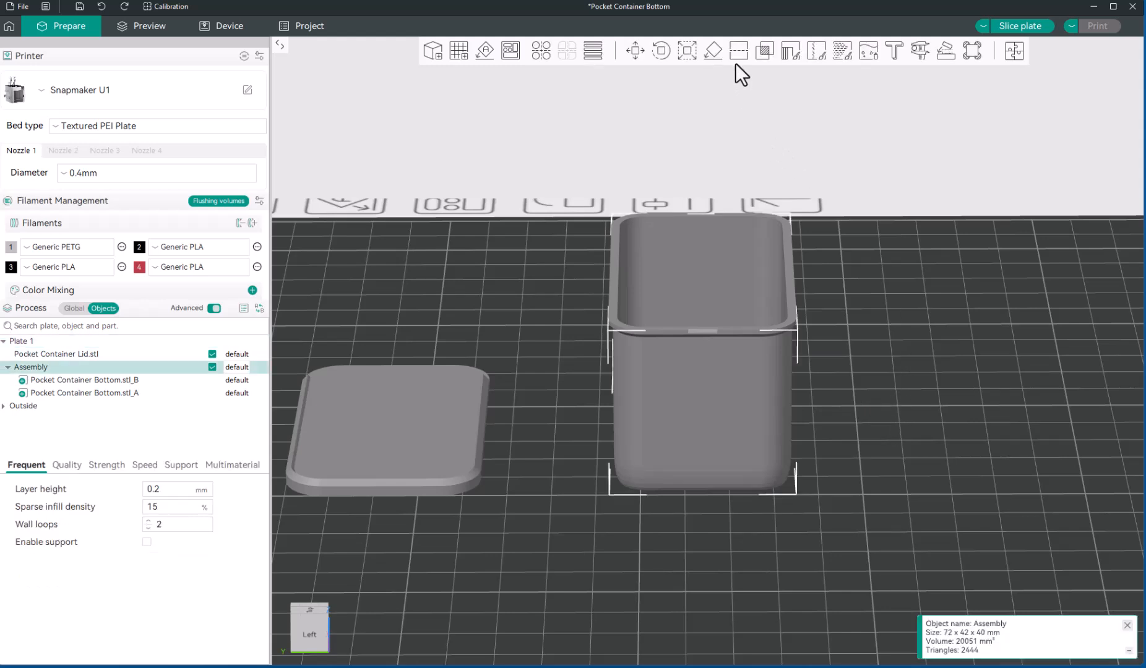
left_click(738, 51)
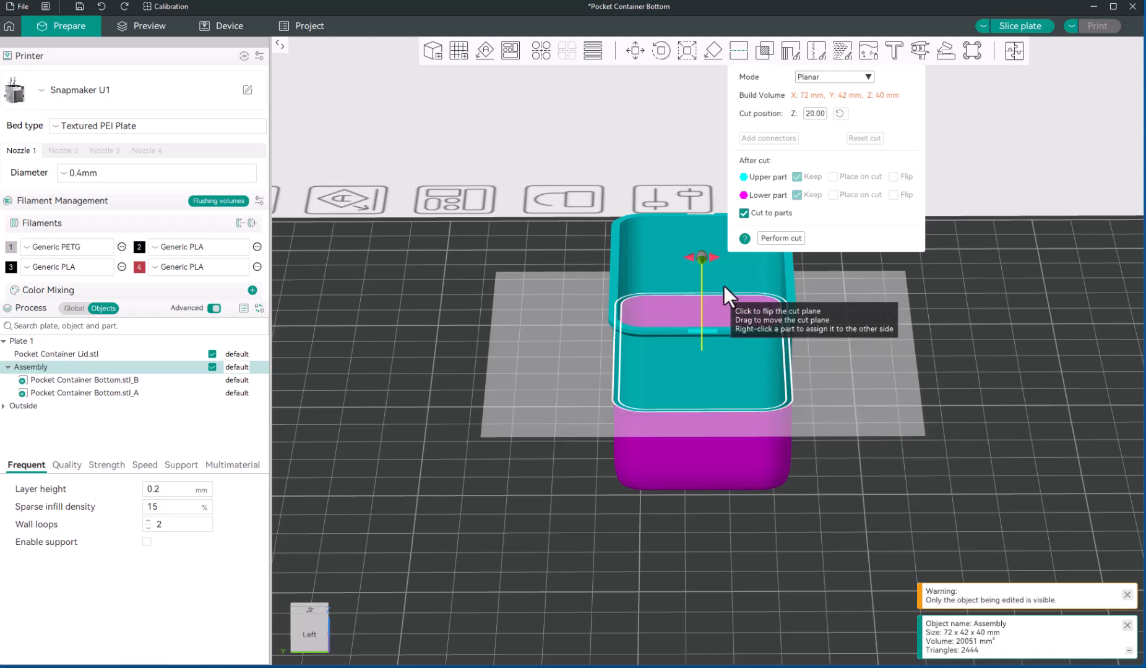
mouse_move(713, 258)
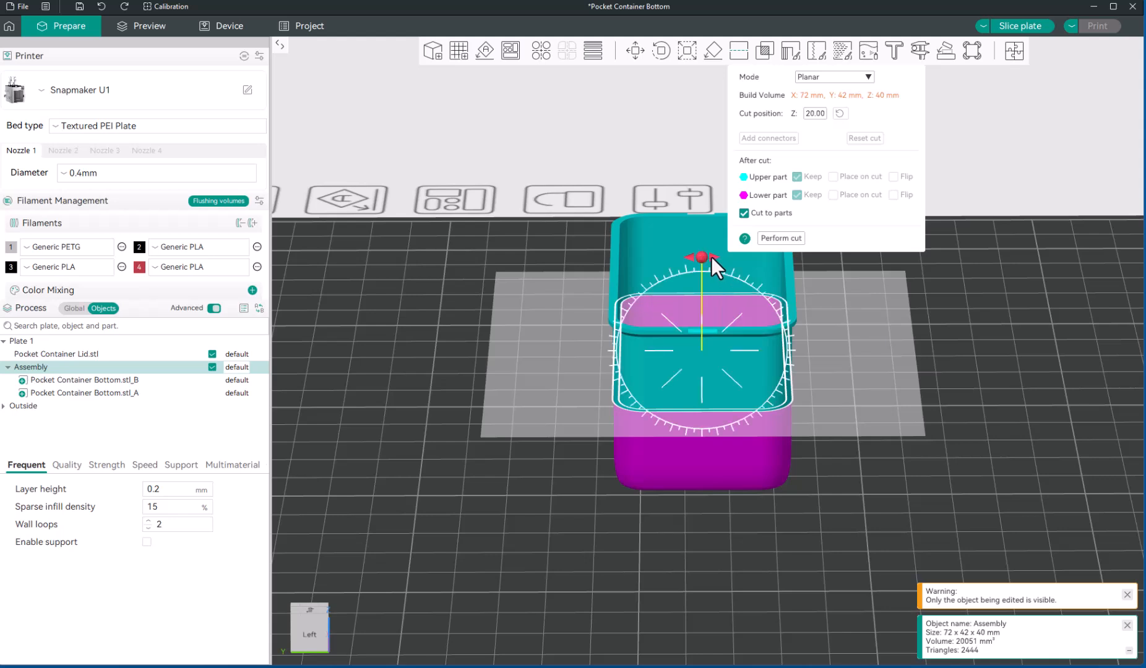
left_click_drag(711, 256, 755, 349)
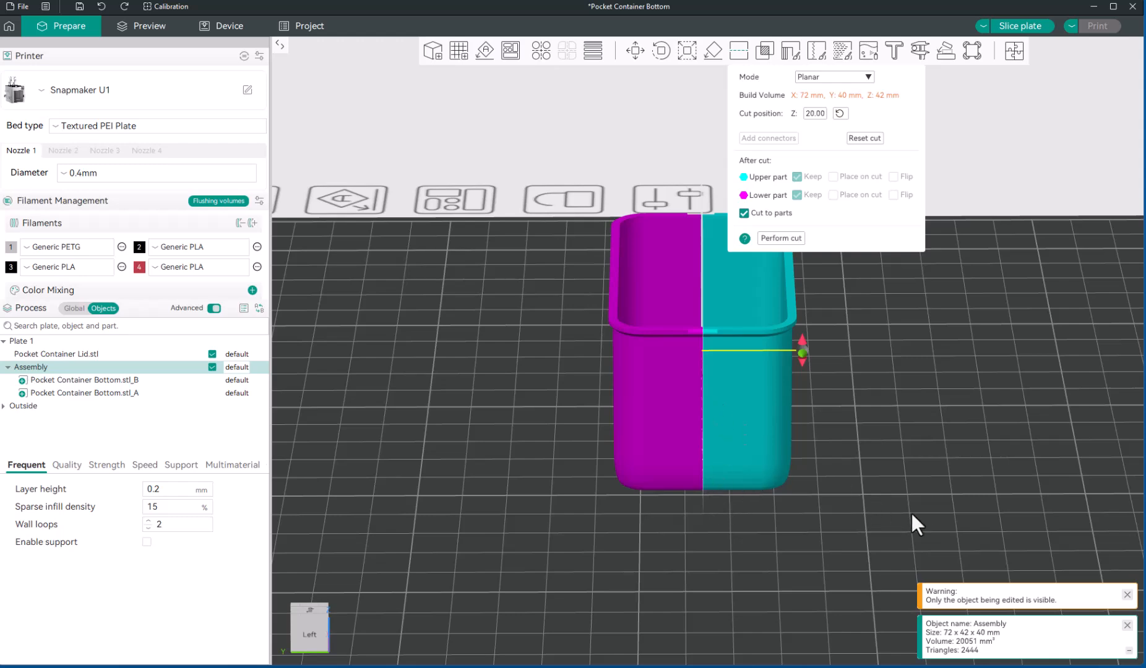
- Set the upright plane's Z cut position to 10 mm, and leave the Cut tool without cutting the assembly
left_click_drag(911, 514, 899, 523)
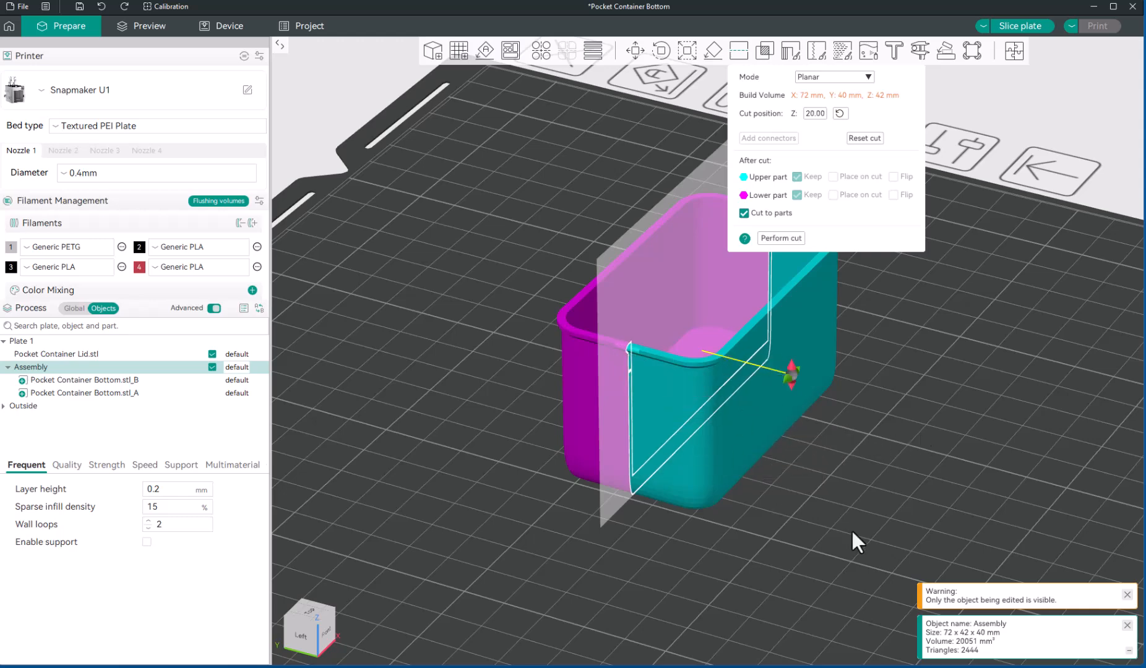
mouse_move(851, 528)
left_mouse_down()
mouse_move(875, 527)
mouse_move(859, 532)
left_mouse_up()
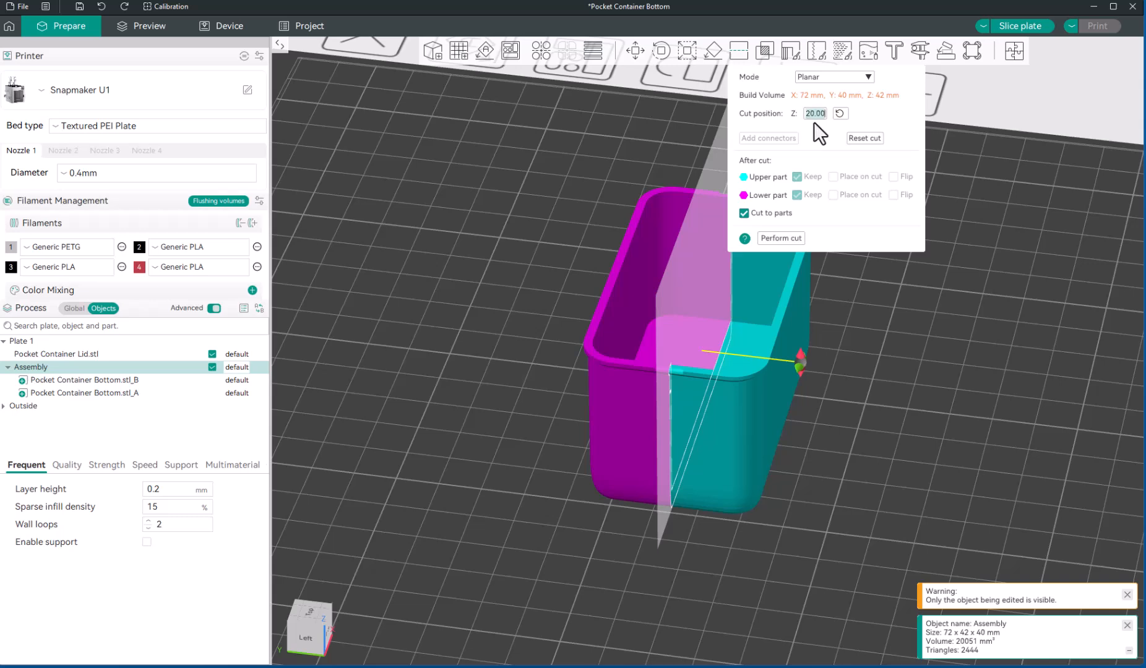
type("10")
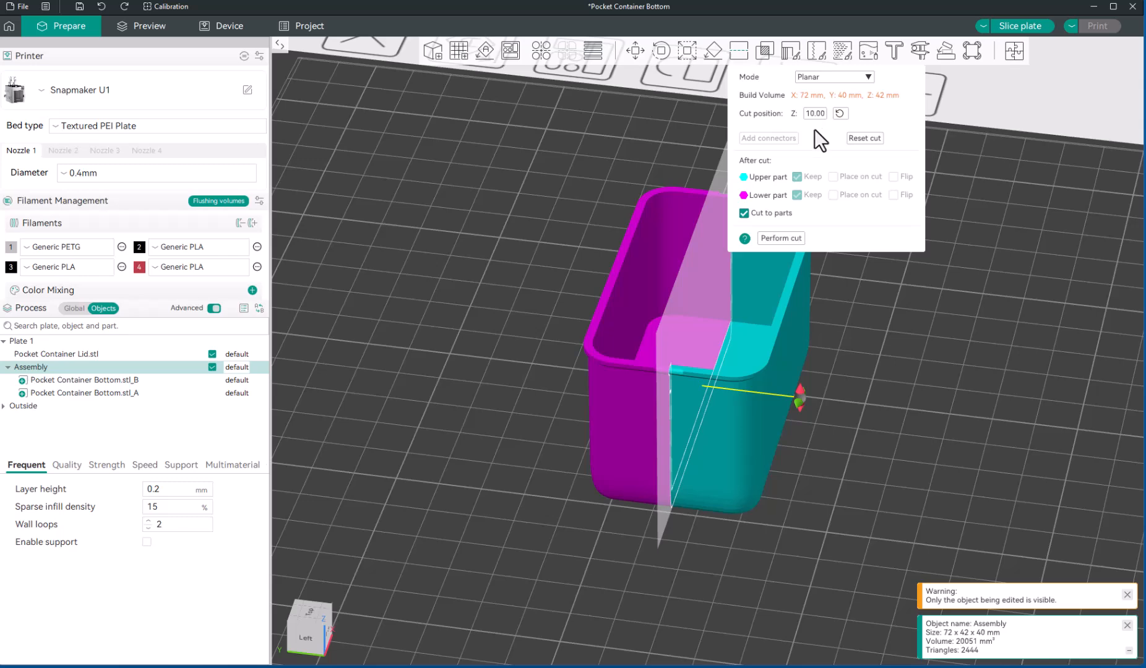
left_click_drag(929, 486, 934, 487)
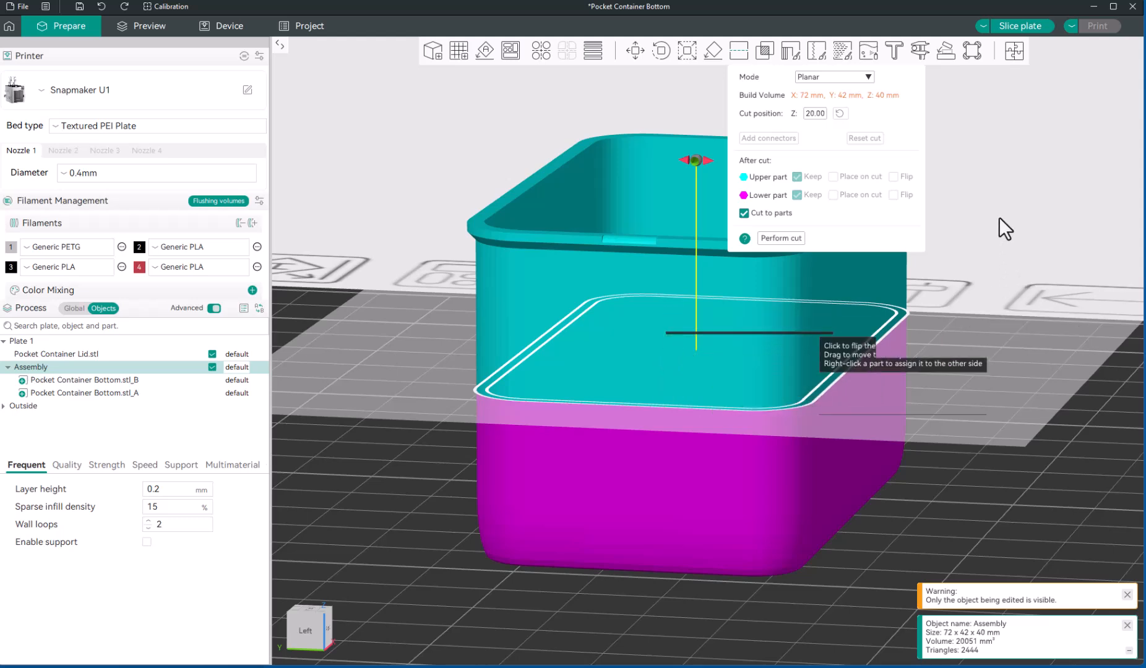
key("Escape")
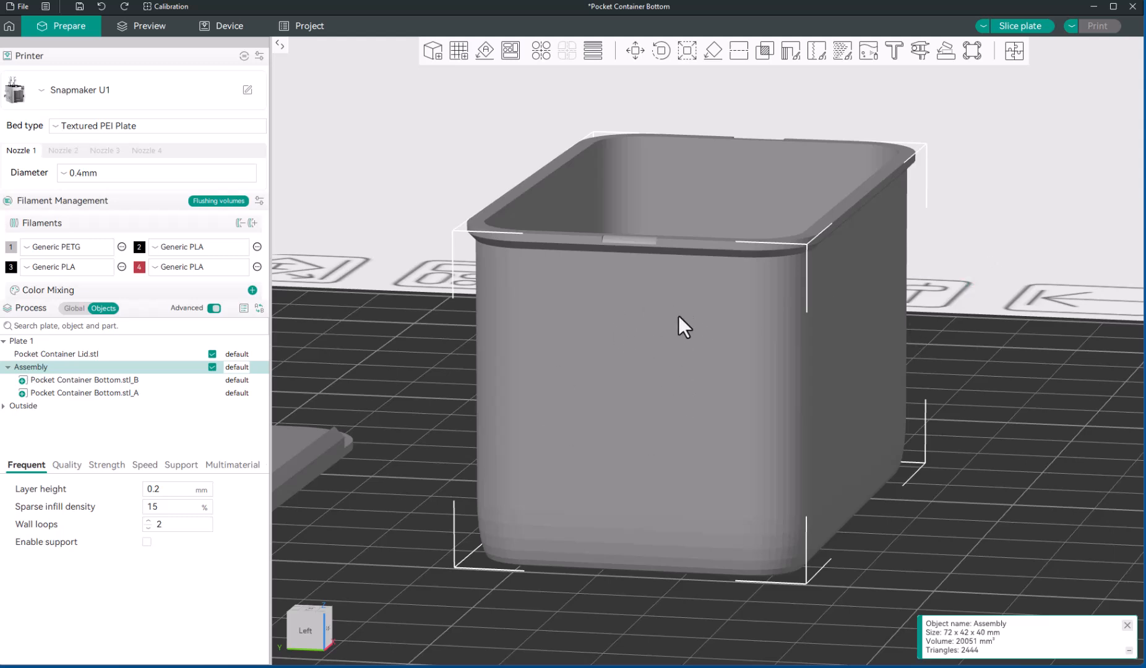
- Start a planar cut on the assembly, move the horizontal cut plane down, and set its Z cut position to 20 mm
left_click(739, 50)
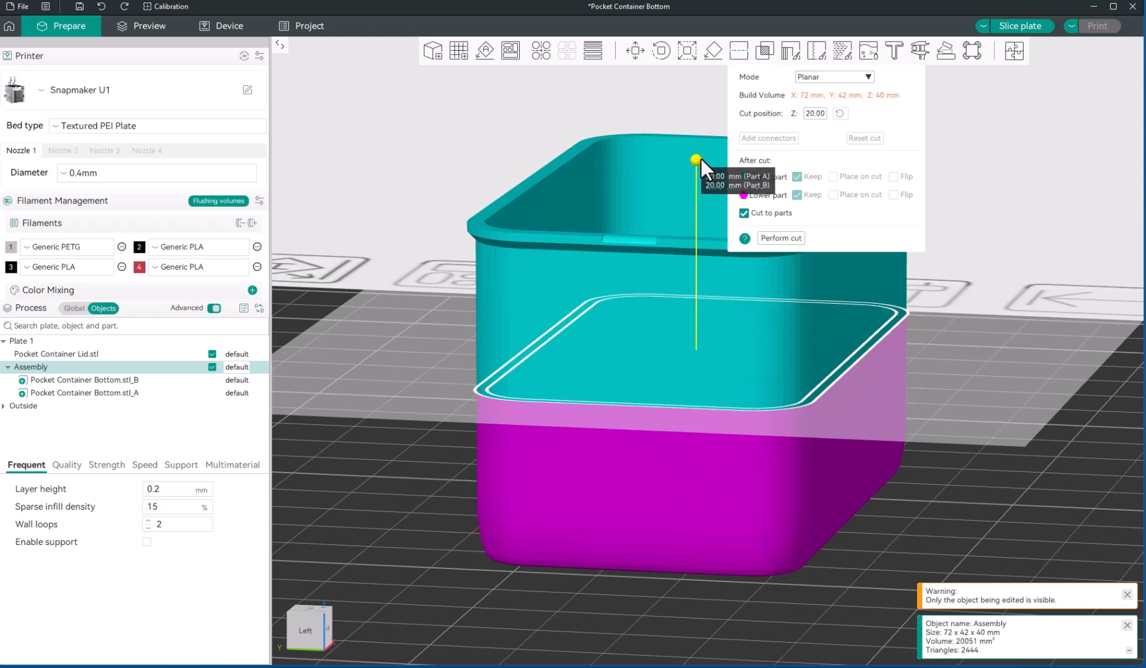
mouse_move(697, 159)
left_click_drag(699, 159, 693, 213)
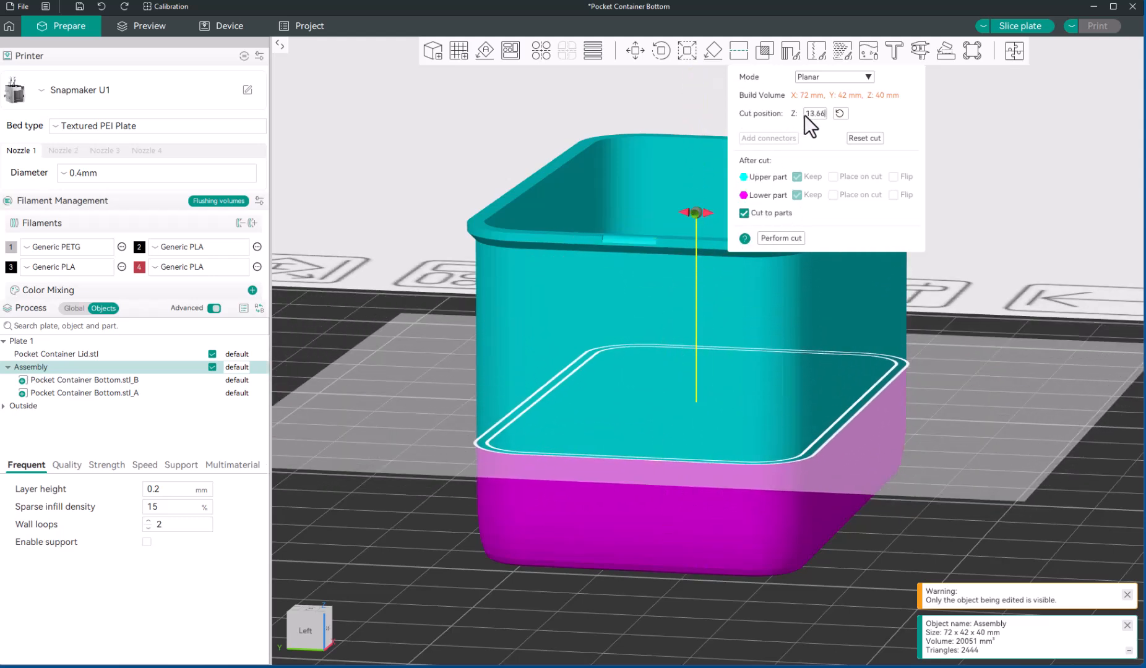
type("20")
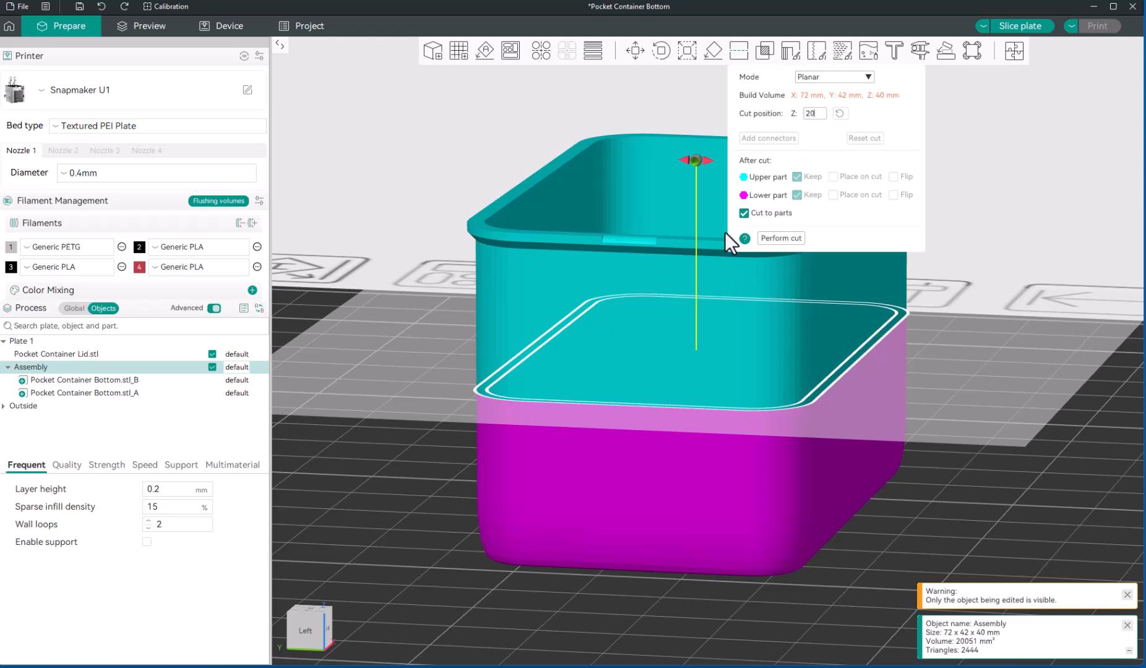
- Rotate the cut plane upright along the container's length and shift it off-centre toward one of the long walls
mouse_move(707, 161)
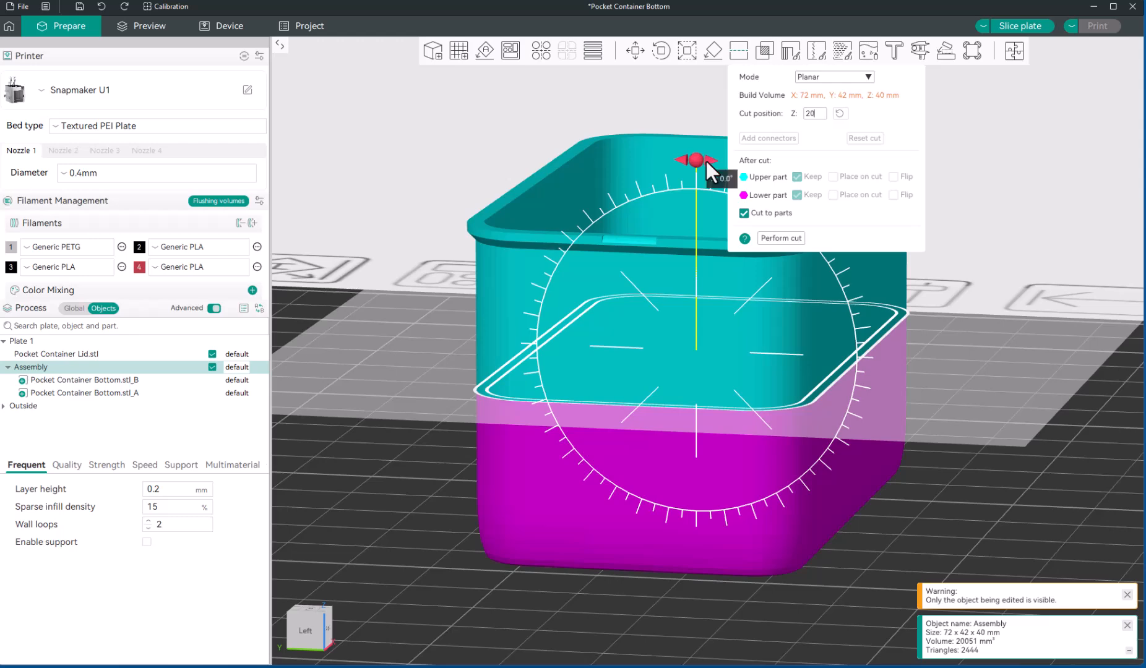
left_click_drag(706, 161, 770, 357)
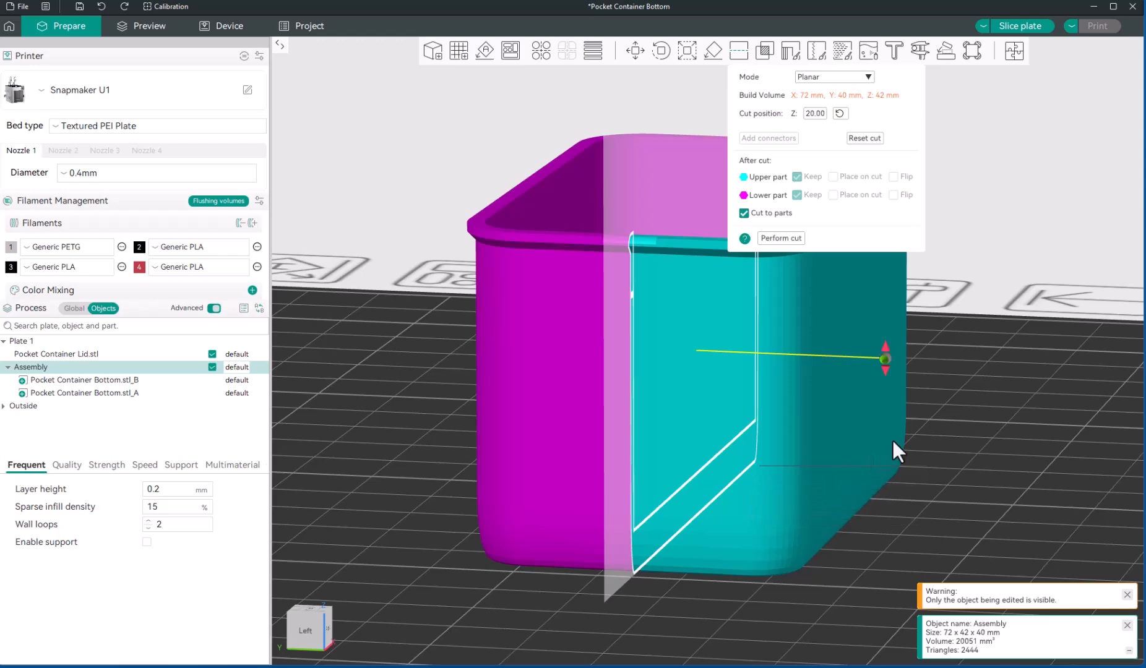
scroll(774, 477, "down", 8)
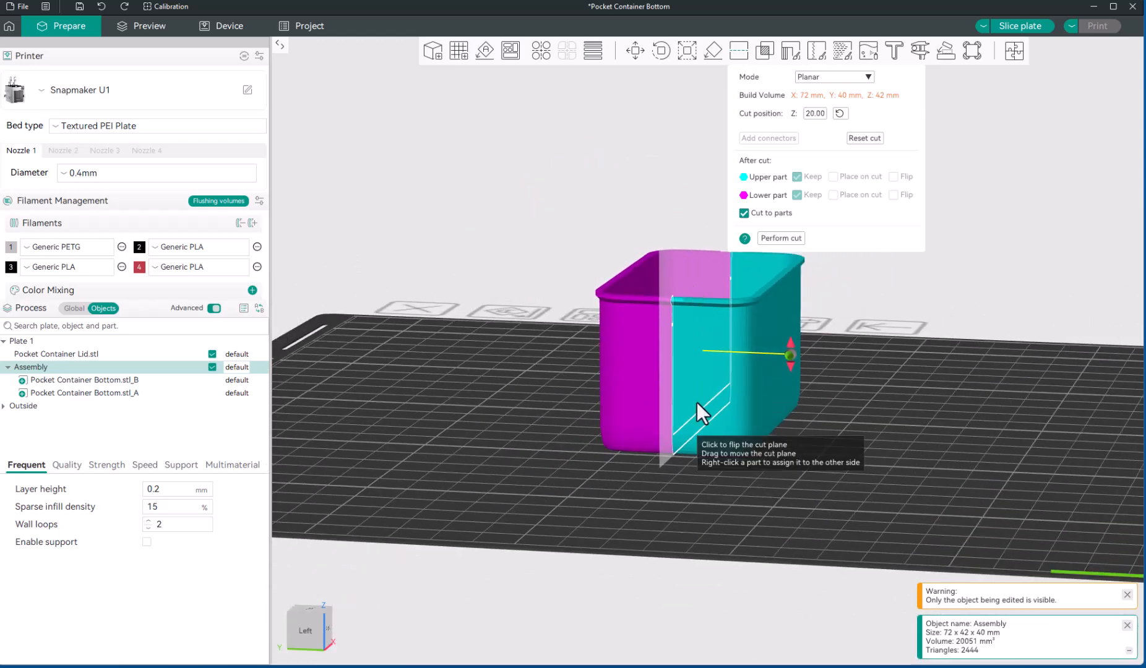
scroll(689, 335, "up", 5)
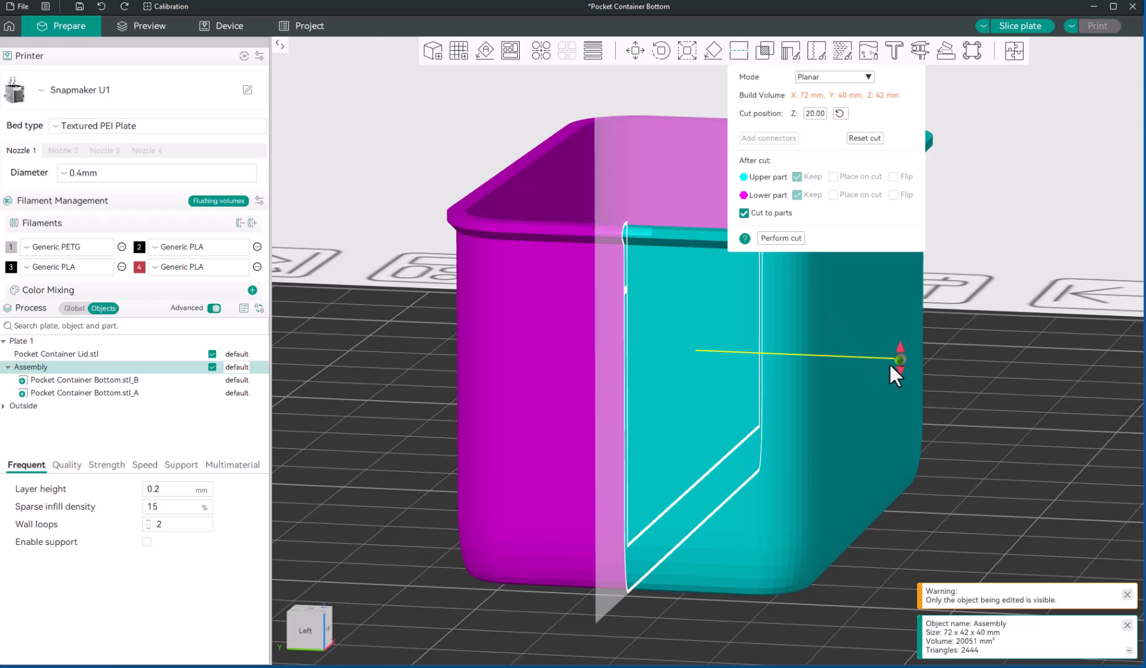
mouse_move(905, 362)
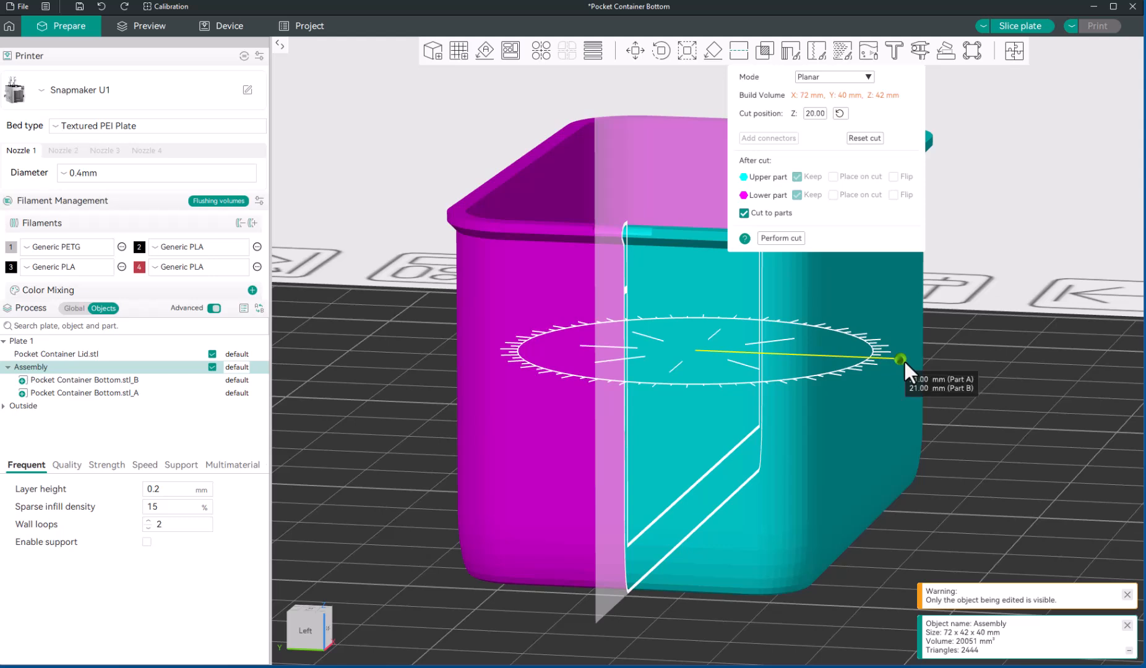
left_click_drag(904, 362, 818, 339)
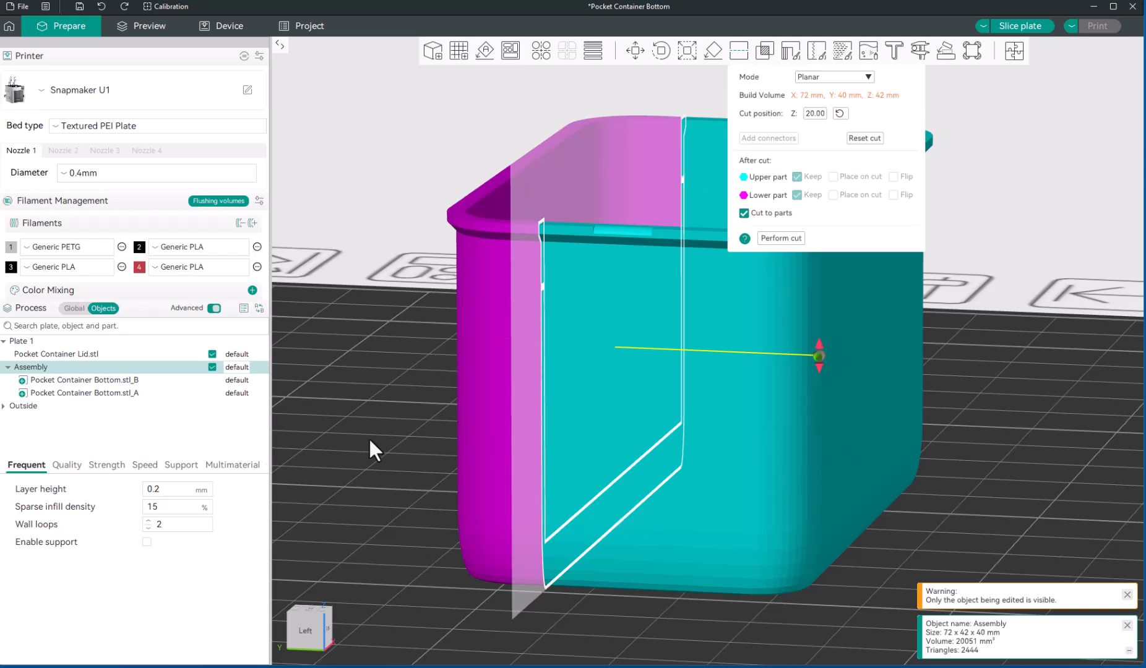
mouse_move(374, 437)
left_mouse_down()
mouse_move(398, 436)
mouse_move(384, 430)
mouse_move(382, 461)
mouse_move(384, 437)
left_mouse_up()
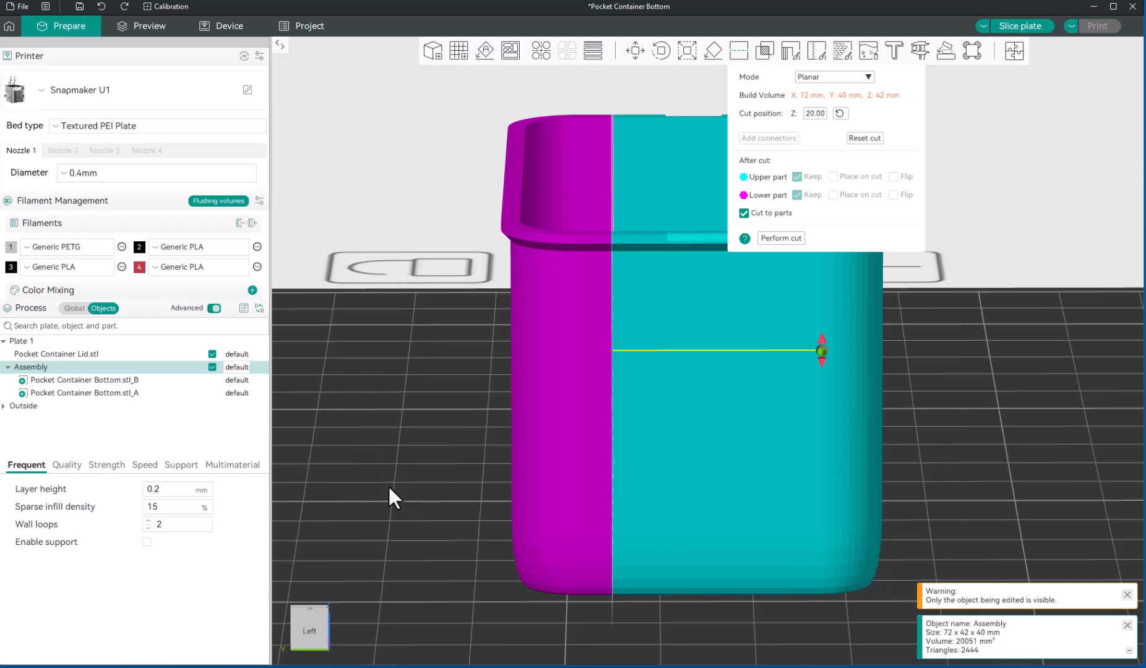
- Undo the cut-plane changes and earlier actions back through the deletion of the stretched Pocket Container Bottom.stl
key("ctrl+z")
key("ctrl+z")
key("ctrl+z")
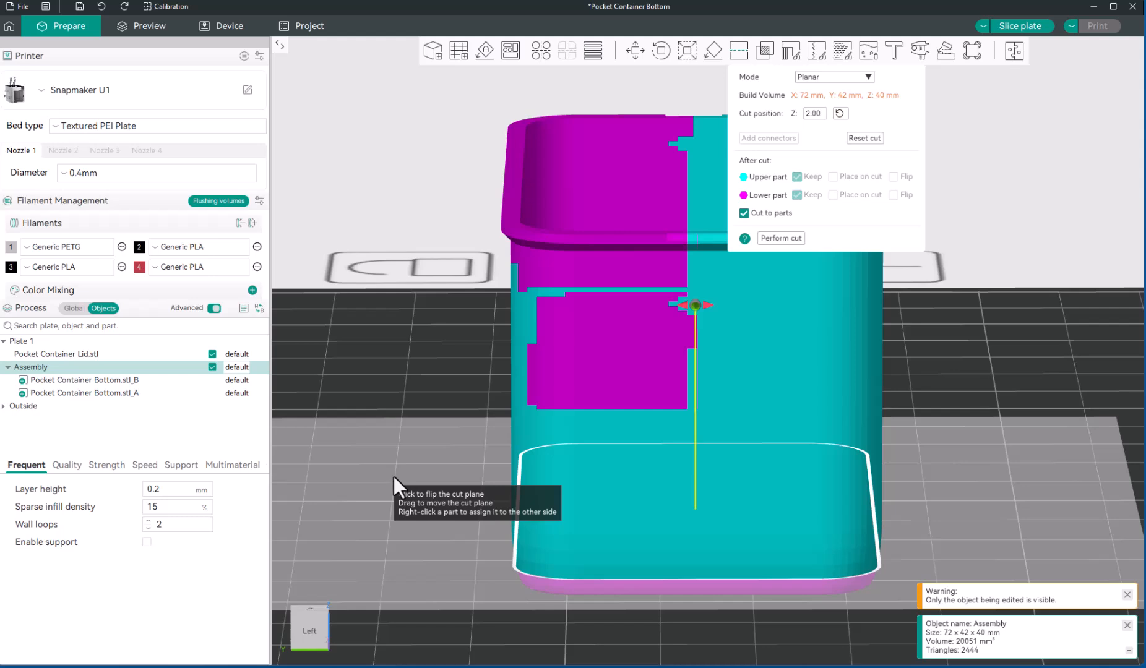
key("ctrl+z")
key("ctrl+z")
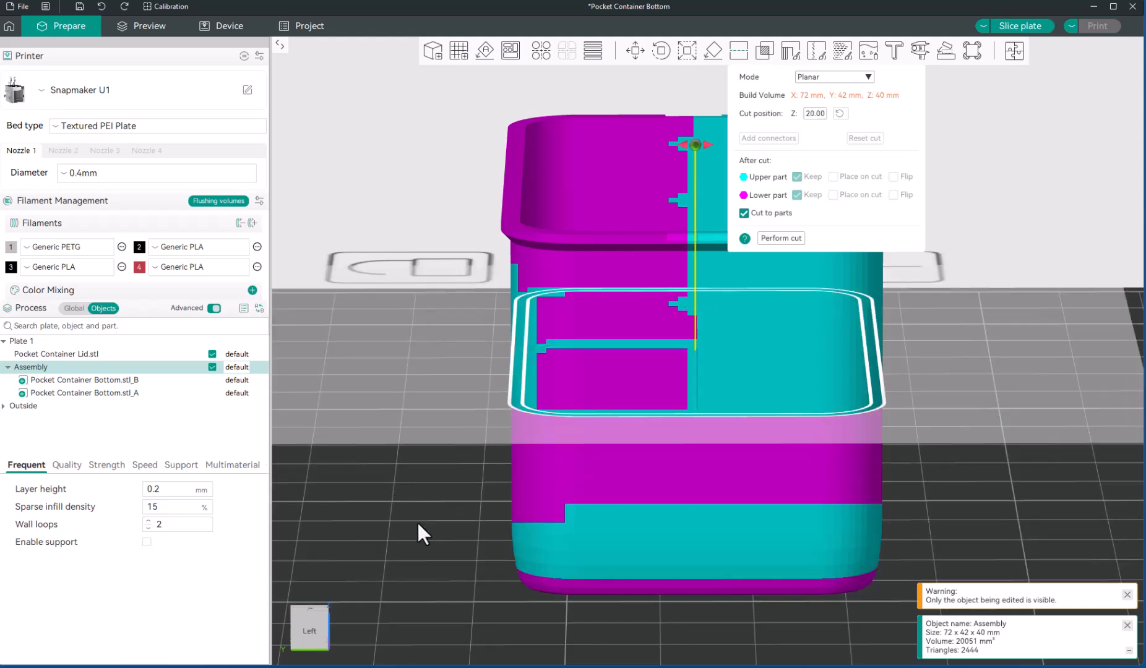
scroll(419, 531, "down", 1)
key("ctrl+z")
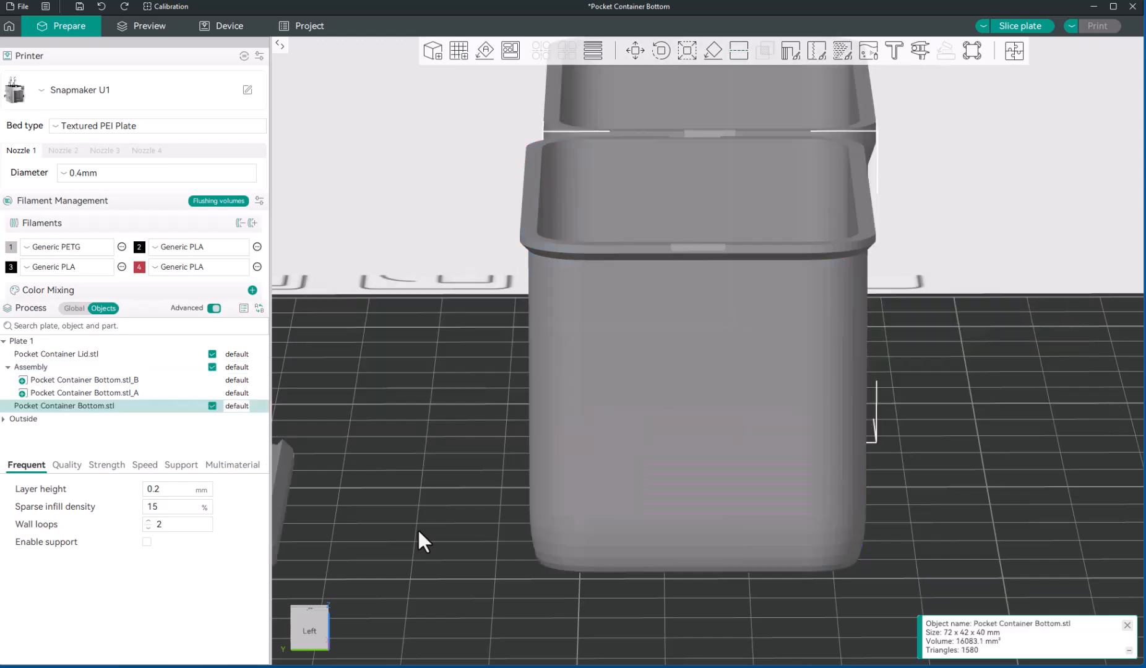
- Delete the standalone Pocket Container Bottom.stl object from the plate, keeping the assembly and the lid
scroll(417, 529, "down", 3)
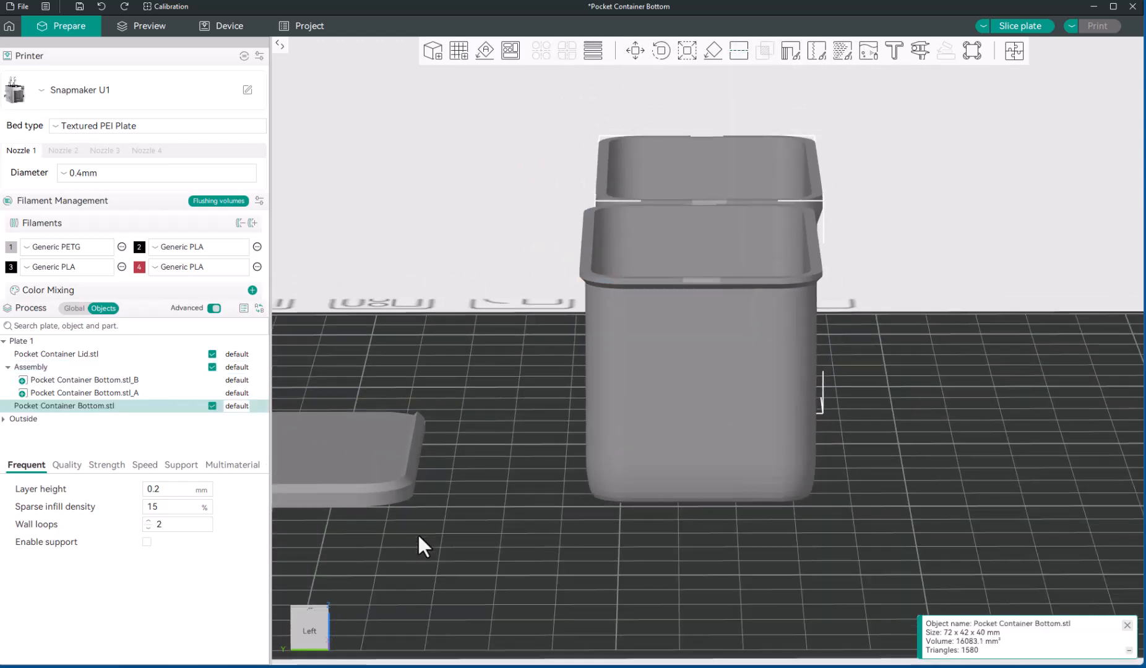
left_click_drag(422, 511, 378, 511)
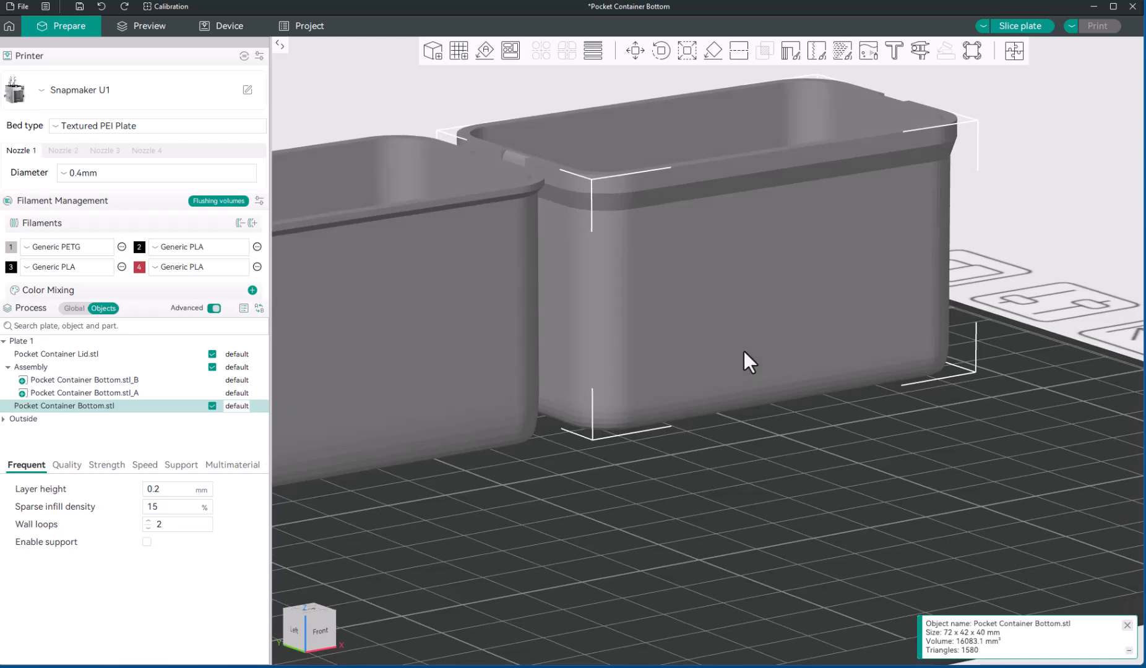
key("Delete")
scroll(776, 395, "down", 3)
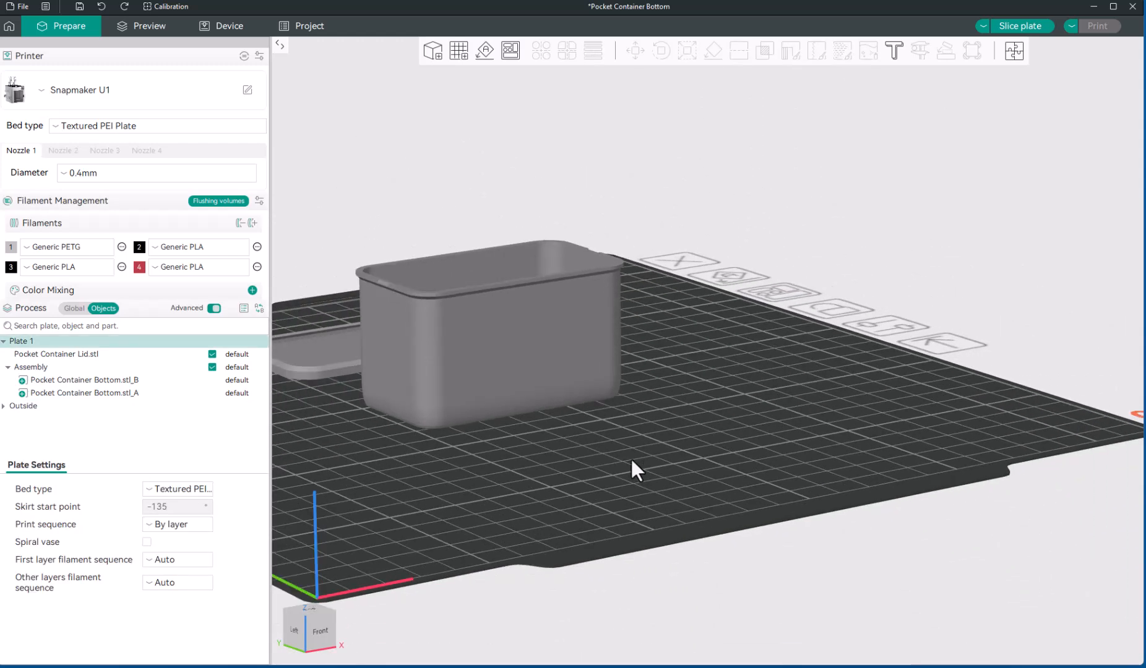
- Examine the remaining container assembly and the lid on the plate from the left side and from above
left_click_drag(631, 464, 666, 479)
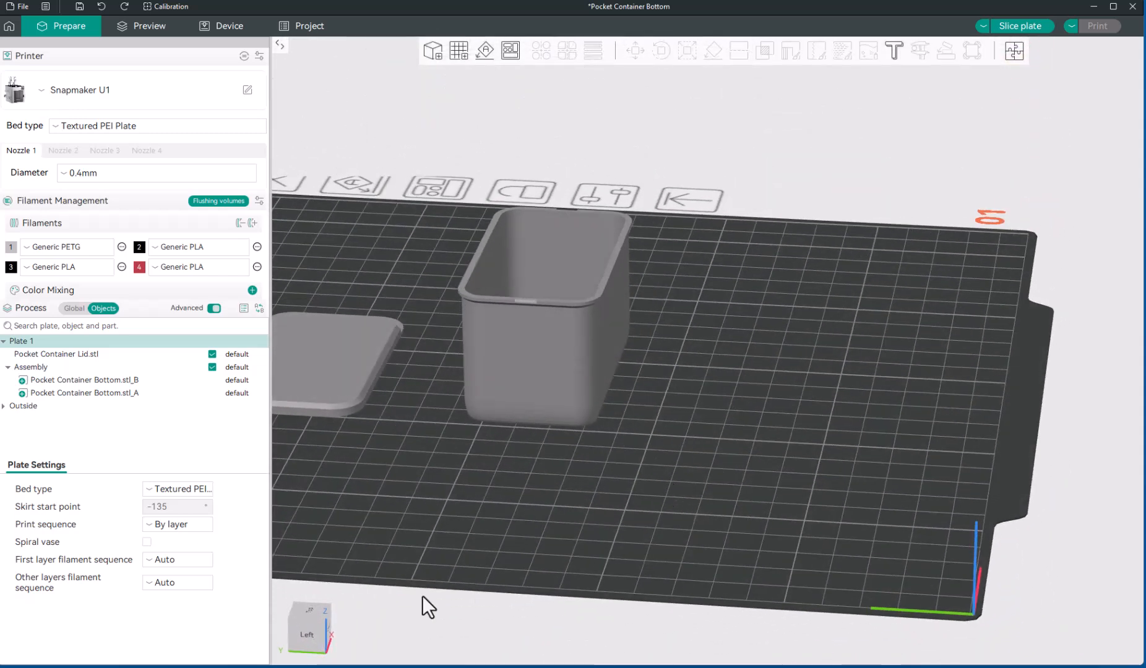
left_click(306, 636)
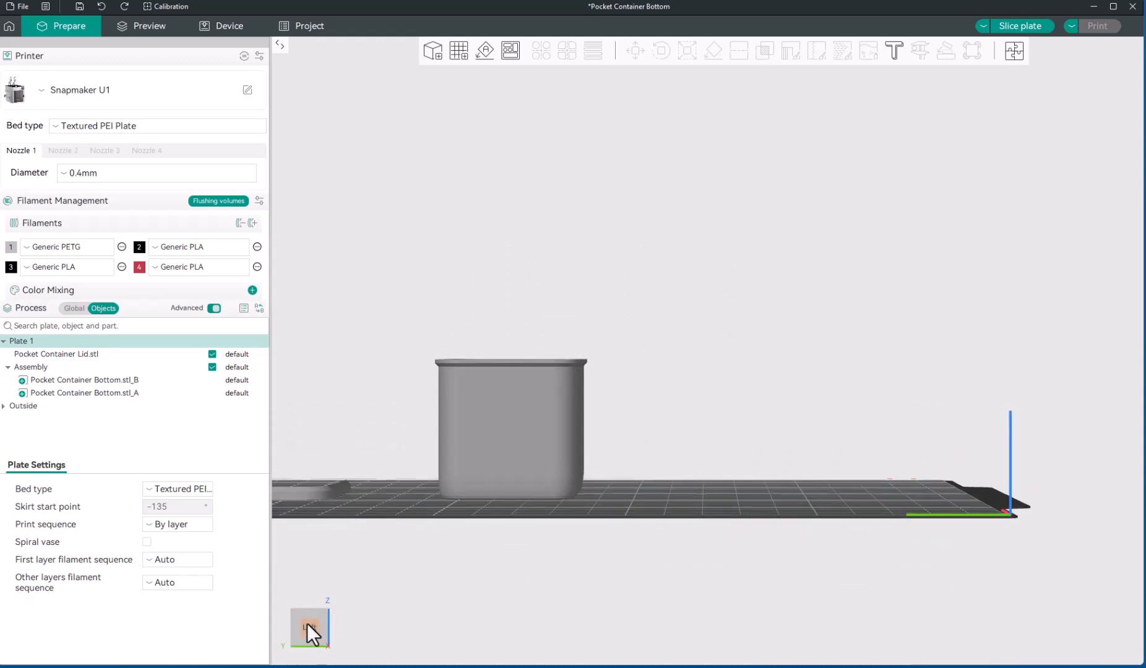
left_click(307, 623)
left_click(312, 610)
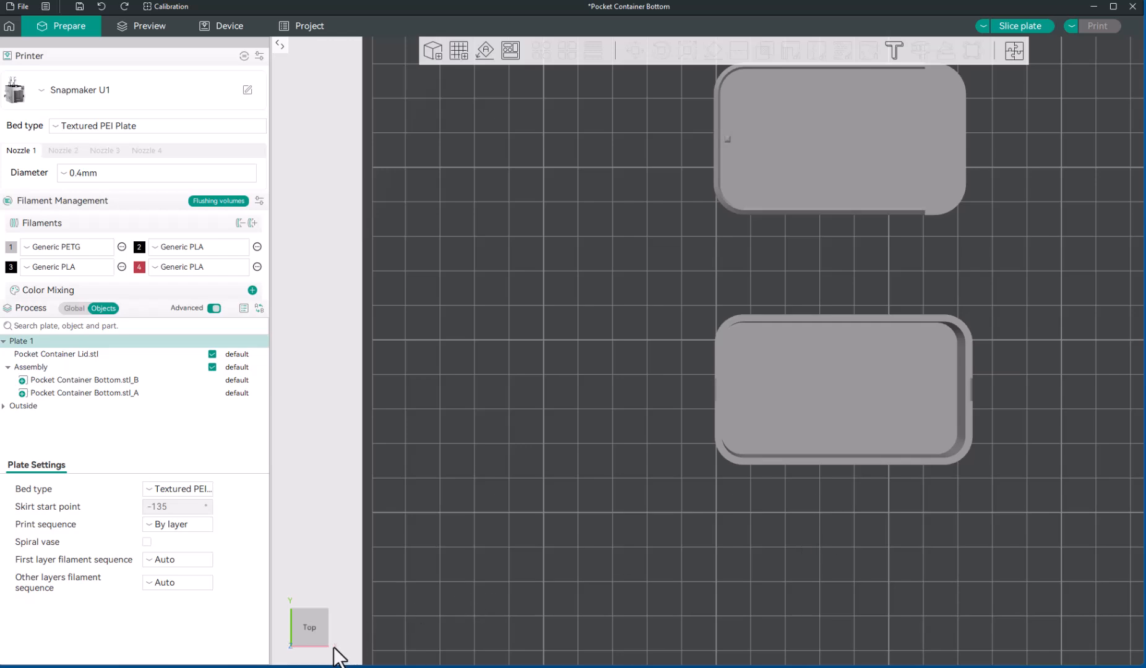
left_click_drag(310, 623, 355, 631)
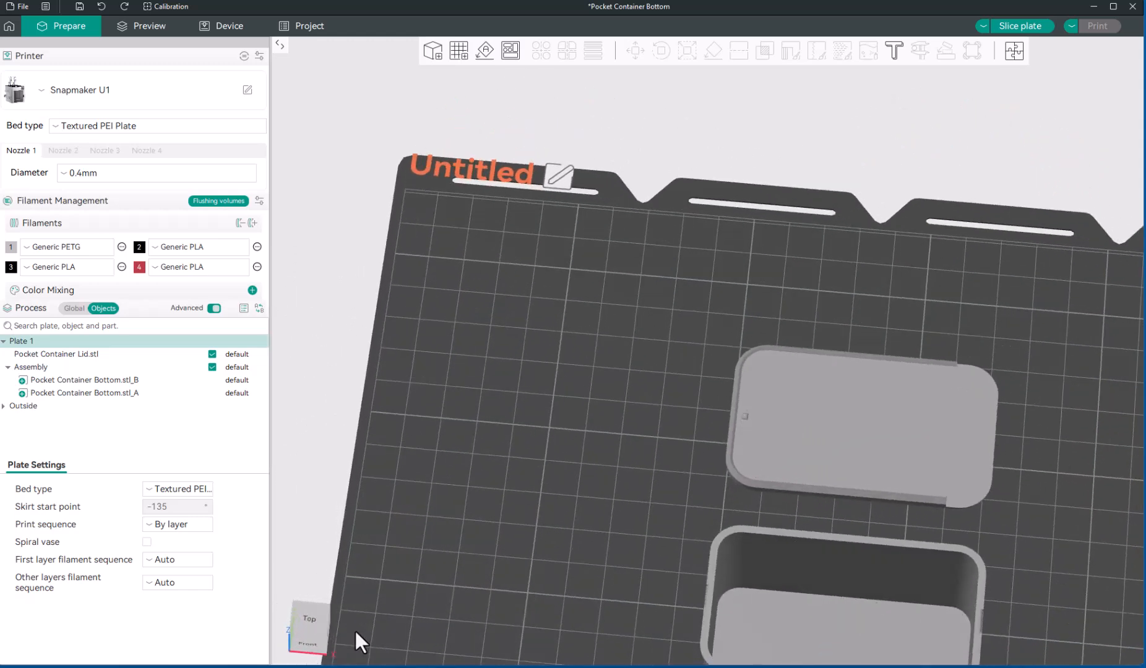
left_click(307, 624)
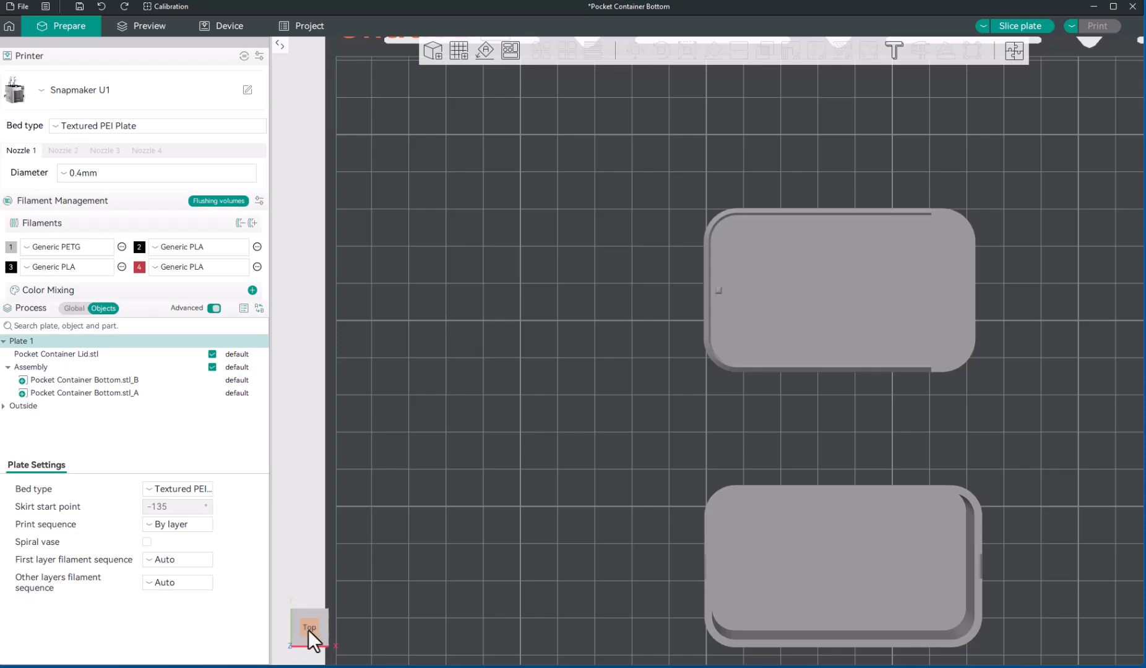
left_click_drag(321, 623, 339, 657)
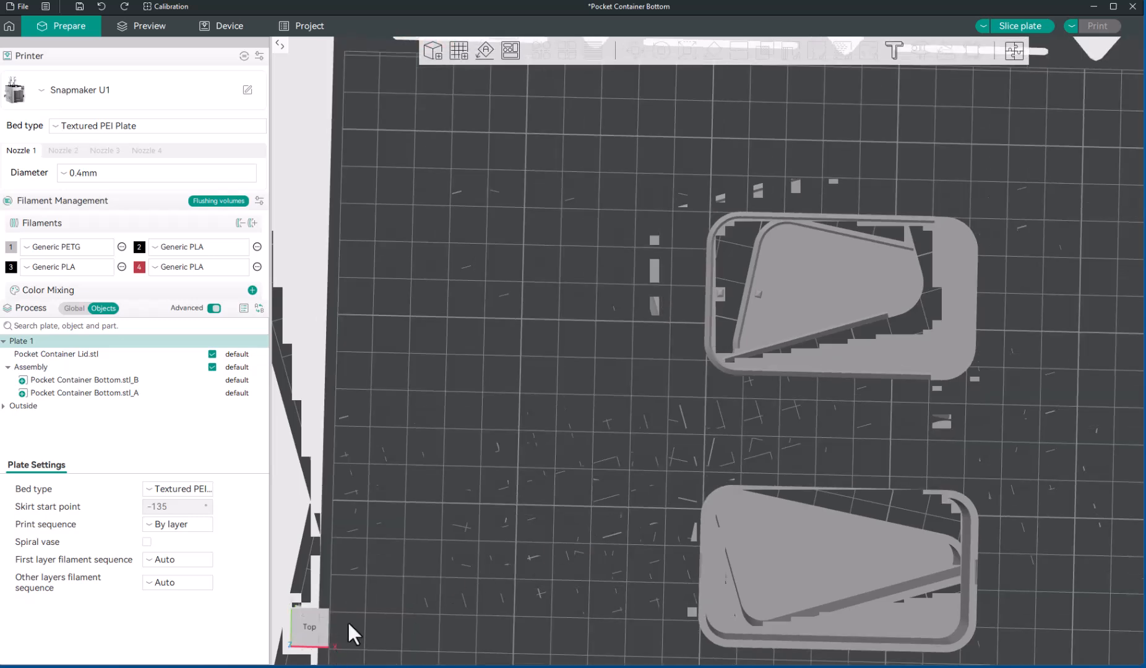
left_click(309, 626)
scroll(777, 503, "down", 2)
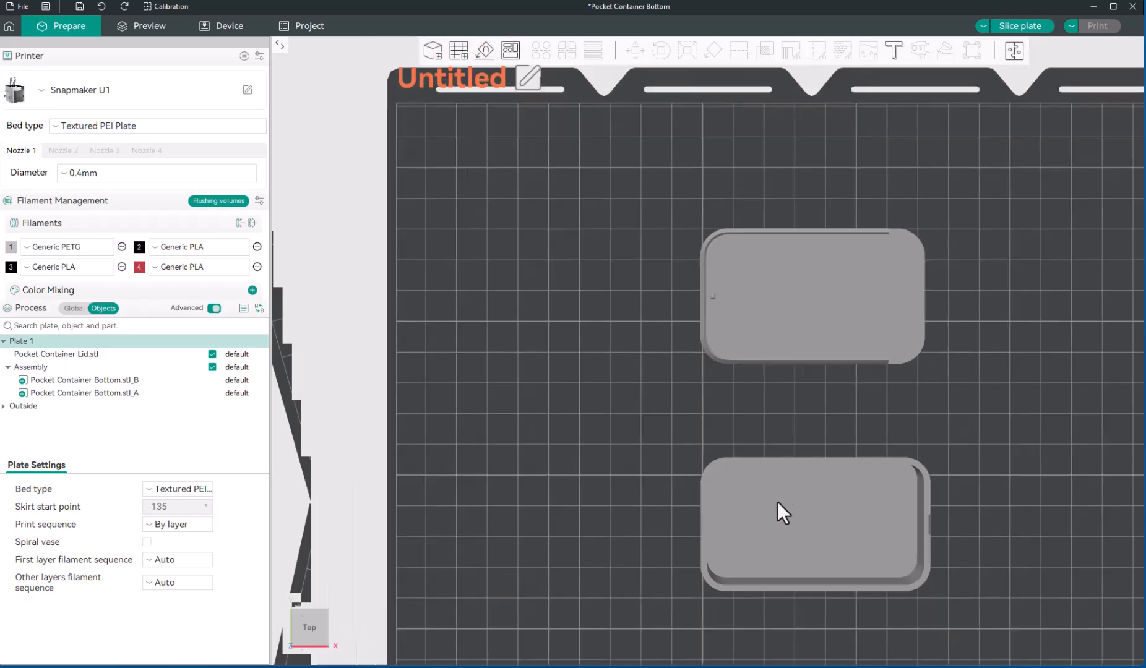
scroll(790, 523, "up", 3)
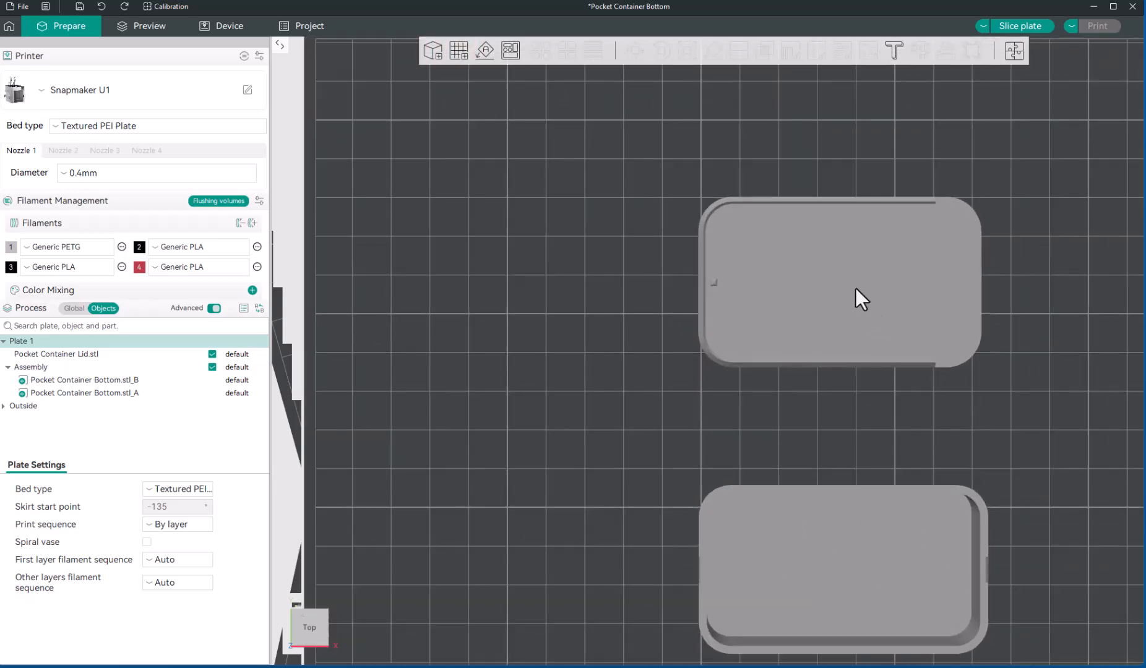
scroll(574, 459, "down", 3)
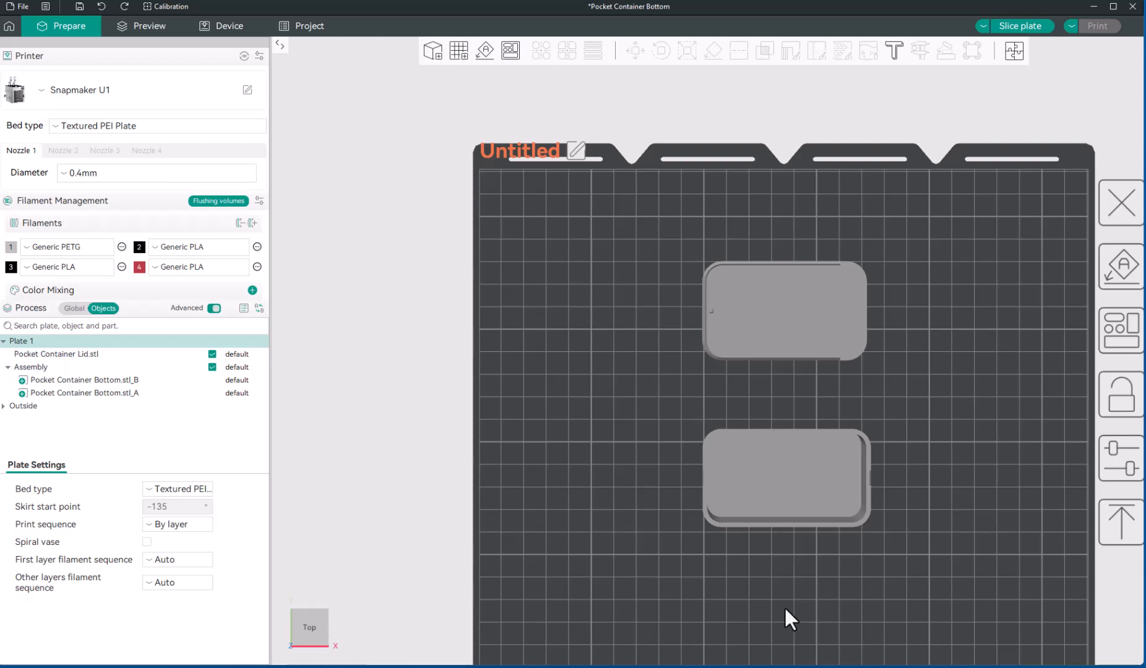
right_click_drag(784, 606, 767, 457)
scroll(755, 329, "up", 4)
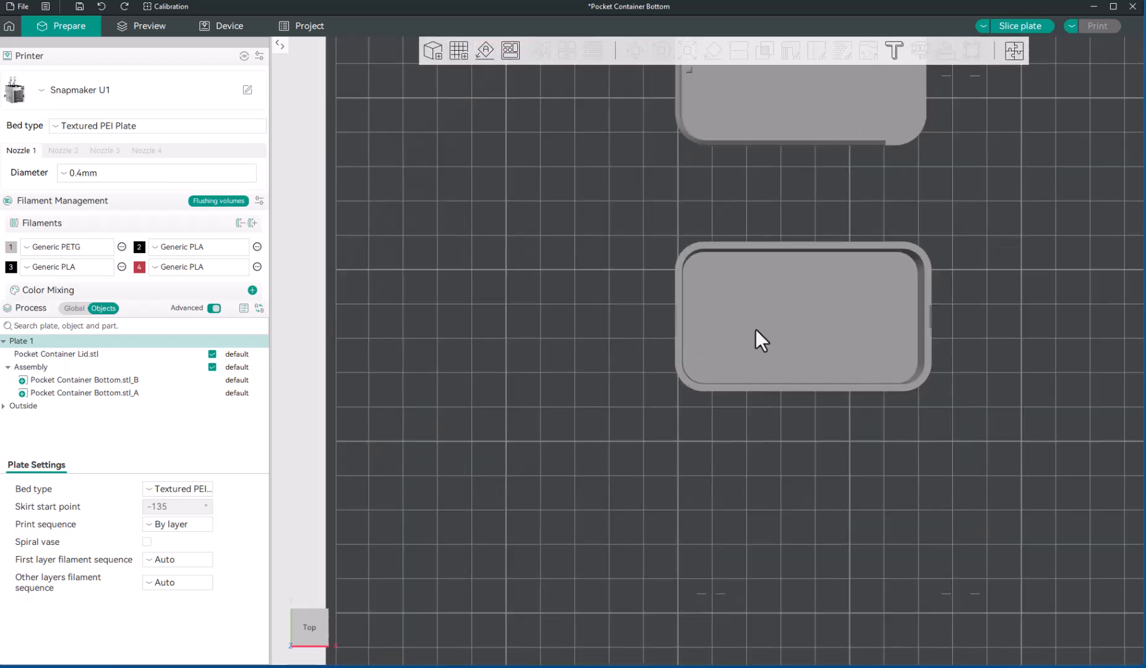
scroll(755, 329, "up", 1)
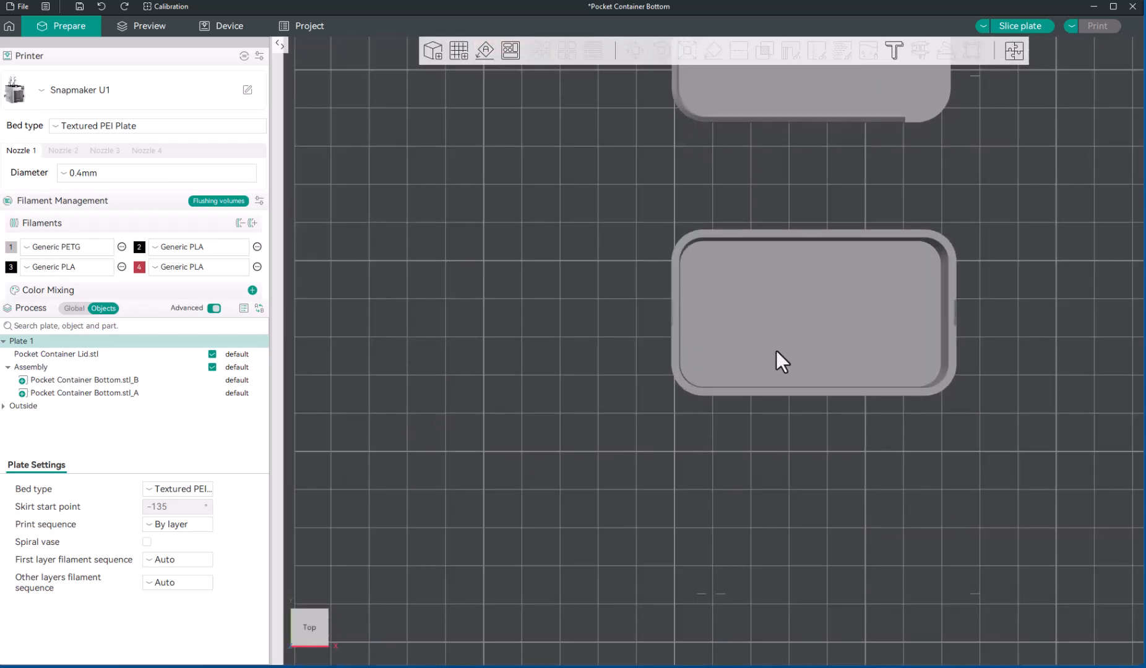
- Start a planar cut on the container assembly and rotate the cut plane 90 degrees so it stands vertically along the container's length
scroll(731, 495, "down", 6)
left_click_drag(729, 496, 681, 477)
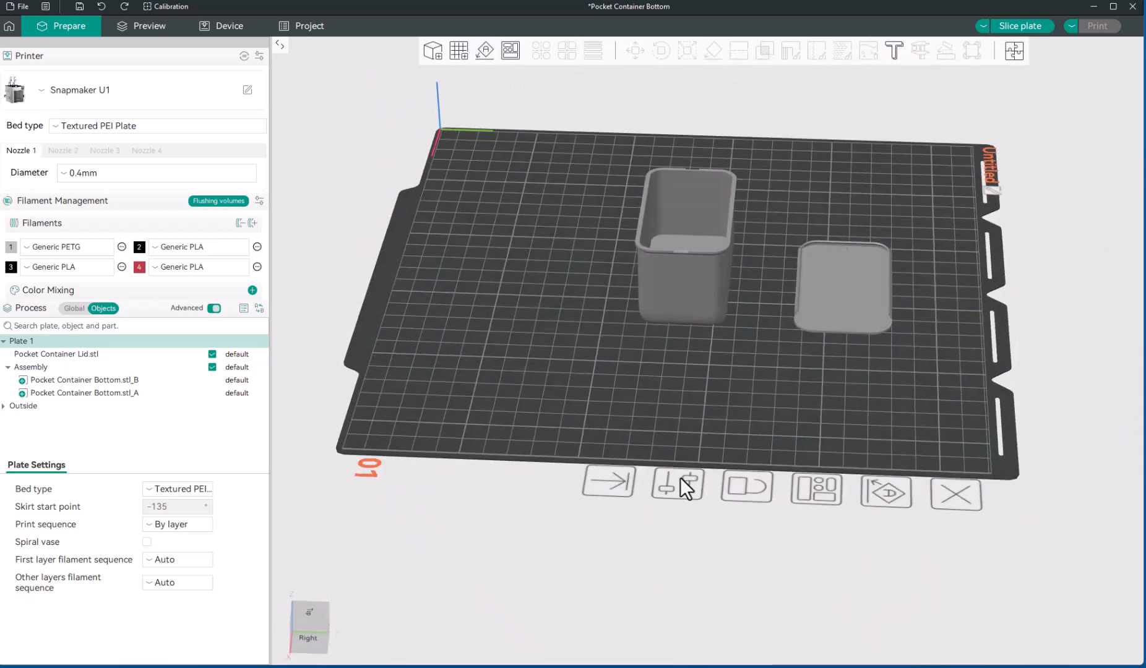
left_click(689, 286)
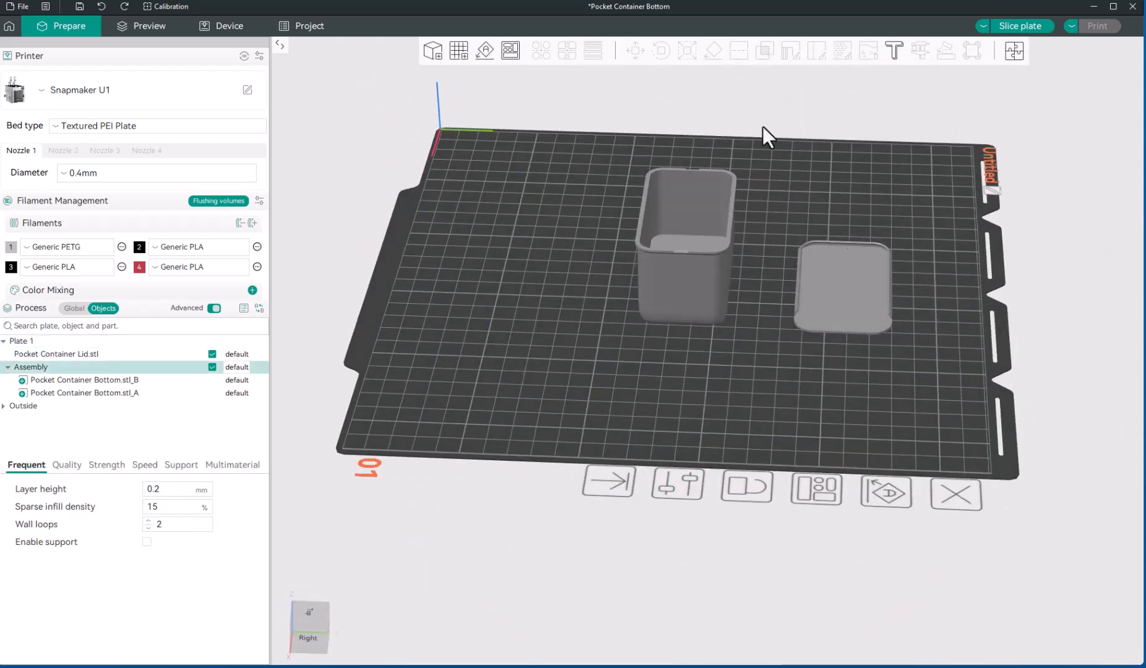
left_click(737, 49)
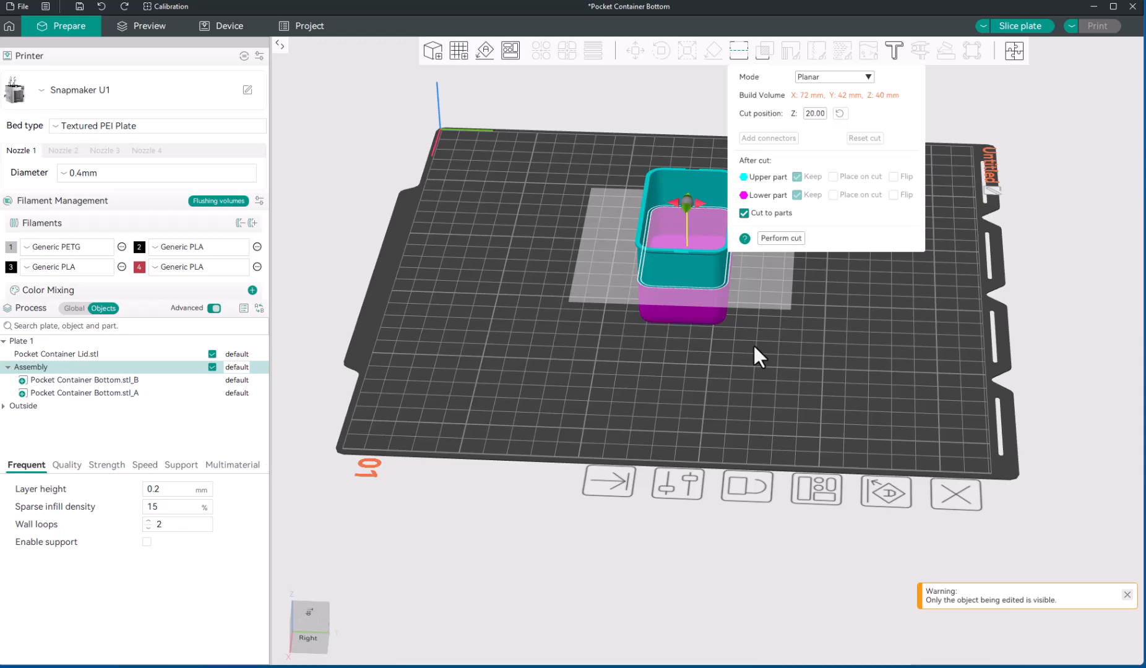
scroll(676, 213, "up", 5)
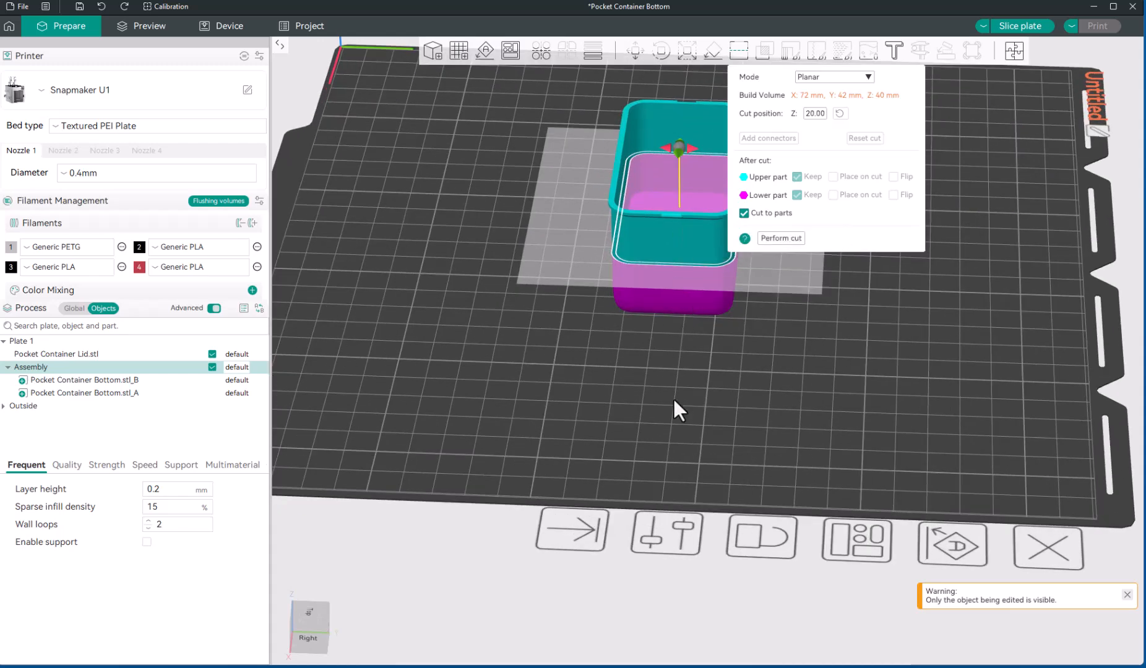
right_click_drag(675, 401, 599, 574)
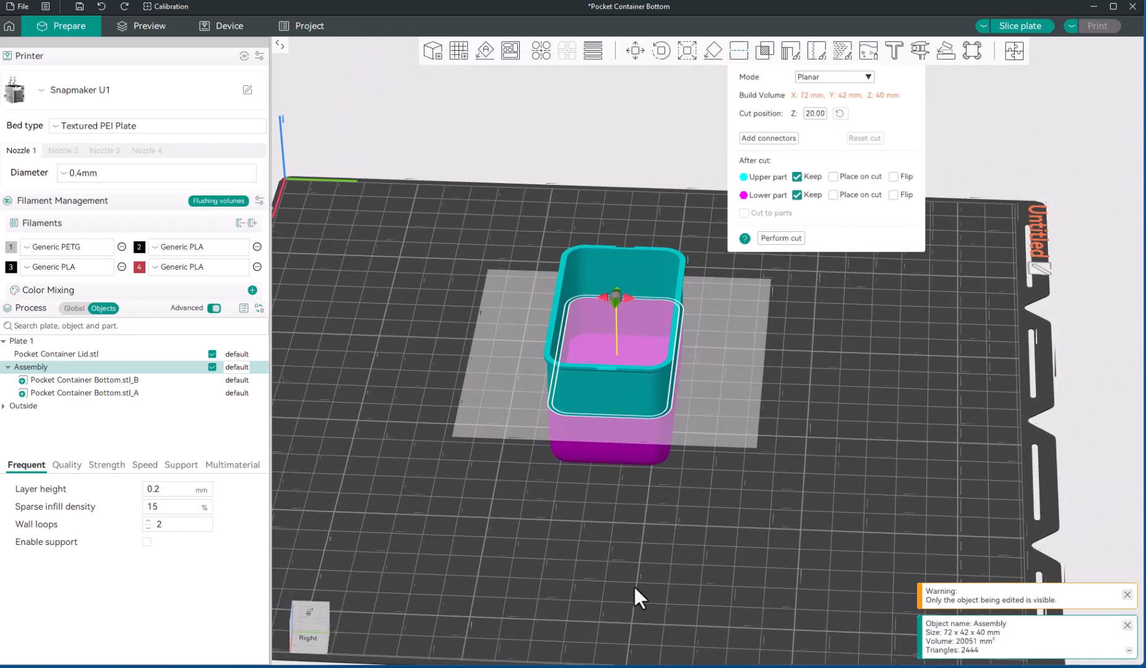
left_click_drag(634, 587, 639, 577)
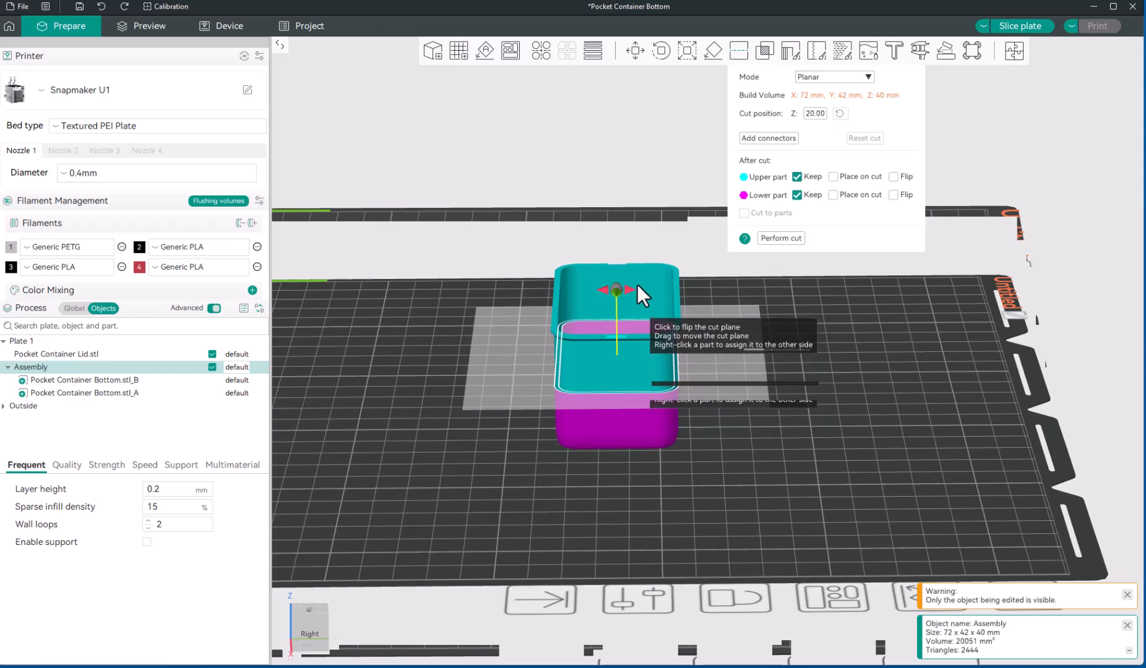
left_click_drag(627, 290, 646, 355)
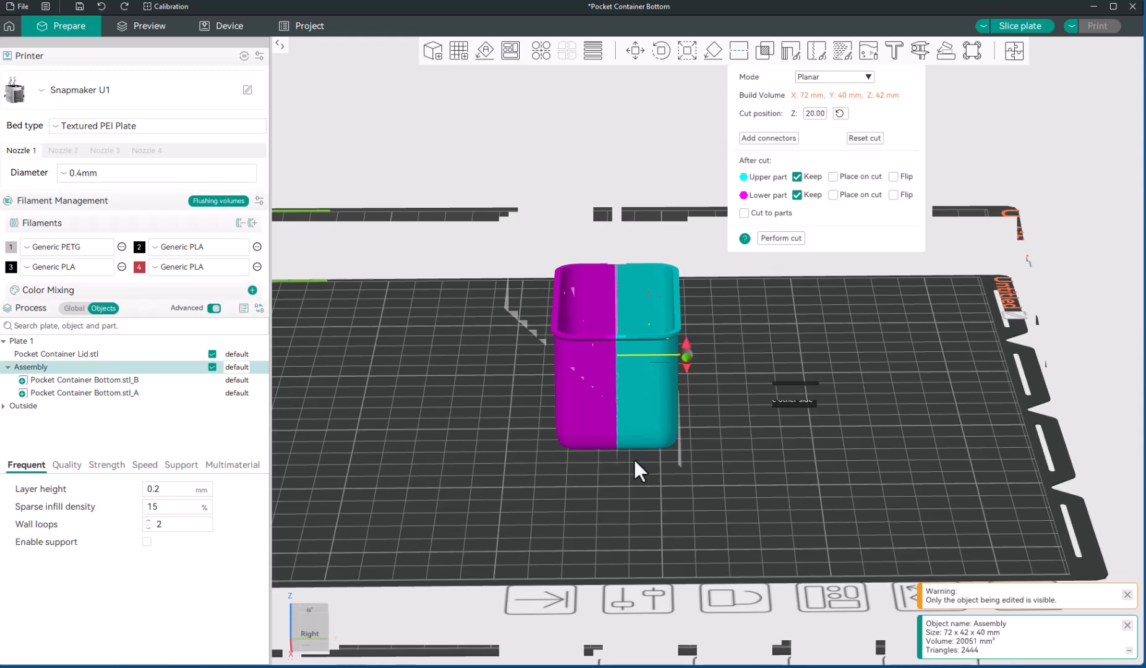
- Shift the vertical cut plane off-centre to give pieces about 30 mm and 12 mm wide, and perform the cut keeping both
scroll(605, 399, "up", 4)
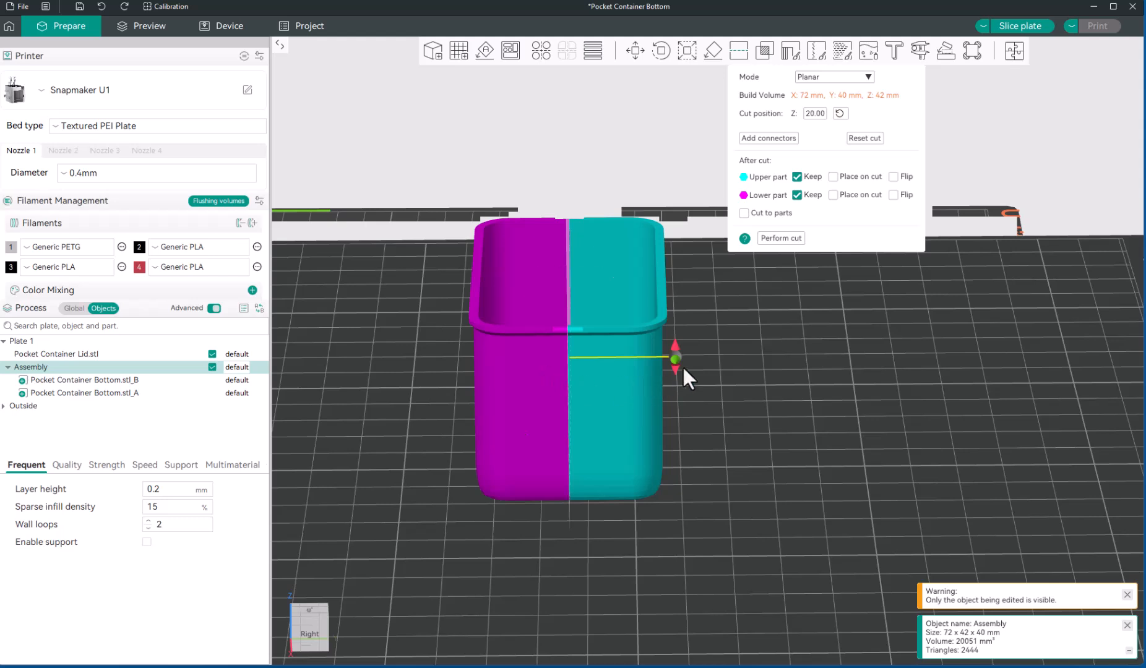
mouse_move(673, 359)
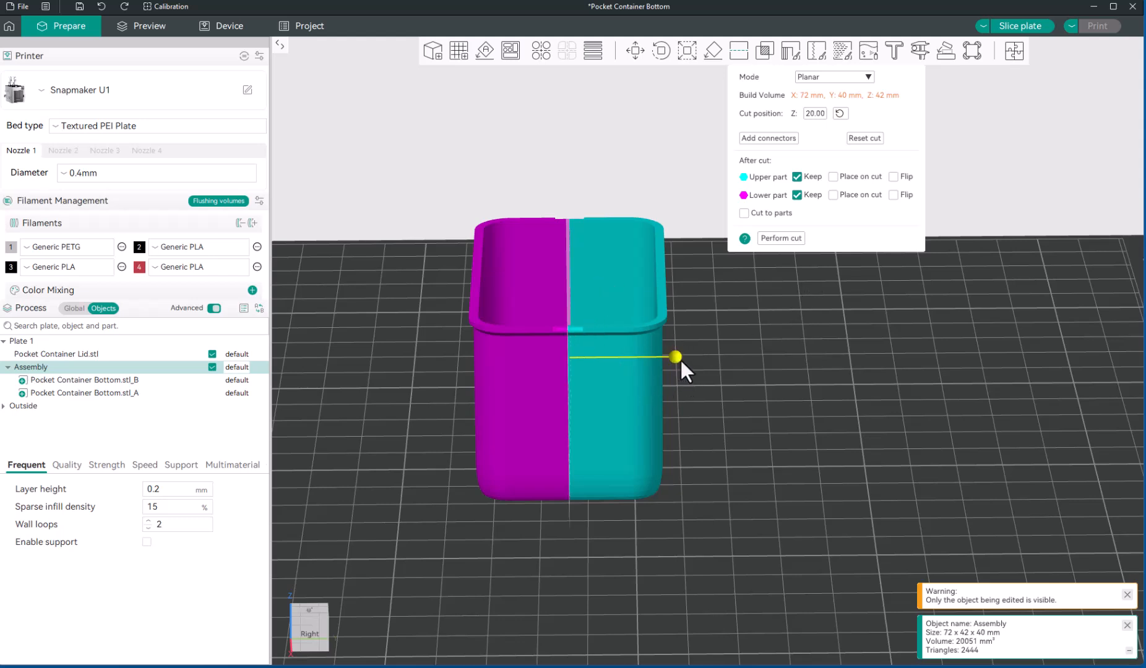
left_click_drag(681, 360, 678, 358)
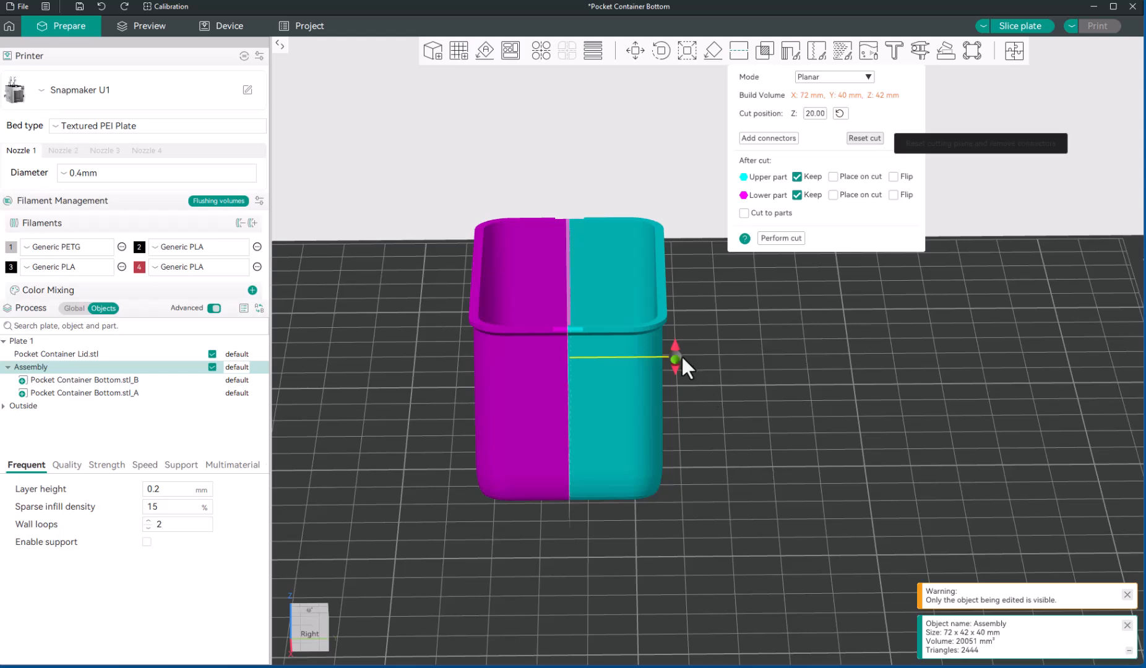
mouse_move(677, 358)
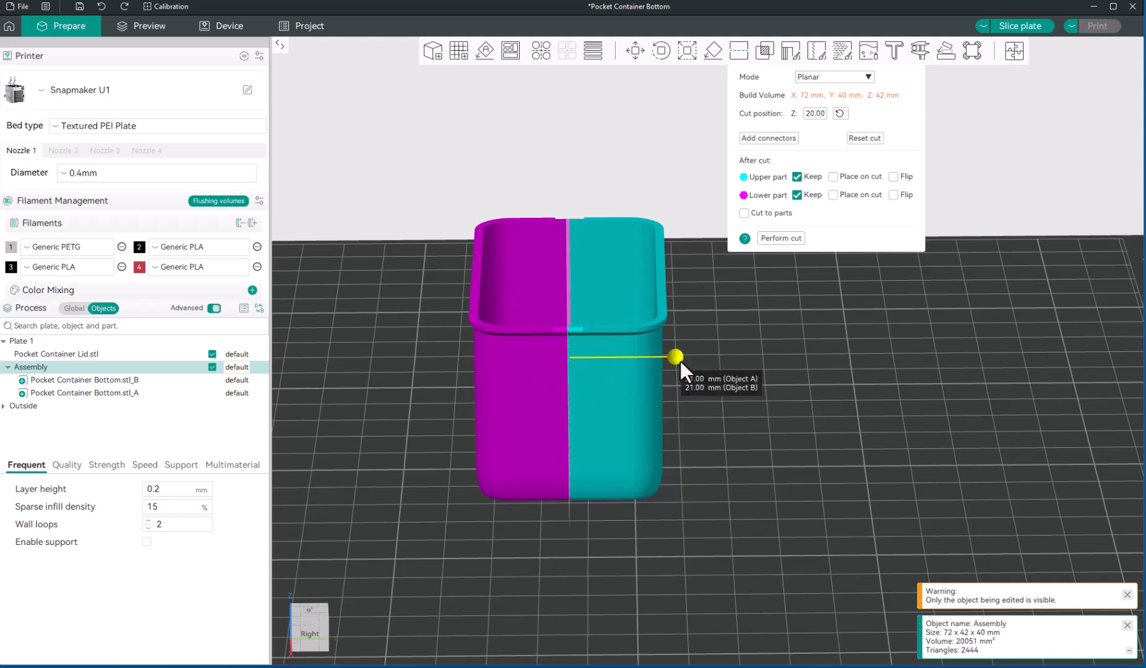
left_click_drag(681, 361, 635, 345)
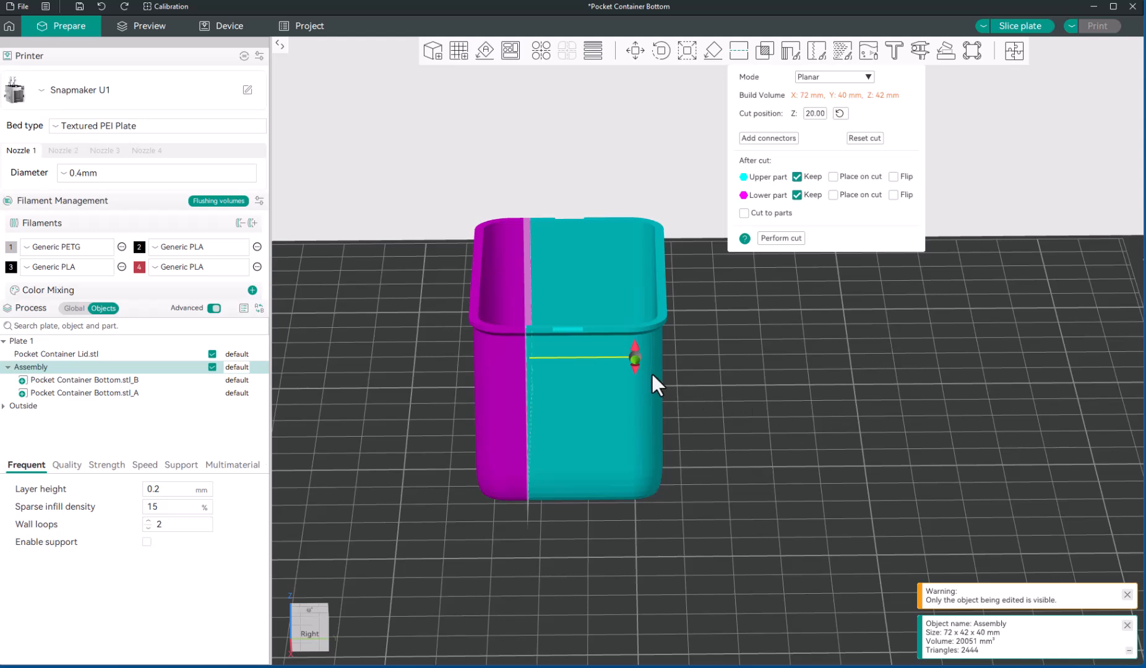
mouse_move(640, 360)
left_click(782, 238)
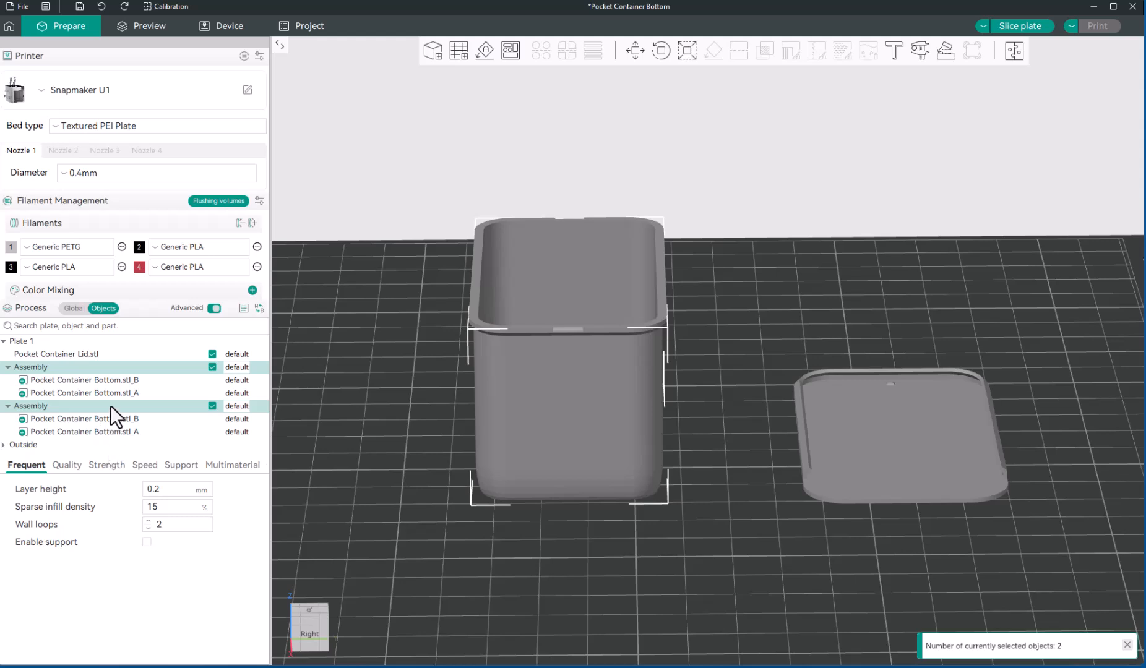
left_click(374, 476)
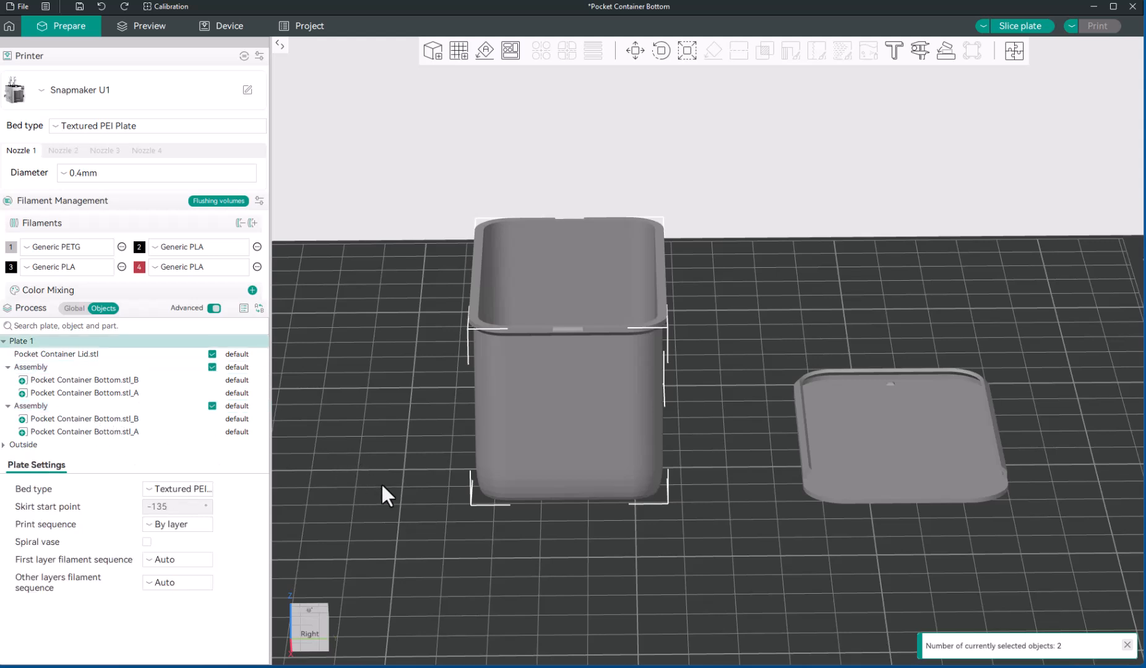
- Try to move the larger cut assembly away from the smaller piece, and undo the move
left_click(122, 384)
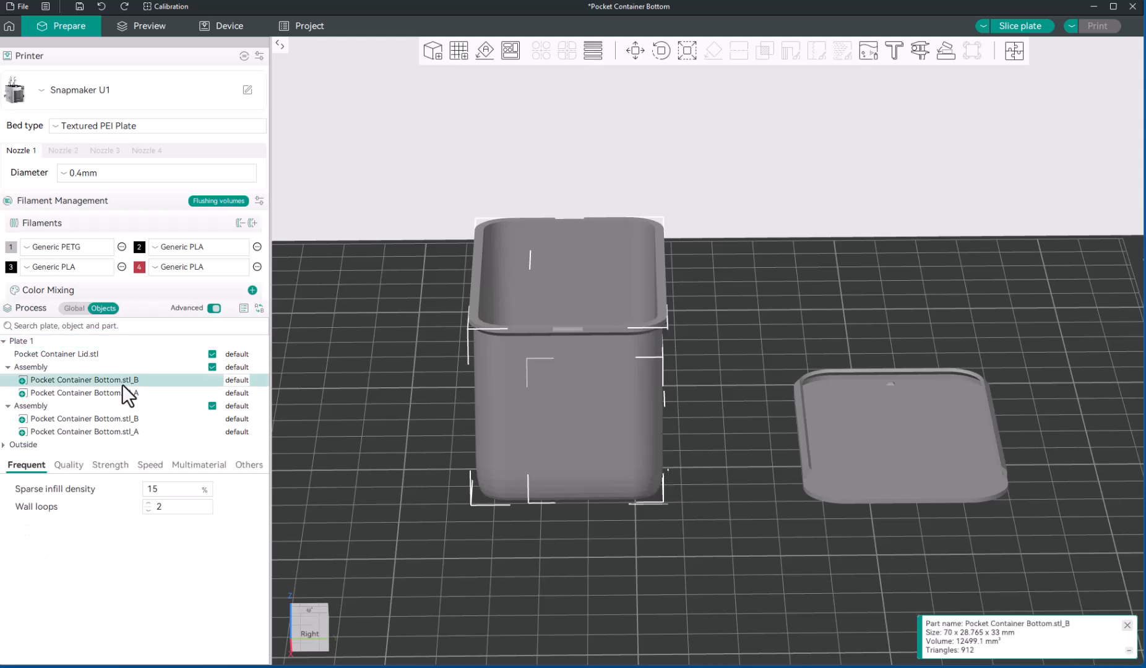
left_click(352, 430)
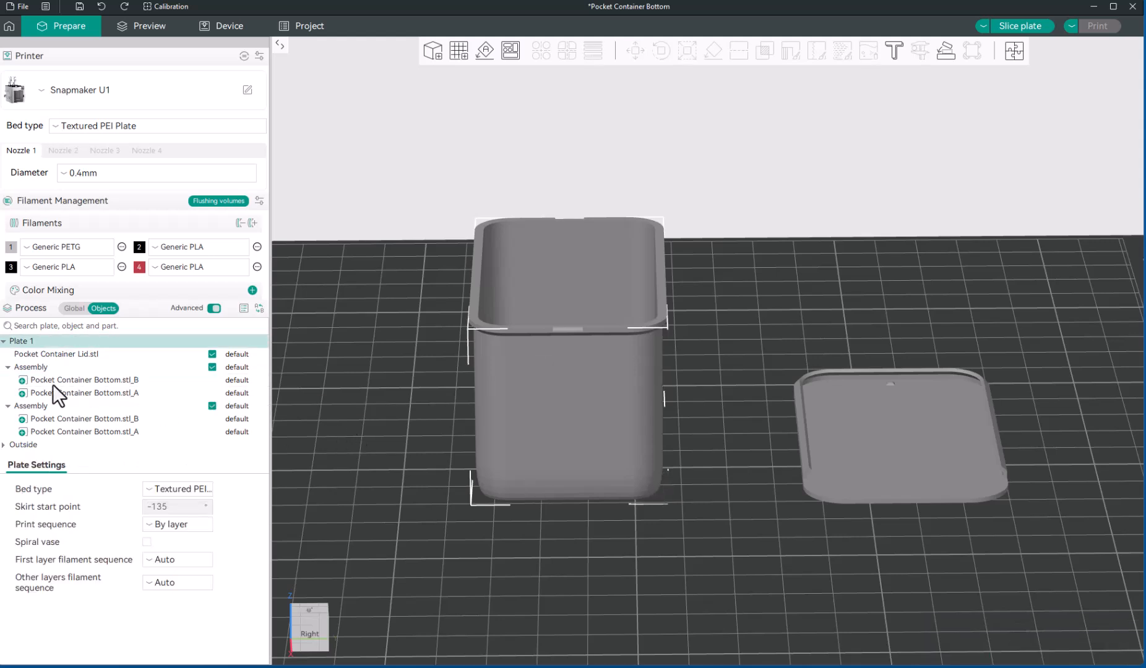
left_click(31, 368)
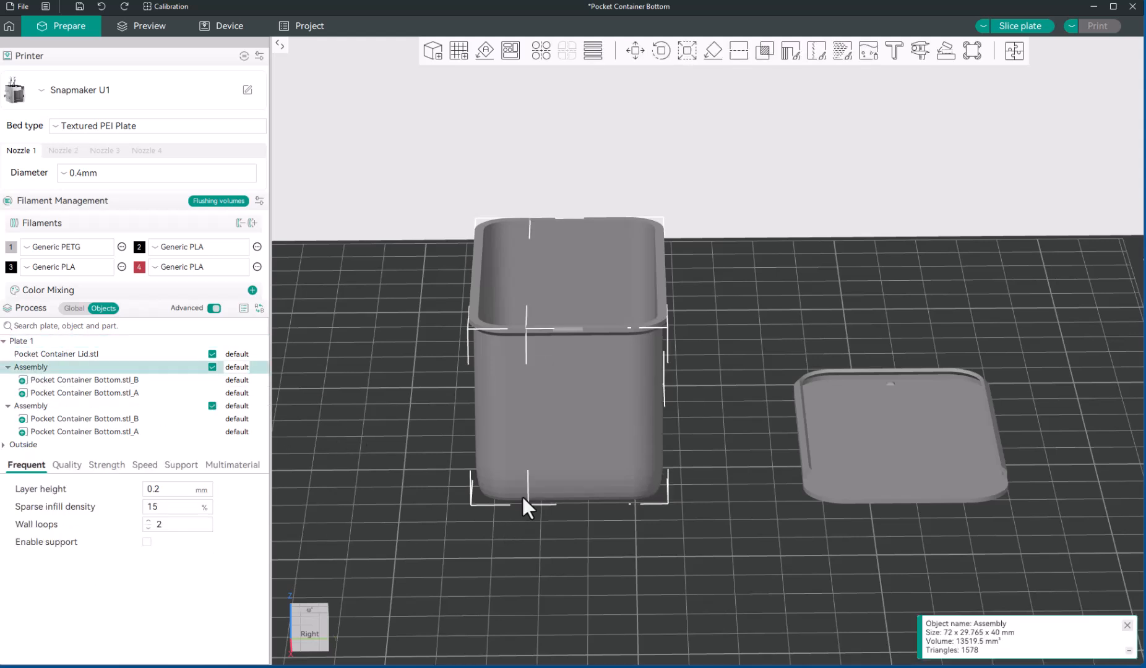
left_click_drag(592, 432, 696, 443)
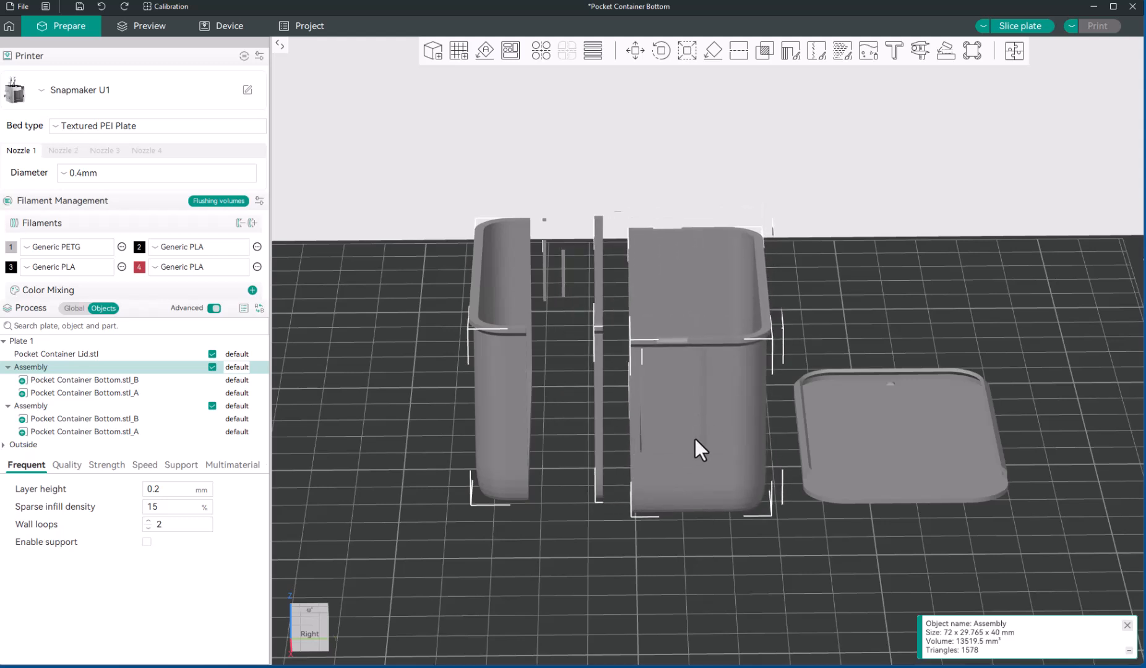
key("ctrl+z")
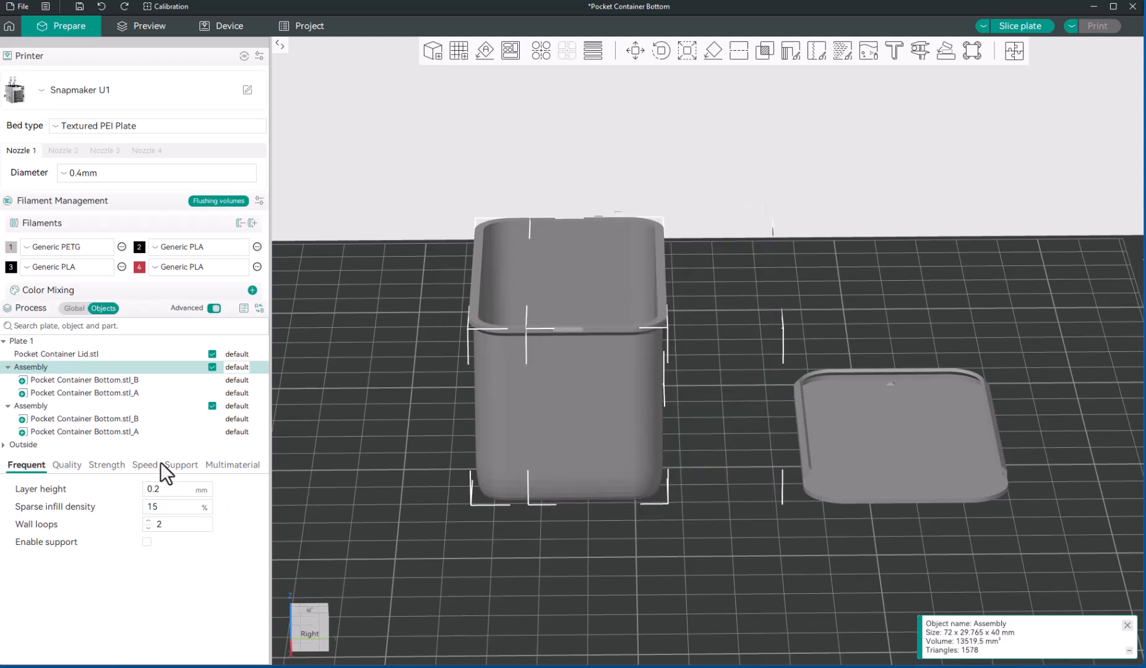
- Pull the rim part Pocket Container Bottom.stl_A of the smaller assembly outward away from its body, and select the larger assembly
left_click(135, 432)
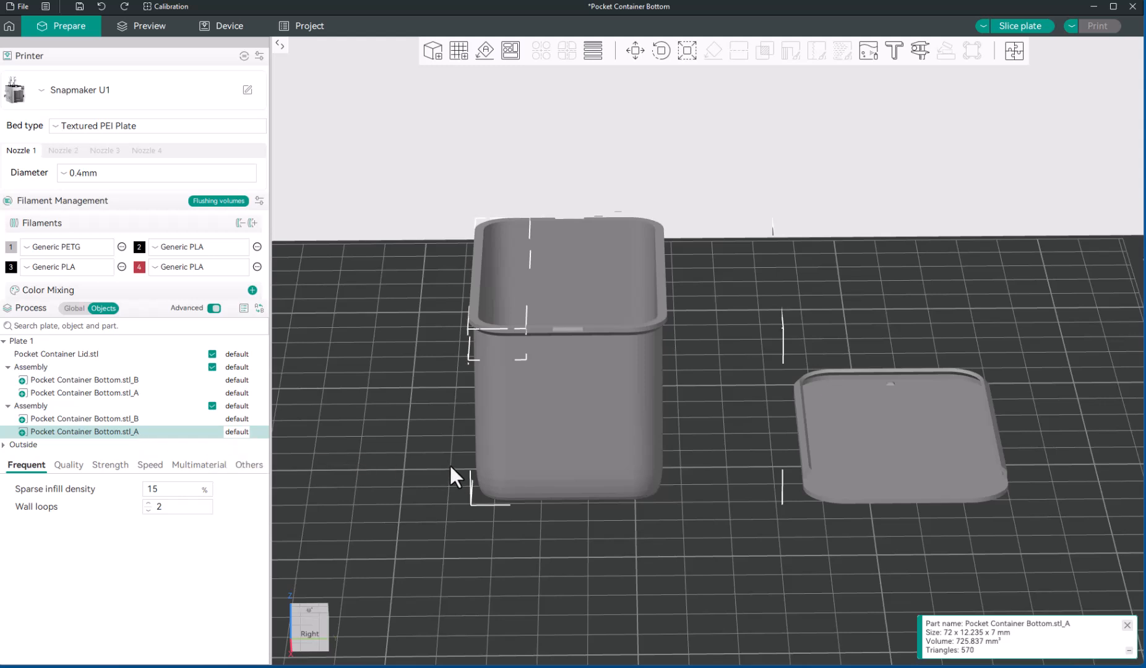
left_click_drag(506, 355, 441, 339)
left_click(597, 338)
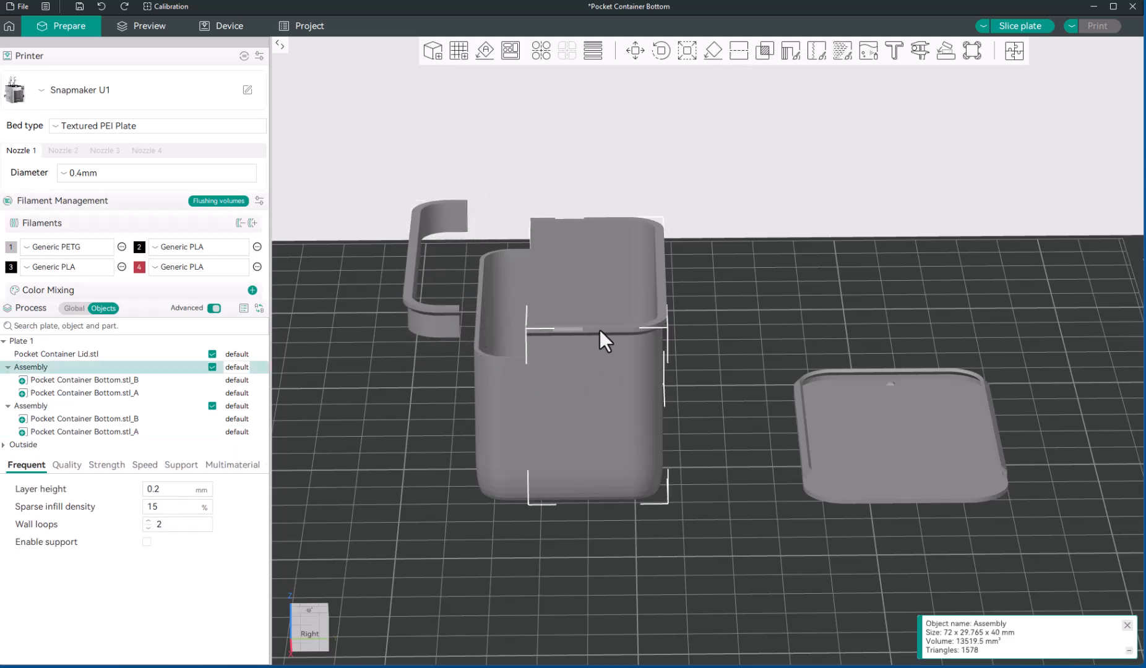
- Move the larger cut assembly well away from the smaller piece, and shift the smaller assembly slightly on the plate
left_click_drag(597, 378, 681, 463)
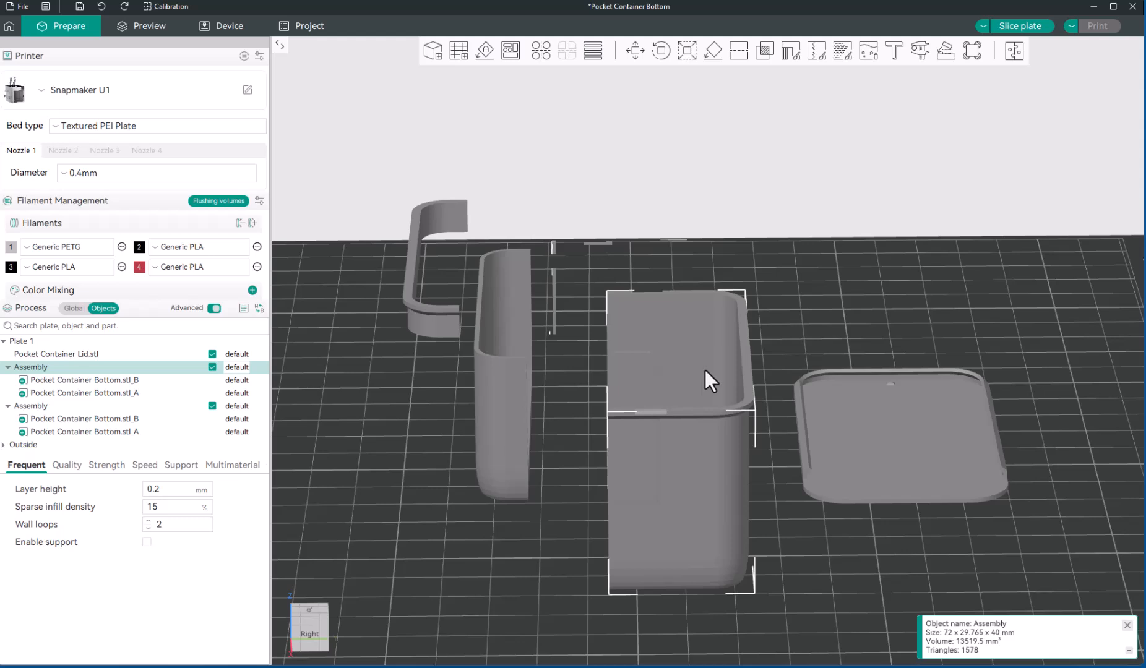
left_click_drag(705, 370, 723, 344)
mouse_move(521, 413)
left_mouse_down()
mouse_move(512, 455)
mouse_move(513, 425)
left_mouse_up()
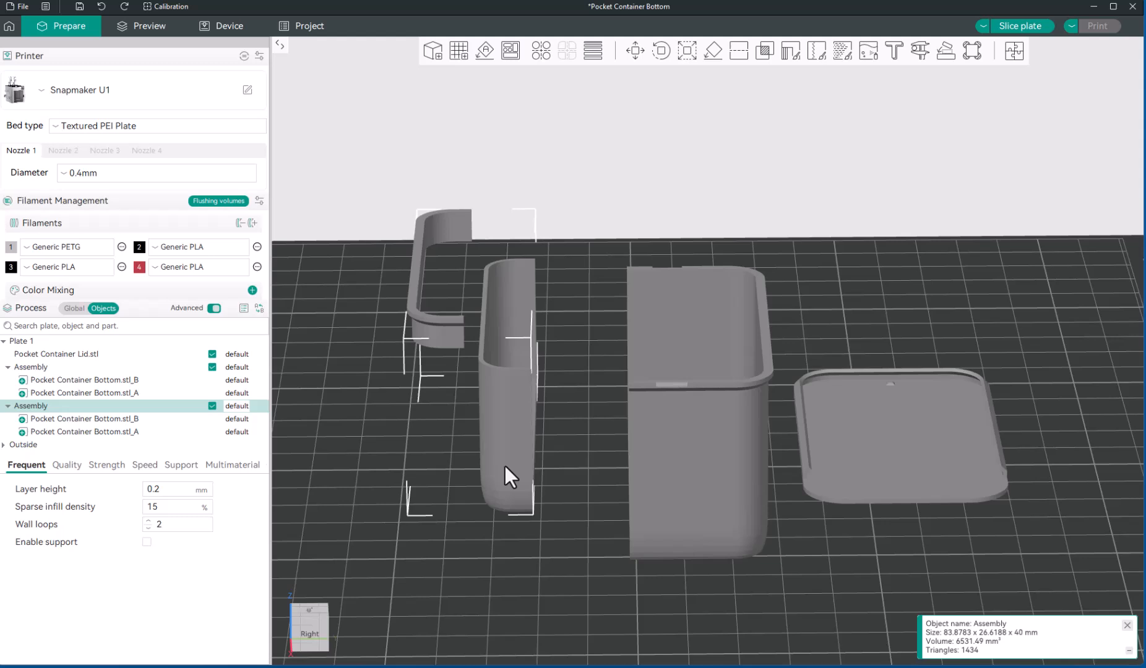
left_click_drag(505, 465, 500, 455)
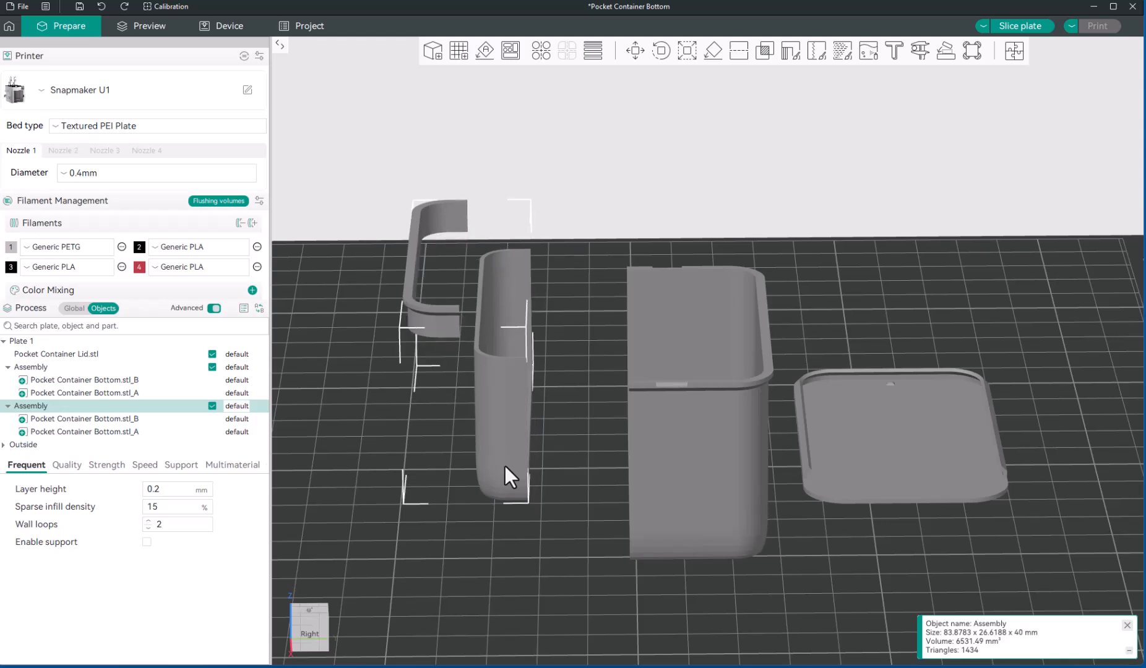
- Undo the moves of both assemblies and the earlier outward pull of the smaller assembly's rim part
key("ctrl+z")
key("ctrl+z")
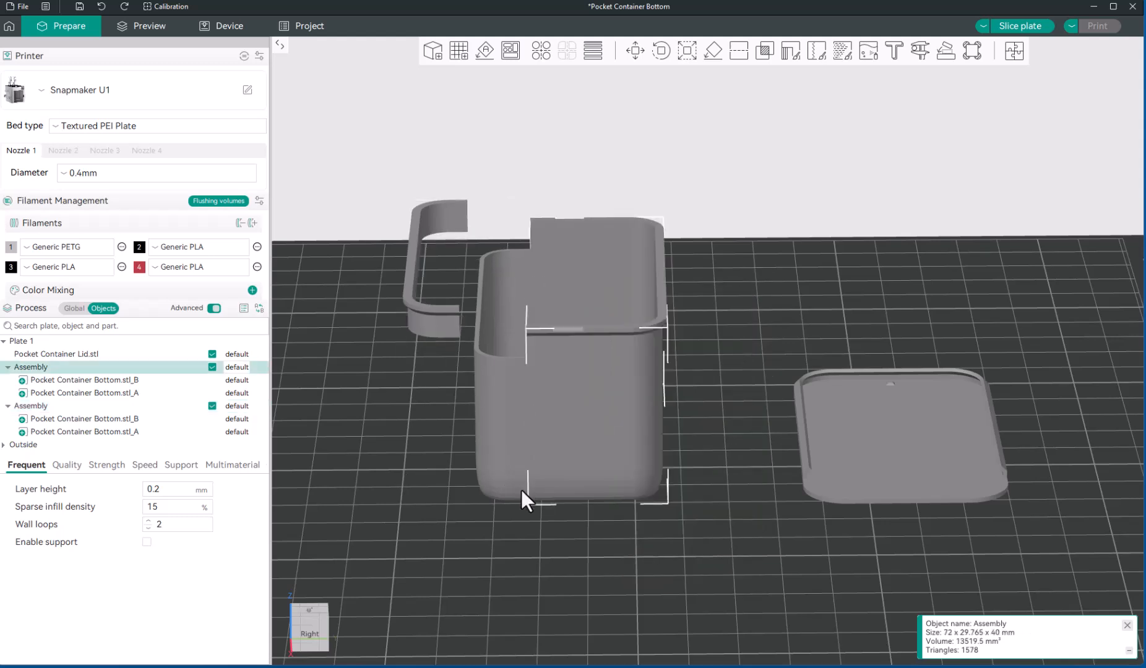
key("ctrl+z")
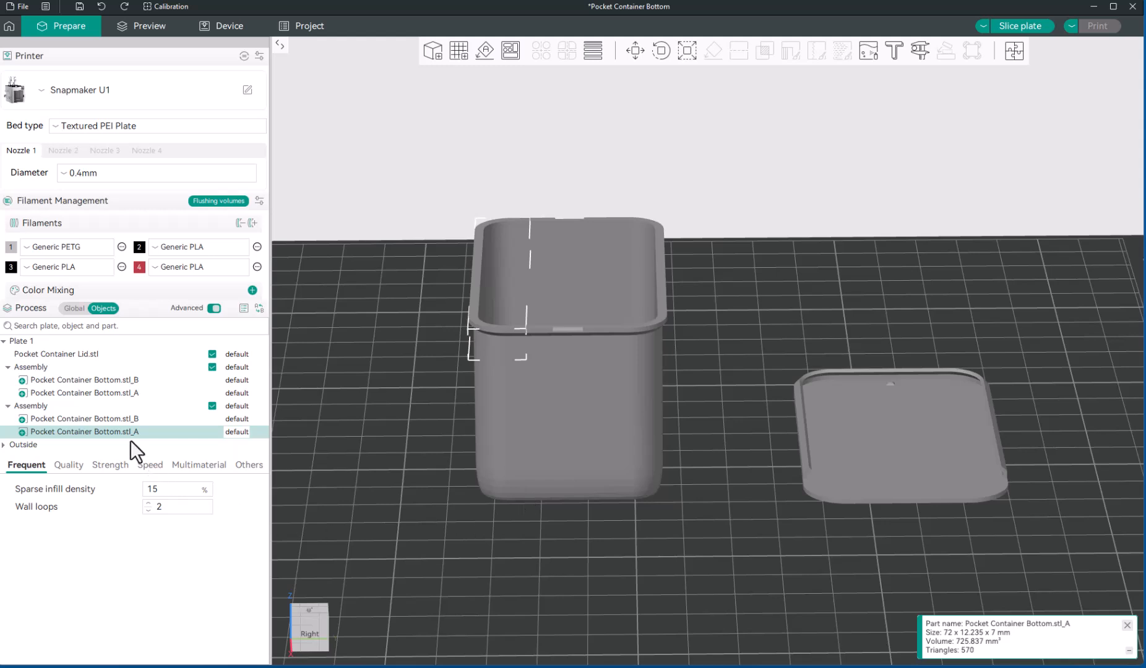
- Examine the commands available for the smaller assembly's two Pocket Container Bottom parts and for that assembly as a whole
left_click(112, 419)
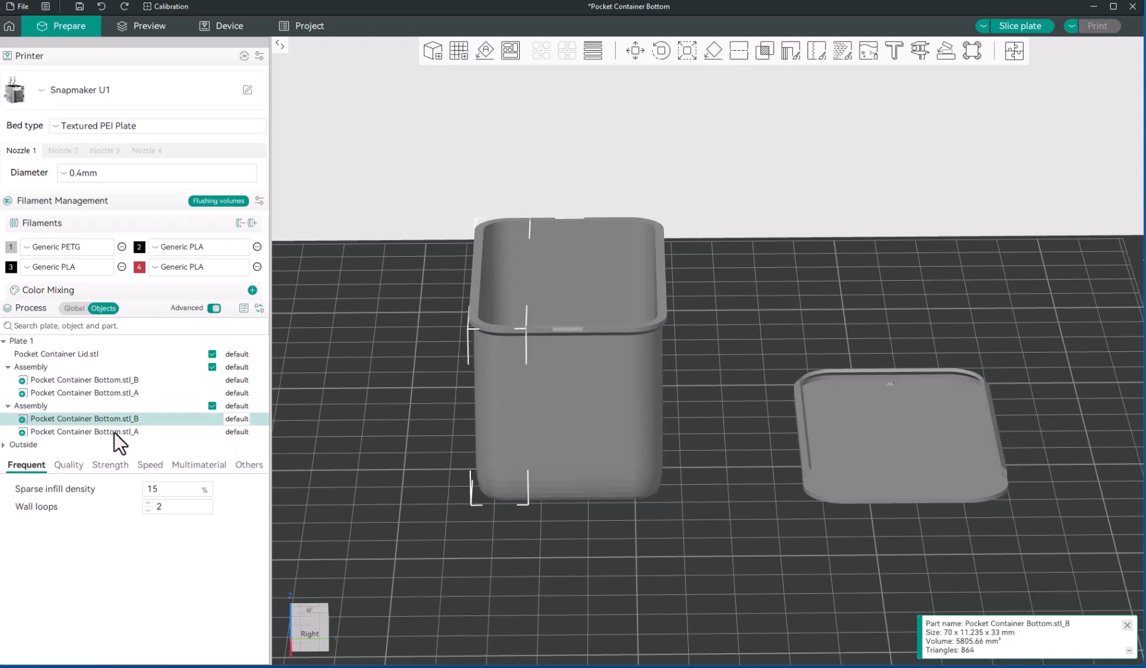
left_click(114, 431, "ctrl")
right_click(113, 431)
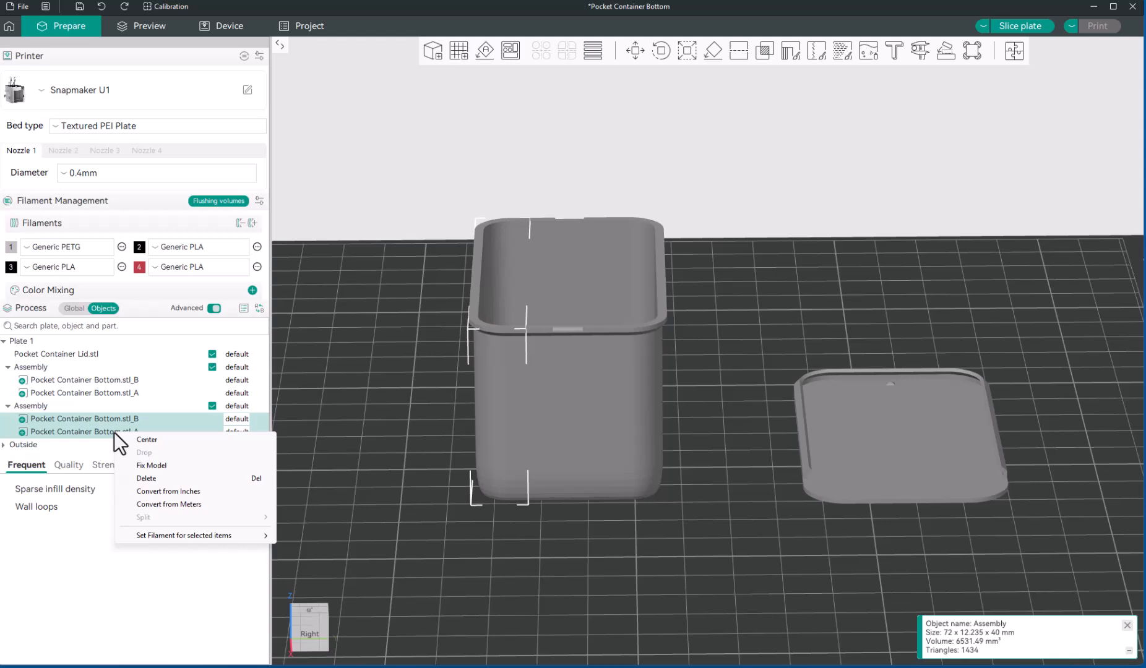
left_click(96, 428)
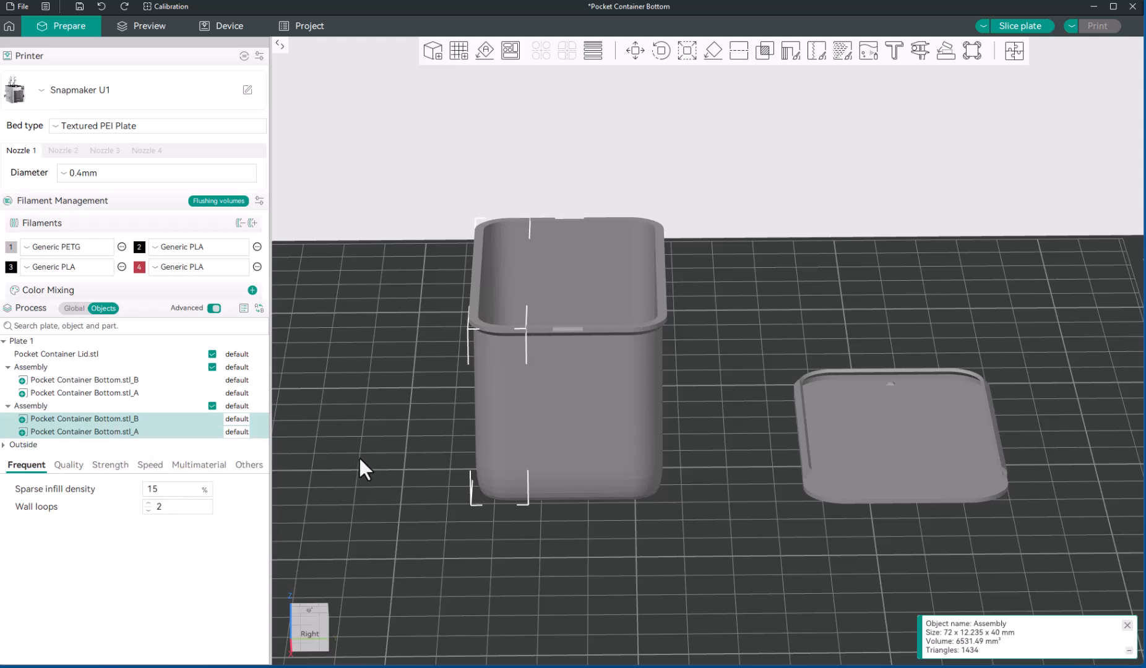
right_click(487, 372)
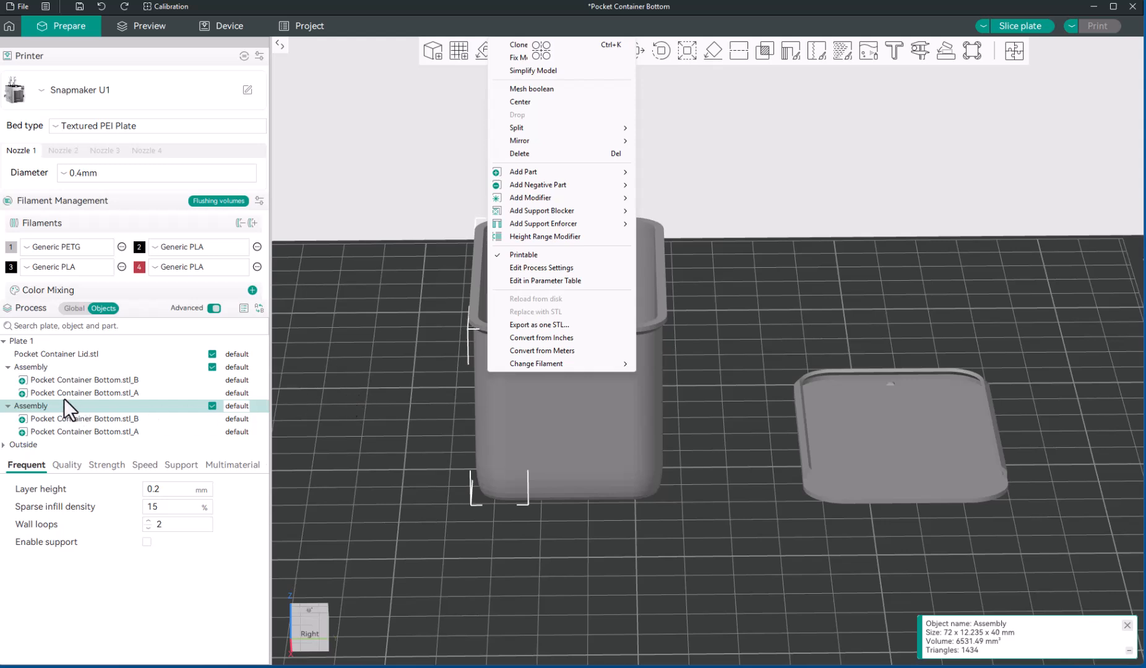
- Select each assembly as a whole, try to move the smaller one outward from the larger, and undo the move
left_click(24, 365)
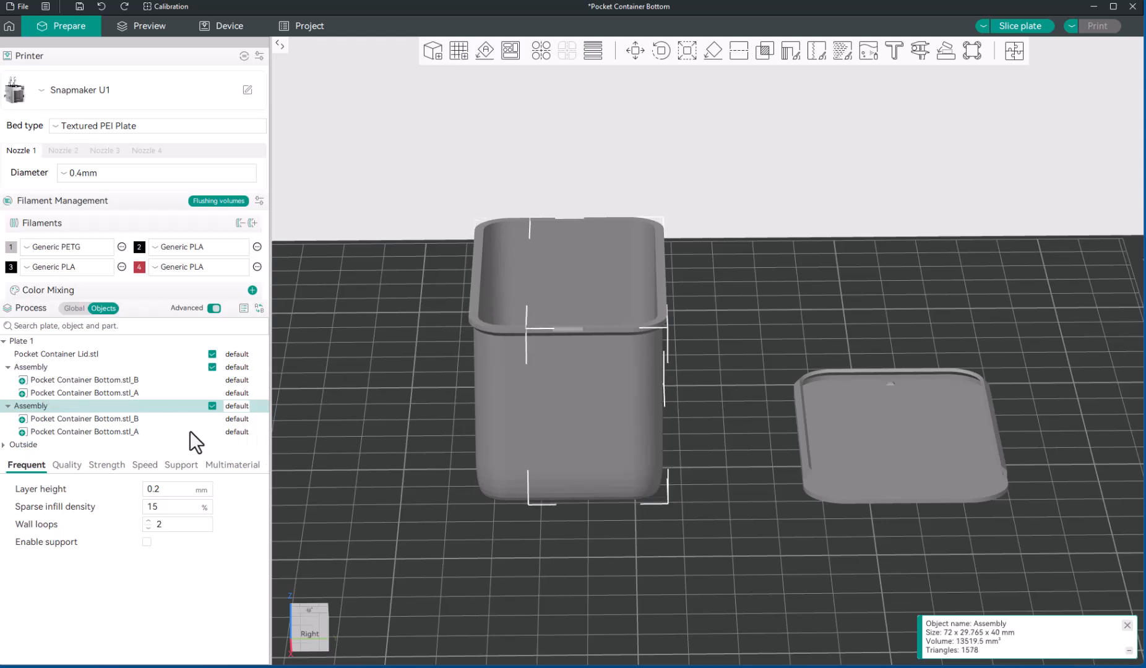
left_click(34, 367)
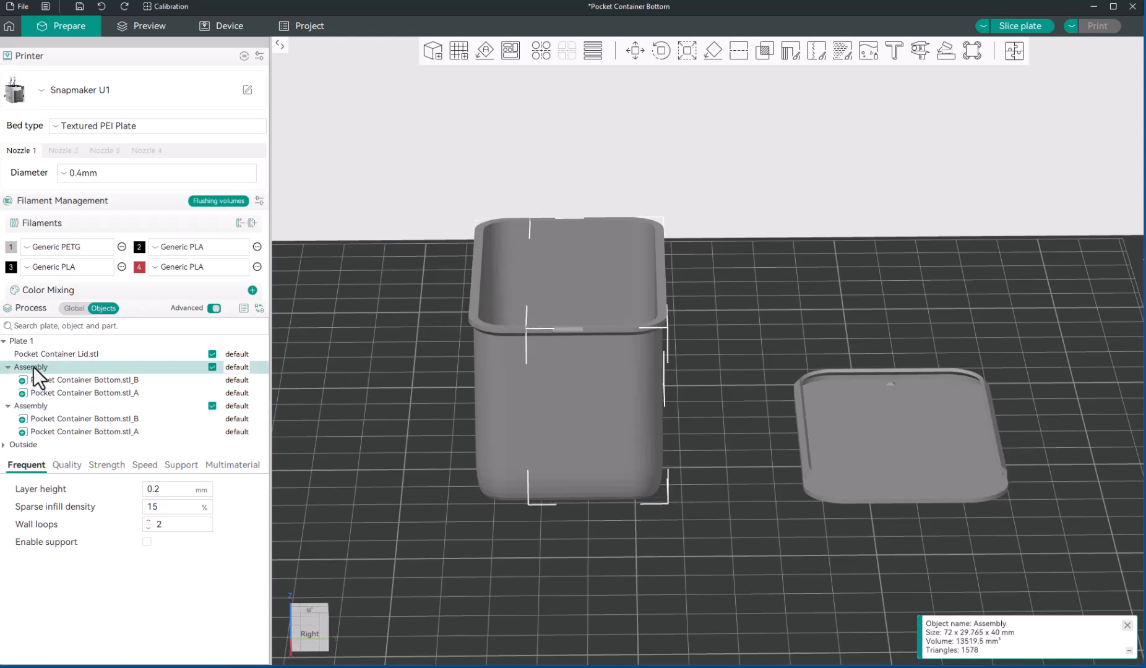
left_click(34, 367)
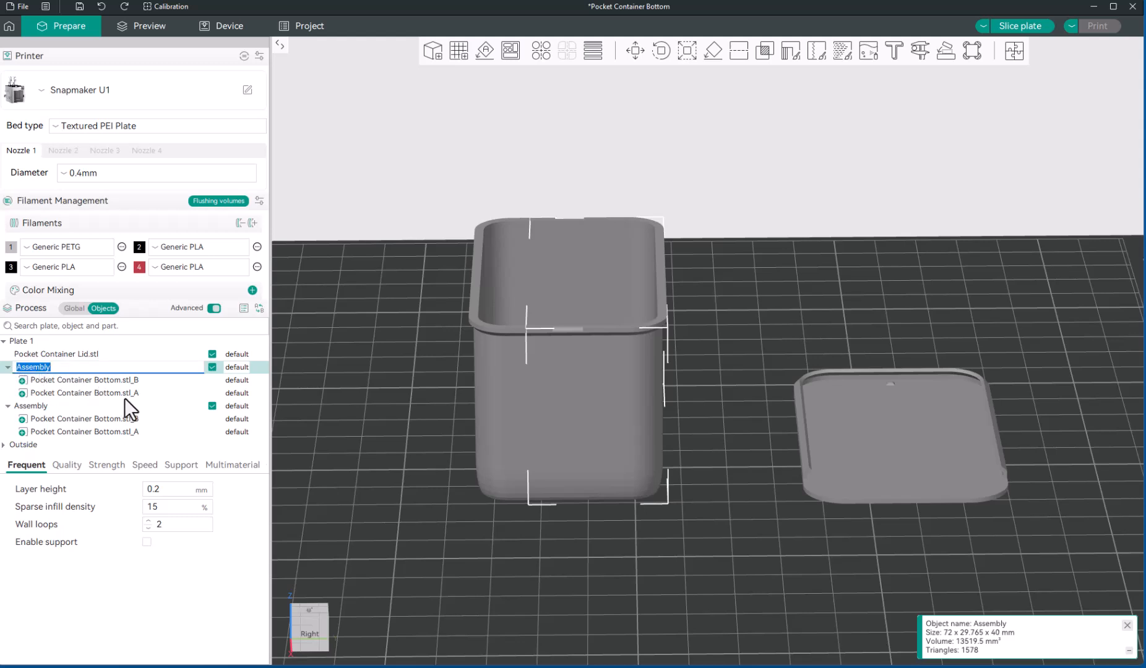
left_click(44, 406)
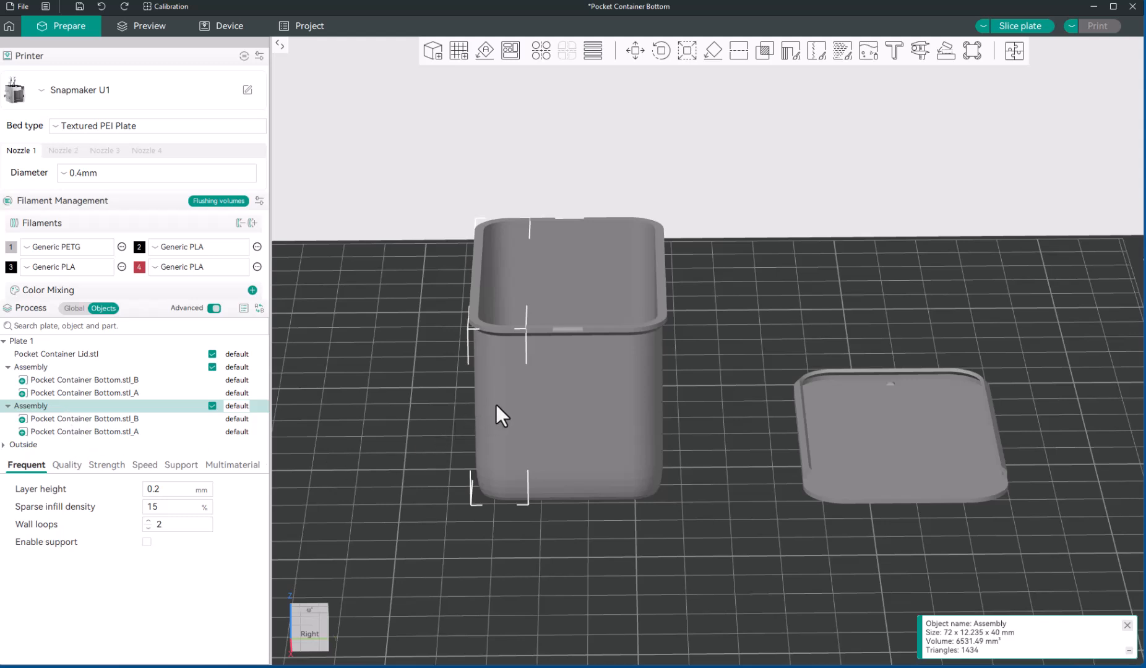
left_click_drag(496, 404, 447, 452)
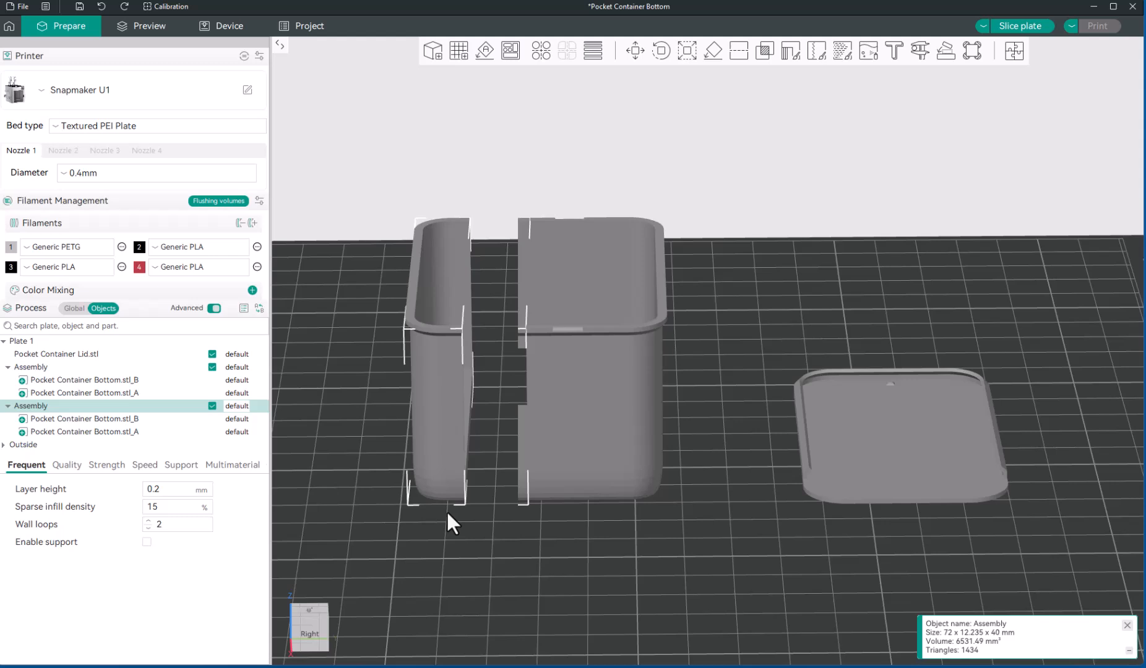
key("ctrl+z")
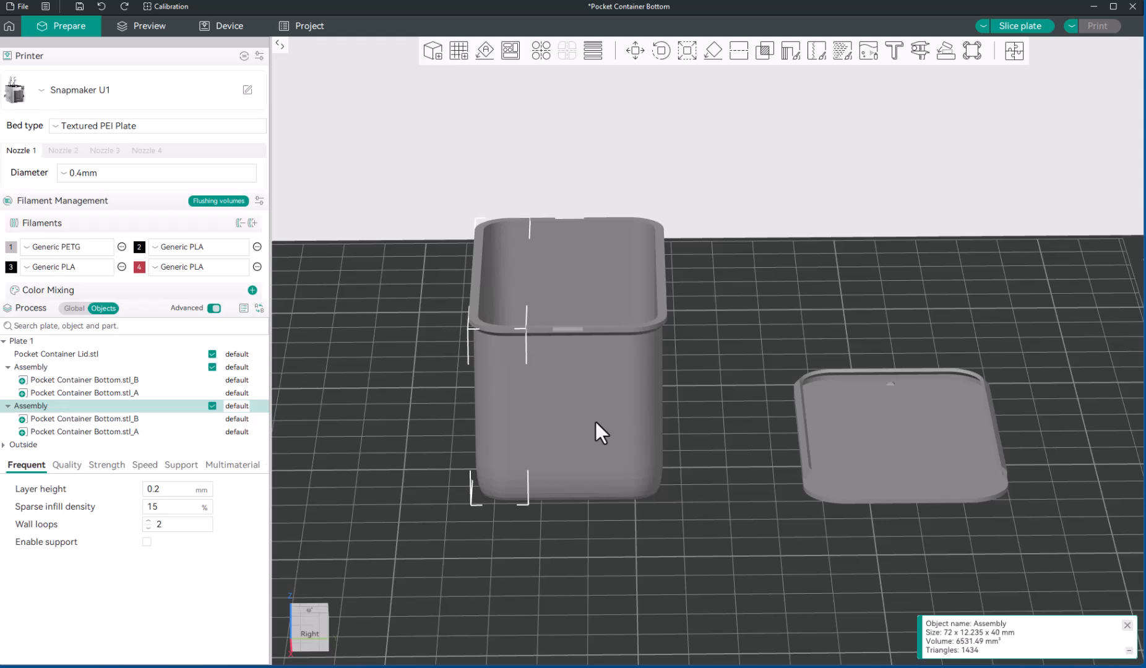
- Move the larger assembly along the Y axis away from the smaller piece to about Y 166.57 mm, and deselect it
left_click(611, 499)
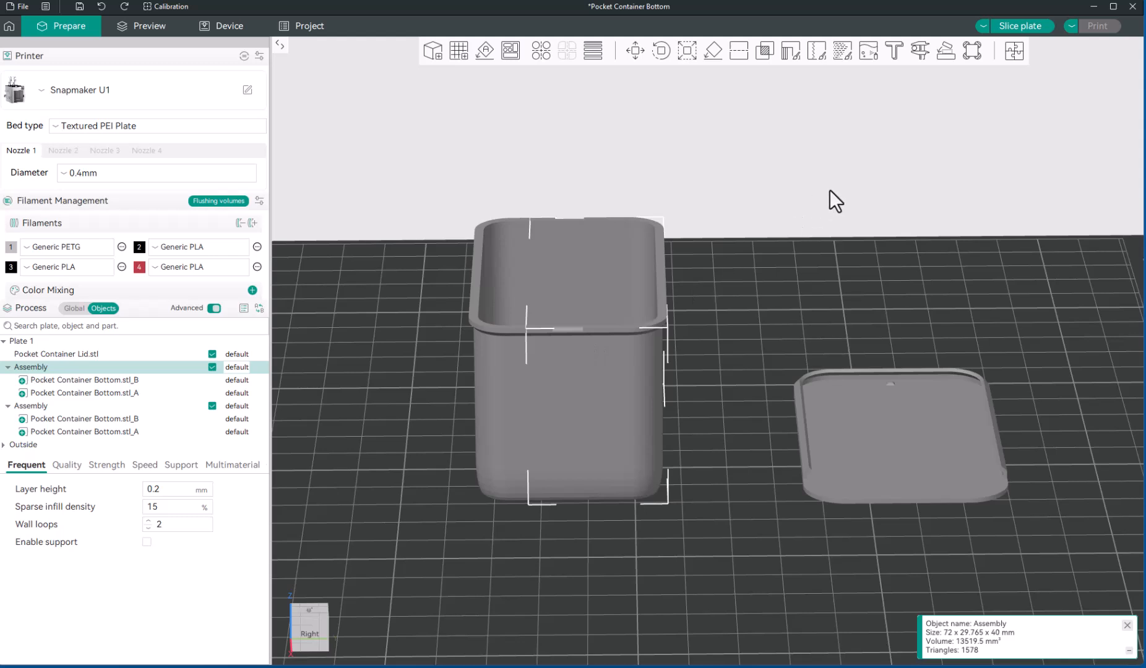
left_click(635, 51)
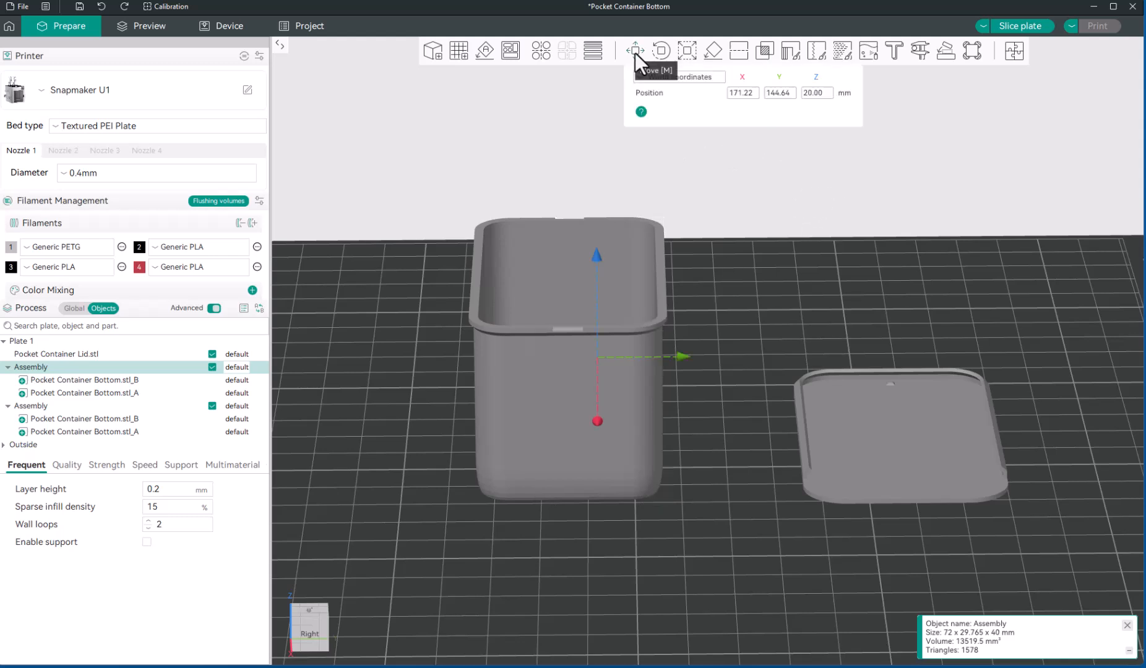
left_click_drag(686, 359, 779, 354)
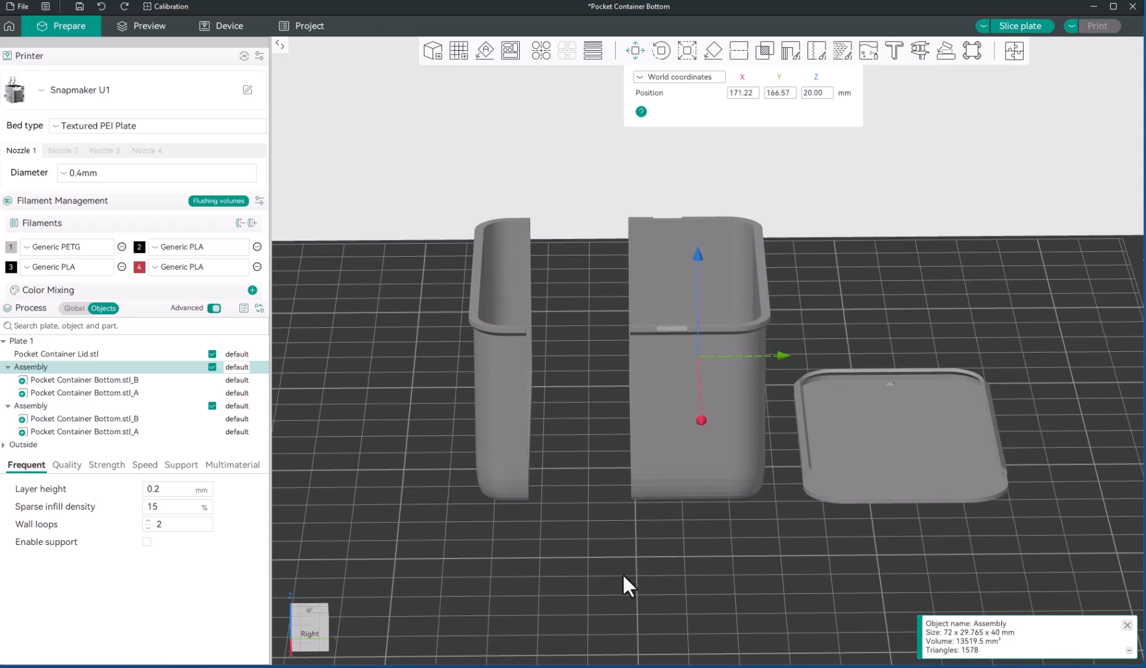
key("m")
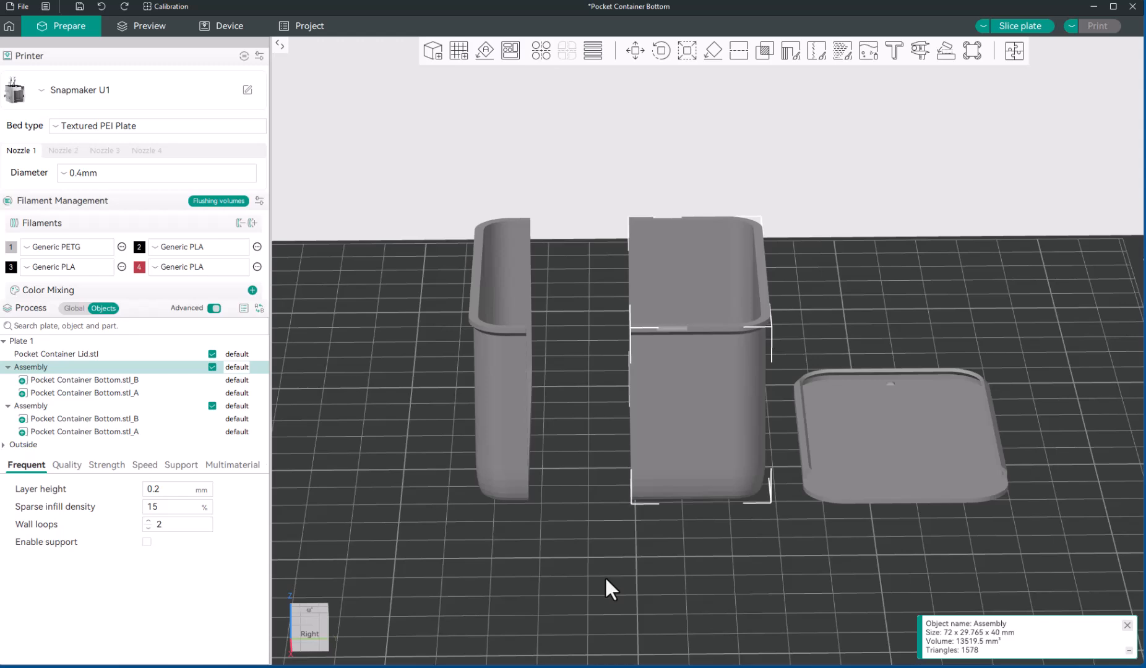
left_click(604, 576)
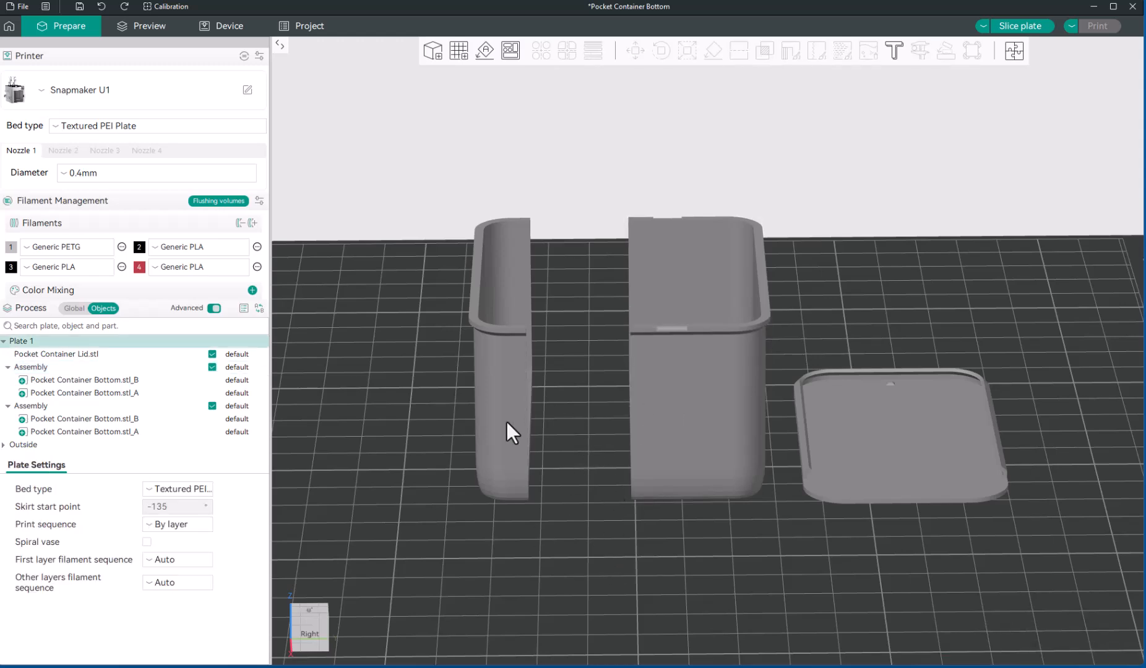
- Select the smaller assembly, try scaling its height to about 100.54 % in Z, and undo the scaling
left_click_drag(594, 593, 545, 460)
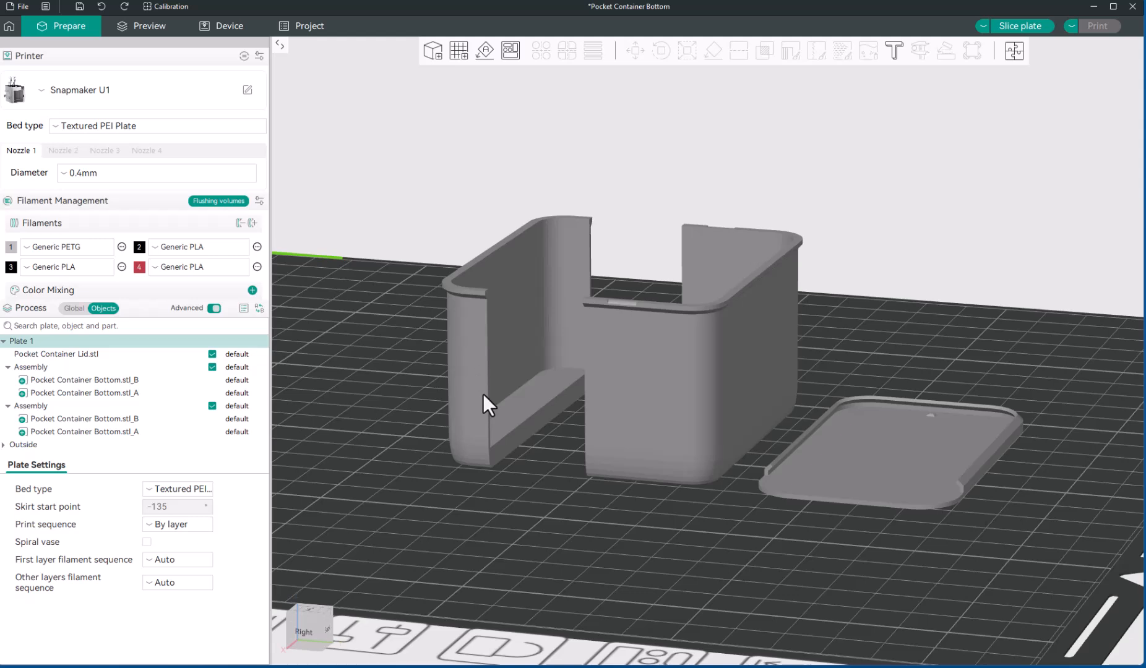
scroll(521, 458, "up", 1)
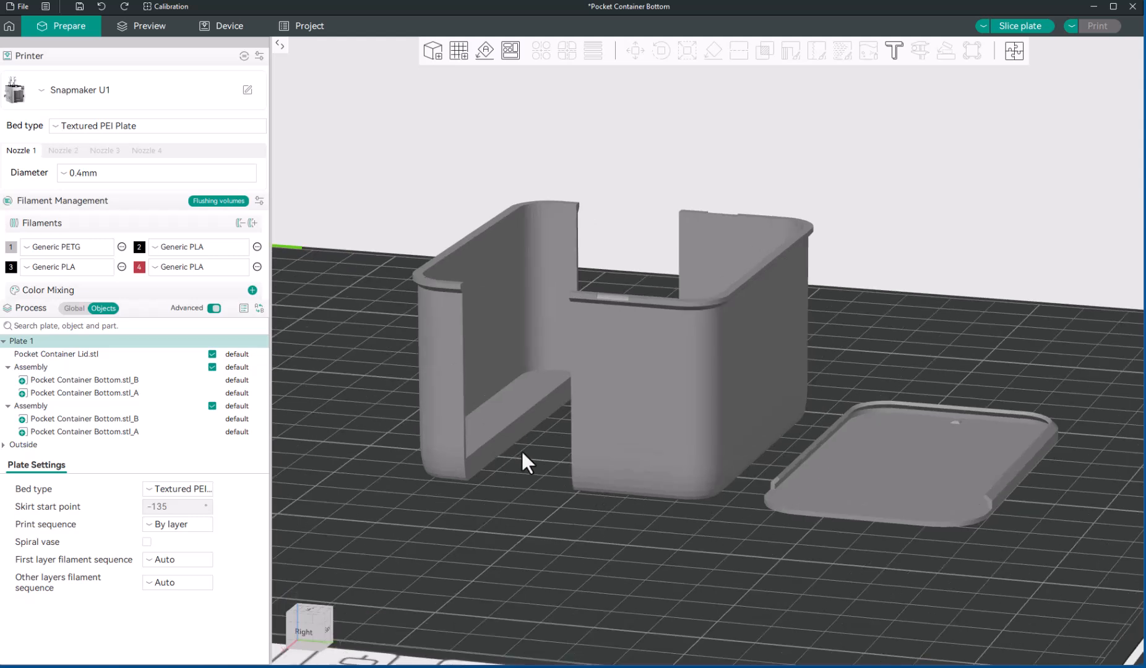
scroll(522, 474, "down", 1)
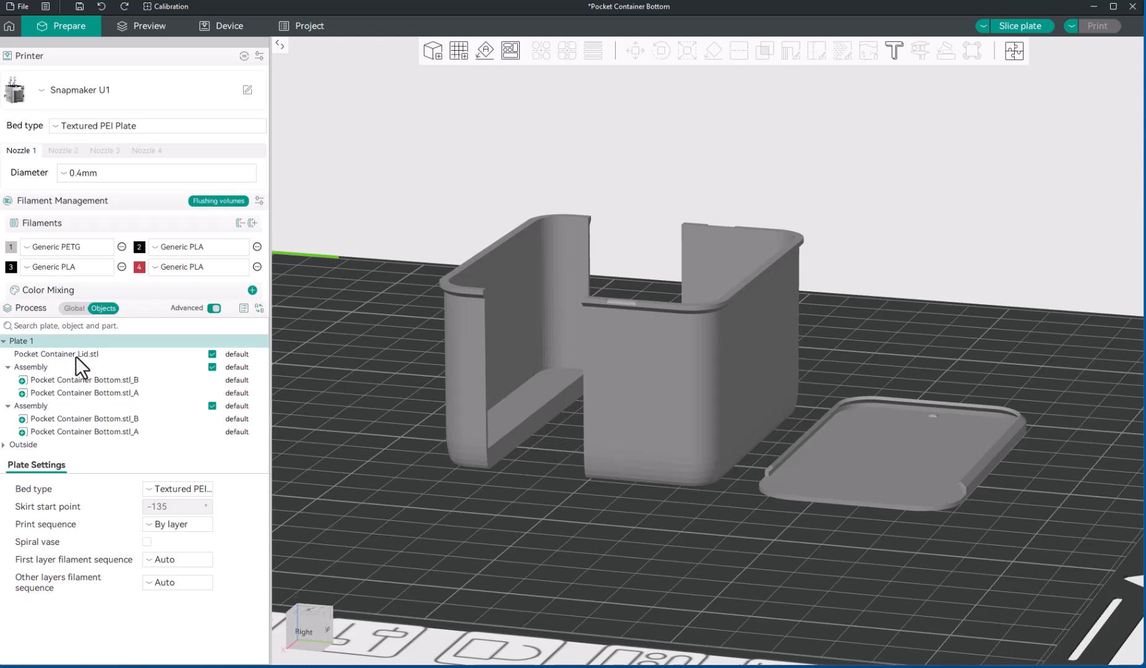
left_click(31, 410)
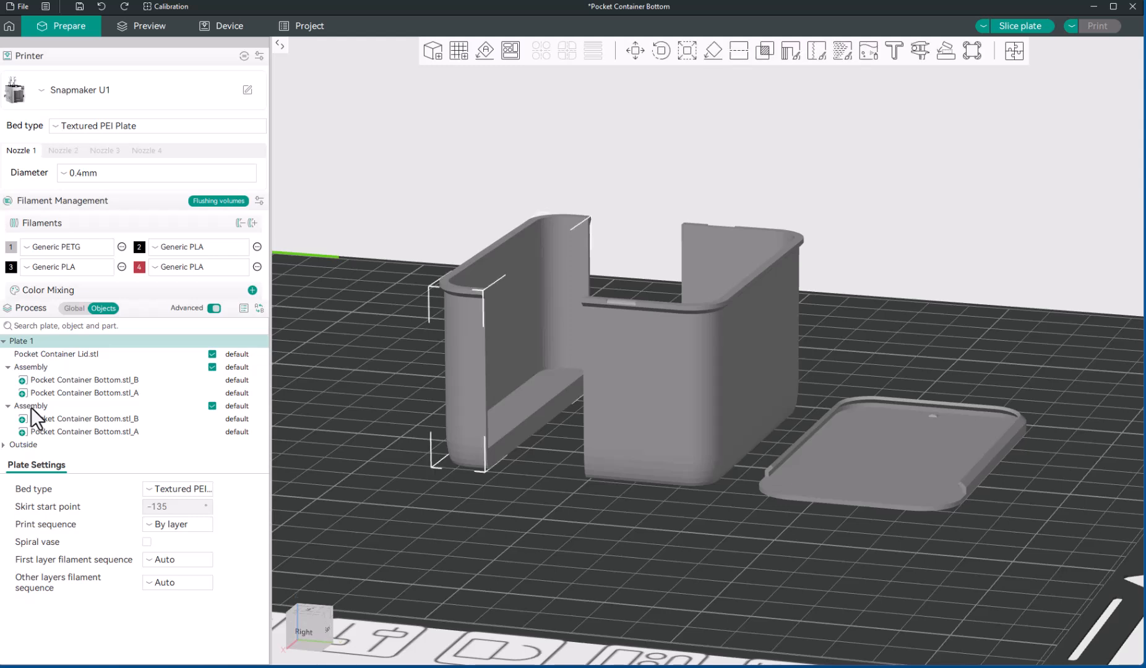
left_click(31, 410)
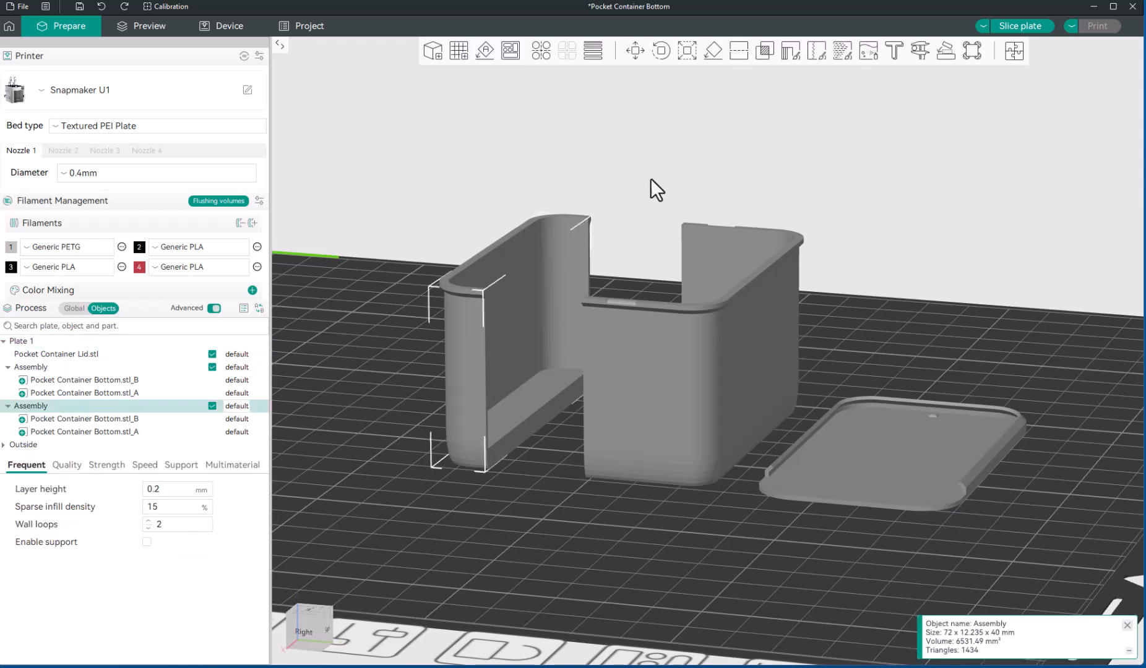
left_click(686, 50)
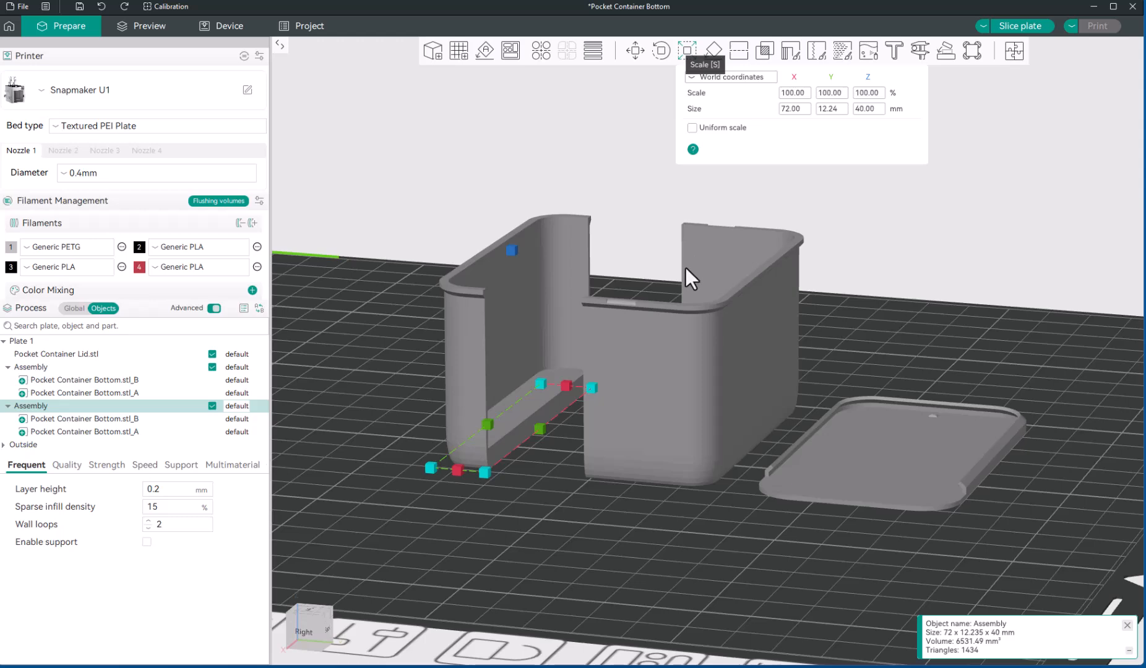
scroll(586, 458, "down", 3)
mouse_move(544, 489)
left_mouse_down()
mouse_move(566, 491)
mouse_move(556, 501)
left_mouse_up()
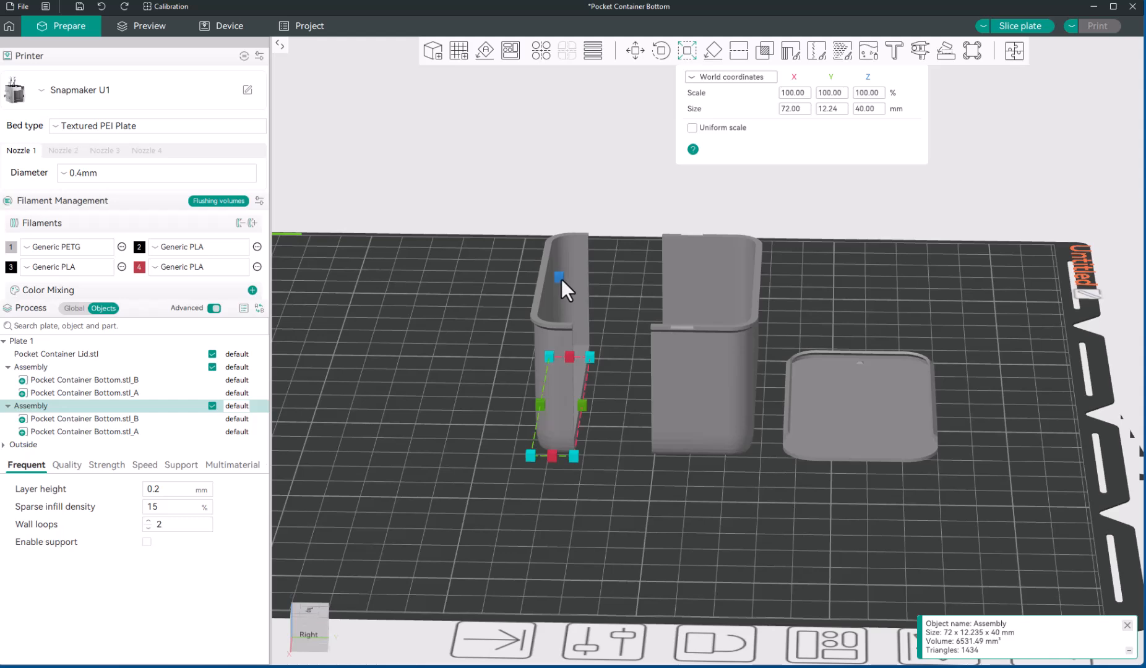
left_click_drag(562, 279, 562, 276)
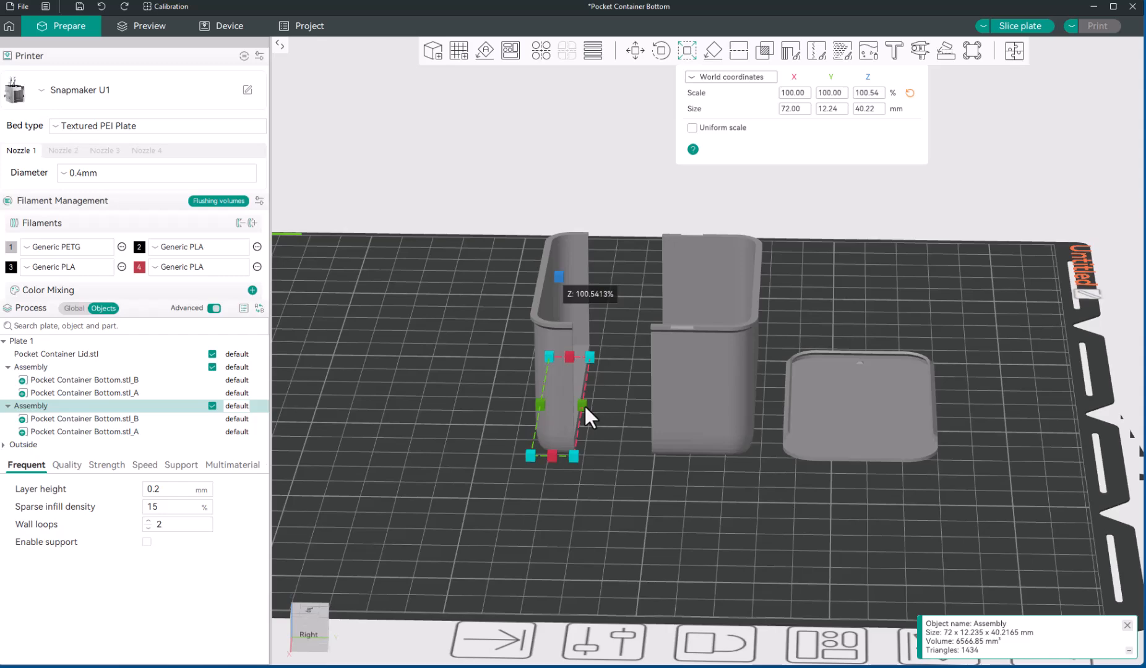
key("ctrl+z")
- Try stretching the smaller assembly in Y to about 199 %, and from one side only to about 283 %, undoing each stretch
mouse_move(585, 406)
left_mouse_down()
mouse_move(597, 397)
mouse_move(625, 416)
mouse_move(587, 456)
mouse_move(575, 411)
mouse_move(583, 396)
mouse_move(602, 400)
left_mouse_up()
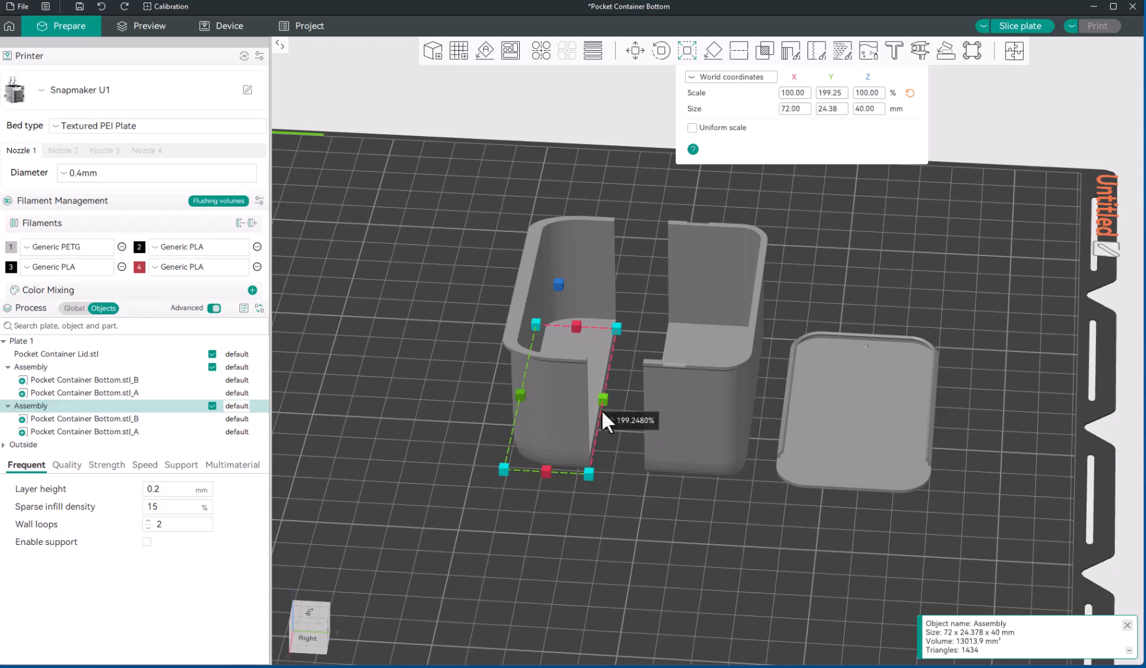
key("ctrl+z")
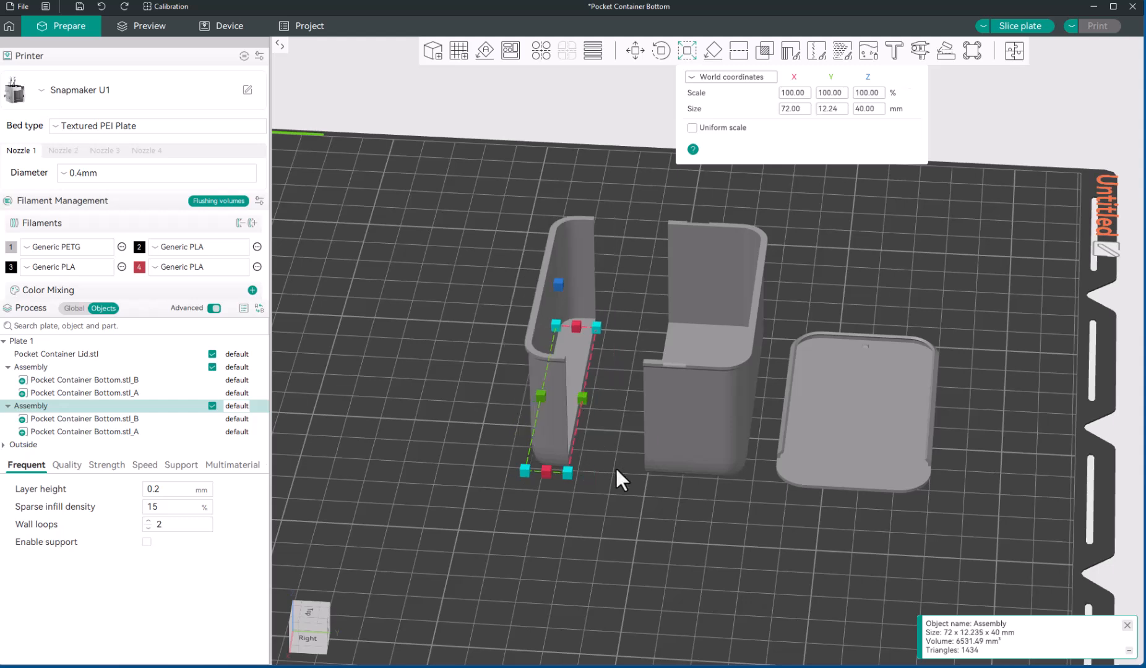
left_click_drag(586, 399, 583, 400)
left_click_drag(540, 396, 659, 404)
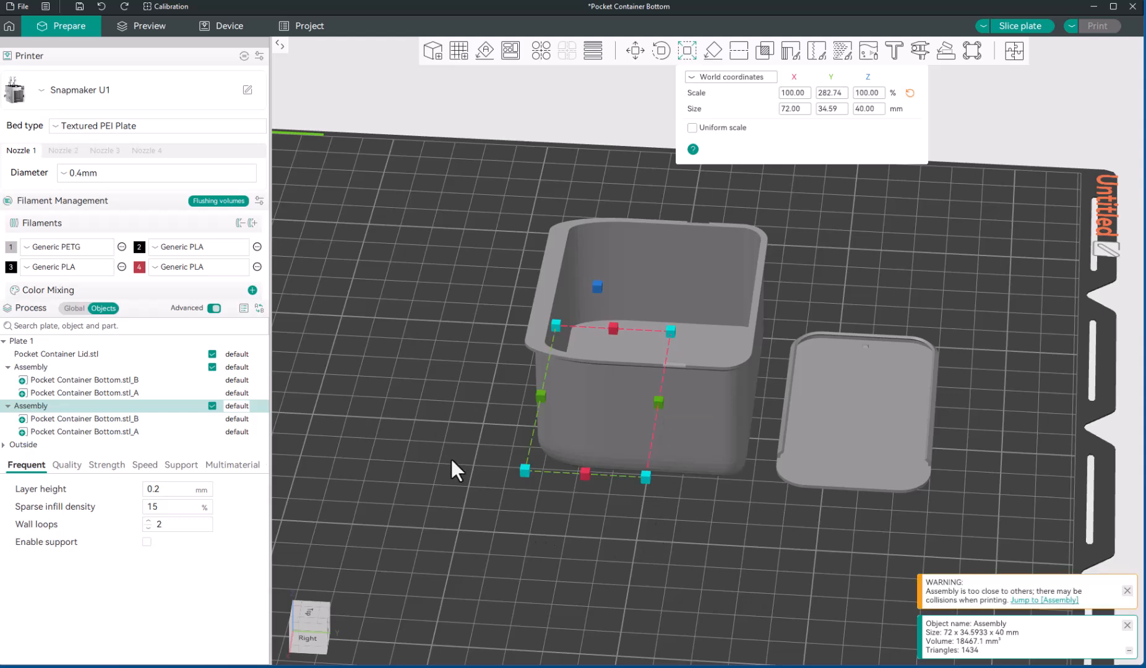
left_click(544, 548)
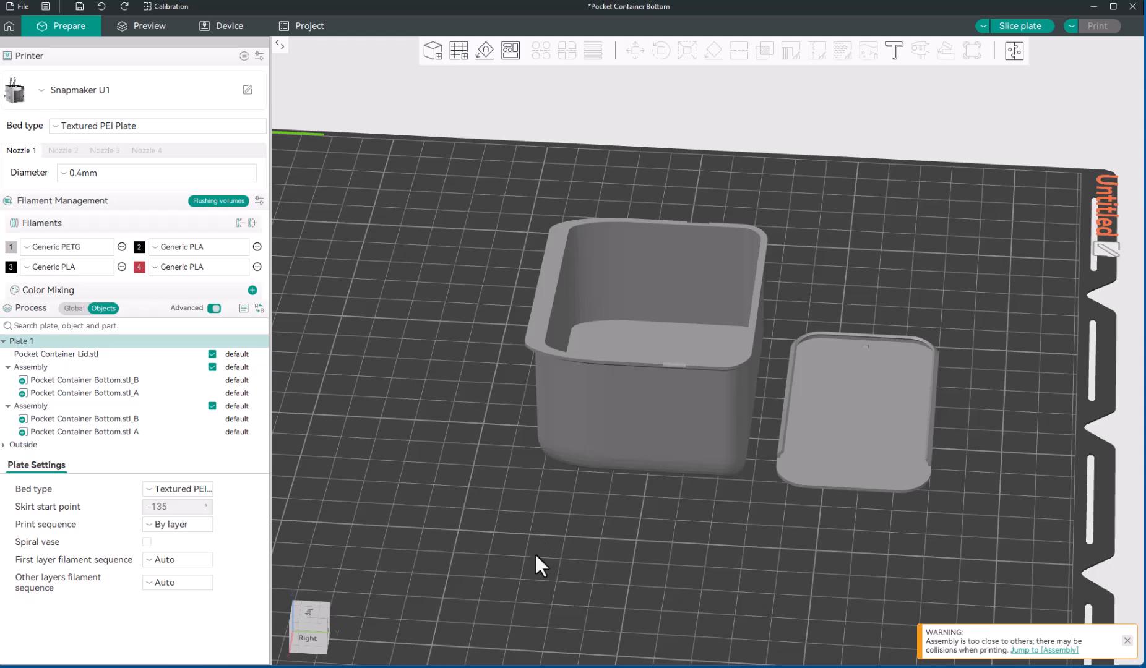
key("ctrl+z")
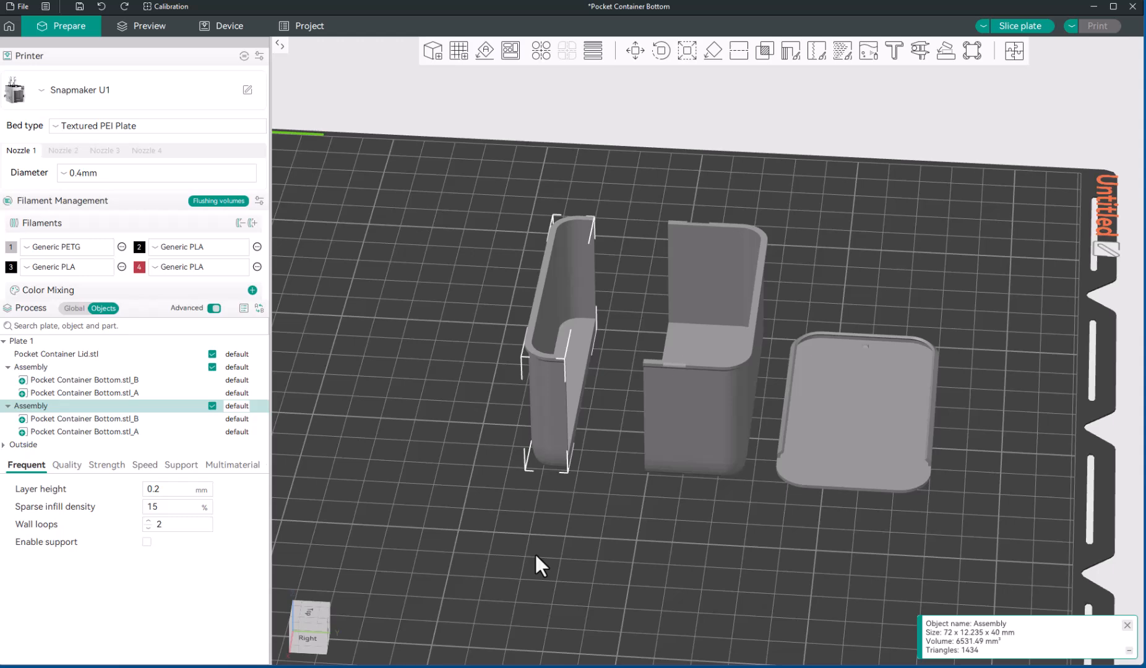
- Cut the larger assembly vertically through its middle with a planar cut rotated upright, keeping both resulting parts
mouse_move(612, 515)
left_mouse_down()
mouse_move(638, 505)
mouse_move(616, 563)
mouse_move(650, 502)
mouse_move(624, 513)
mouse_move(617, 503)
mouse_move(617, 536)
mouse_move(617, 524)
left_mouse_up()
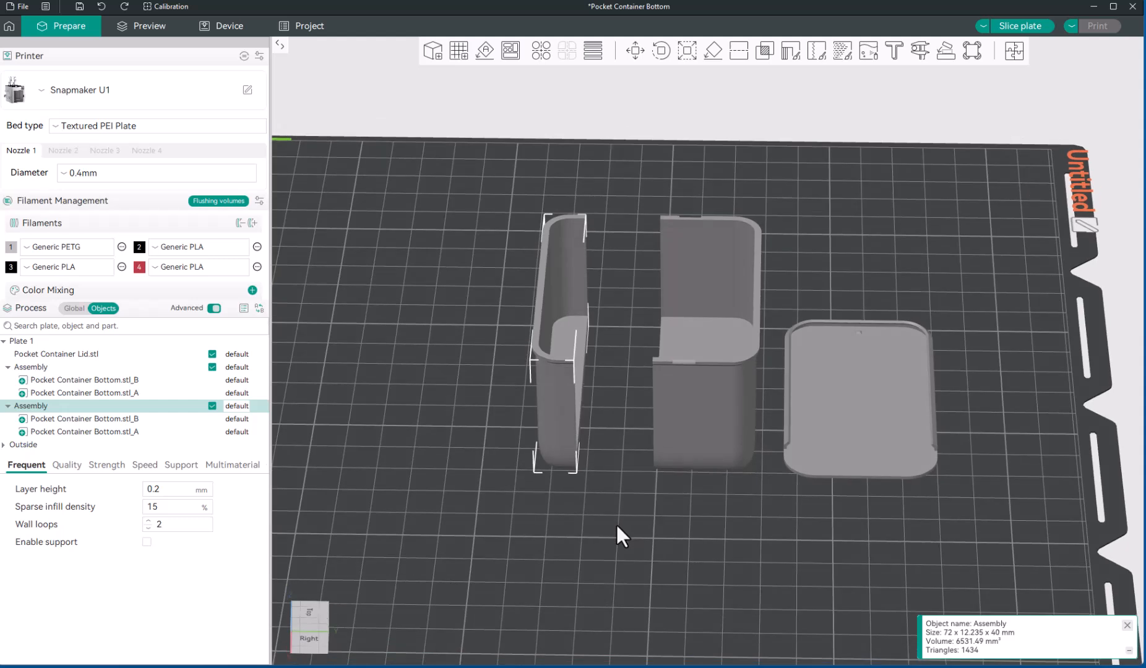
left_click(688, 507)
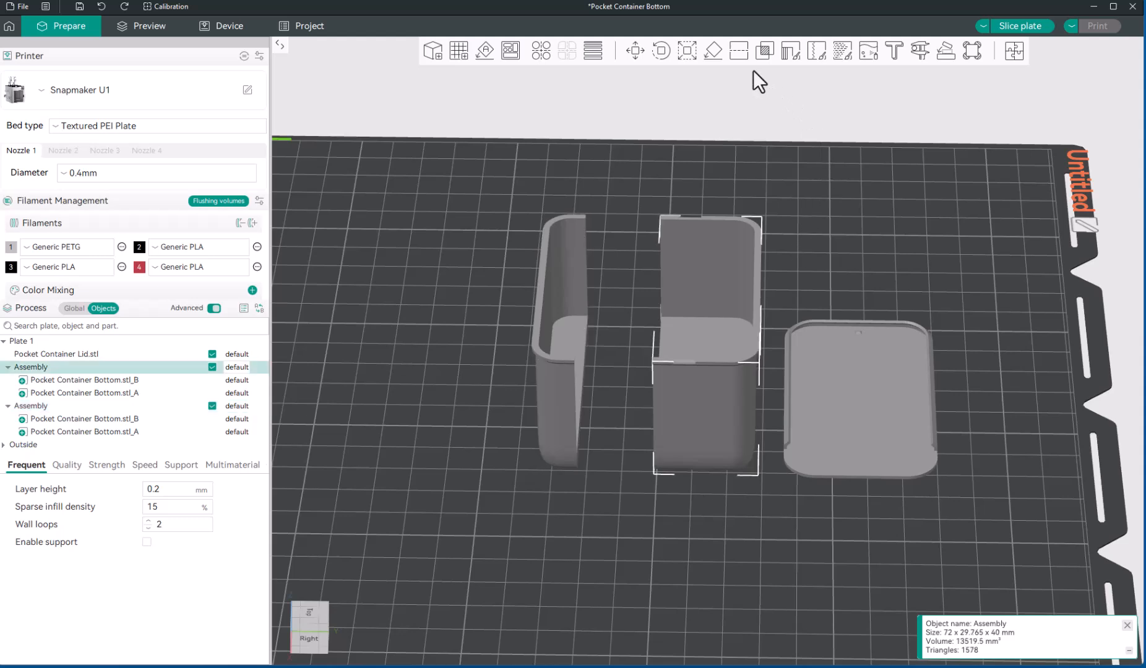
left_click(738, 51)
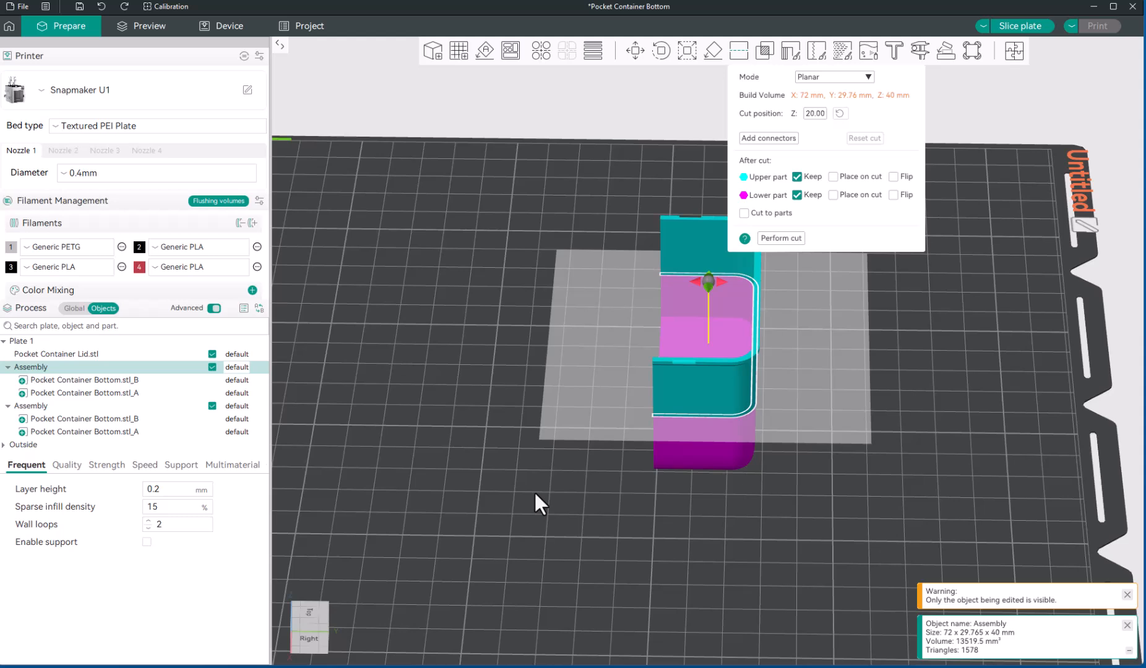
key("Escape")
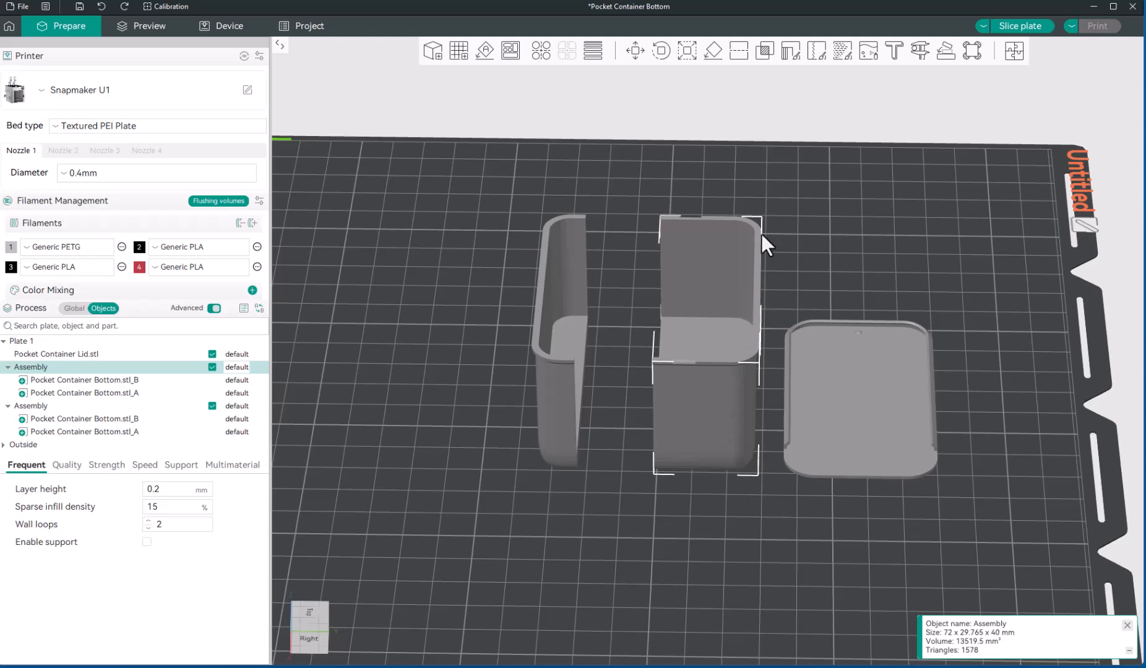
left_click(736, 47)
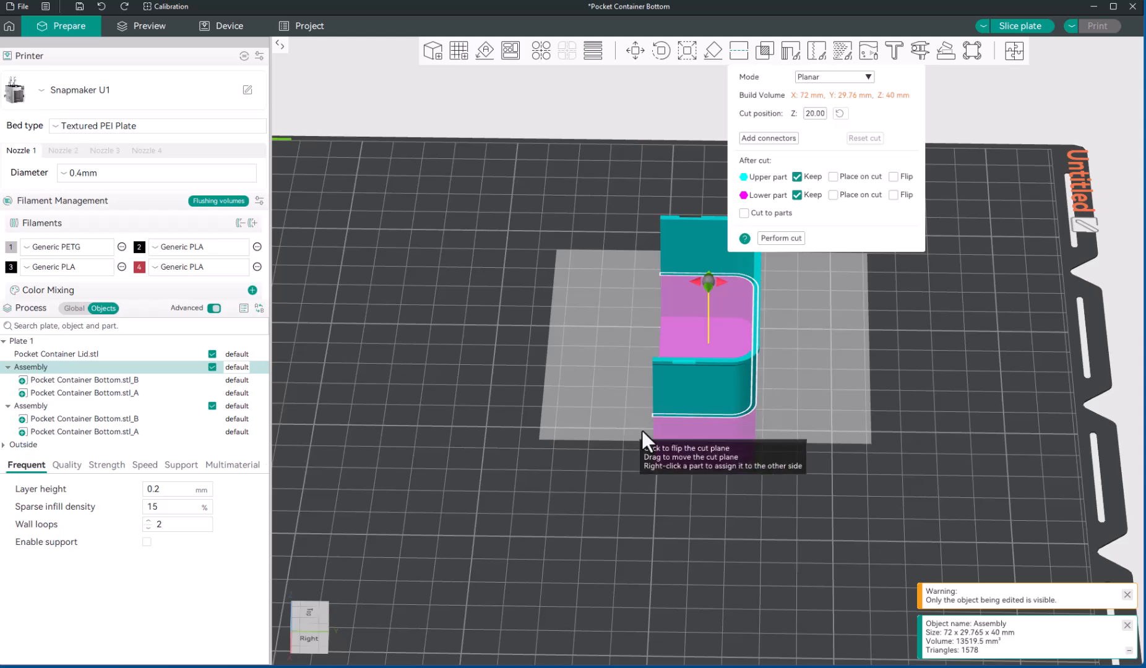
left_click_drag(723, 282, 734, 339)
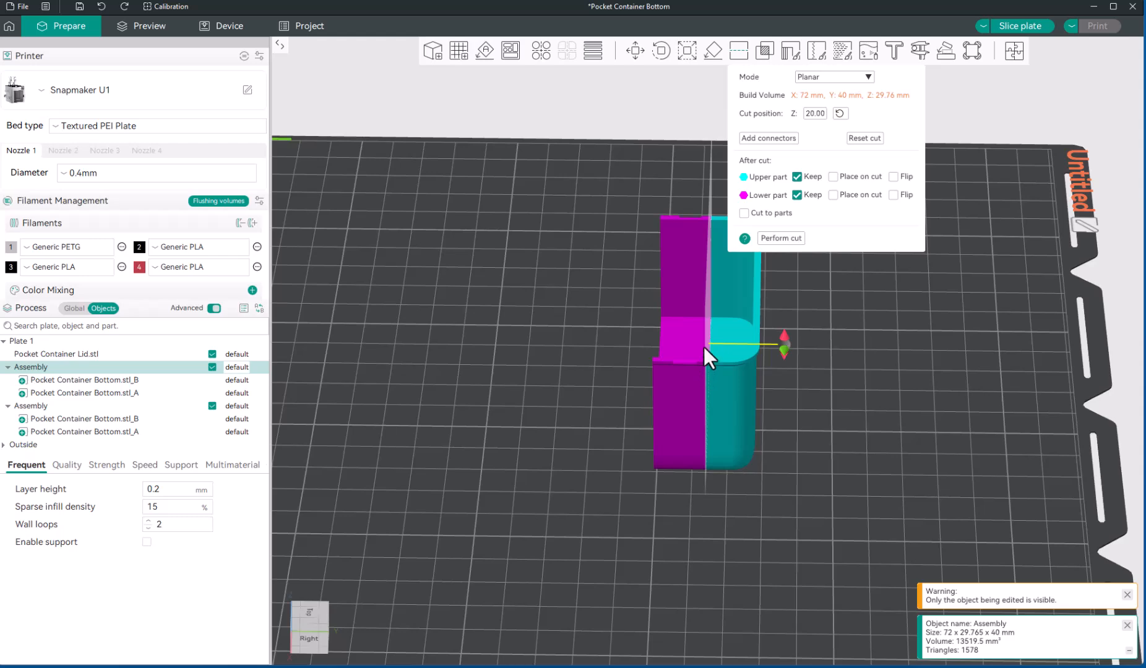
scroll(708, 310, "up", 3)
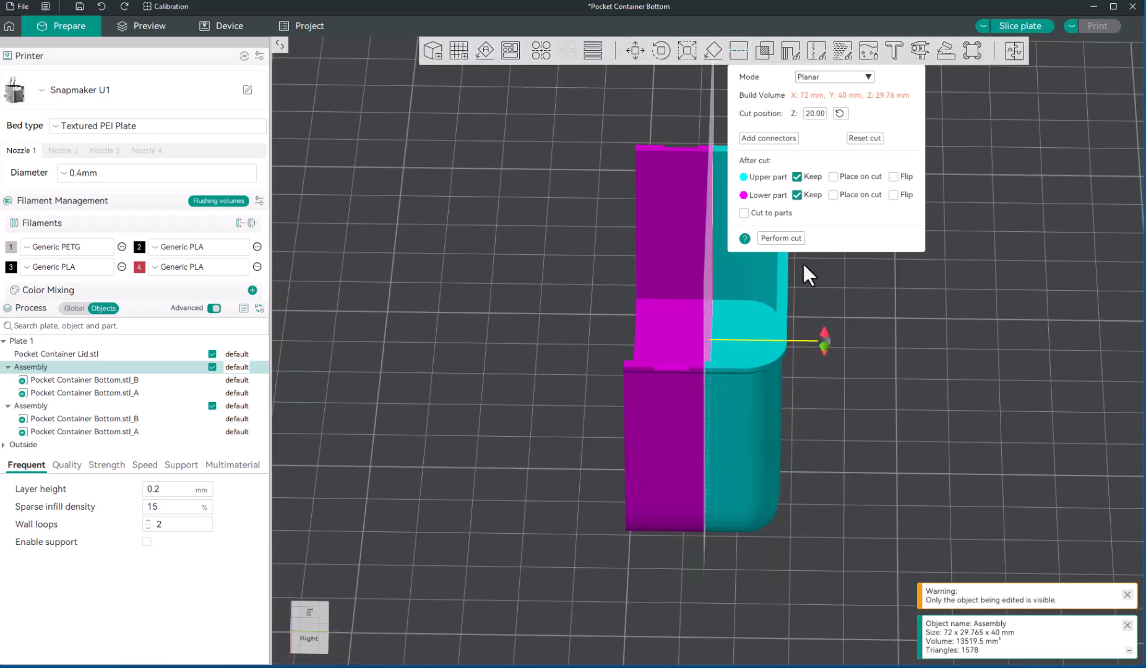
left_click(781, 238)
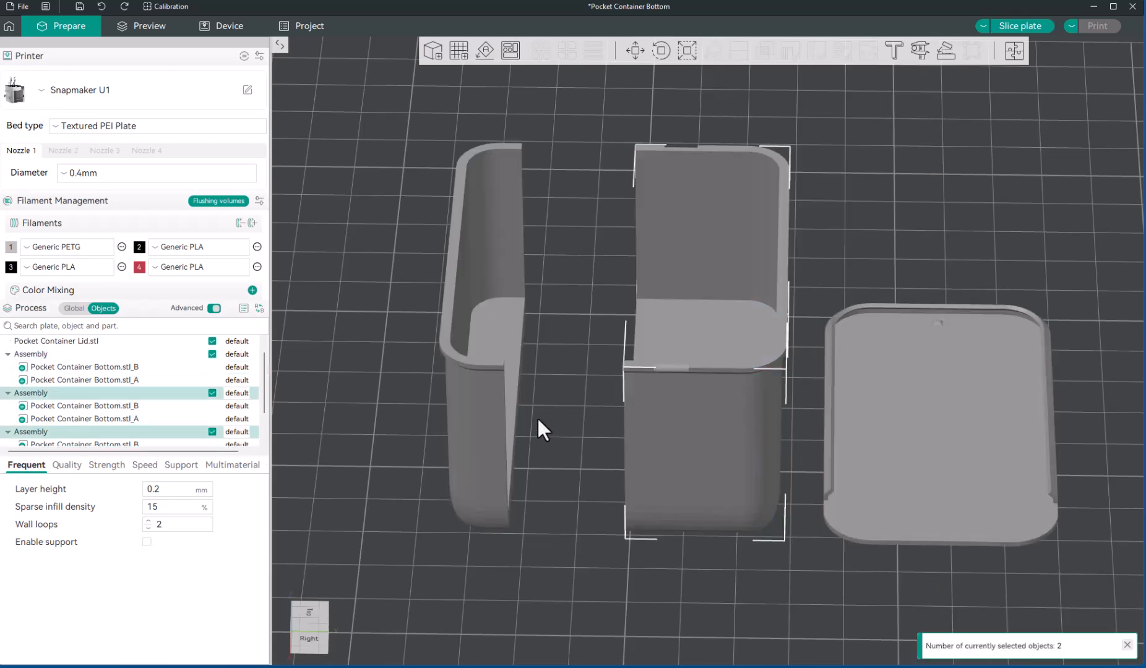
- Deselect the cut pieces and check in the object list which assembly entry corresponds to which piece
scroll(538, 416, "down", 5)
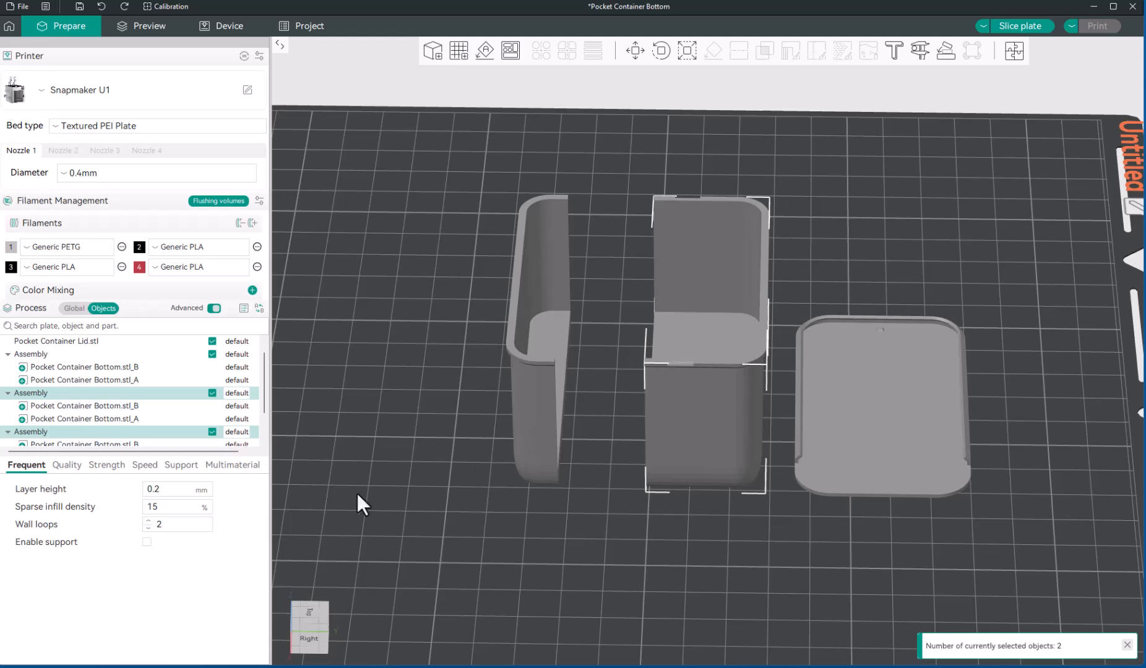
mouse_move(190, 452)
left_mouse_down()
mouse_move(198, 483)
mouse_move(200, 463)
left_mouse_up()
left_click_drag(266, 409, 271, 436)
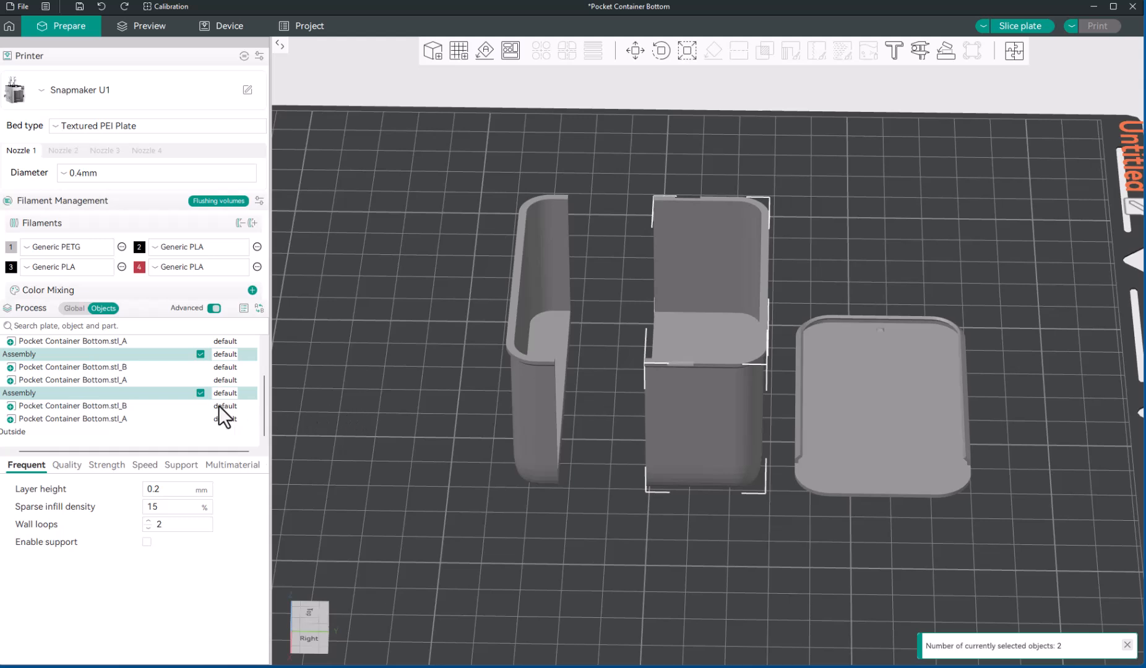
key("Escape")
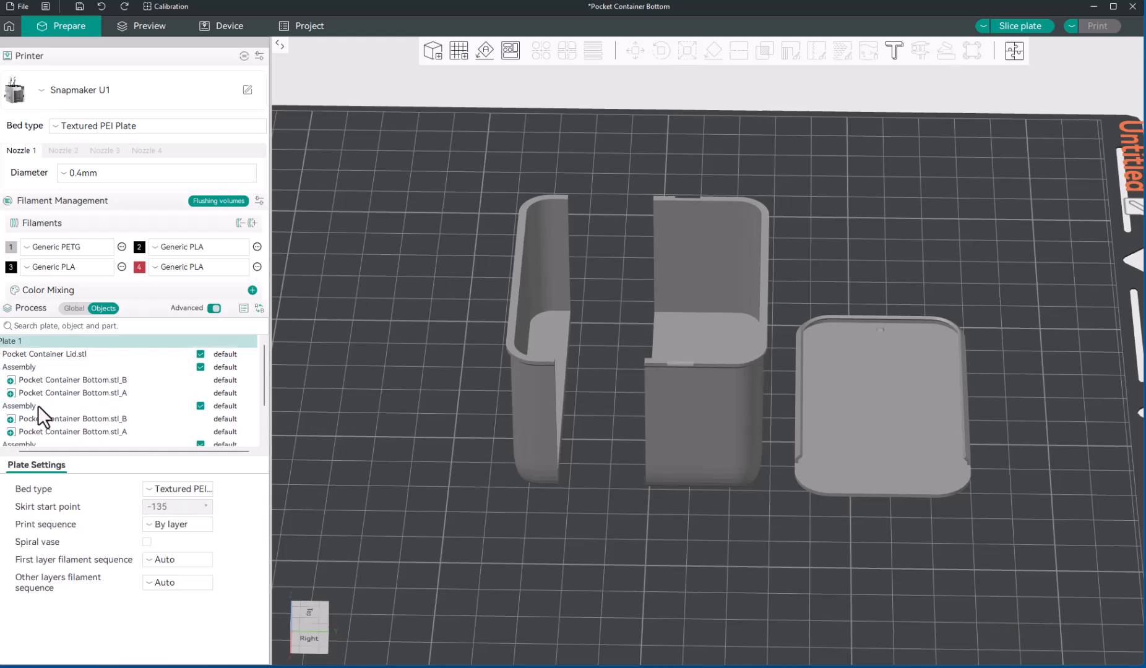
left_click(38, 405)
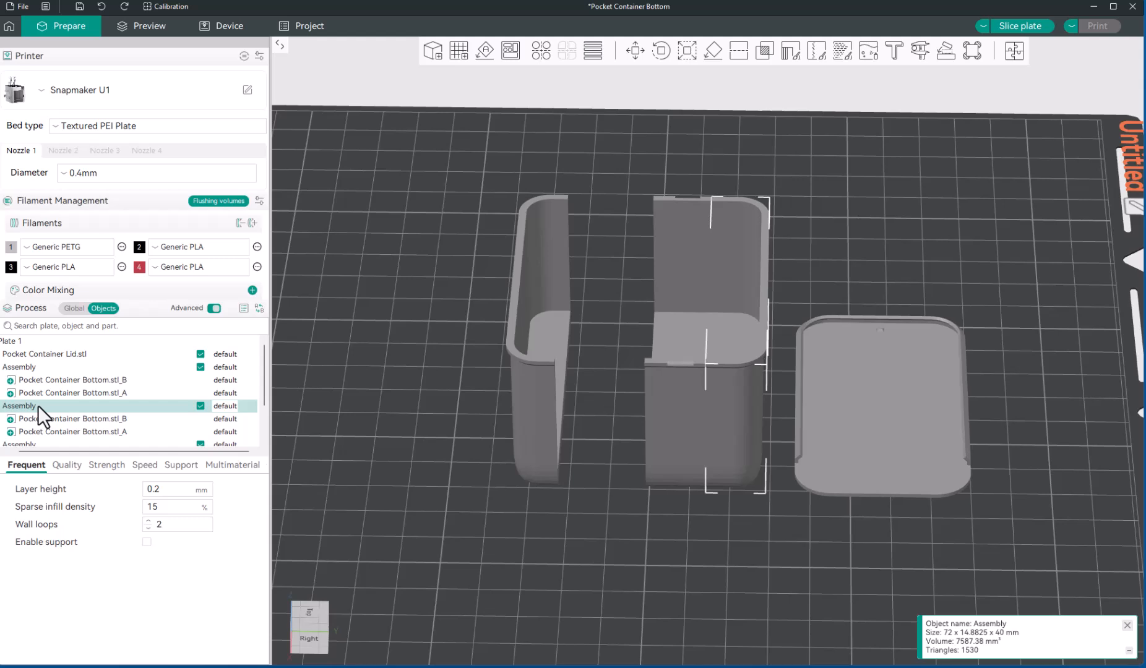
left_click(23, 370)
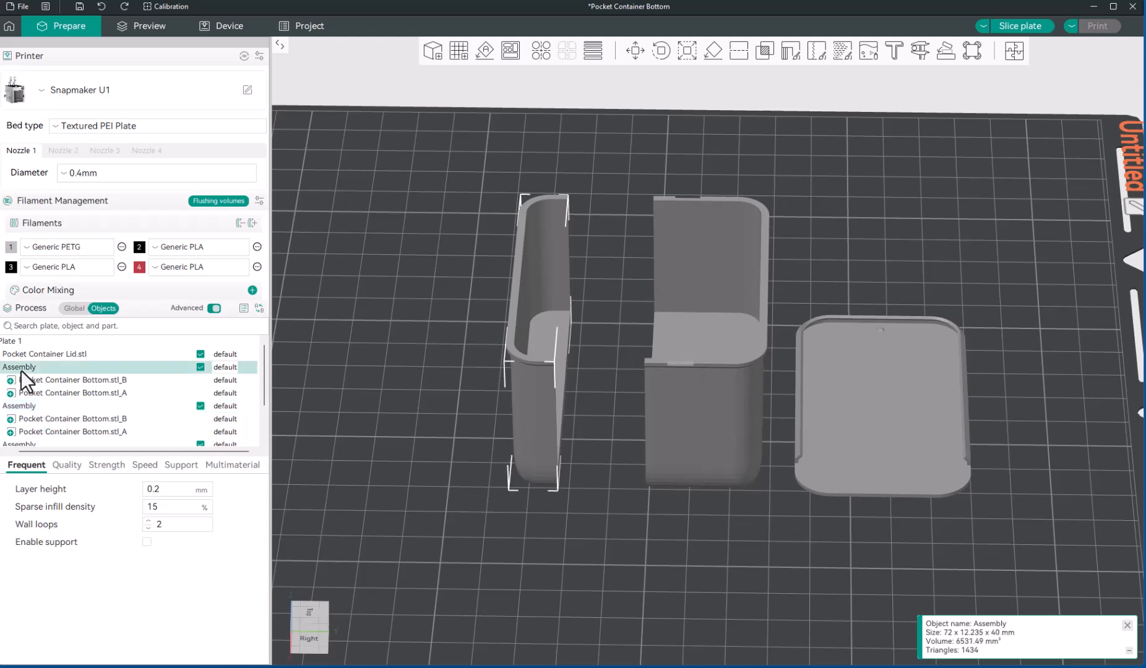
scroll(49, 387, "down", 1)
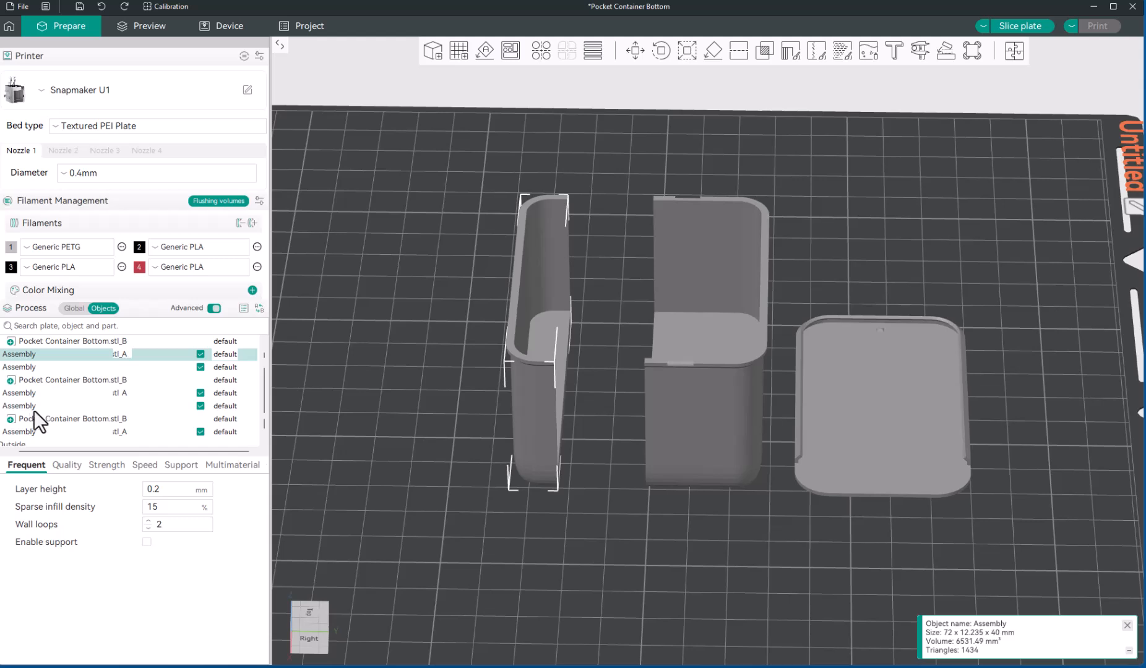
- Move the middle assembly along the Y axis to about Y 155.67 mm, between the two end pieces, and deselect it
left_click(24, 406)
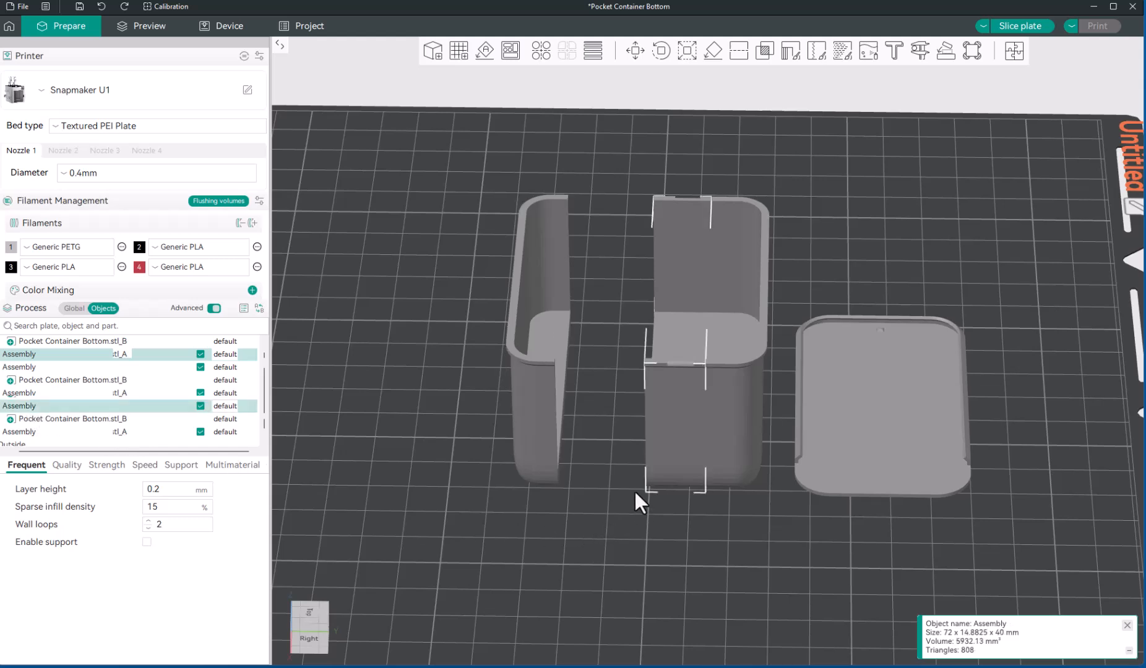
left_click(635, 52)
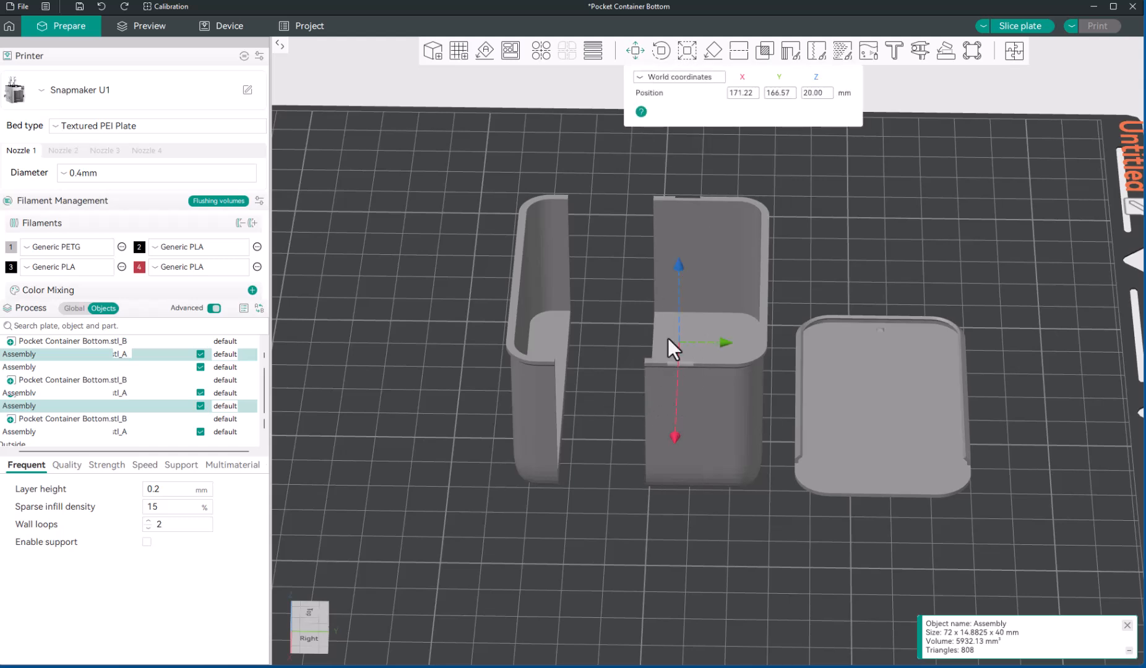
left_click_drag(723, 344, 675, 339)
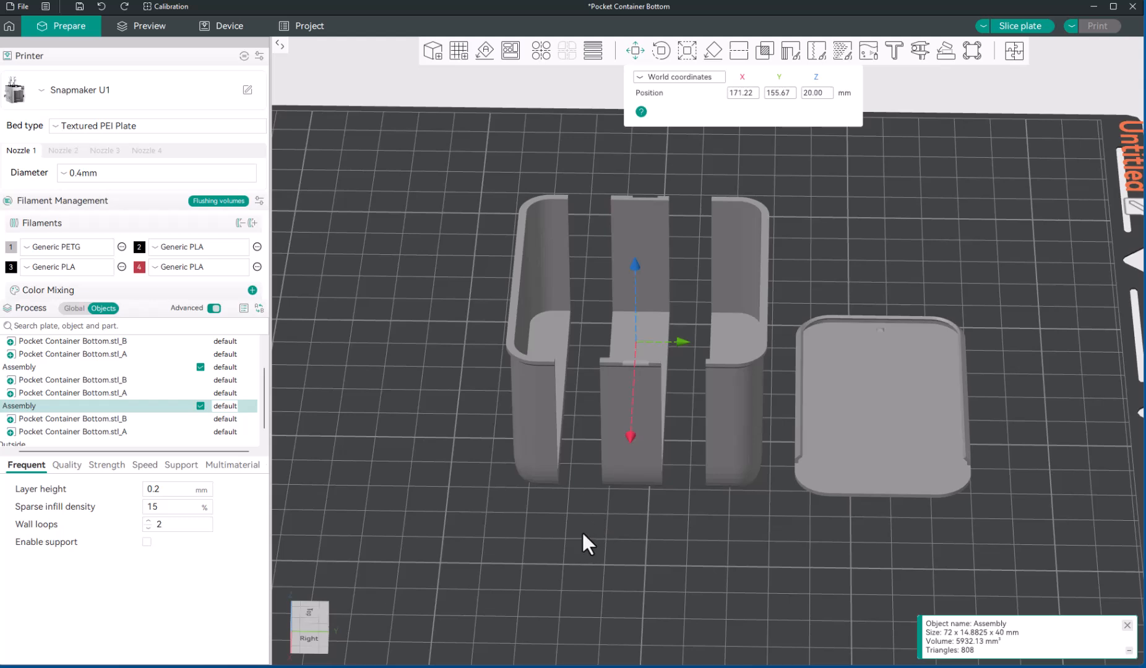
key("Escape")
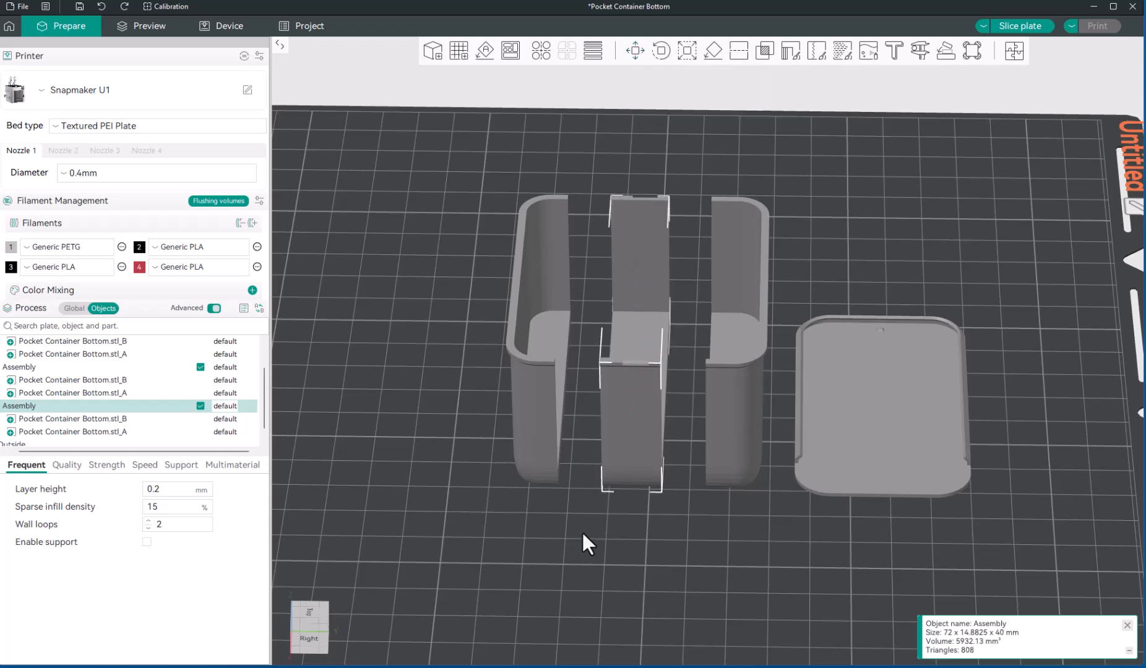
key("Escape")
- Stretch the end piece nearest the lid in Y from its inner side only to about 174.5 %, reaching into the middle piece
left_click_drag(584, 560, 596, 547)
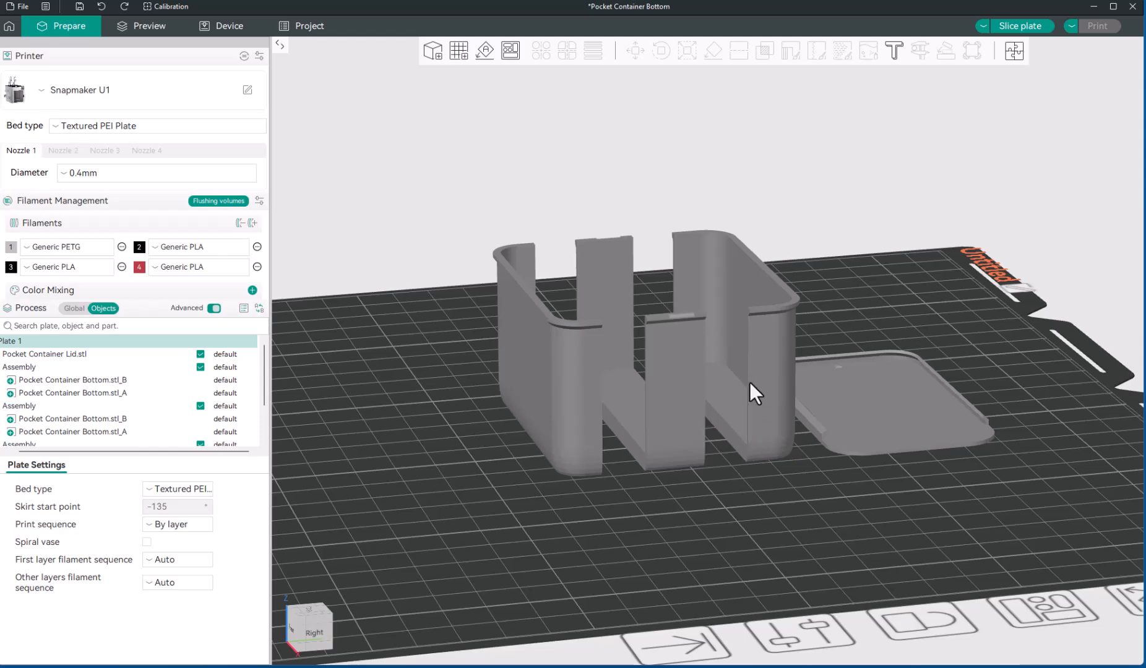
left_click(753, 419)
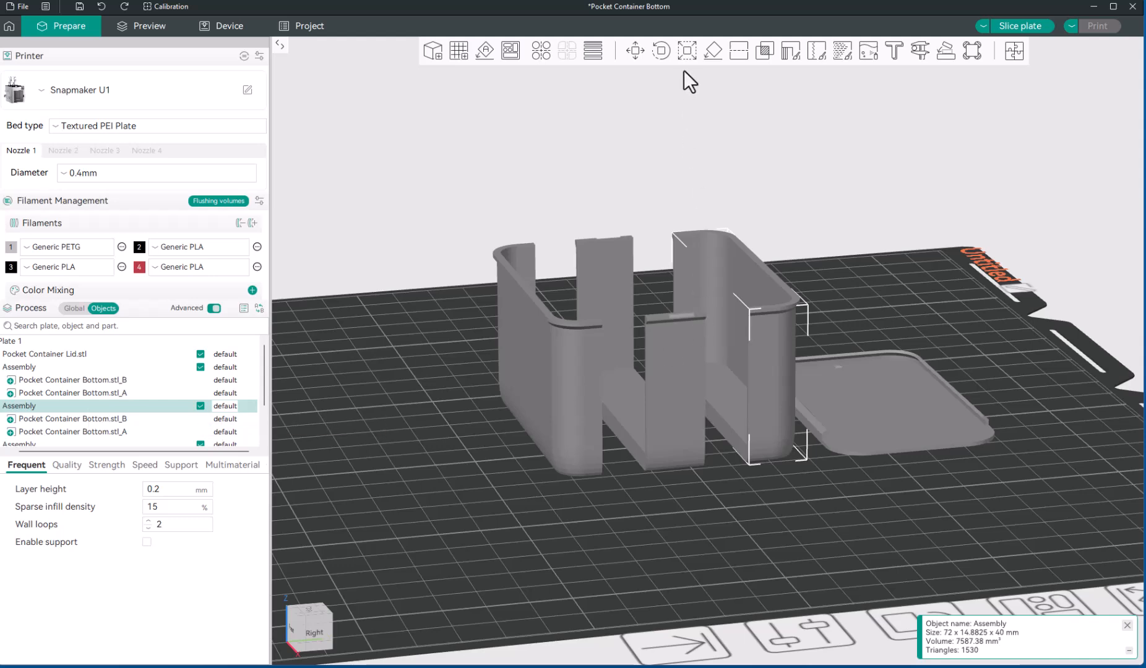
left_click(685, 51)
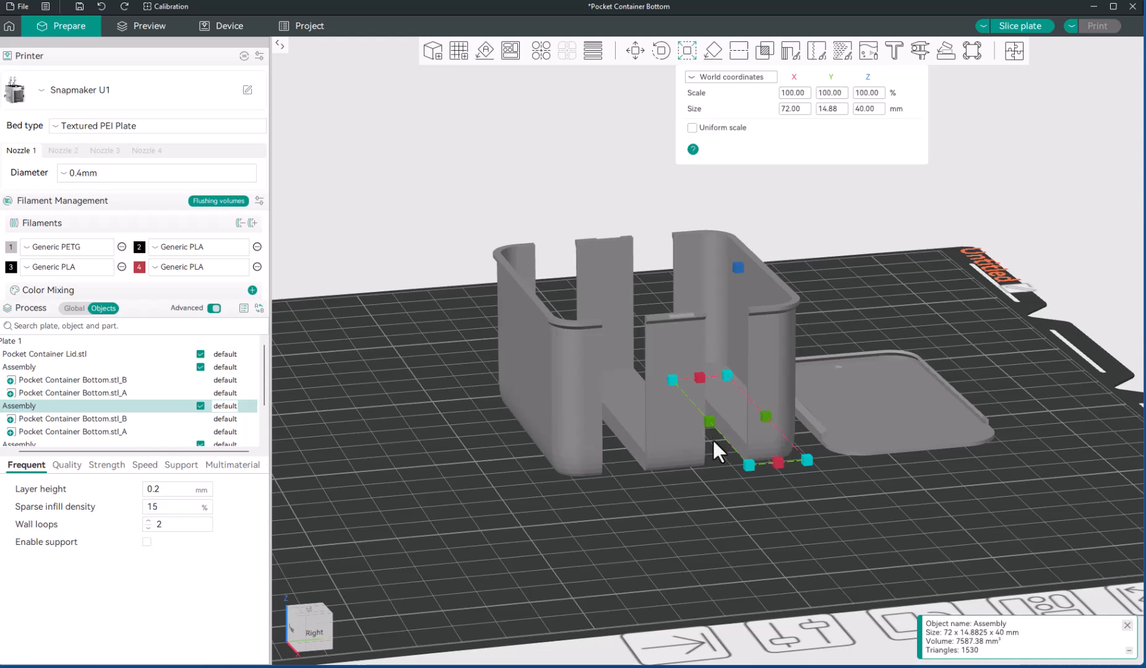
mouse_move(710, 424)
left_click_drag(710, 423, 665, 424)
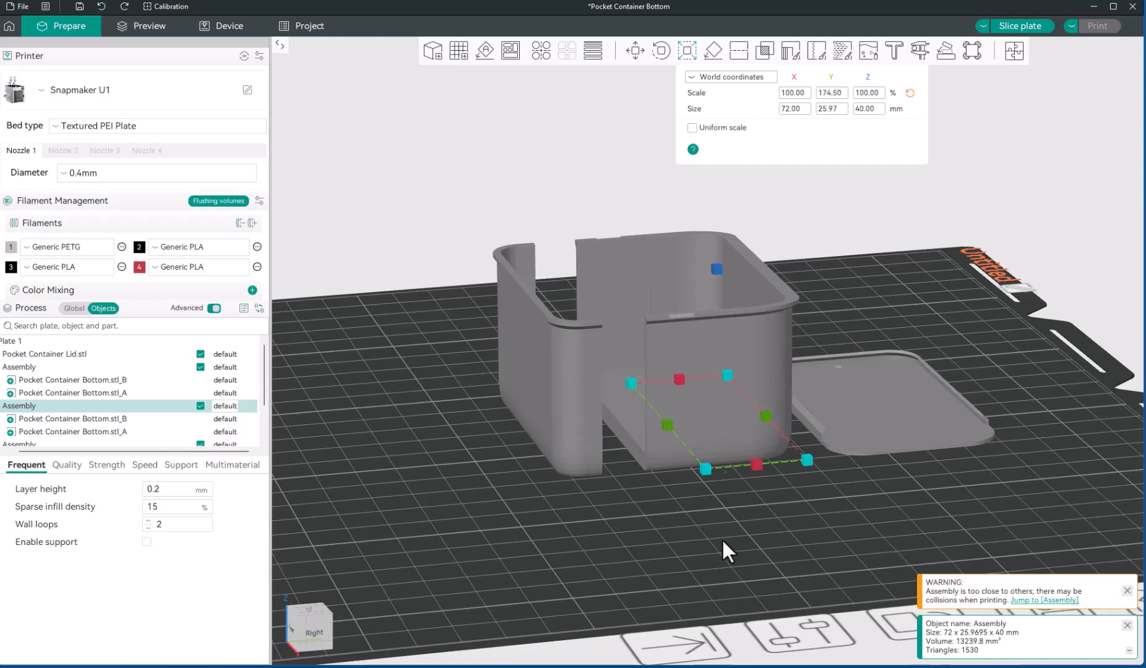
- Stretch the opposite end piece in Y from its inner side only to about 192 %, closing the remaining gap, and deselect it
left_click_drag(721, 538, 706, 537)
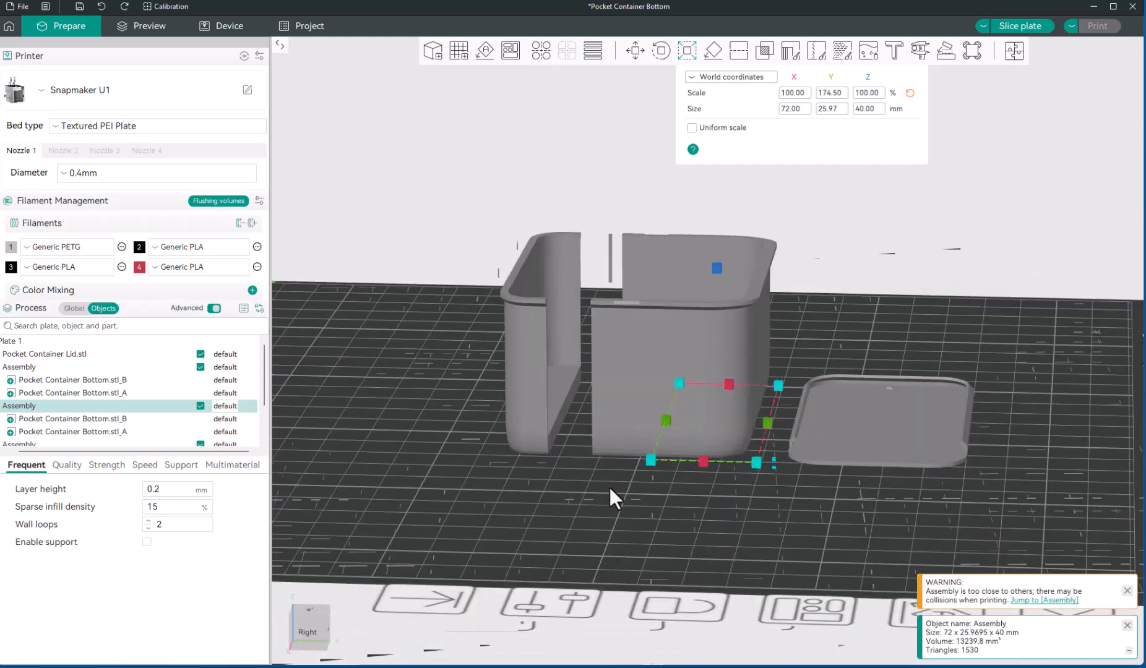
left_click_drag(609, 486, 553, 422)
left_click(533, 408)
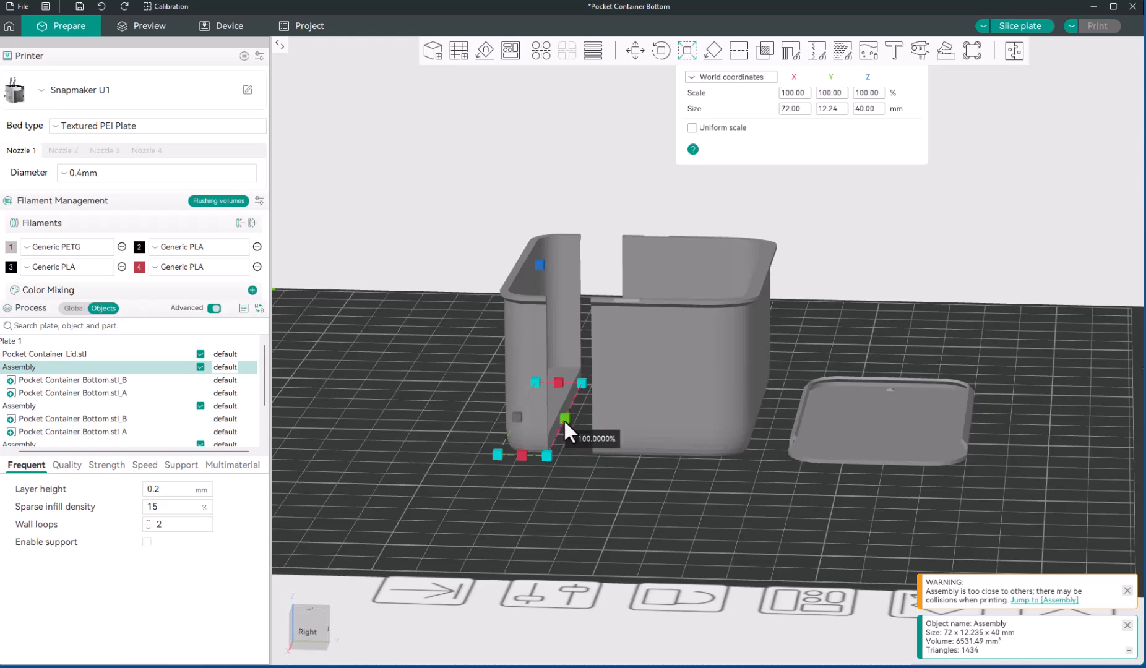
left_click_drag(564, 421, 603, 503)
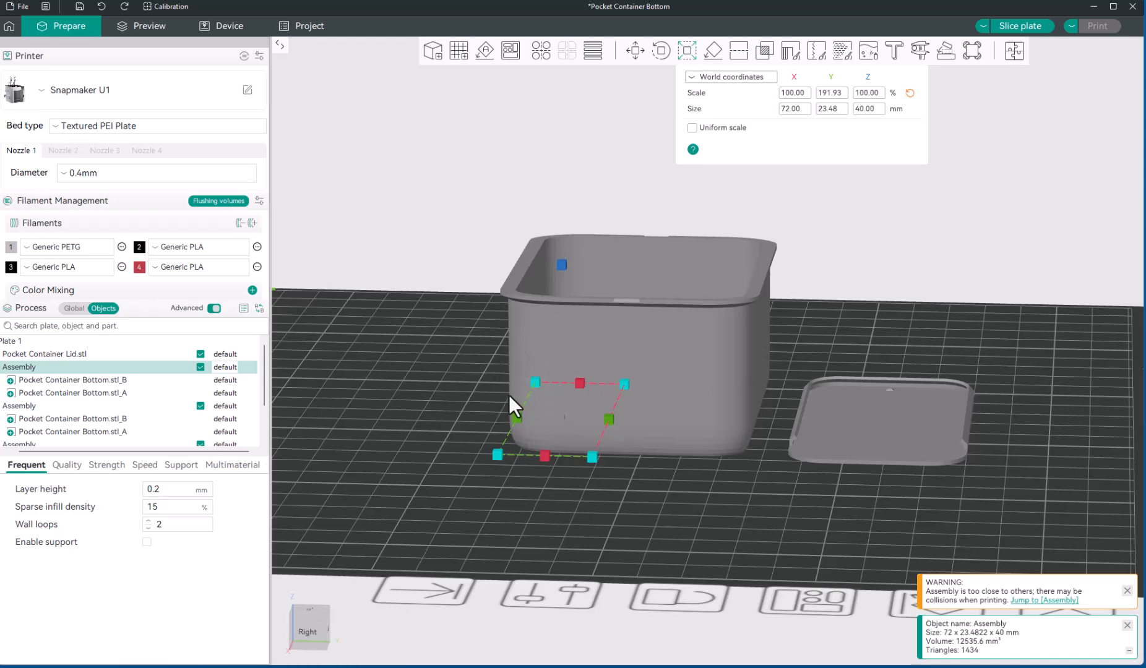
left_click(410, 391)
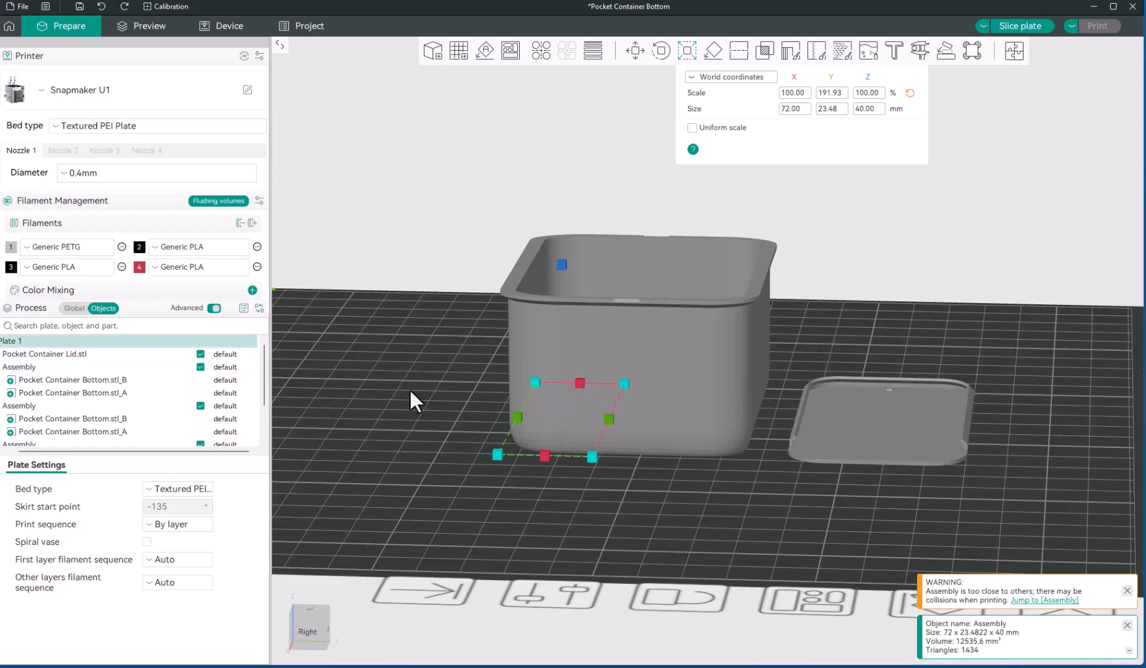
- Select the three container pieces together with the lid, combine them into one assembly, and view it from several angles
mouse_move(411, 392)
left_mouse_down()
mouse_move(482, 418)
mouse_move(416, 386)
mouse_move(415, 421)
mouse_move(417, 386)
left_mouse_up()
left_click_drag(431, 225, 794, 467, "shift")
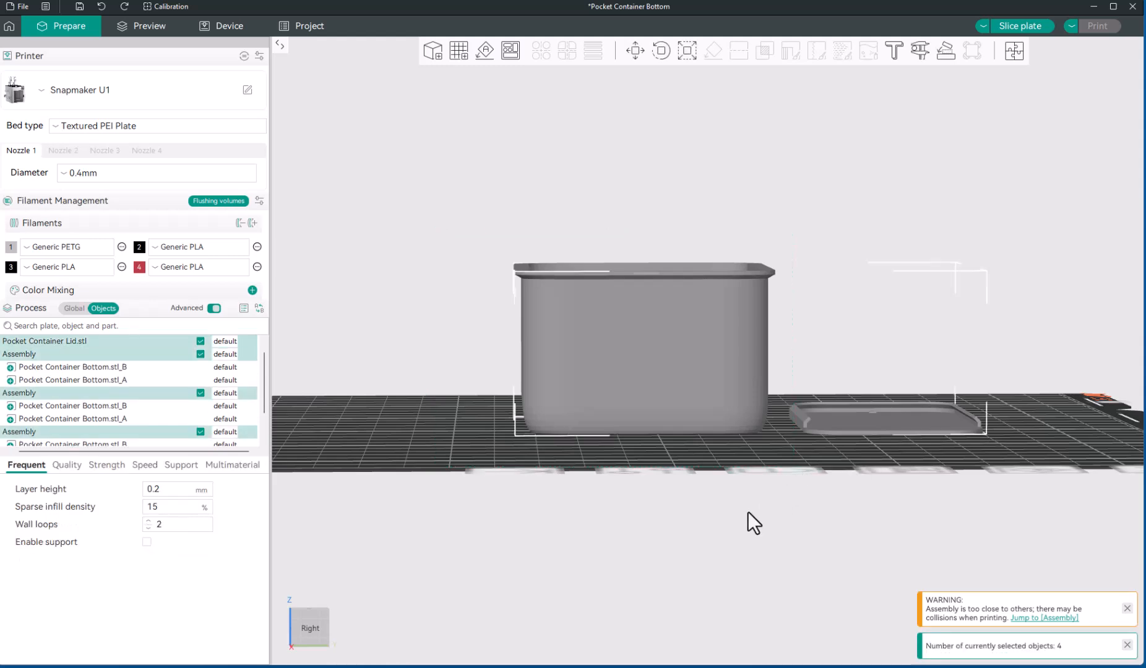
right_click(136, 341)
left_click(156, 349)
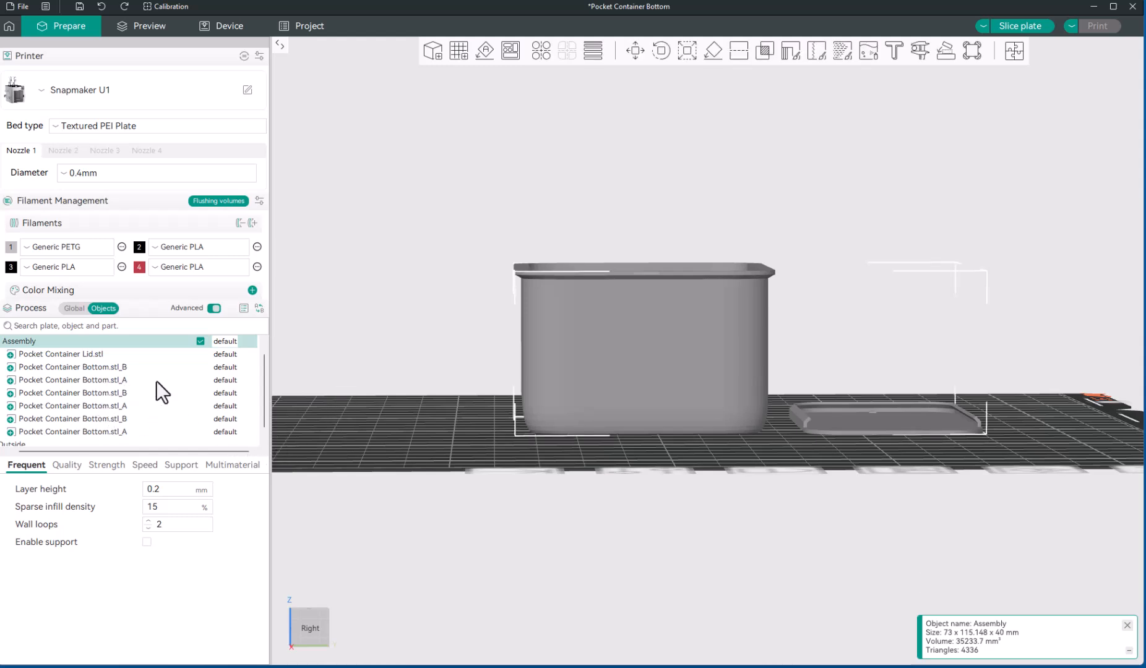
mouse_move(441, 355)
left_mouse_down()
mouse_move(459, 404)
mouse_move(517, 417)
mouse_move(563, 407)
mouse_move(575, 379)
mouse_move(439, 363)
mouse_move(455, 340)
mouse_move(449, 372)
mouse_move(438, 369)
mouse_move(455, 395)
mouse_move(487, 382)
mouse_move(496, 364)
mouse_move(456, 333)
mouse_move(435, 358)
left_mouse_up()
key("1")
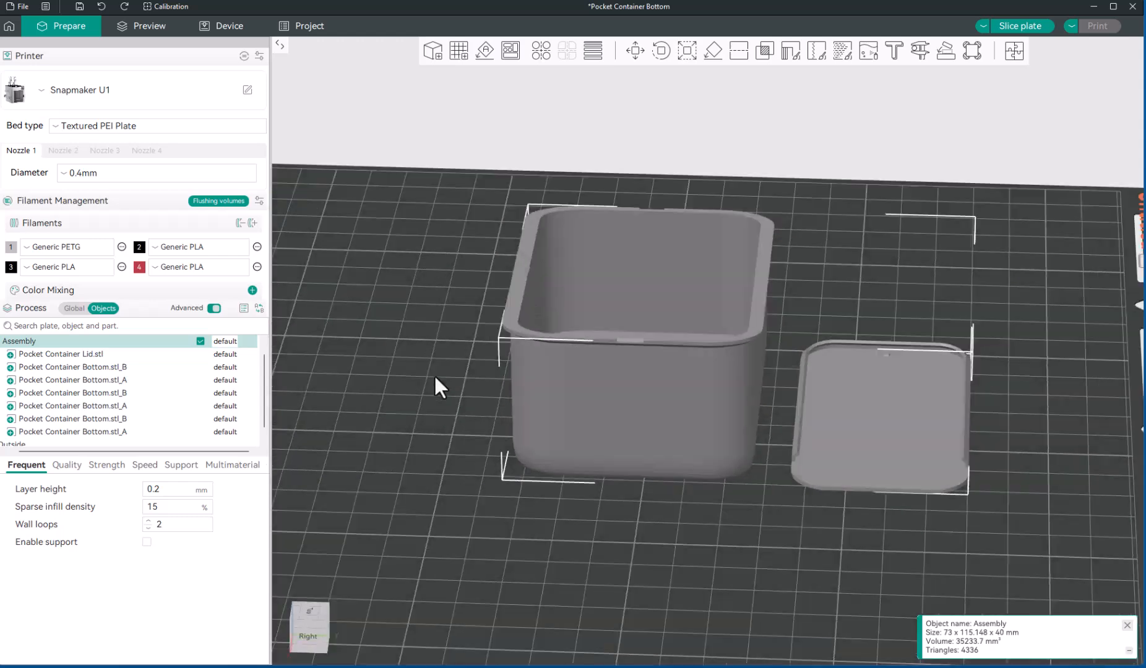
left_click_drag(438, 396, 448, 402)
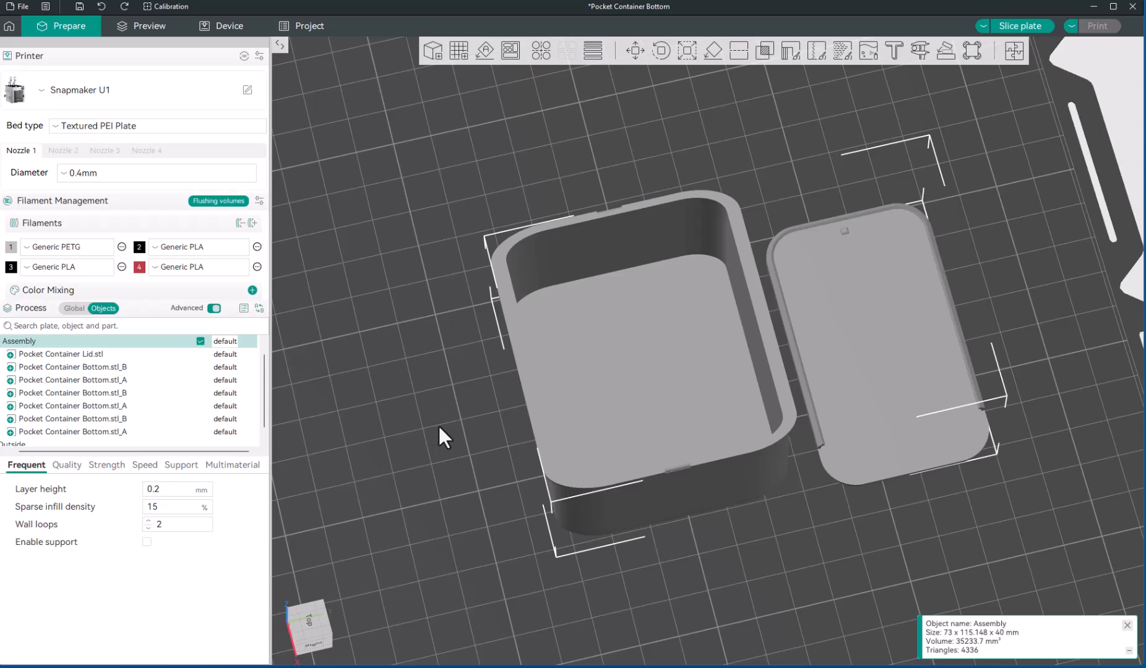
key("6")
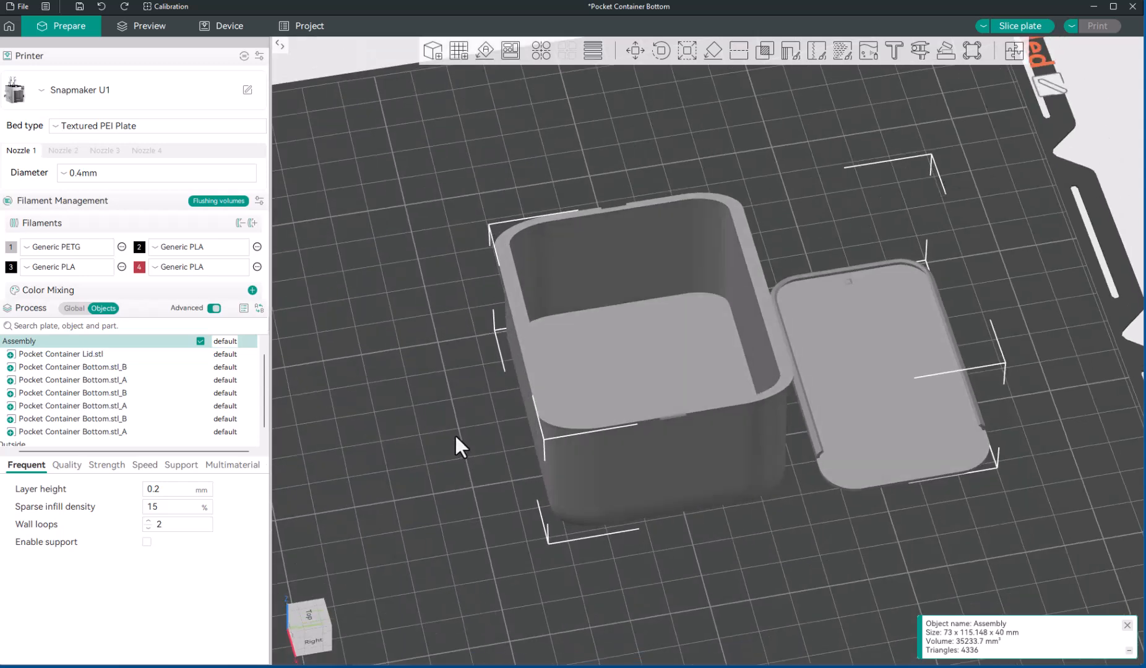
left_click_drag(447, 405, 450, 439)
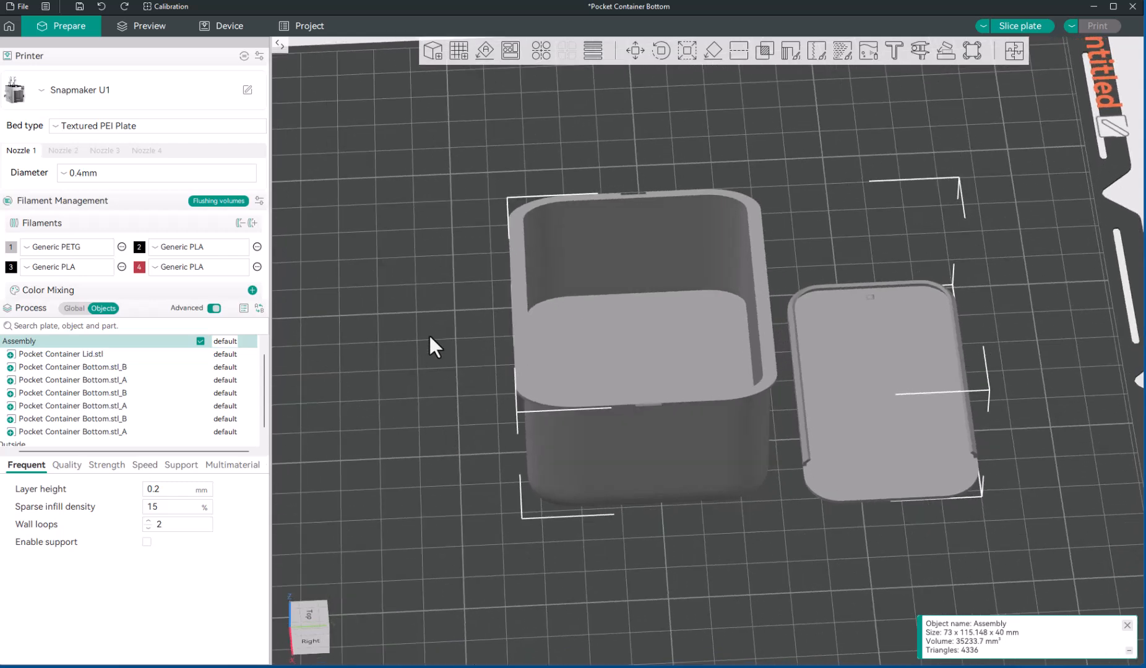
- Delete the finished container and lid assembly from the plate
left_click(432, 412)
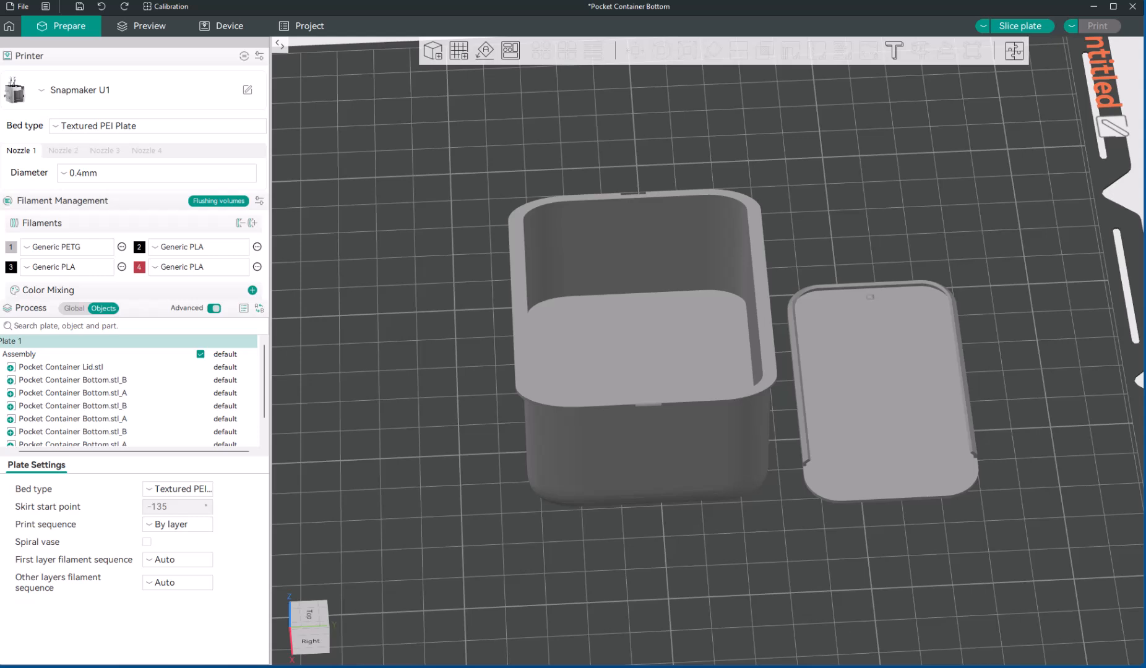
scroll(381, 329, "down", 3)
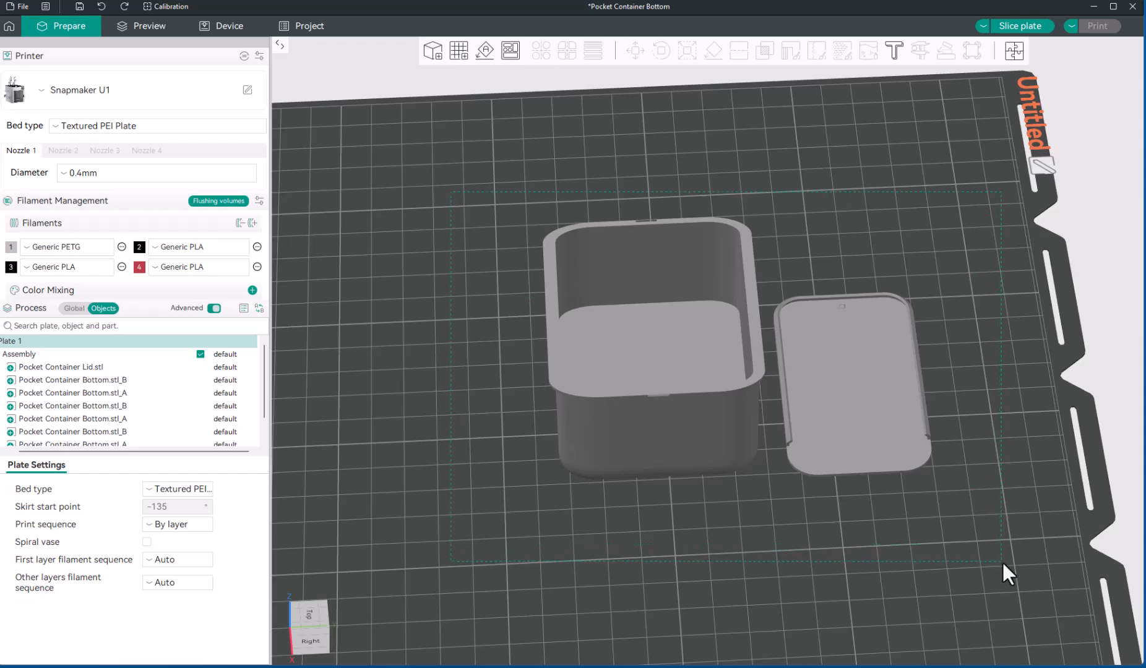
key("ctrl+a")
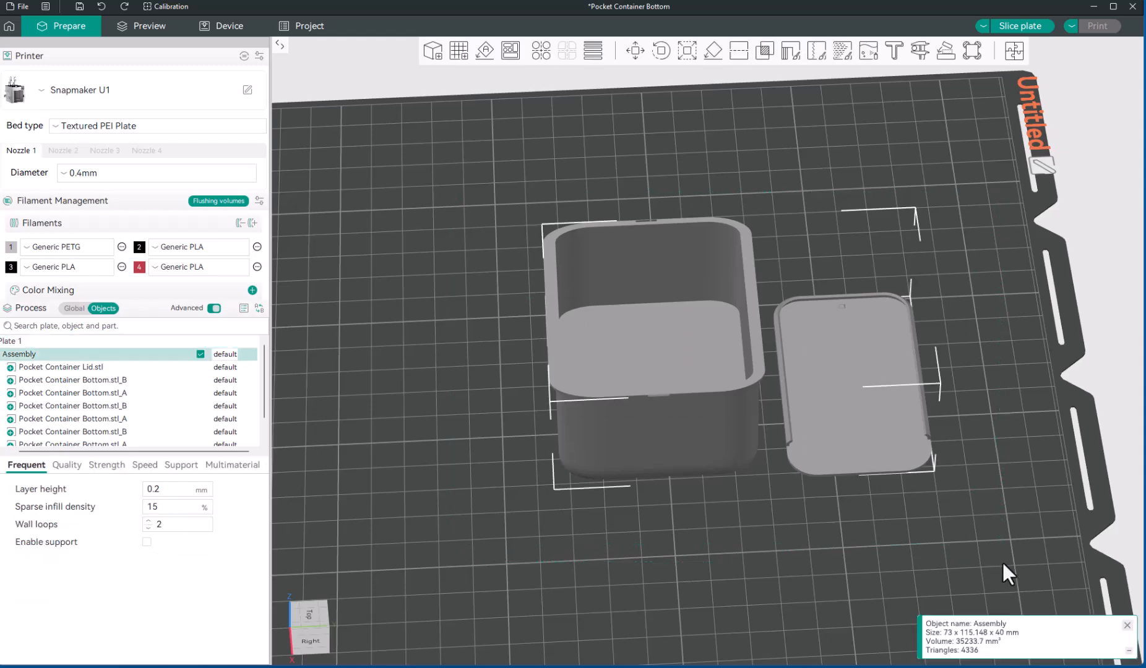
key("Delete")
- Import the original Pocket Container Bottom.stl onto the empty plate
scroll(677, 512, "down", 3)
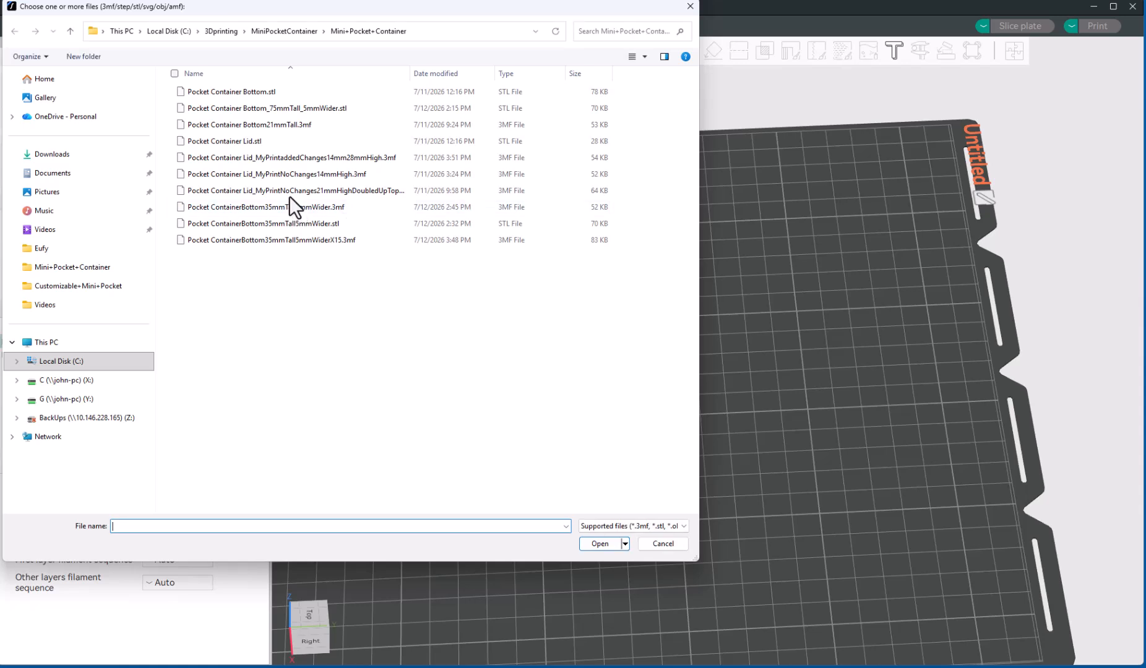
left_click(252, 94)
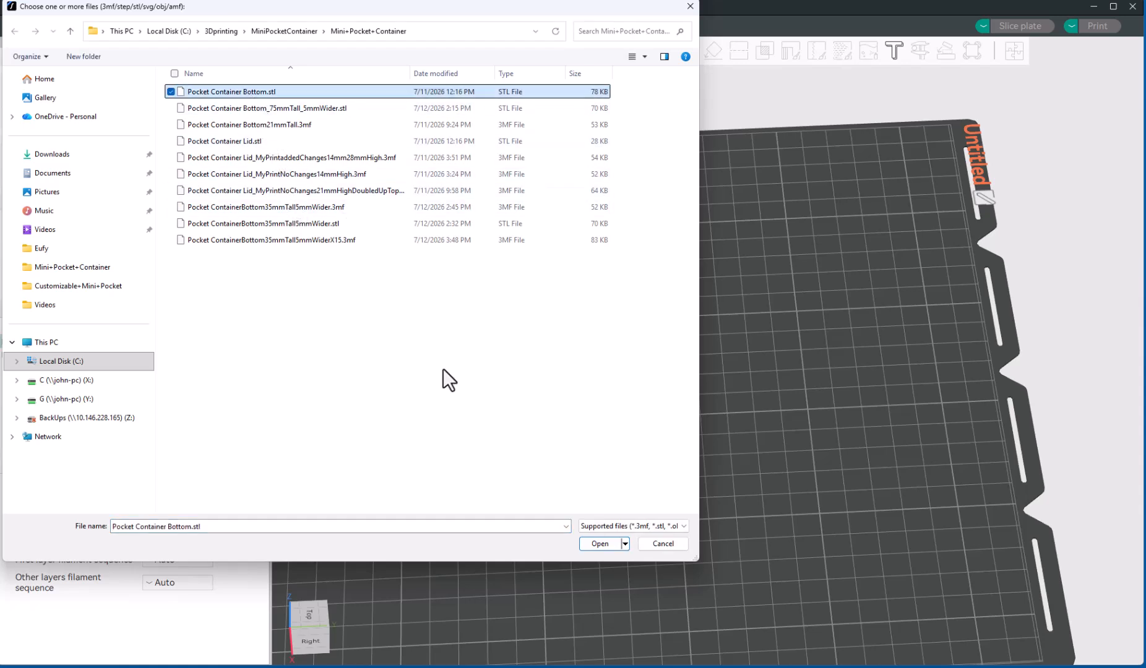
left_click(599, 545)
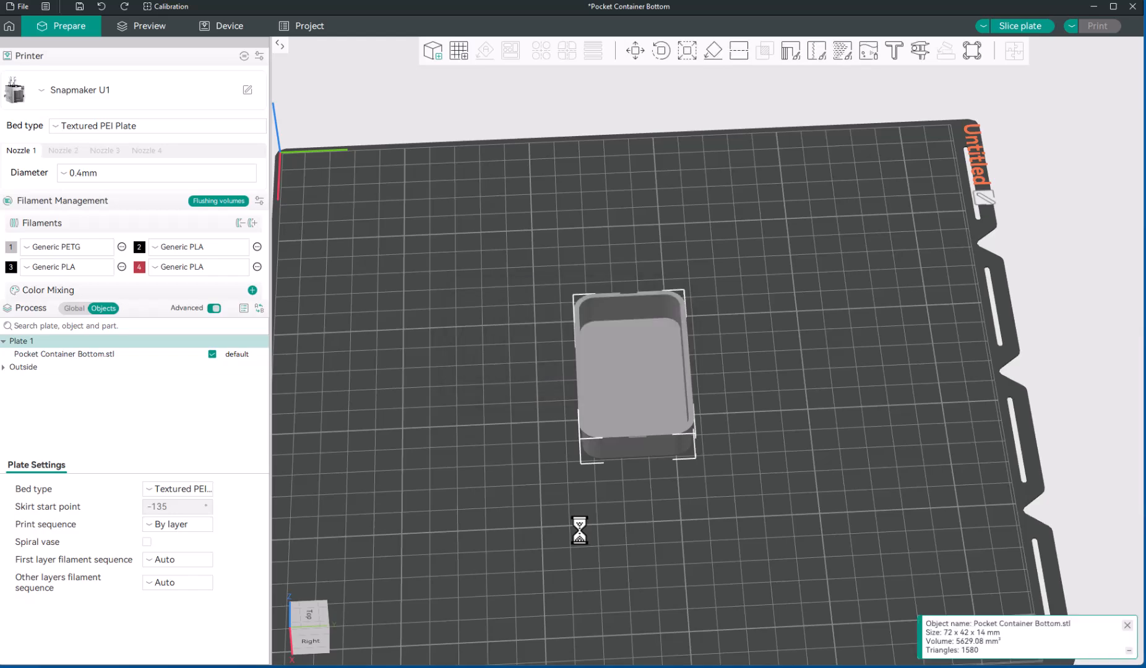
- Cut the container horizontally with a planar cut at Z 7 mm, keeping both the upper and lower parts
mouse_move(614, 517)
left_mouse_down()
mouse_move(618, 489)
mouse_move(615, 529)
mouse_move(617, 517)
mouse_move(570, 497)
mouse_move(587, 515)
mouse_move(608, 502)
mouse_move(656, 504)
mouse_move(609, 531)
mouse_move(618, 514)
left_mouse_up()
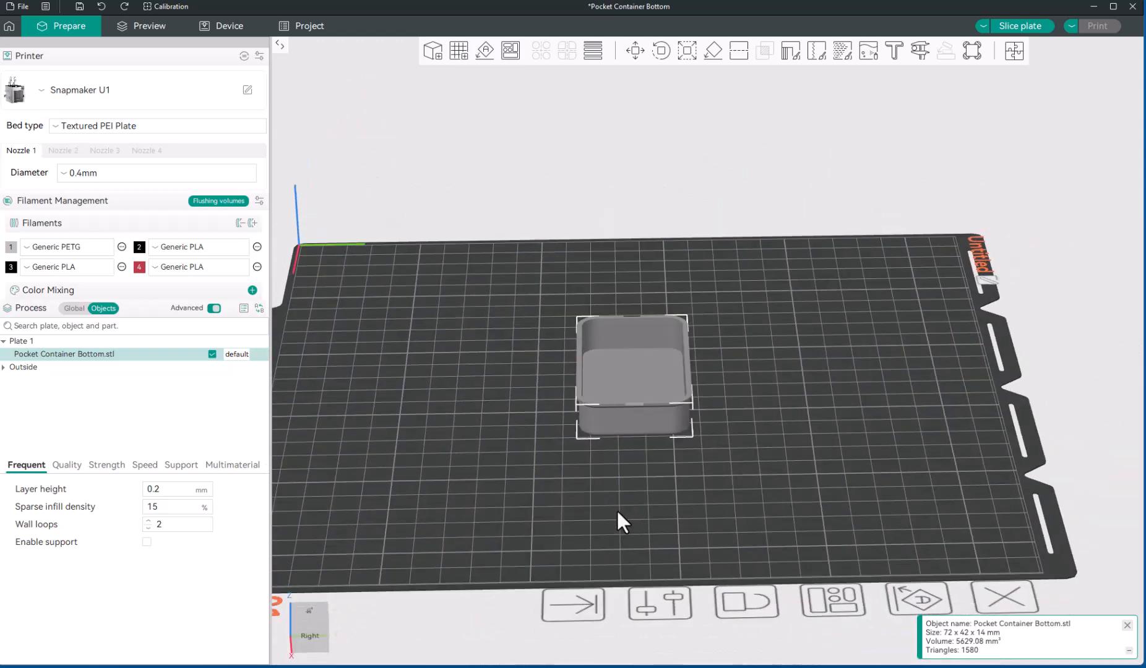
left_click(739, 51)
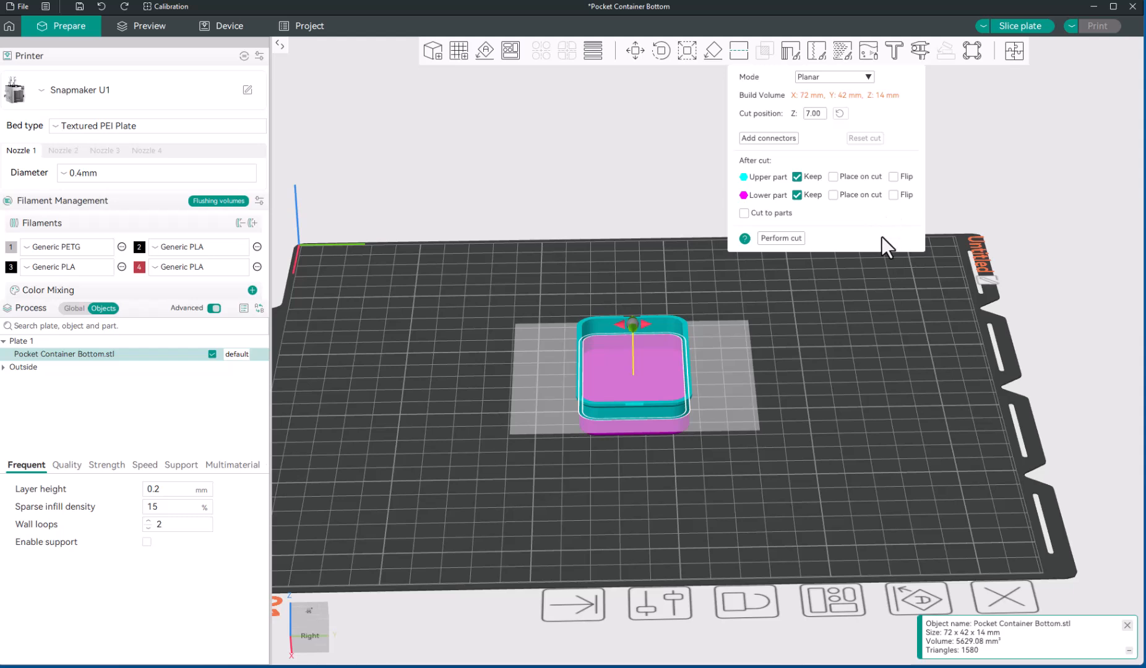
left_click(781, 240)
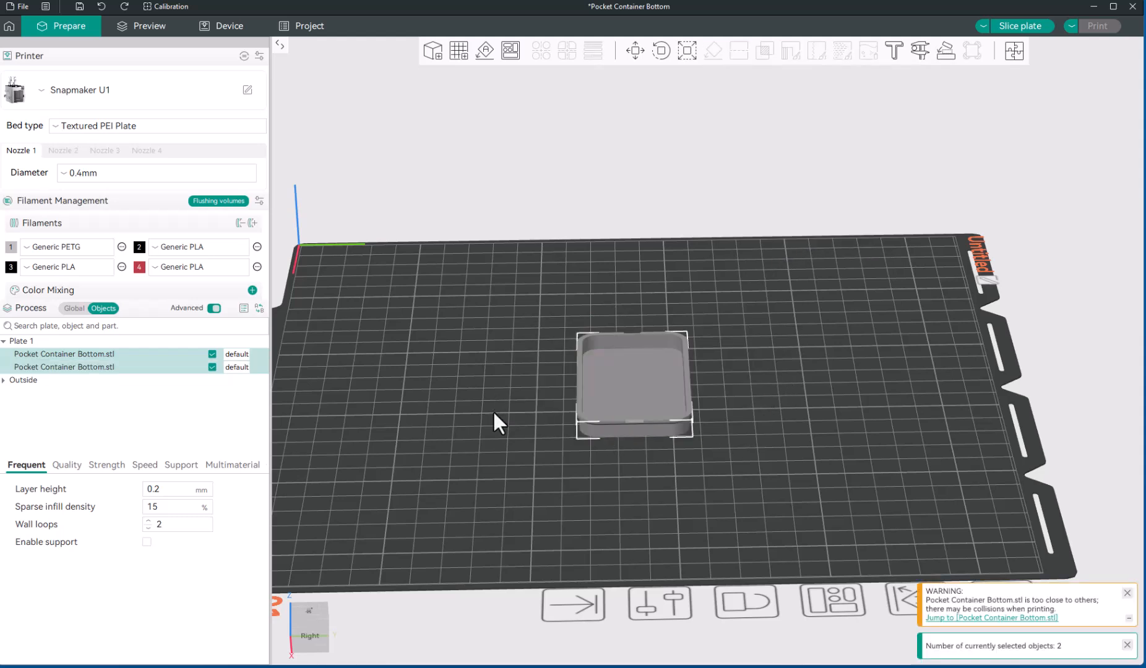
- Add a cube primitive to the plate and move it well away from the container halves
left_click(837, 364)
right_click(837, 370)
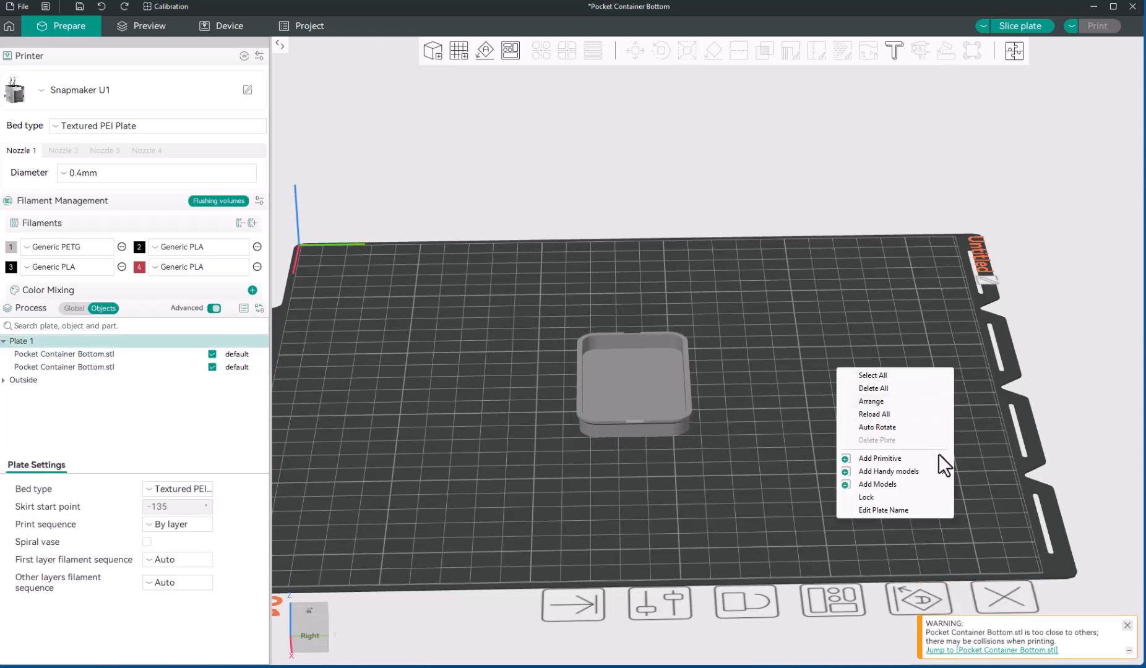
mouse_move(940, 457)
left_click(975, 459)
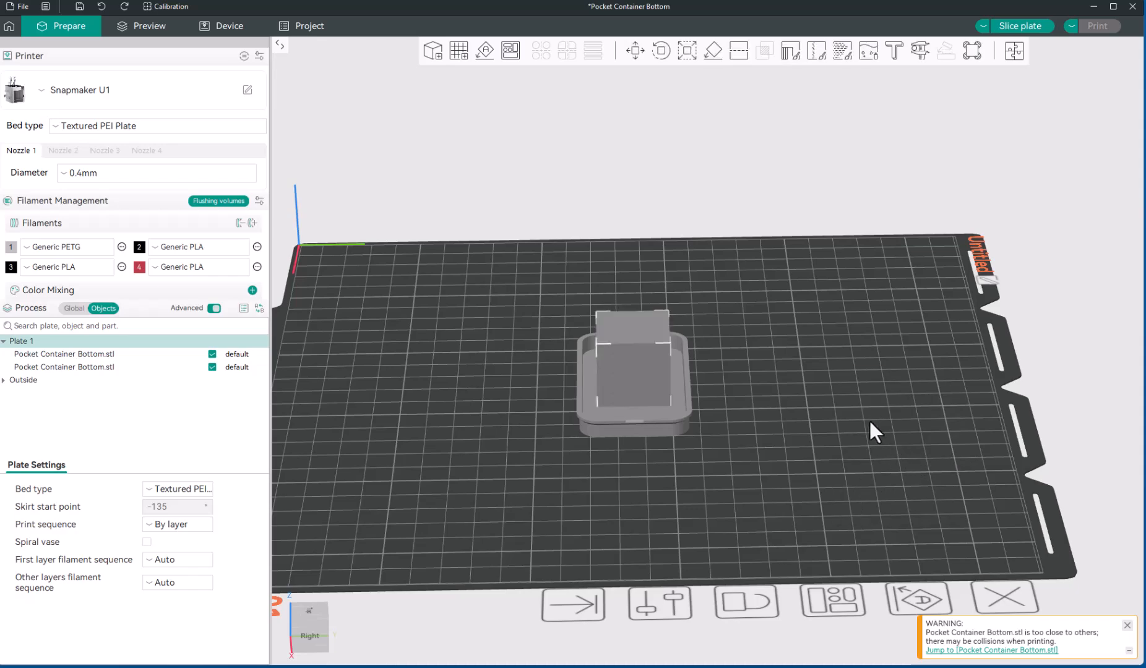
left_click_drag(652, 347, 905, 316)
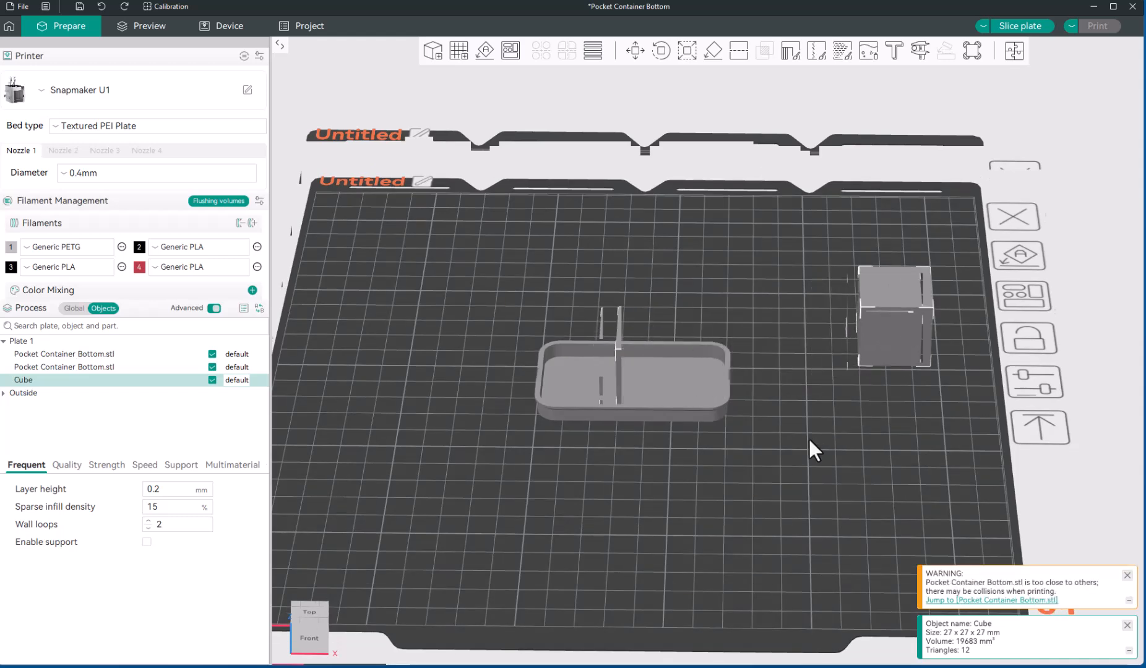
- Try to raise the container's upper half on its own by about 32 mm along the Z axis
mouse_move(808, 440)
left_mouse_down()
mouse_move(805, 426)
mouse_move(810, 434)
left_mouse_up()
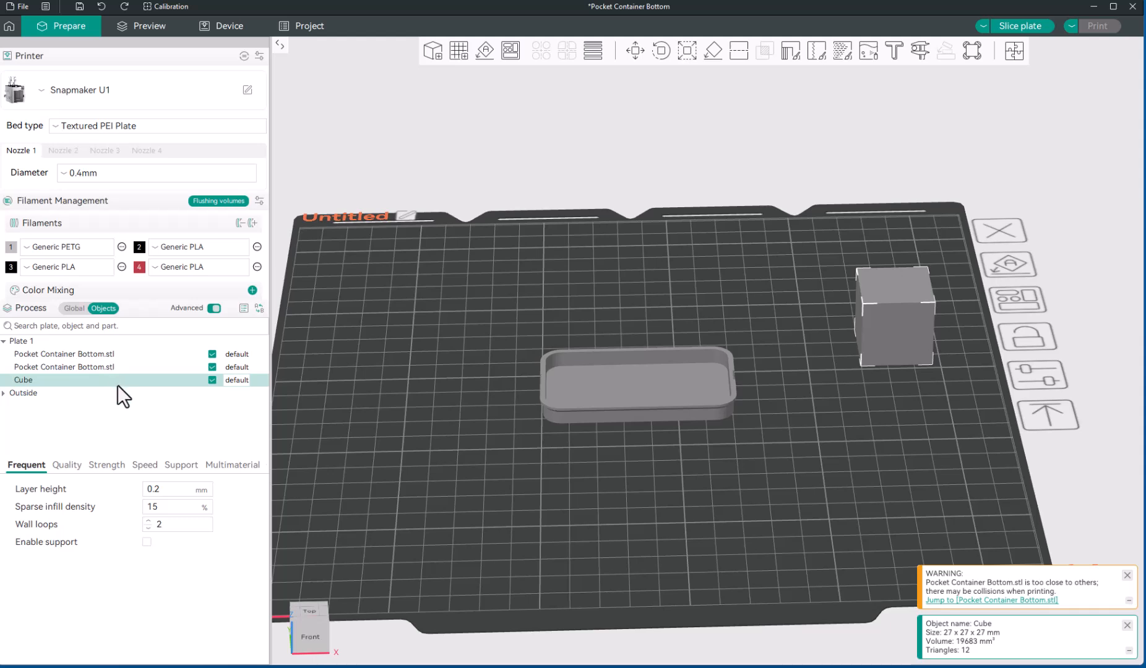
left_click(98, 353)
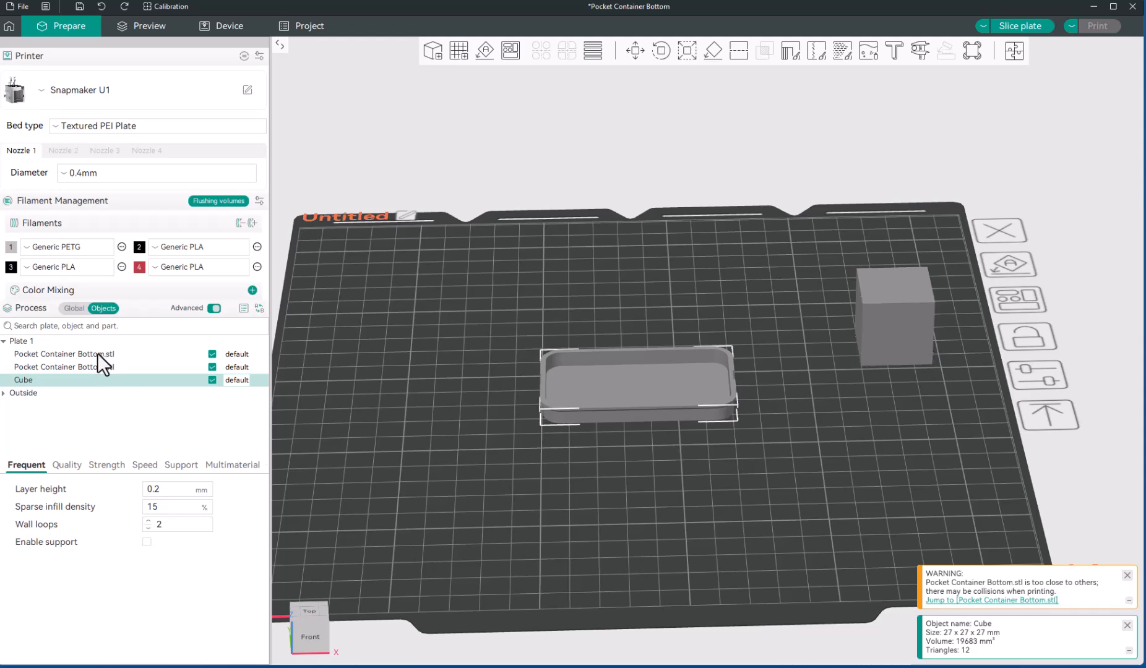
left_click(635, 52)
left_click_drag(637, 360, 641, 278)
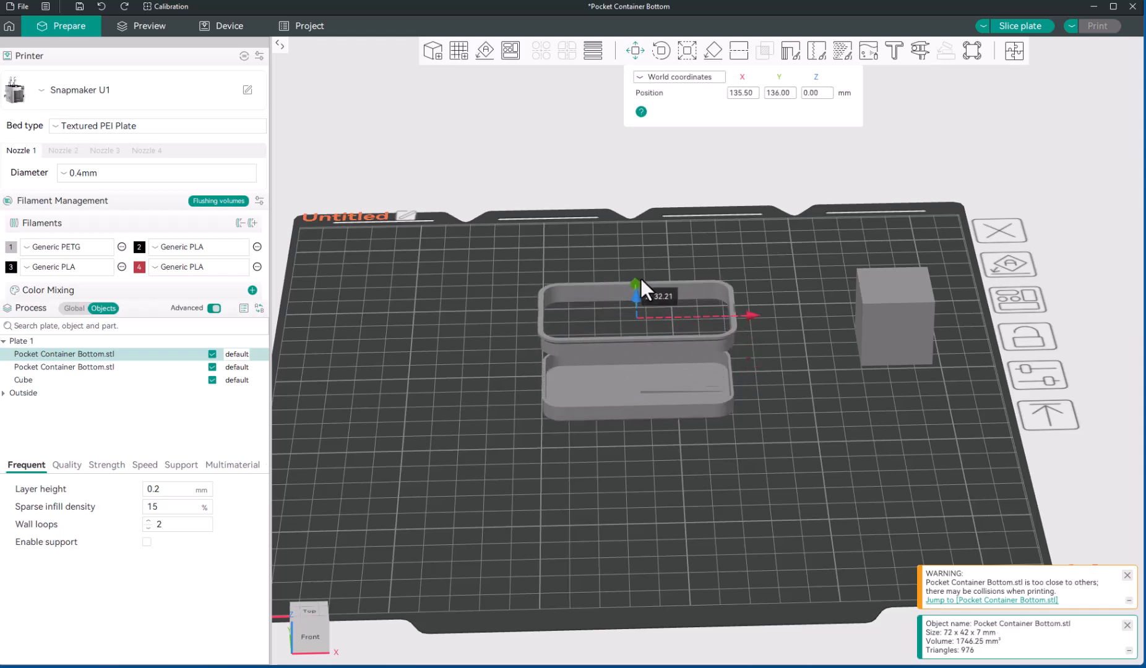
left_click_drag(640, 277, 641, 278)
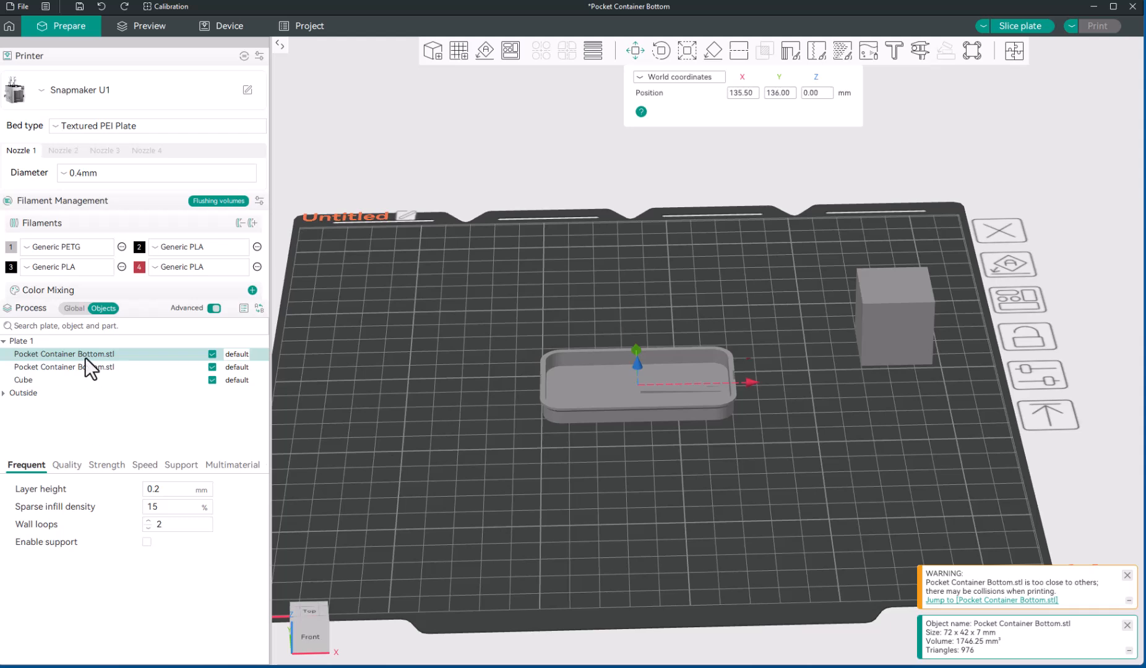
- Select the container's upper half together with the cube and combine them into one assembly
left_click(67, 380, "ctrl")
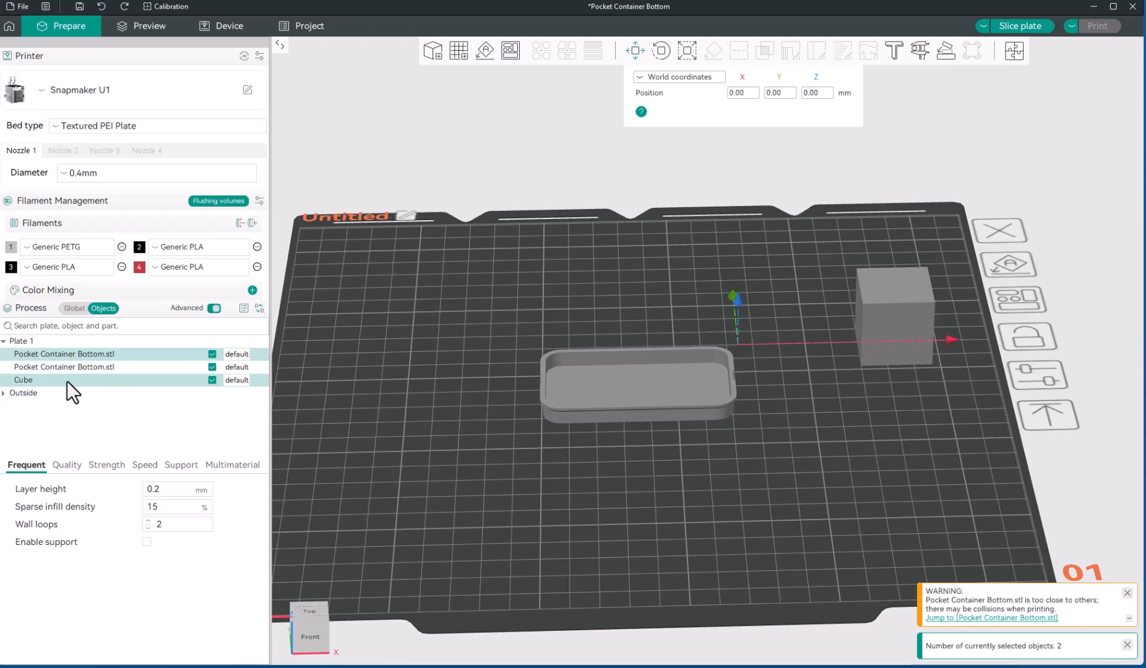
right_click(68, 381)
left_click(104, 388)
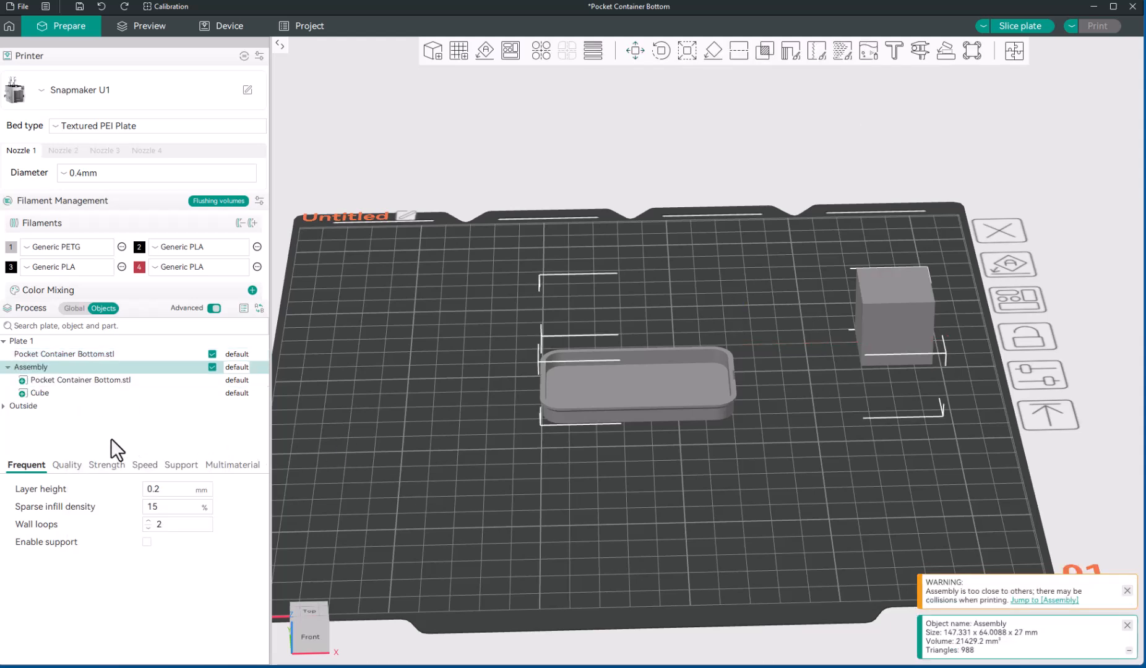
- Raise only the container part of the assembly along Z to 24.69 mm in object coordinates, and deselect it
left_click(87, 381)
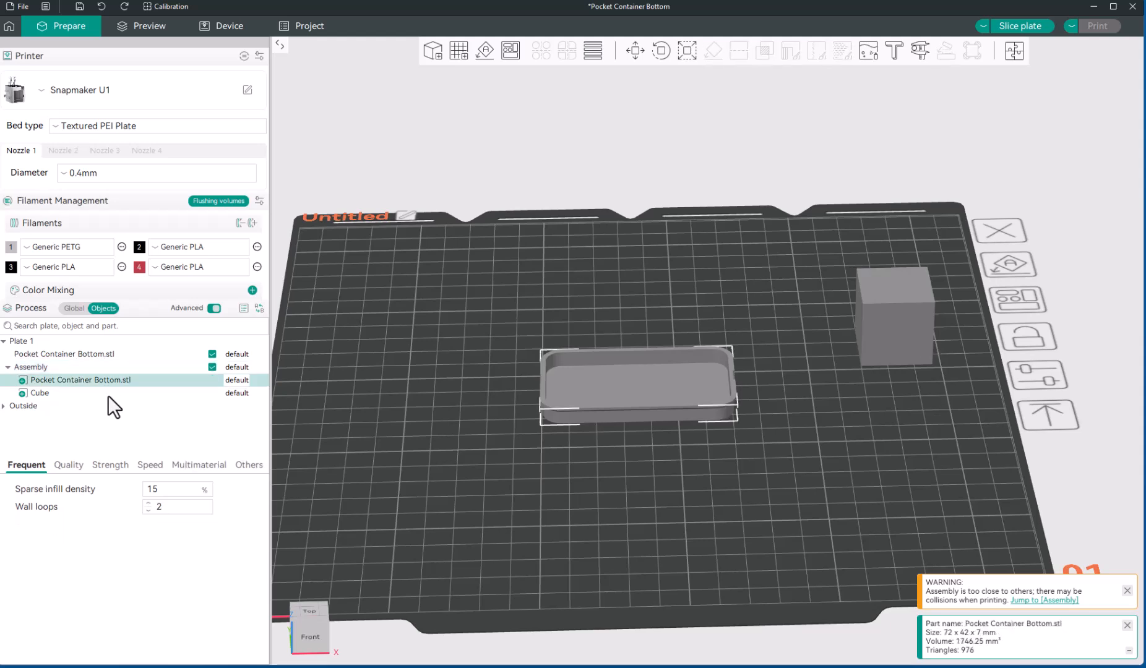
left_click(50, 368)
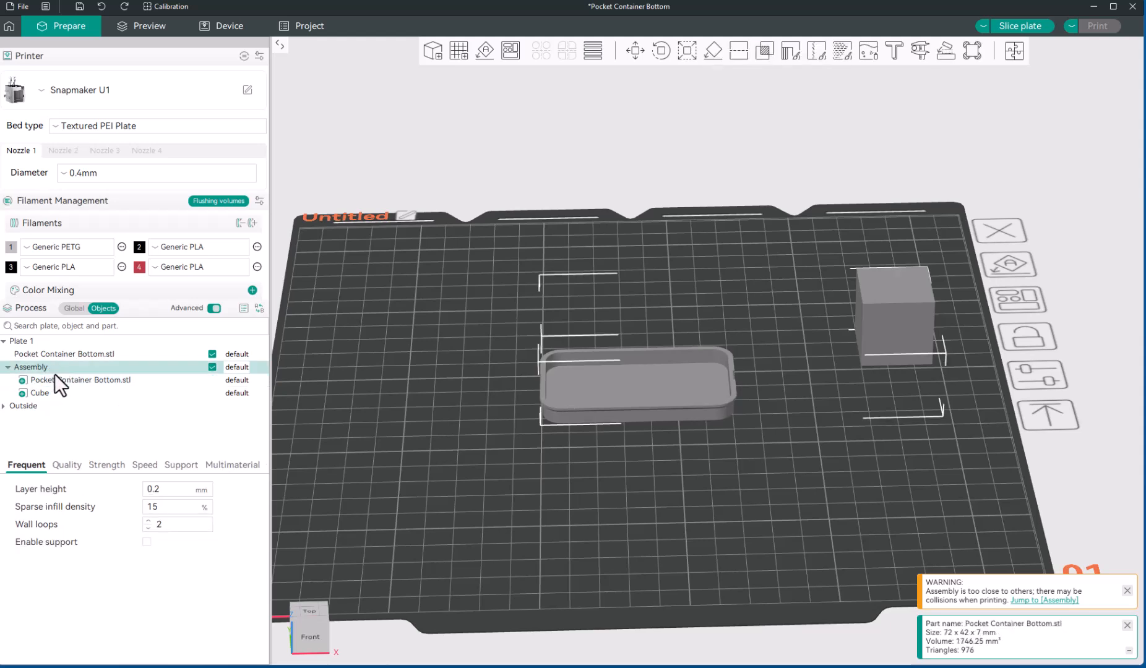
left_click(57, 378)
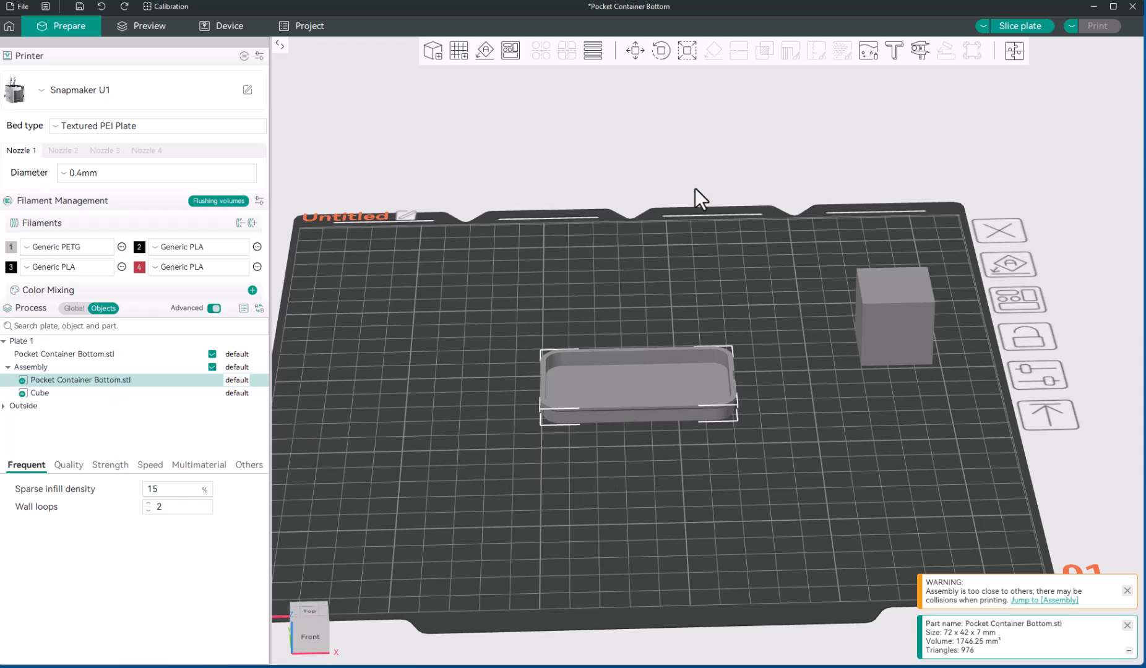
left_click(635, 50)
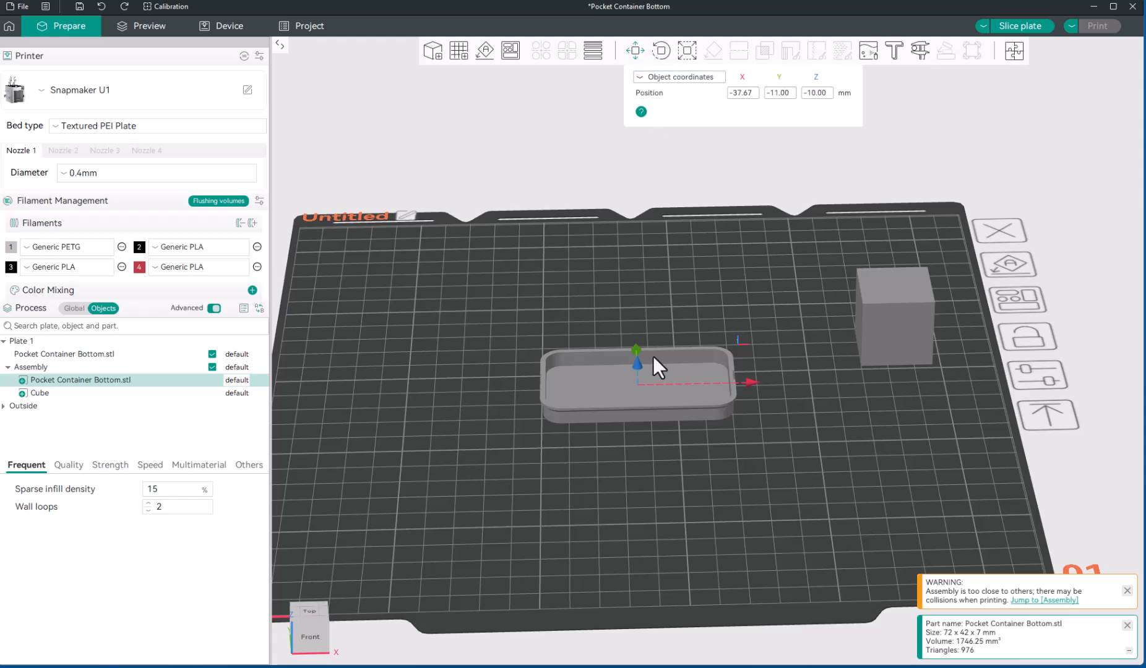
left_click_drag(636, 359, 640, 261)
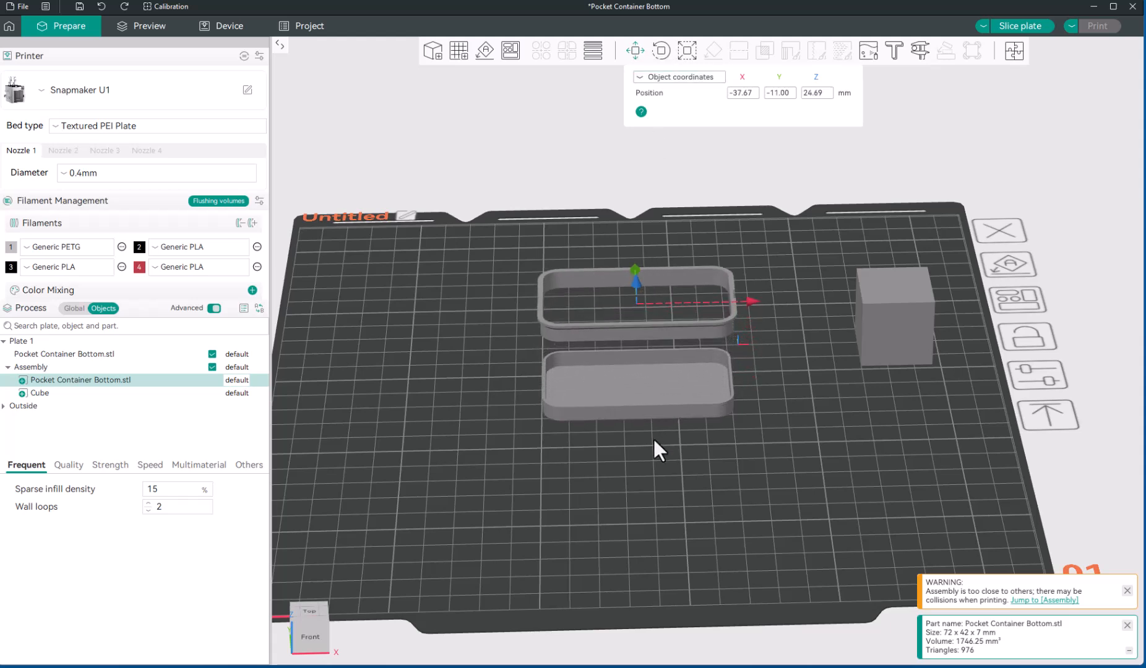
key("Escape")
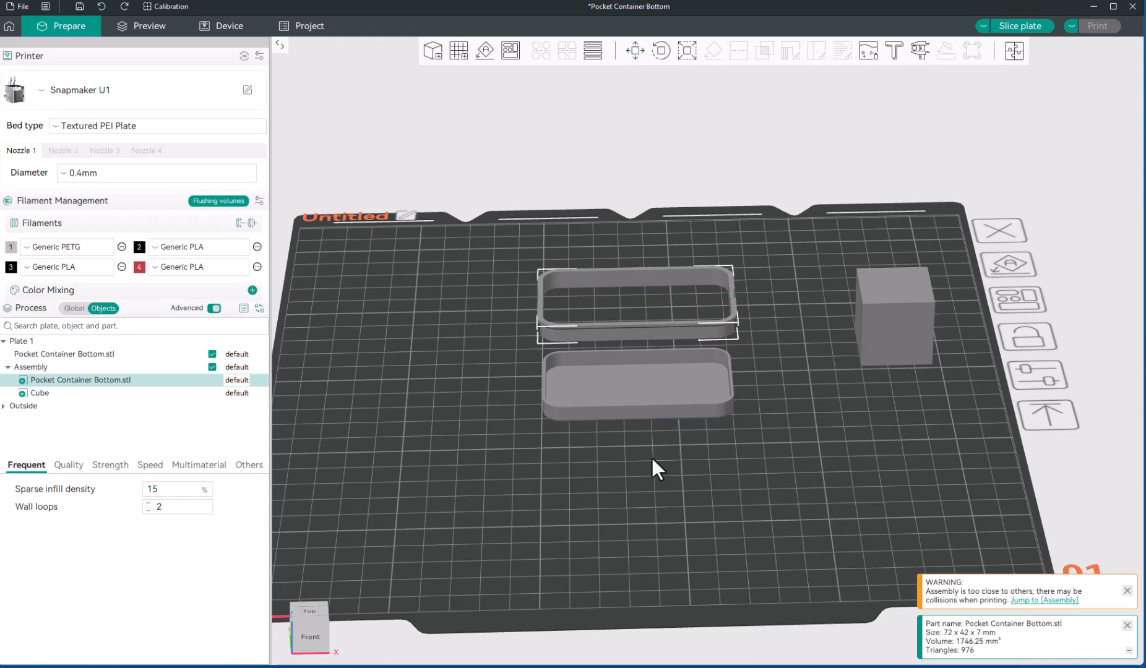
left_click(651, 456)
- Examine the gap between the raised upper half and the lower half from the front, side and above
key("3")
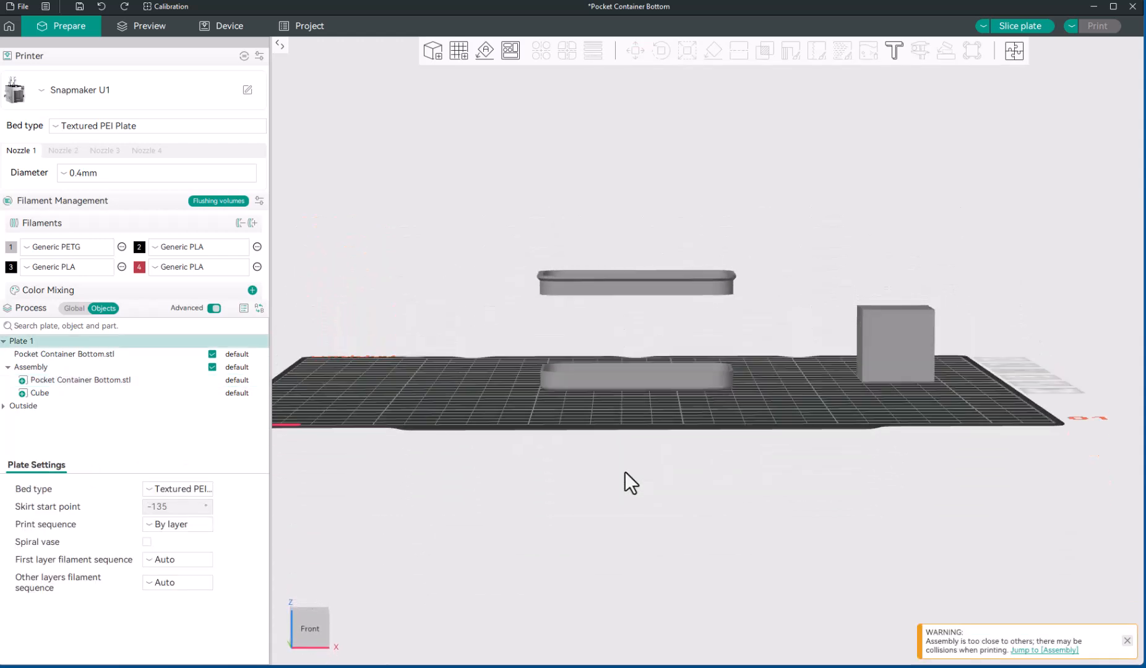
key("0")
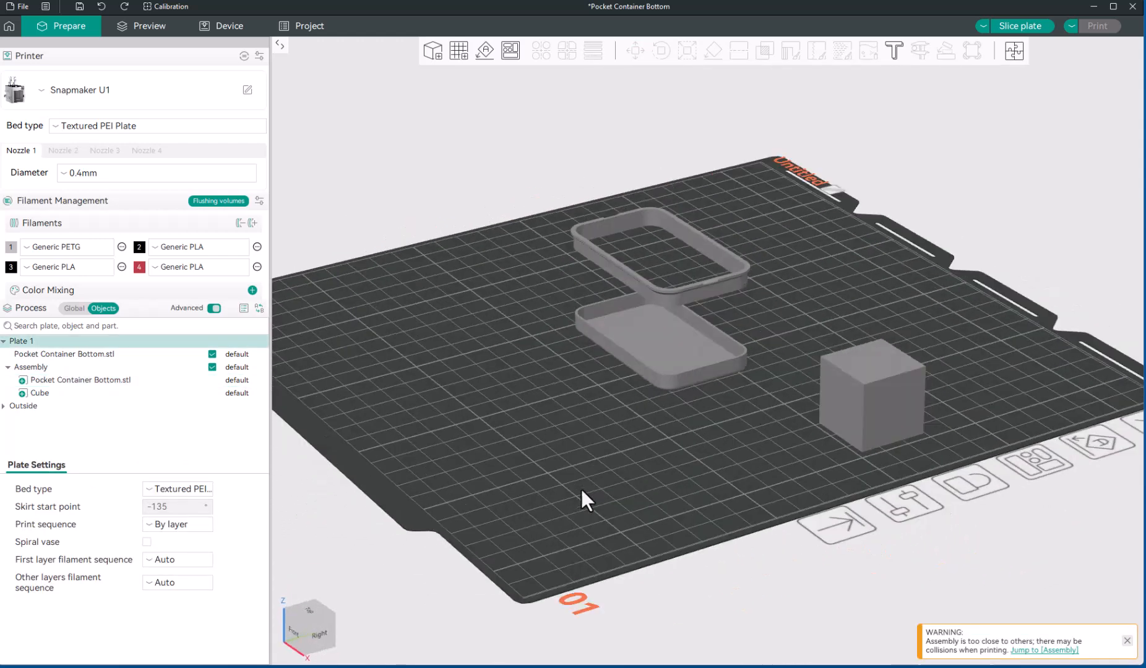
key("3")
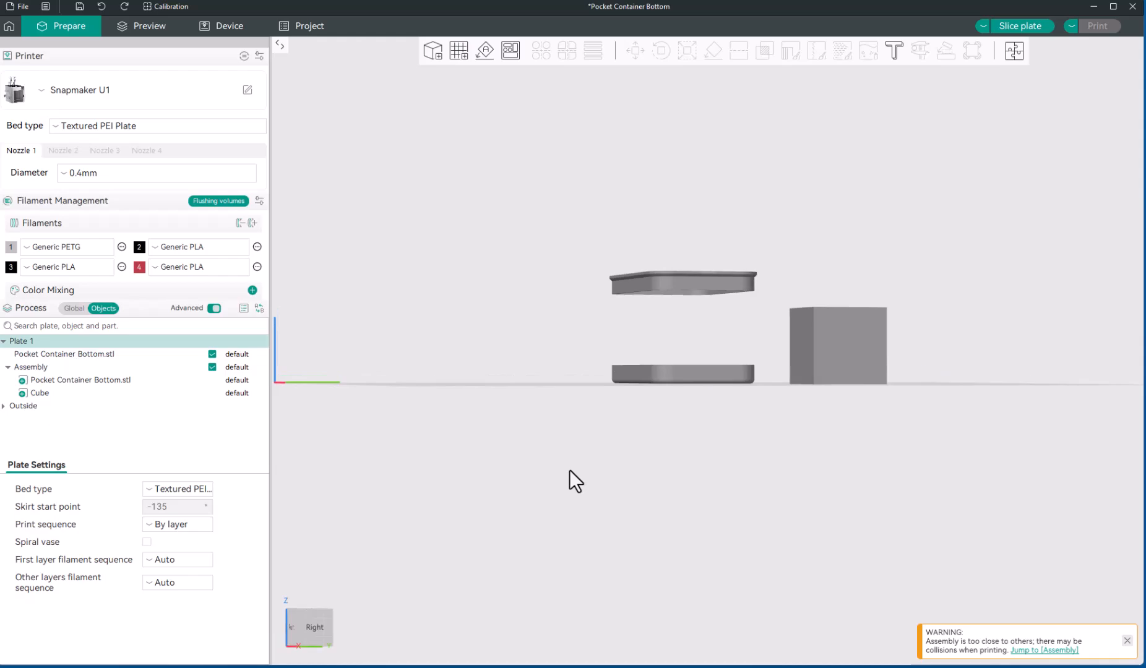
key("0")
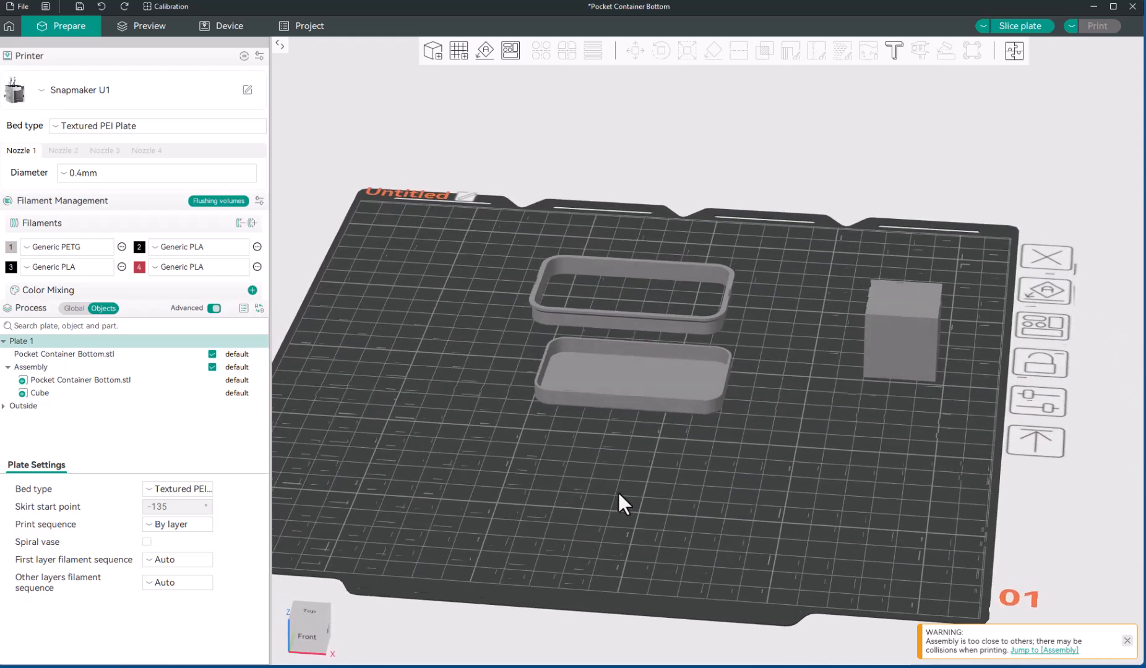
left_click_drag(593, 491, 617, 494)
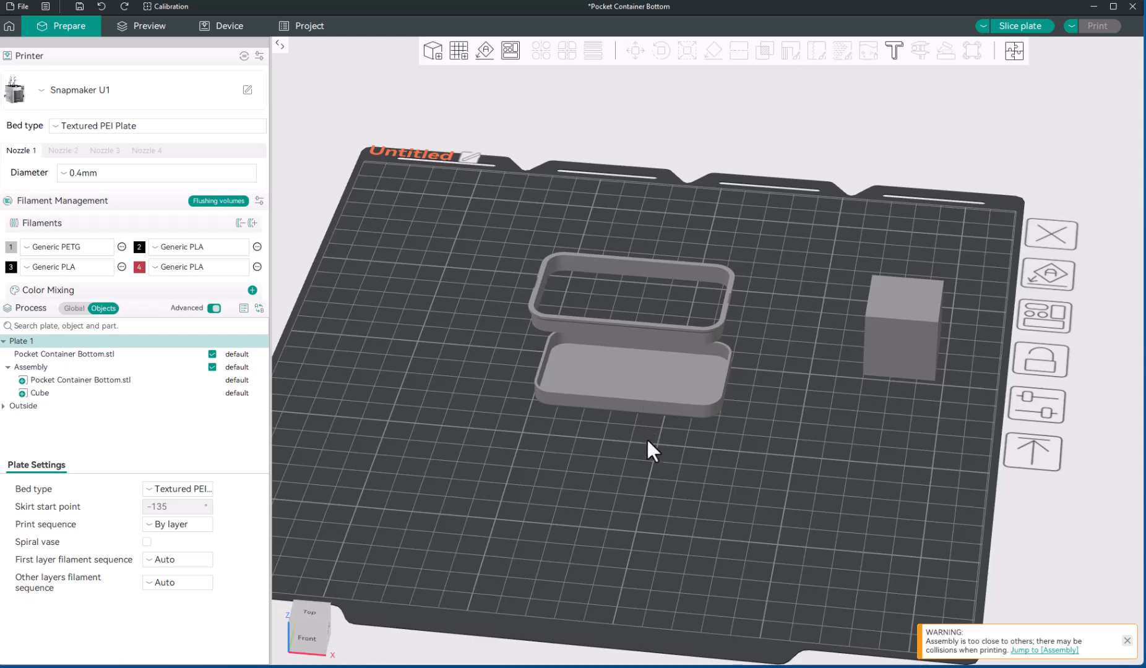
key("3")
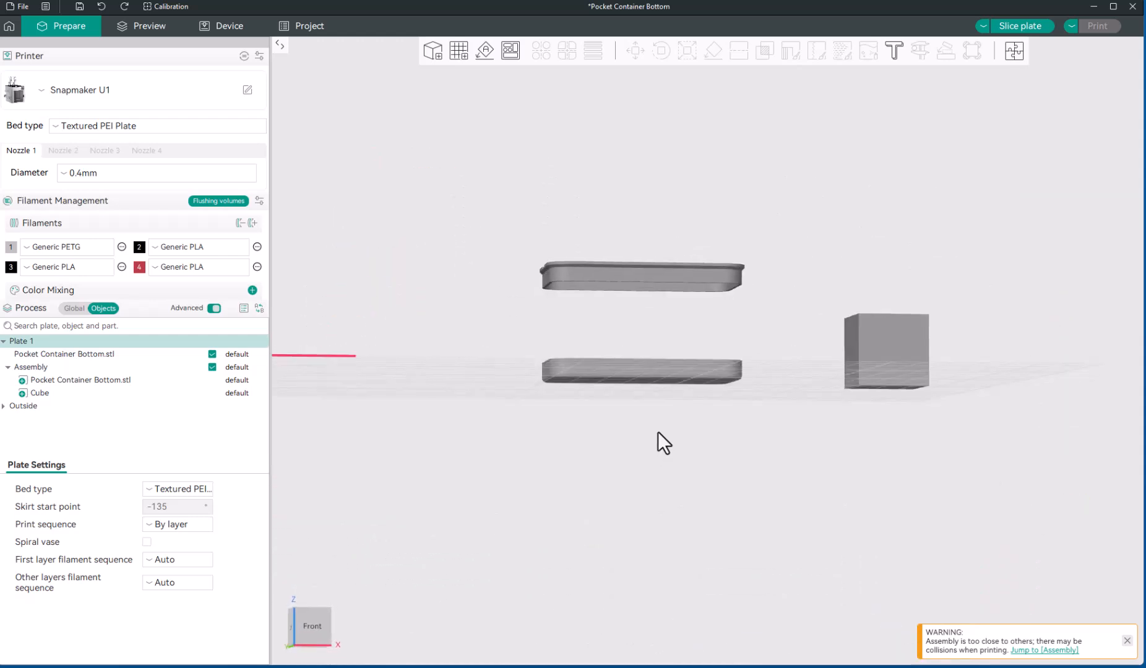
left_click_drag(659, 435, 653, 434)
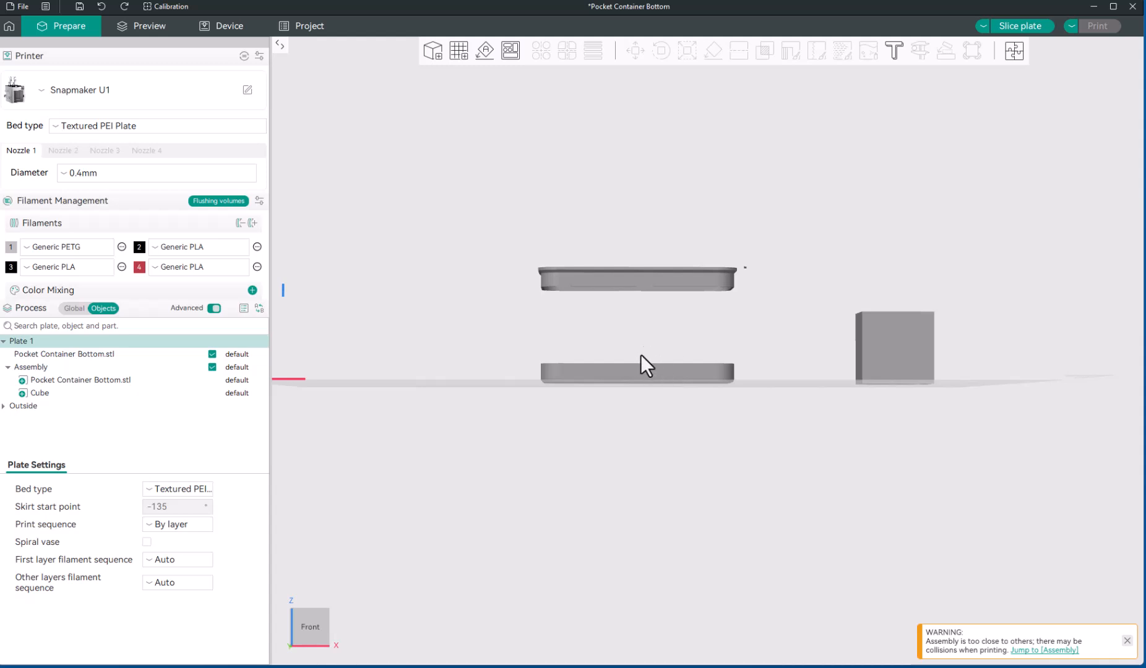
scroll(626, 303, "up", 3)
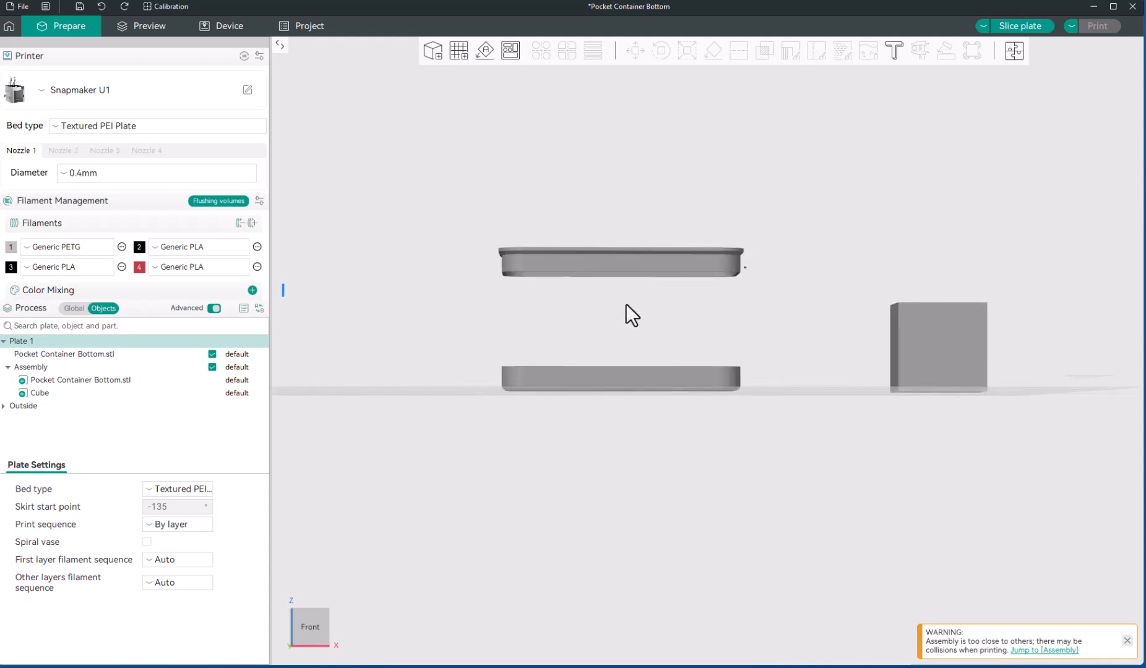
left_click_drag(605, 320, 605, 325)
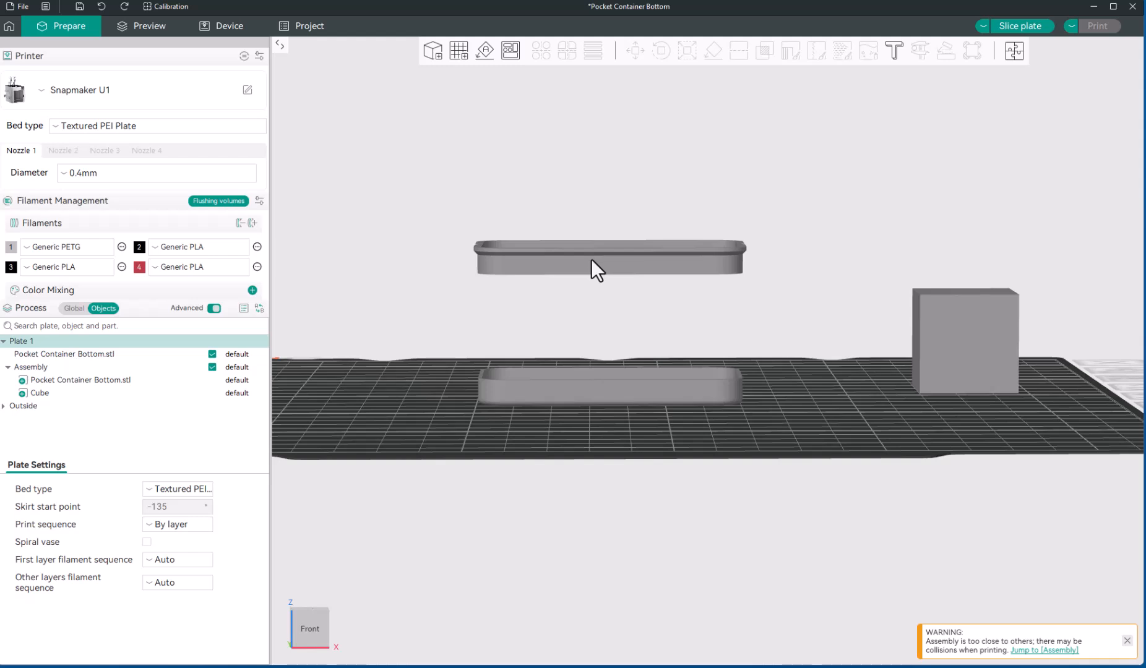
- Set up a horizontal planar cut through the container's lower half at Z 4.83 mm
left_click(633, 310)
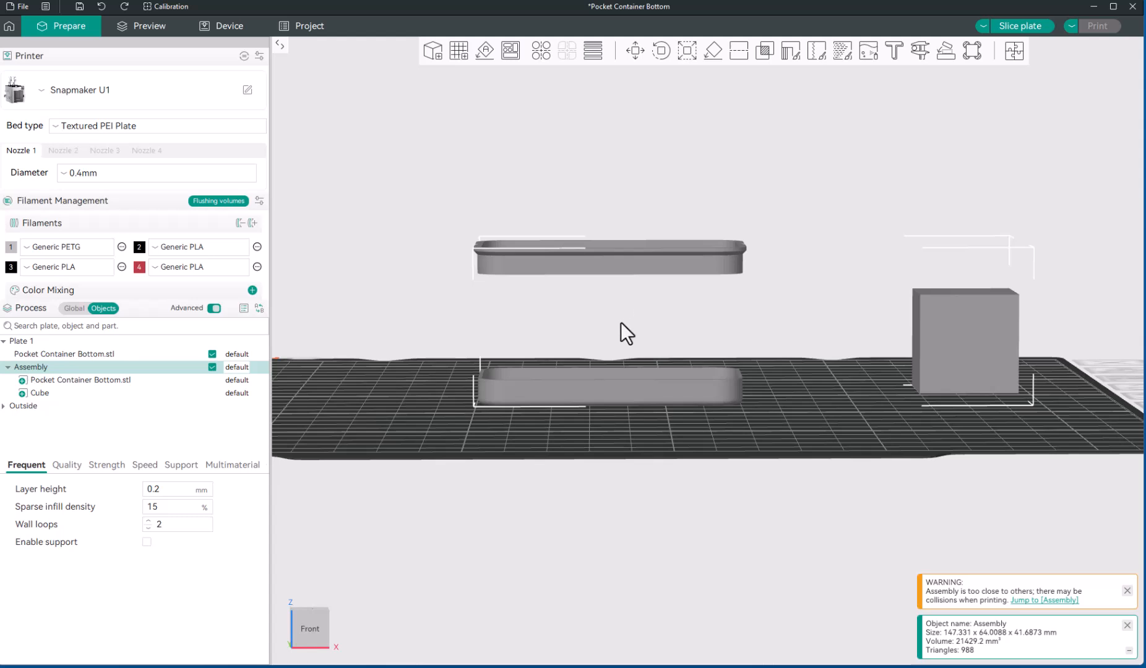
left_click(88, 355)
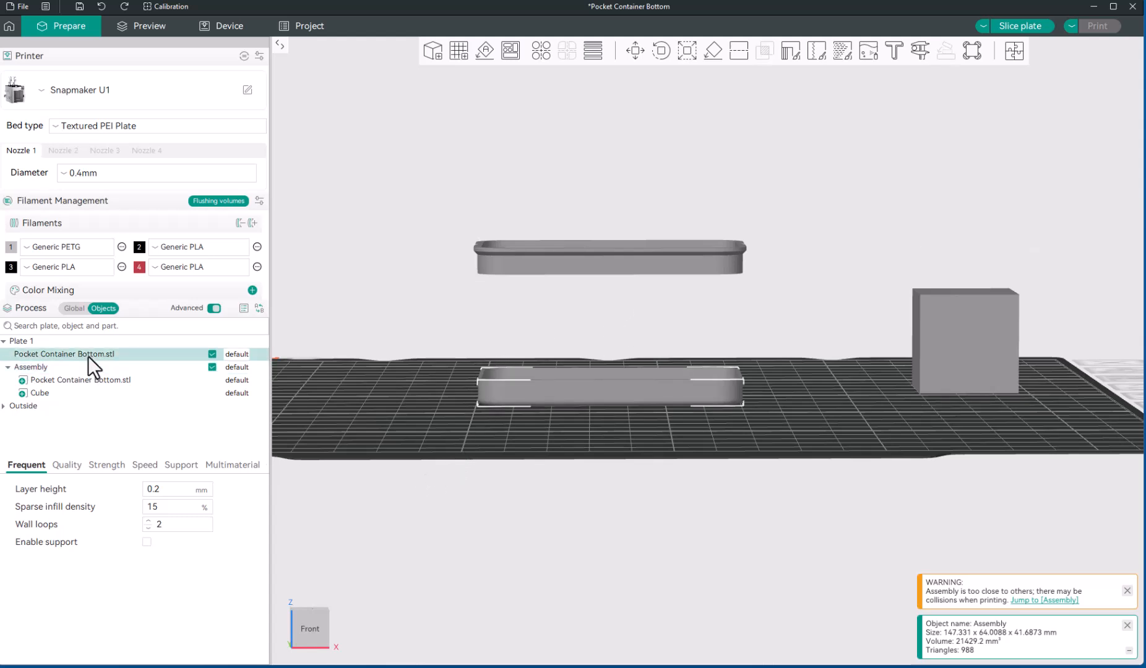
scroll(550, 434, "up", 2)
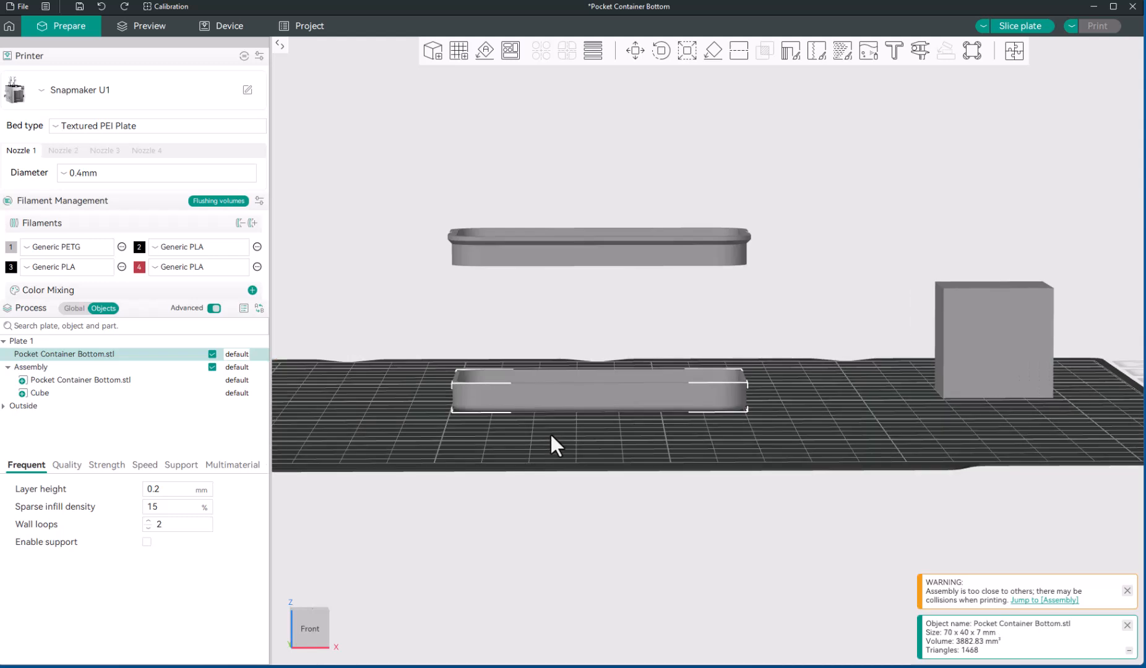
left_click_drag(565, 454, 563, 451)
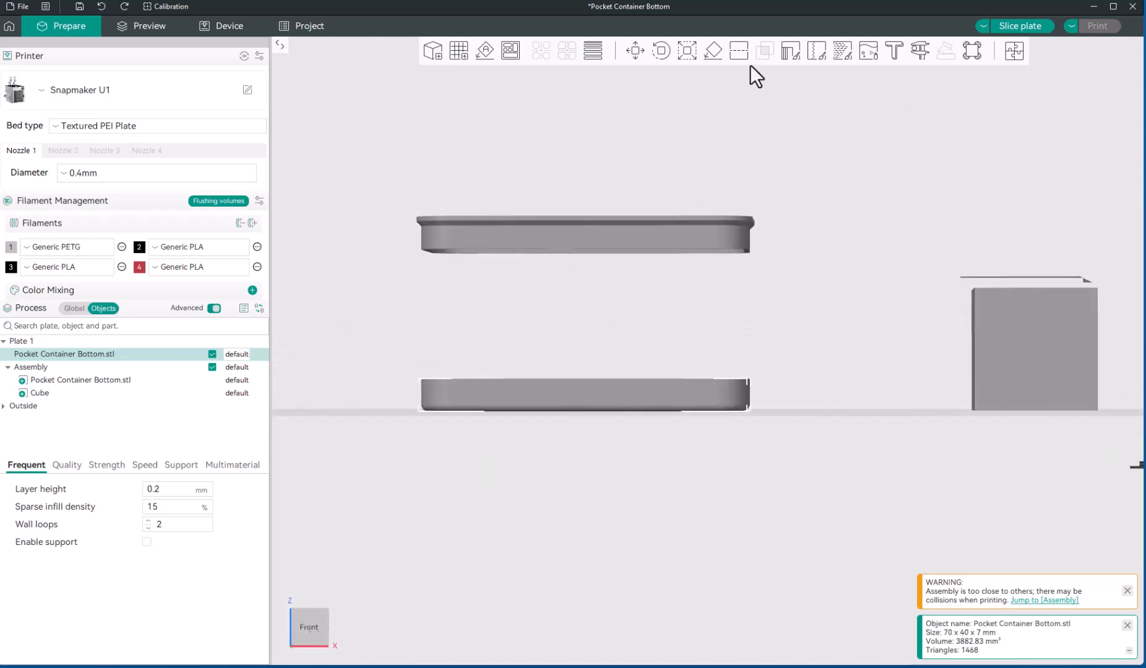
left_click(738, 51)
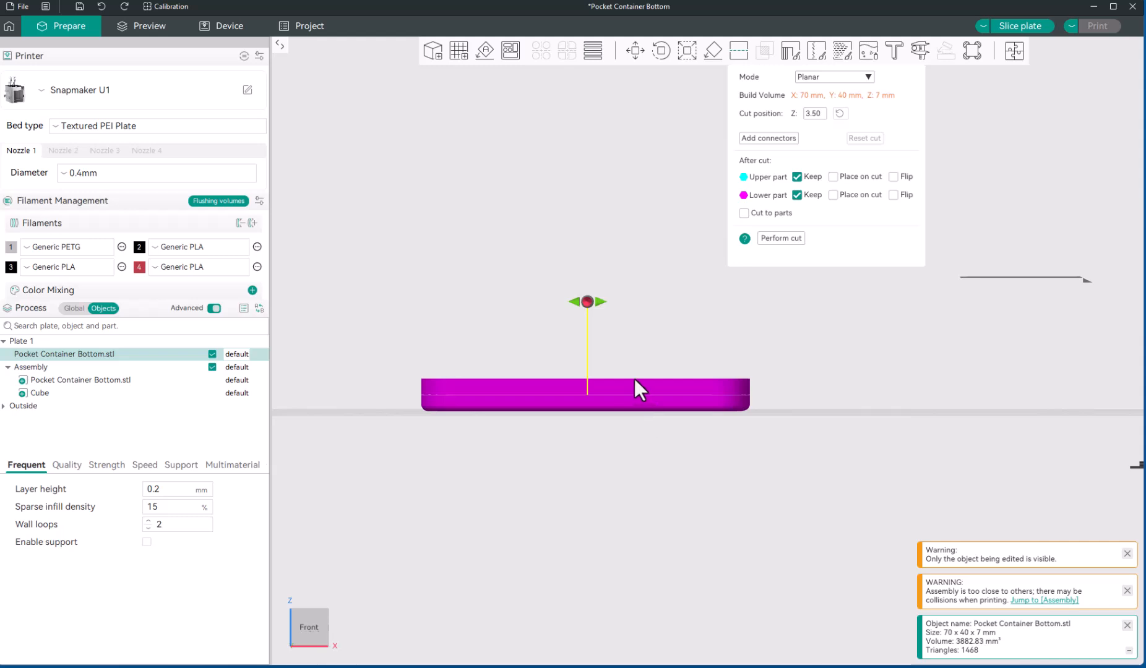
mouse_move(587, 302)
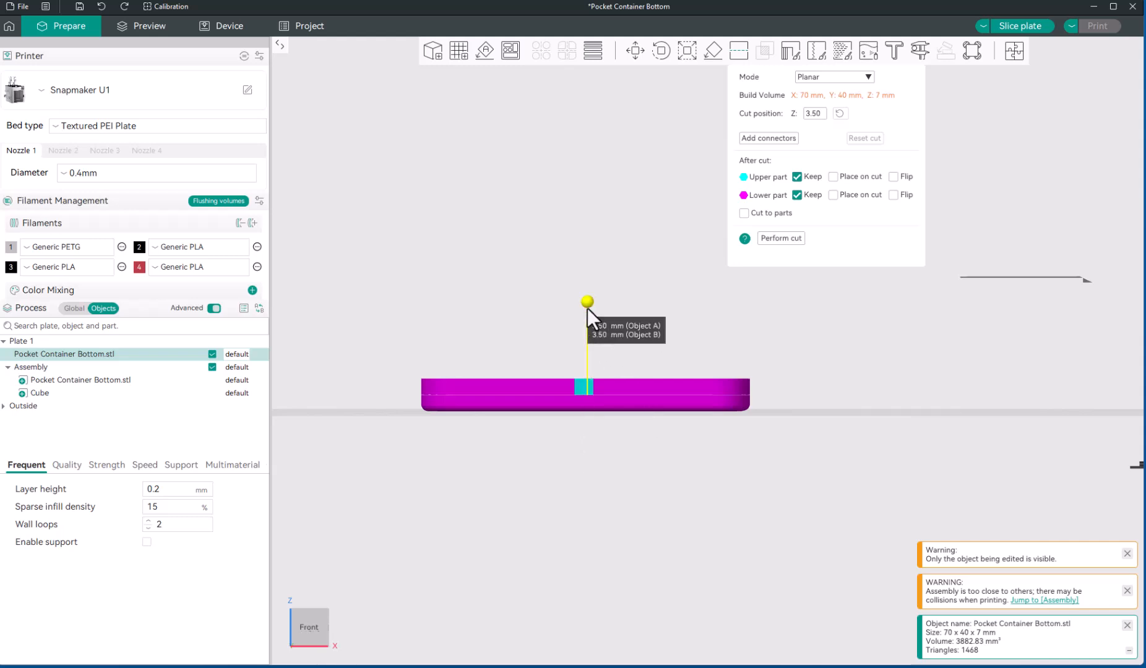
left_click_drag(587, 309, 588, 297)
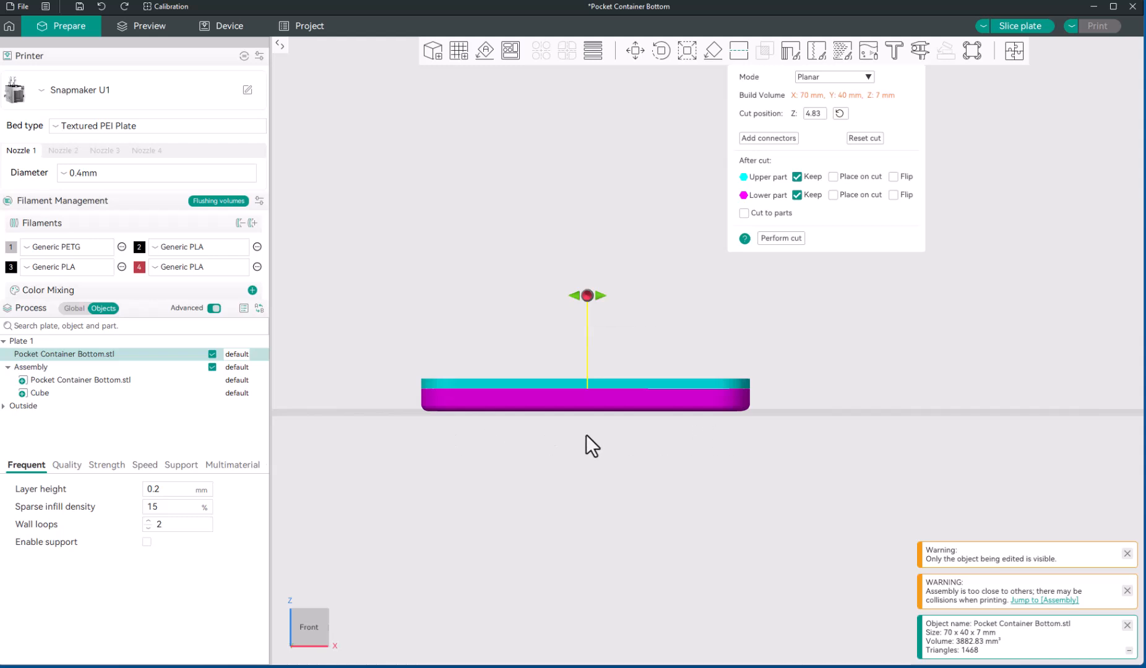
left_click_drag(599, 298, 633, 389)
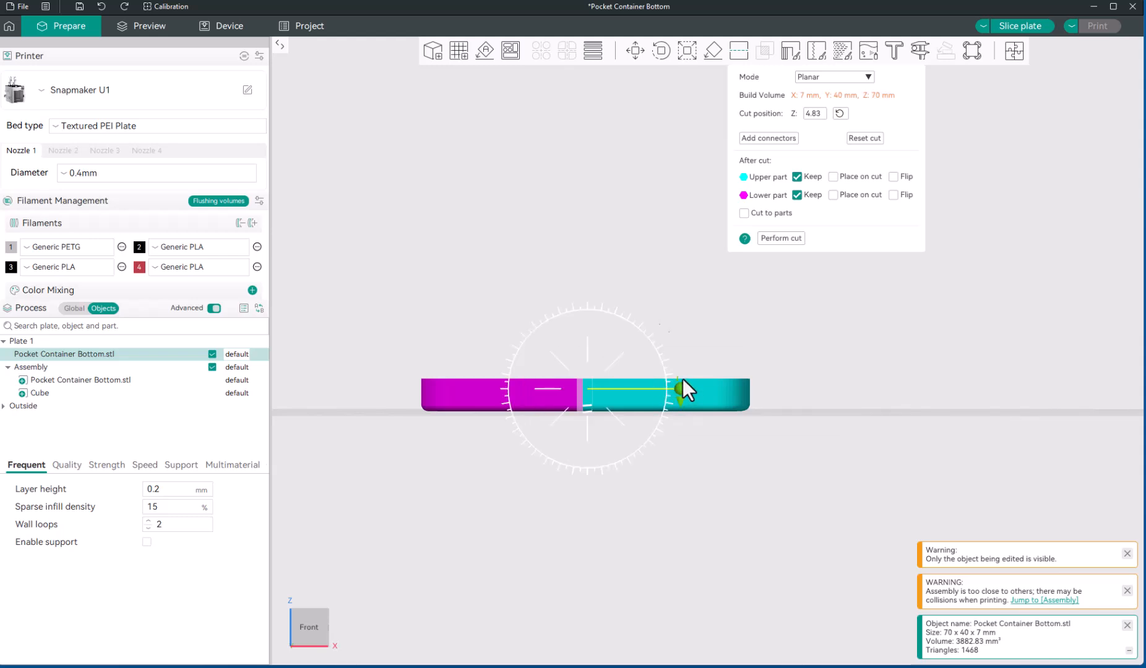
left_click_drag(683, 379, 585, 346)
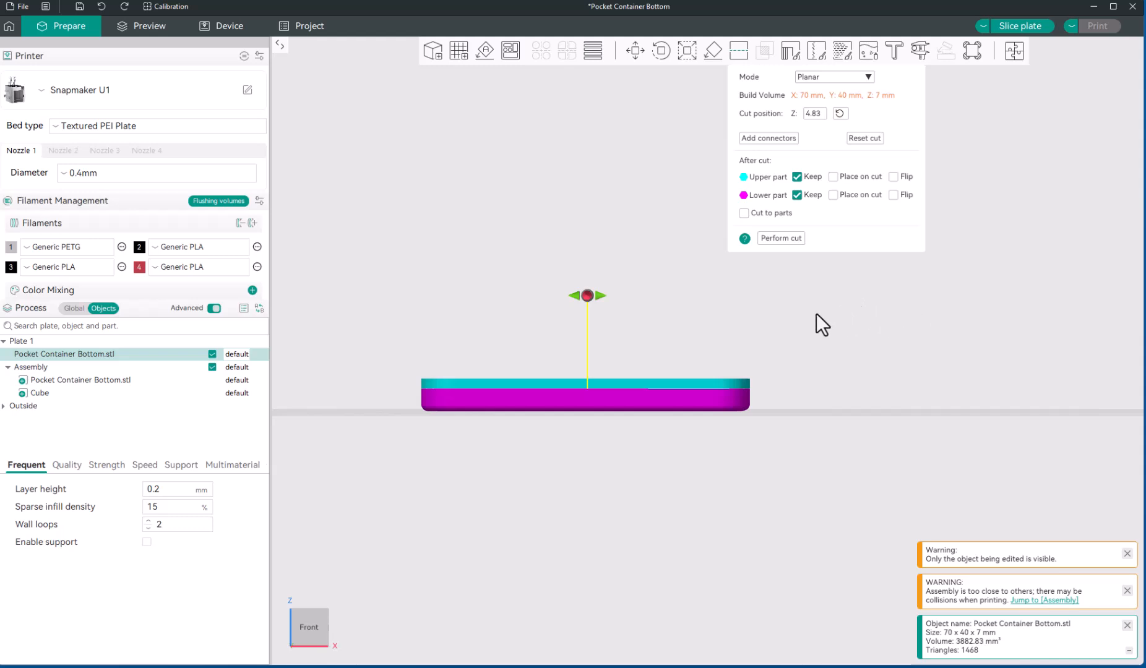
- Perform the cut keeping both the upper and lower parts, and check which object entry belongs to which piece
left_click(780, 238)
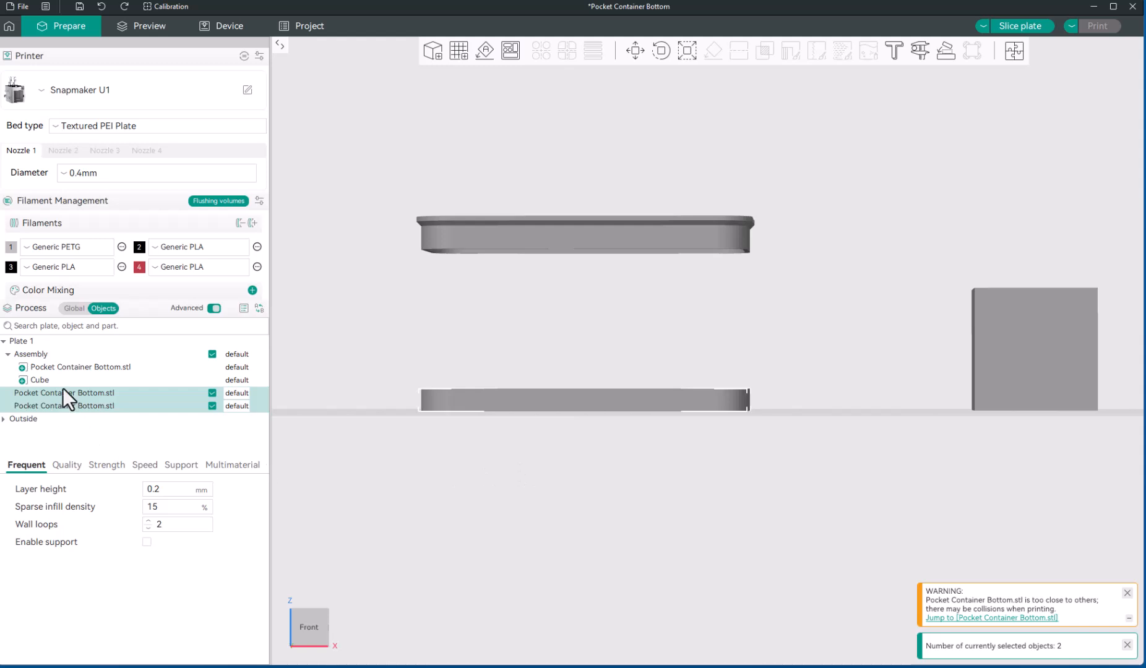
left_click(82, 369)
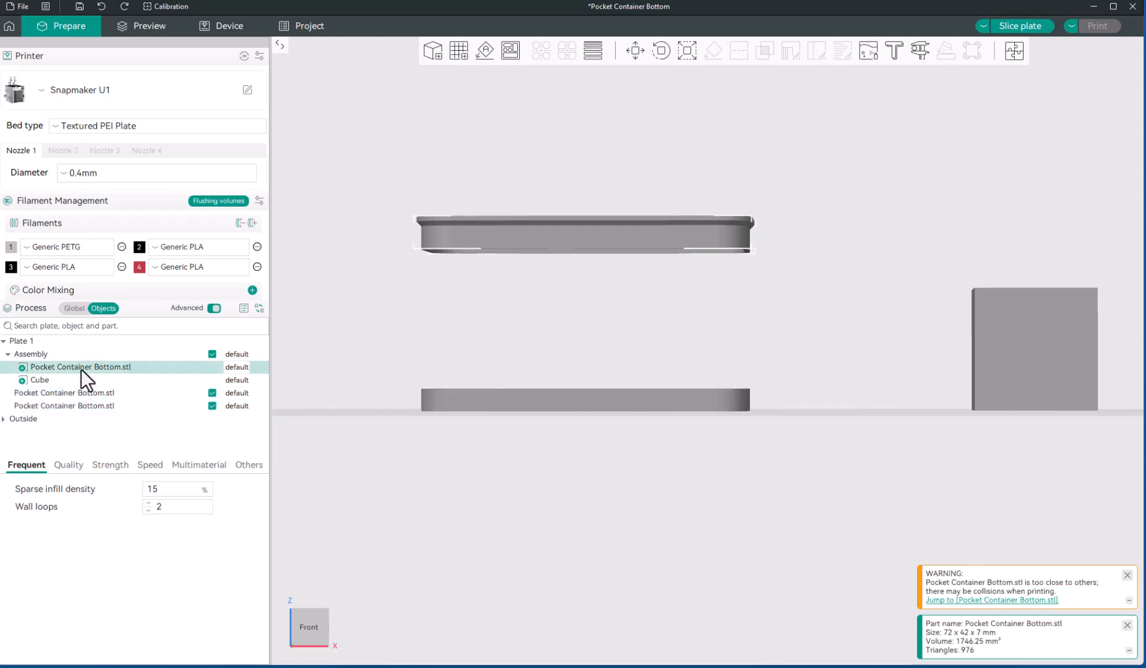
left_click(86, 392)
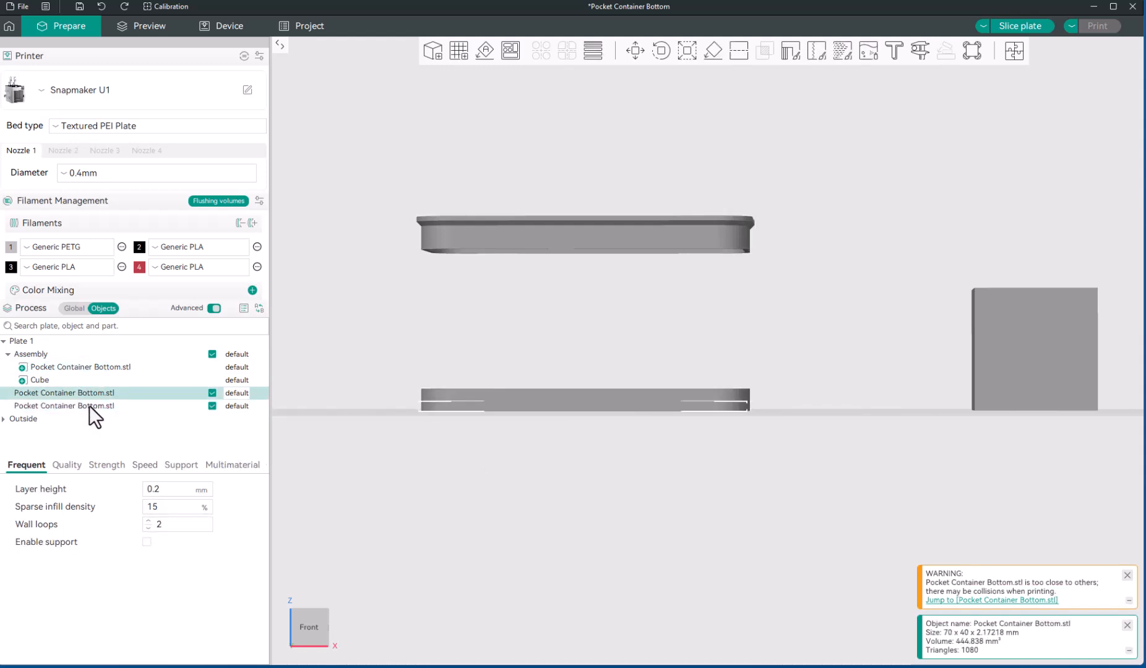
left_click(90, 405)
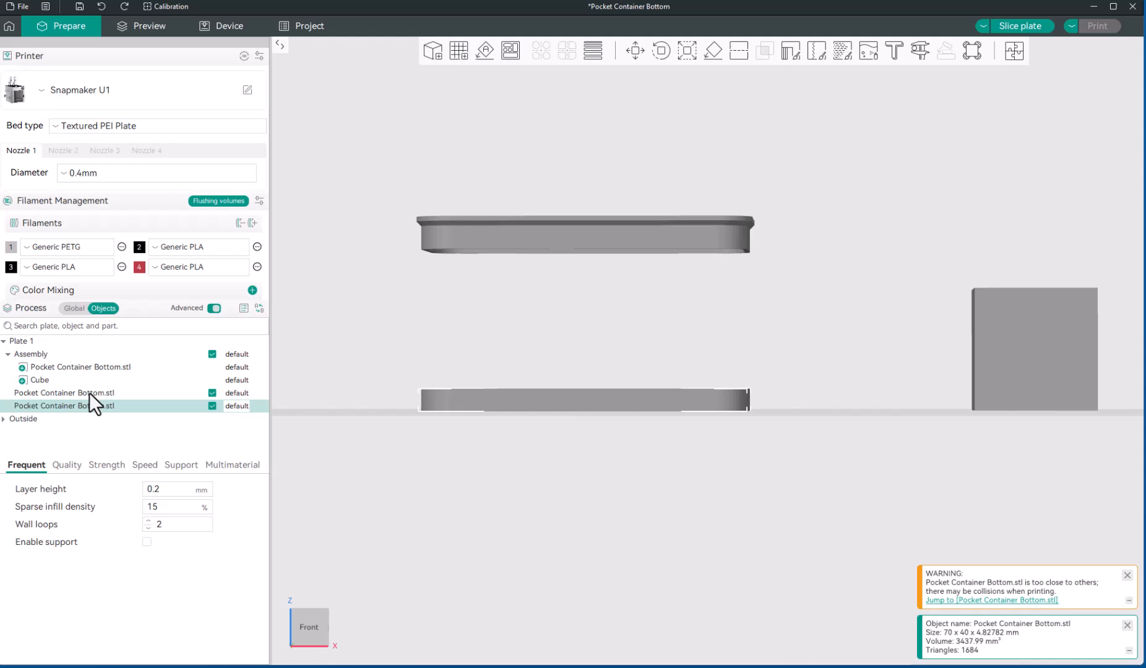
left_click(90, 393)
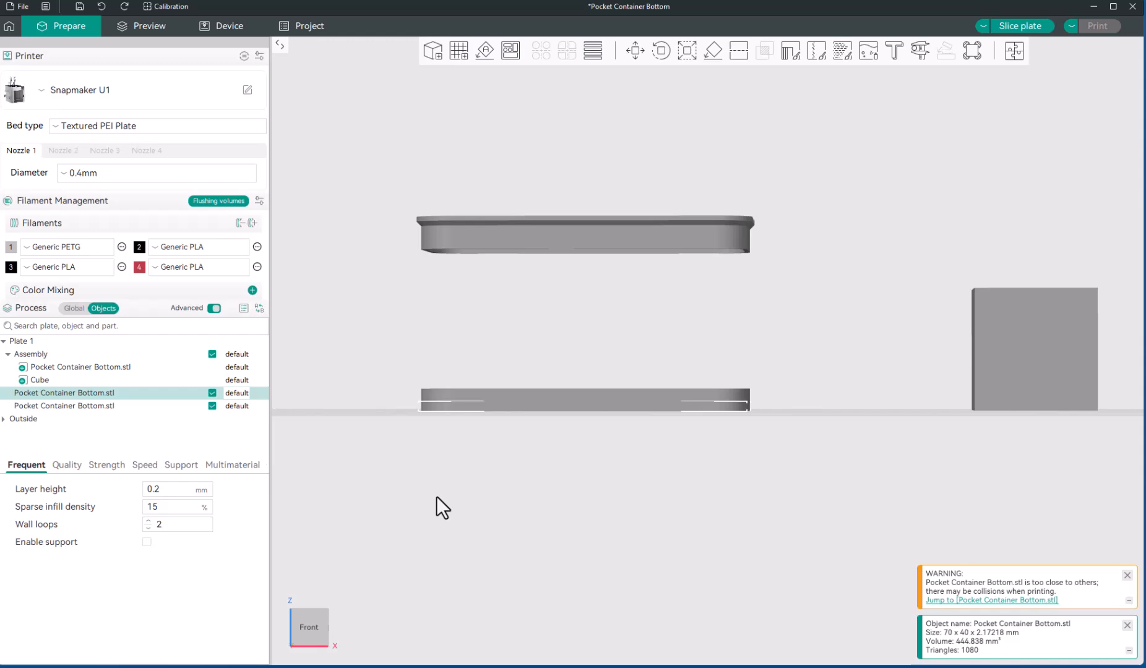
left_click_drag(436, 496, 447, 502)
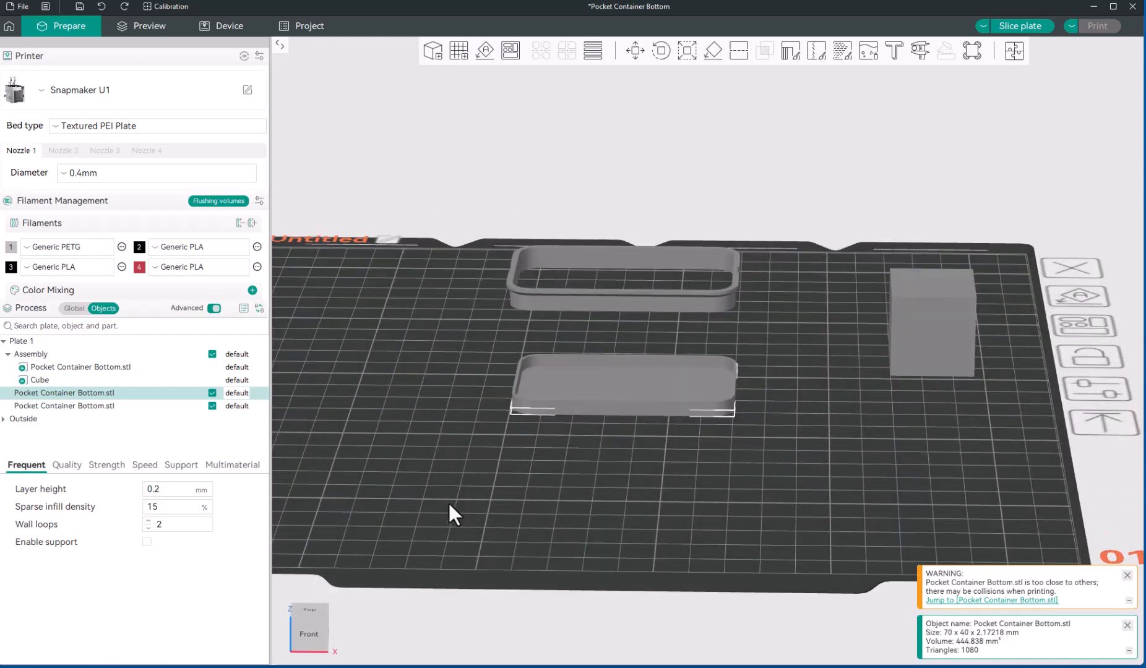
- Add a second cube primitive to the plate and place it in front of the first cube
left_click(830, 487)
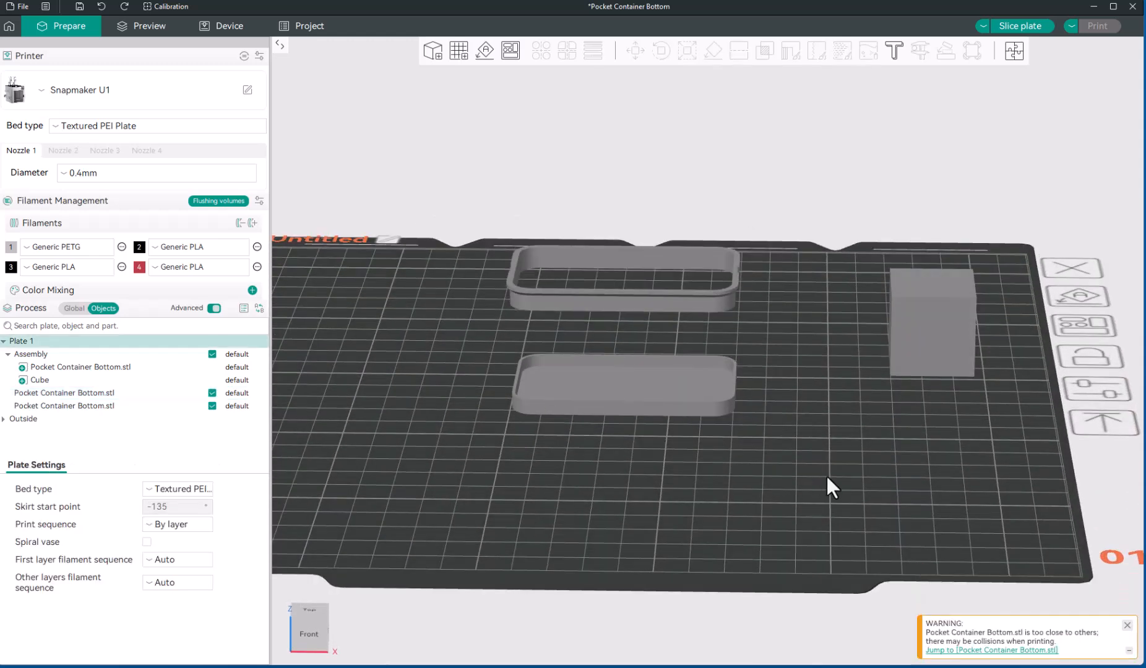
right_click(909, 455)
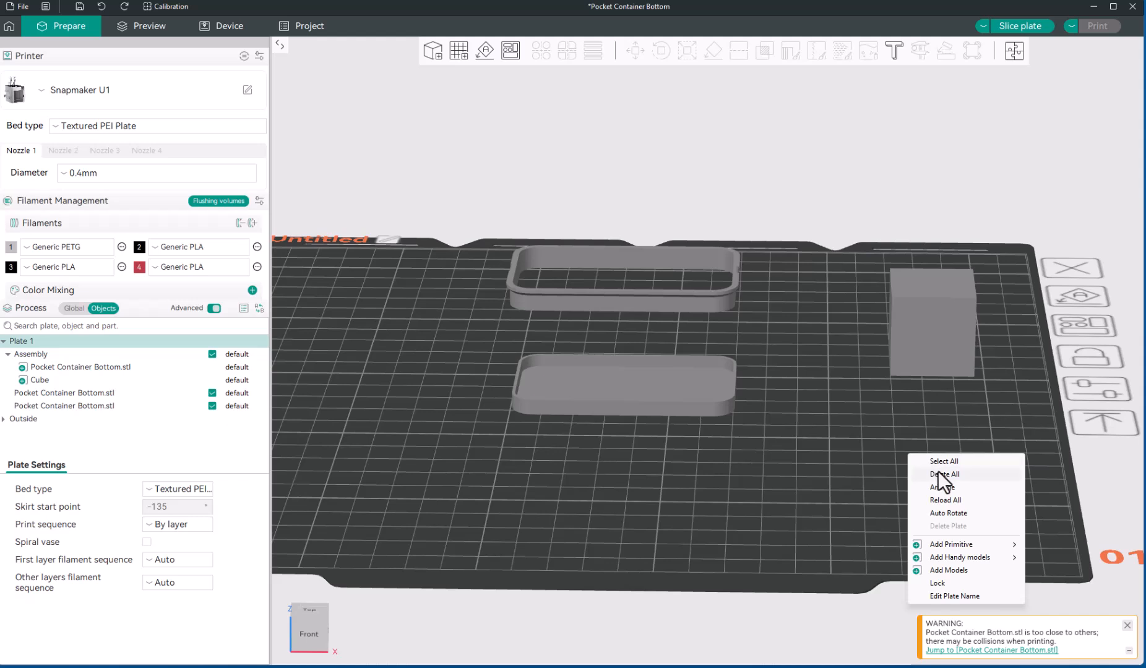
mouse_move(984, 544)
left_click(1037, 545)
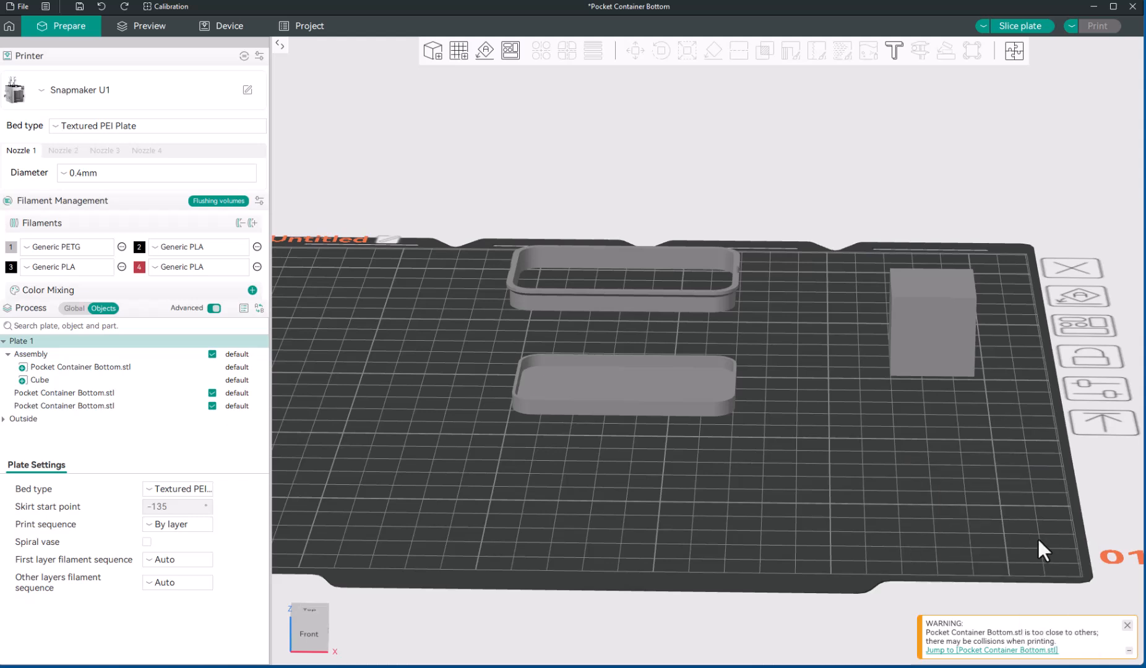
left_click_drag(632, 375, 960, 460)
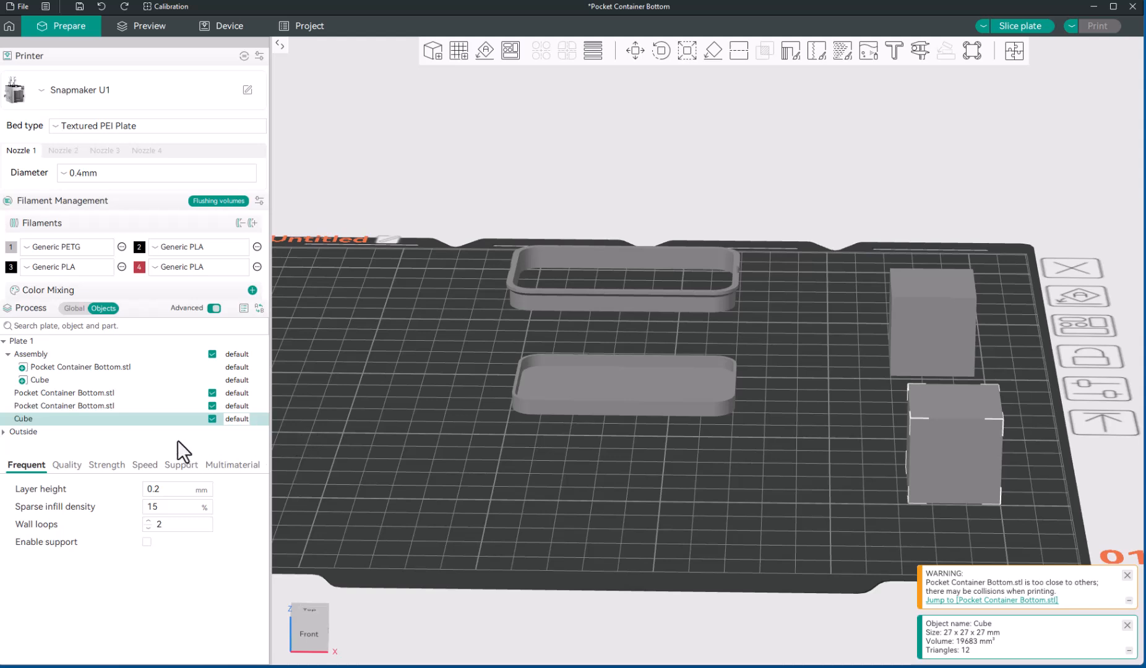
- Try to raise each of the two newly cut container pieces on its own along the Z axis
left_click(124, 406)
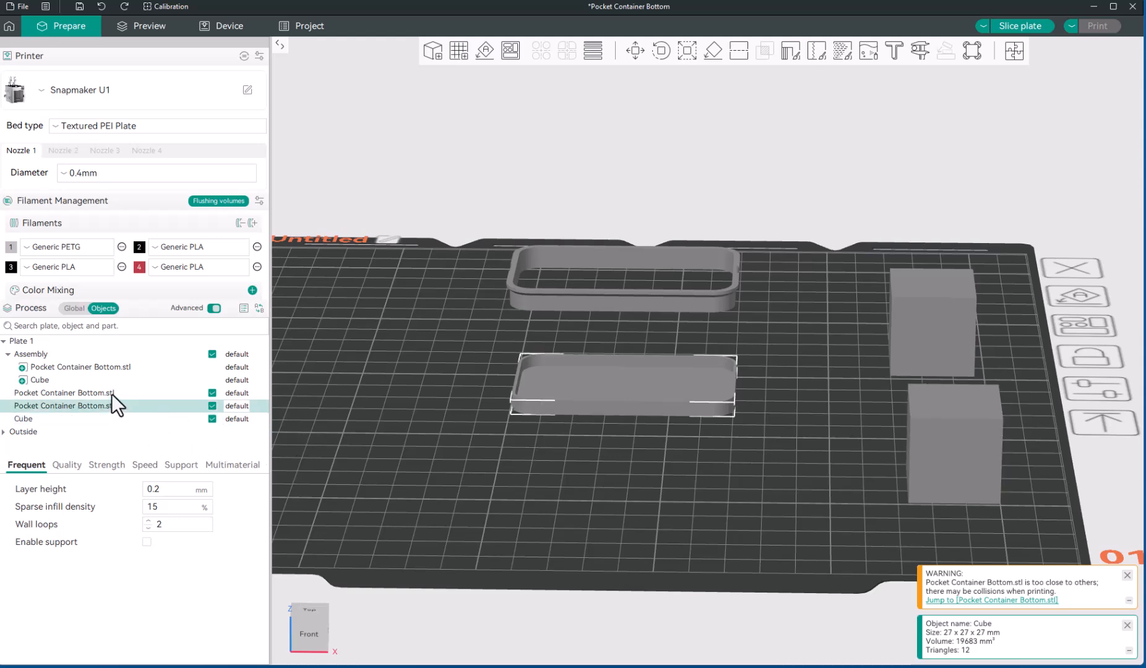
left_click(111, 395)
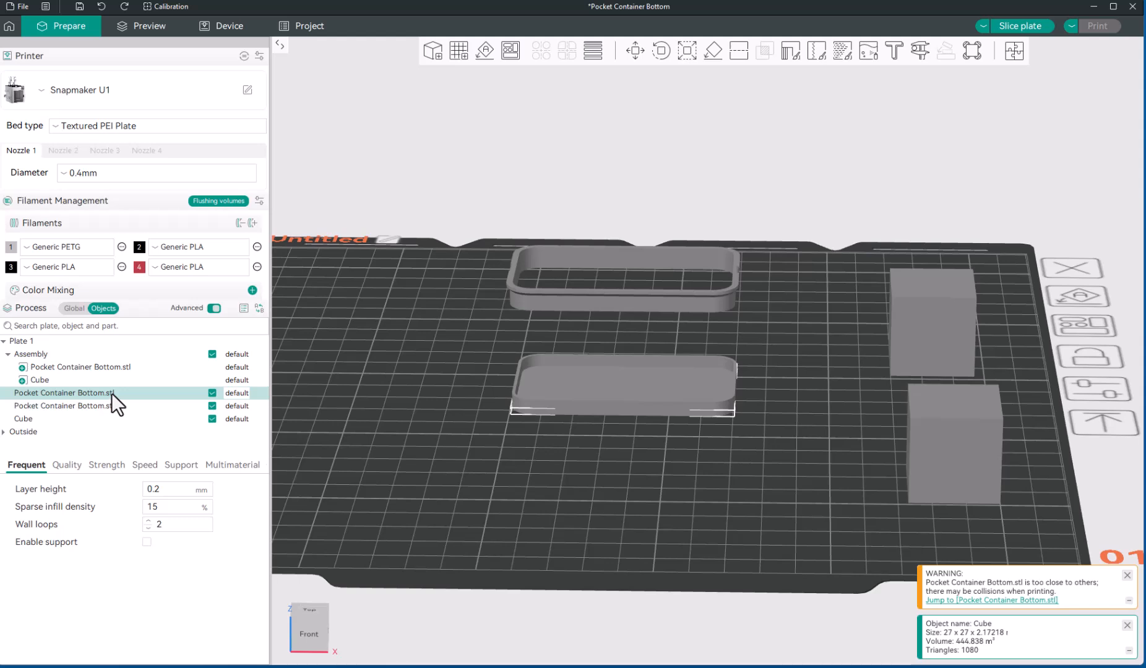
left_click(113, 406)
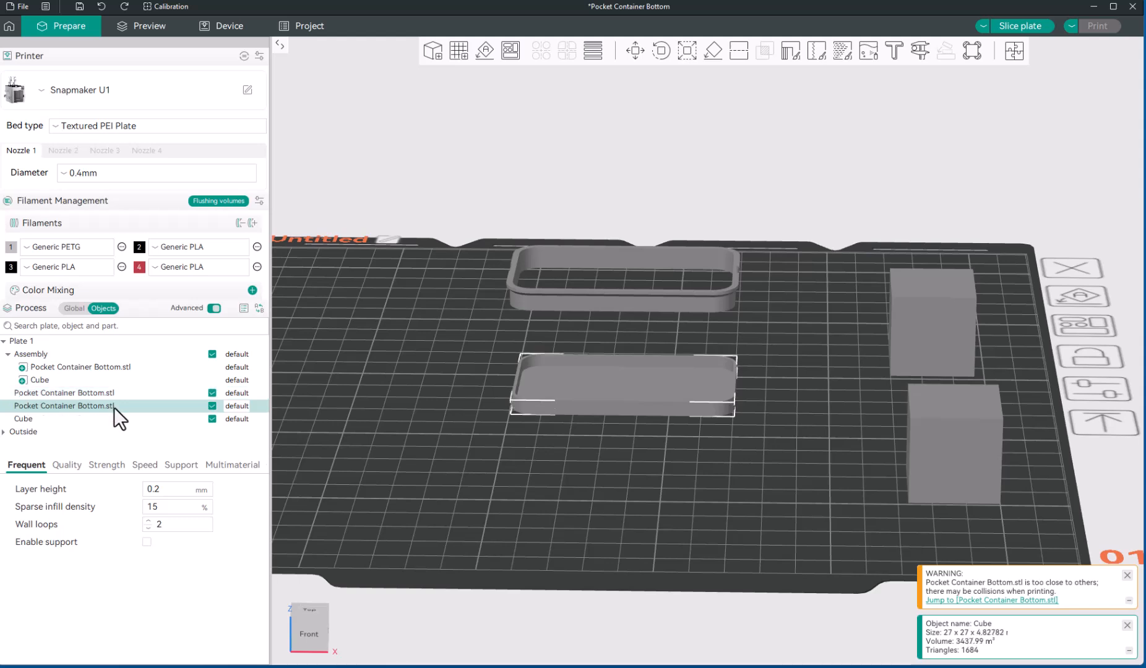
left_click(634, 53)
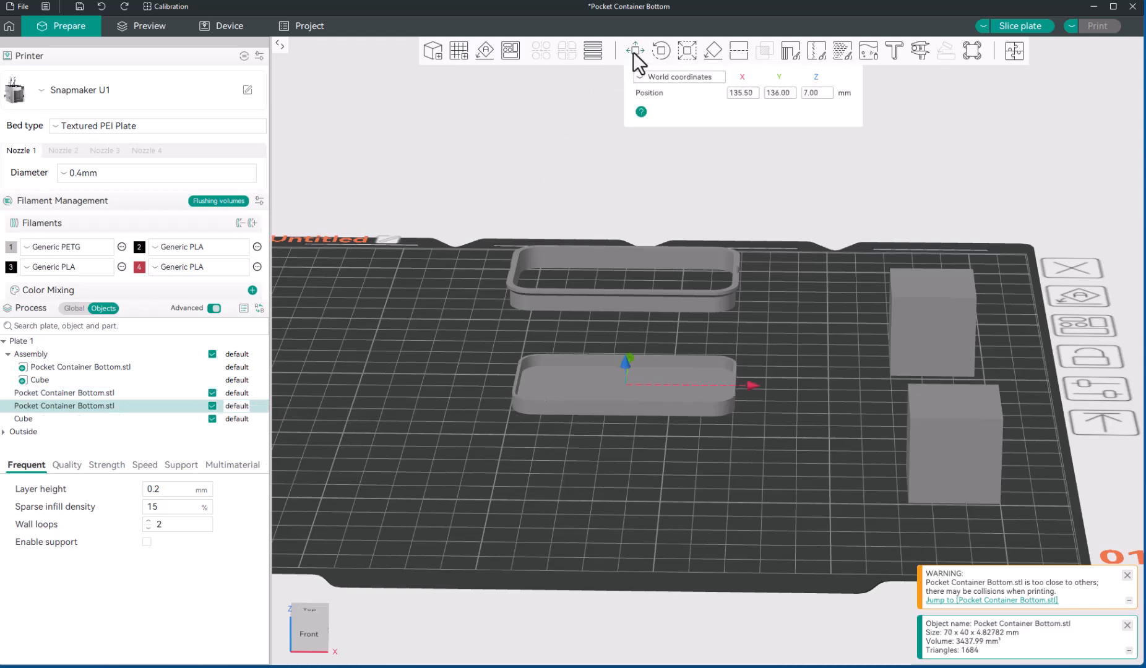
left_click_drag(627, 361, 630, 338)
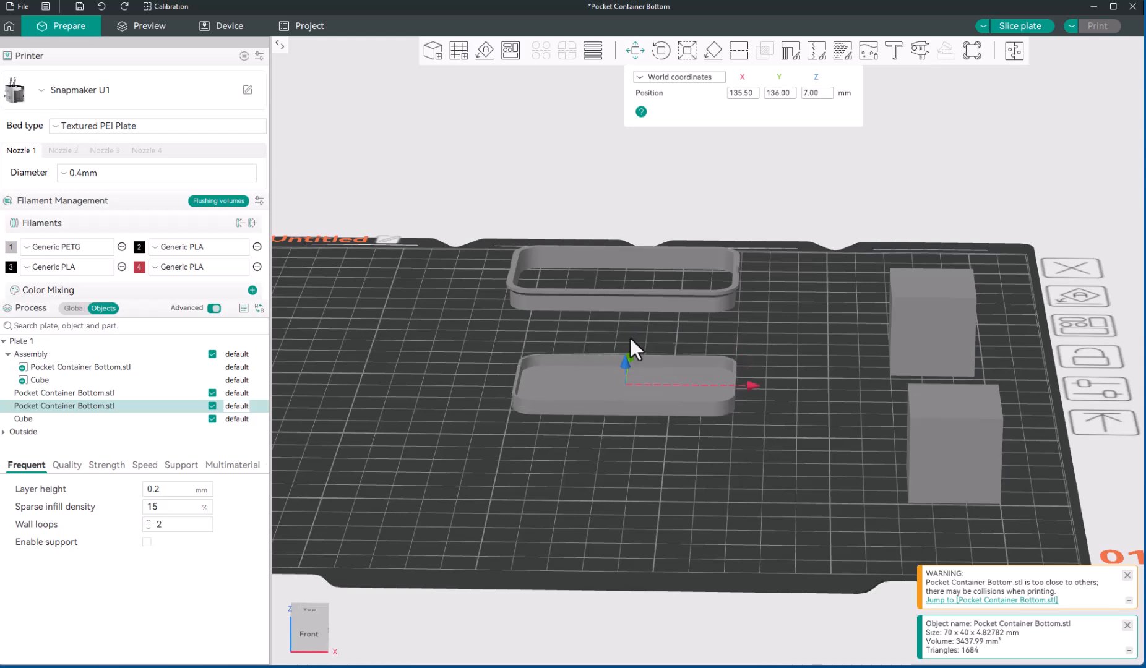
left_click(107, 394)
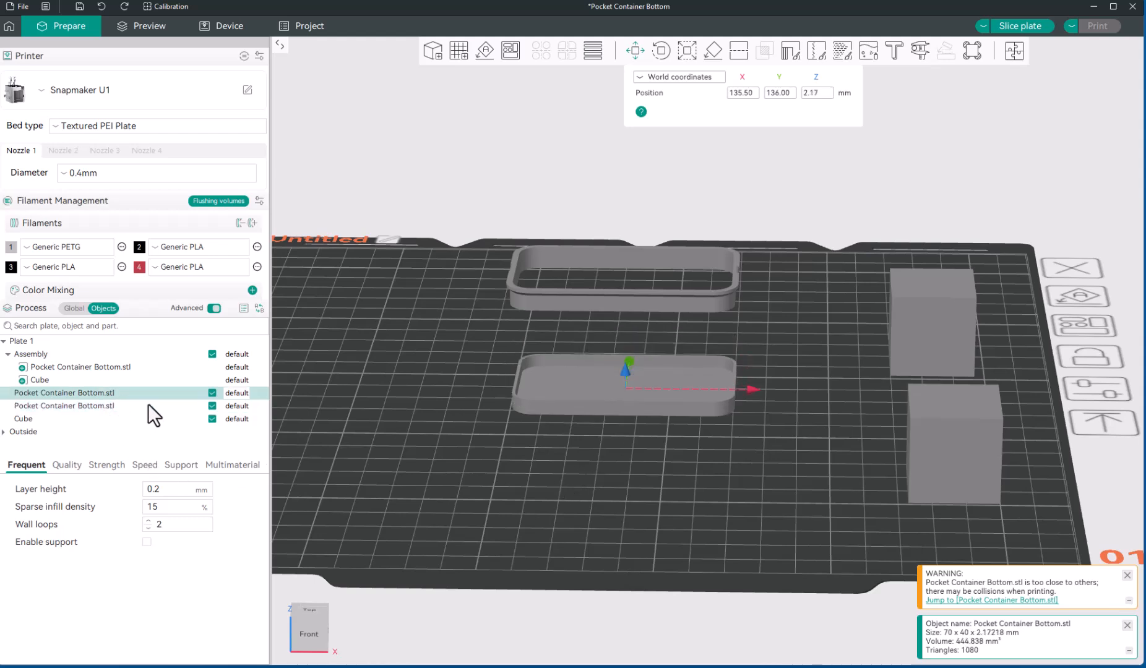
left_click_drag(623, 373, 624, 334)
- Select the thin ring cut from the lower half together with the new cube and combine them into one assembly
left_click(50, 419, "ctrl")
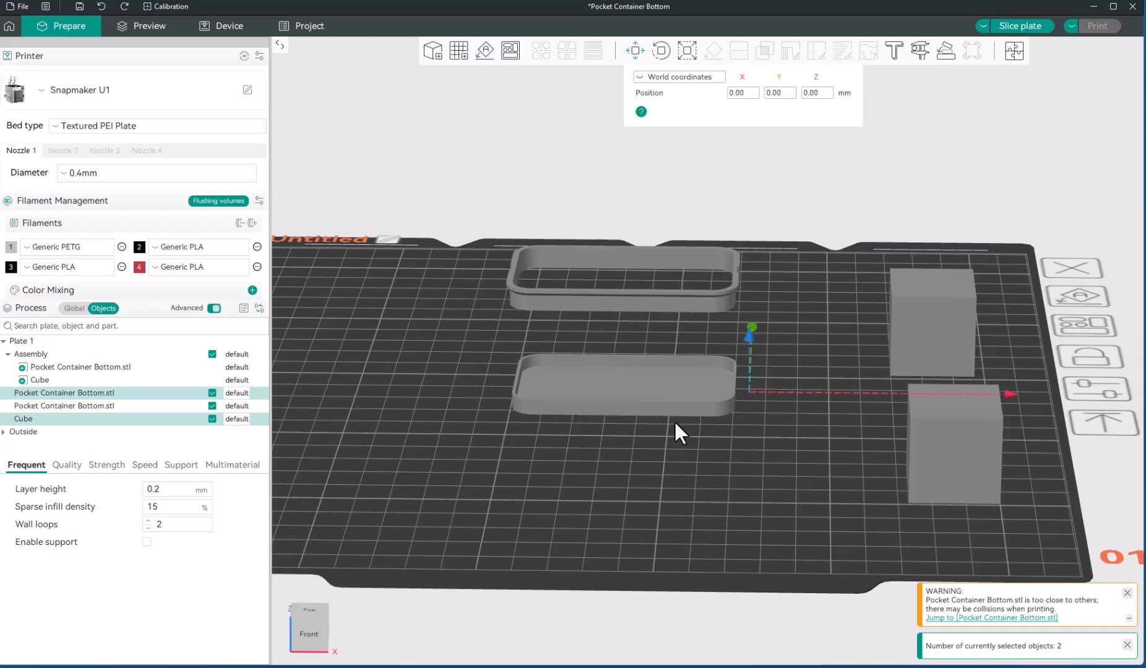
right_click(147, 421)
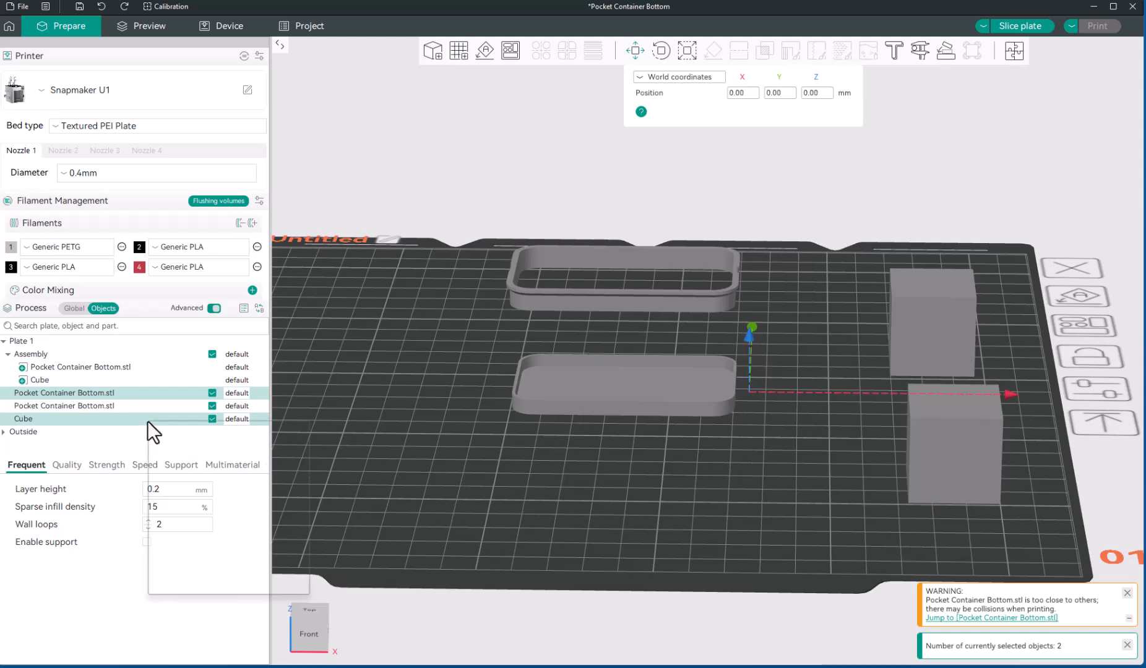
left_click(166, 430)
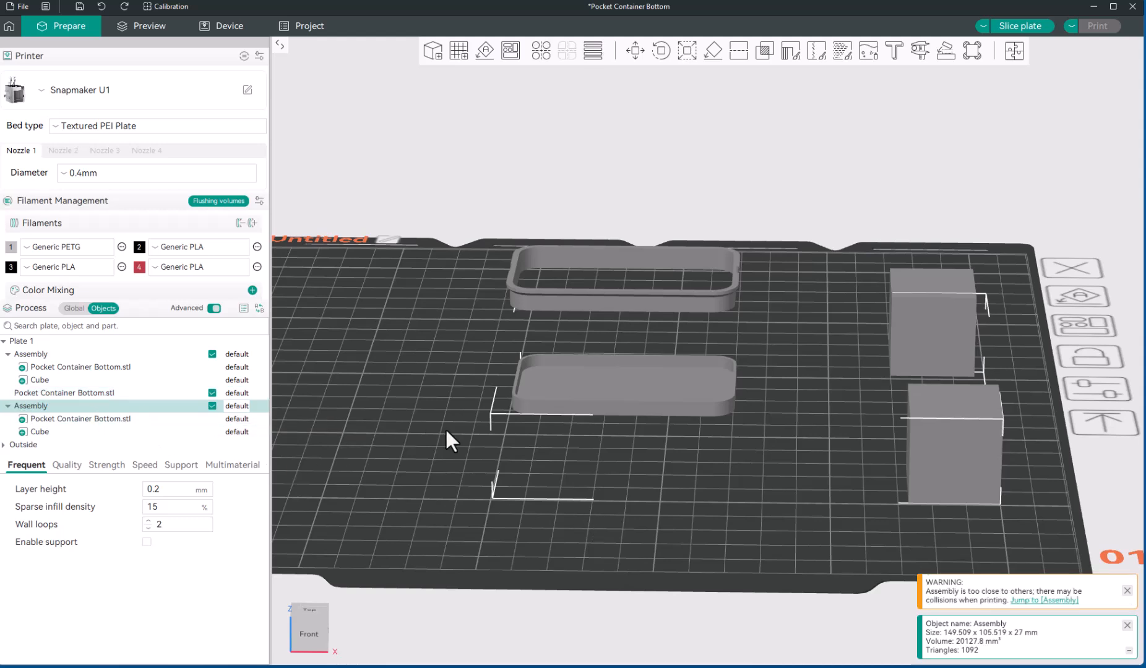
- Raise only the thin ring of the new assembly along Z to 5.55 mm in object coordinates, between the base and upper half
left_click(107, 418)
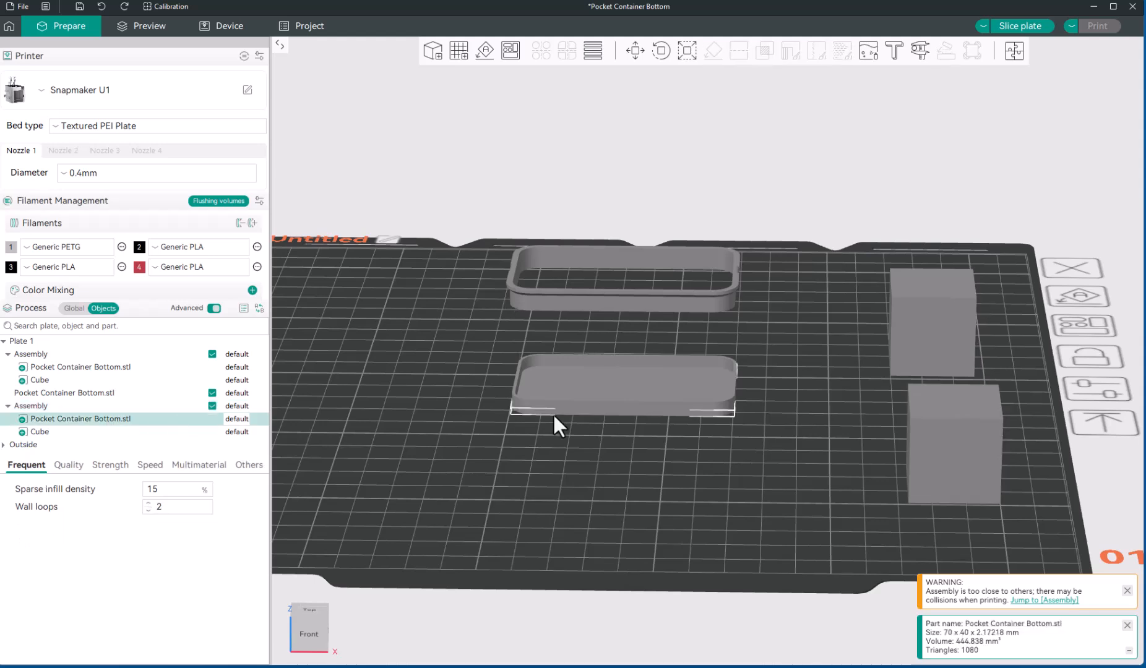
left_click(636, 53)
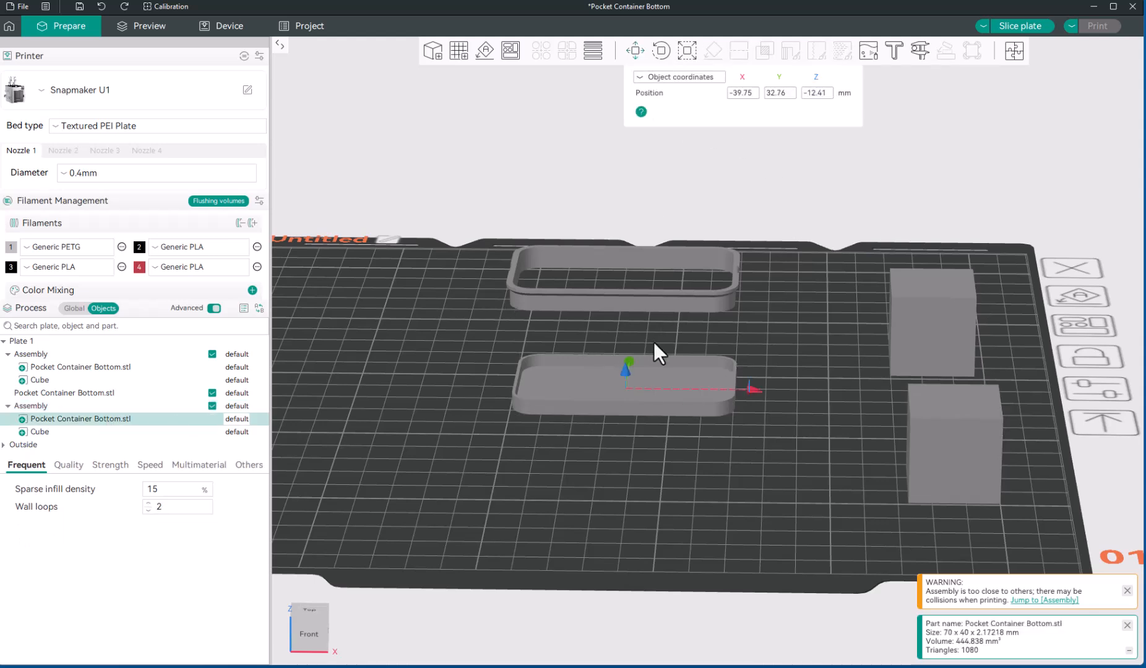
left_click_drag(624, 372, 627, 323)
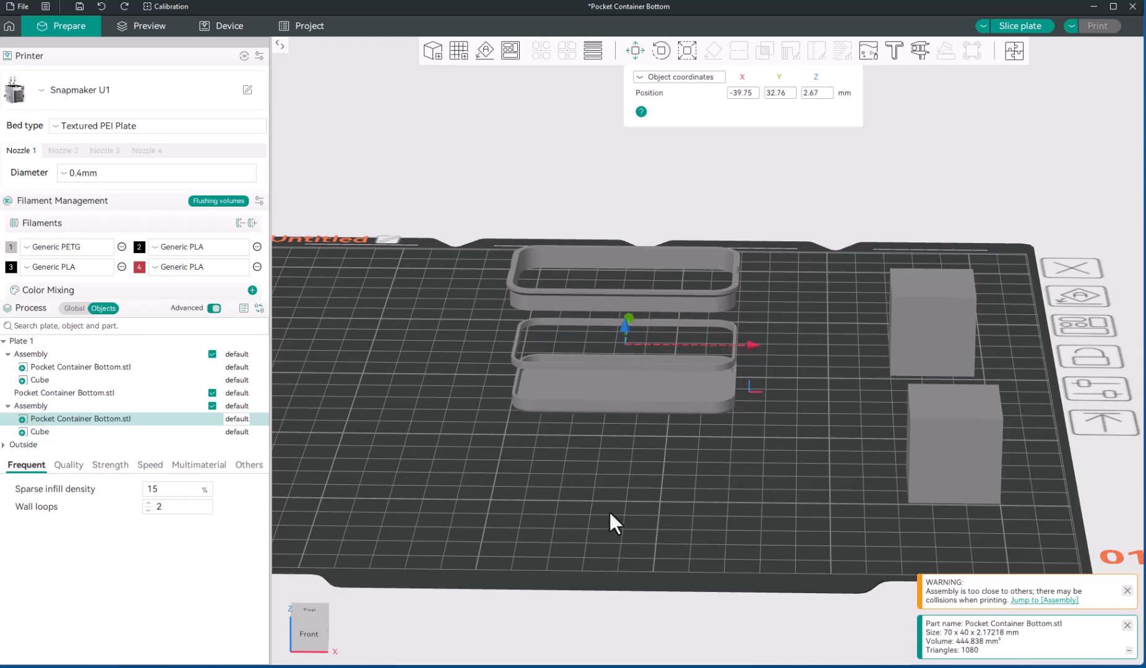
key("3")
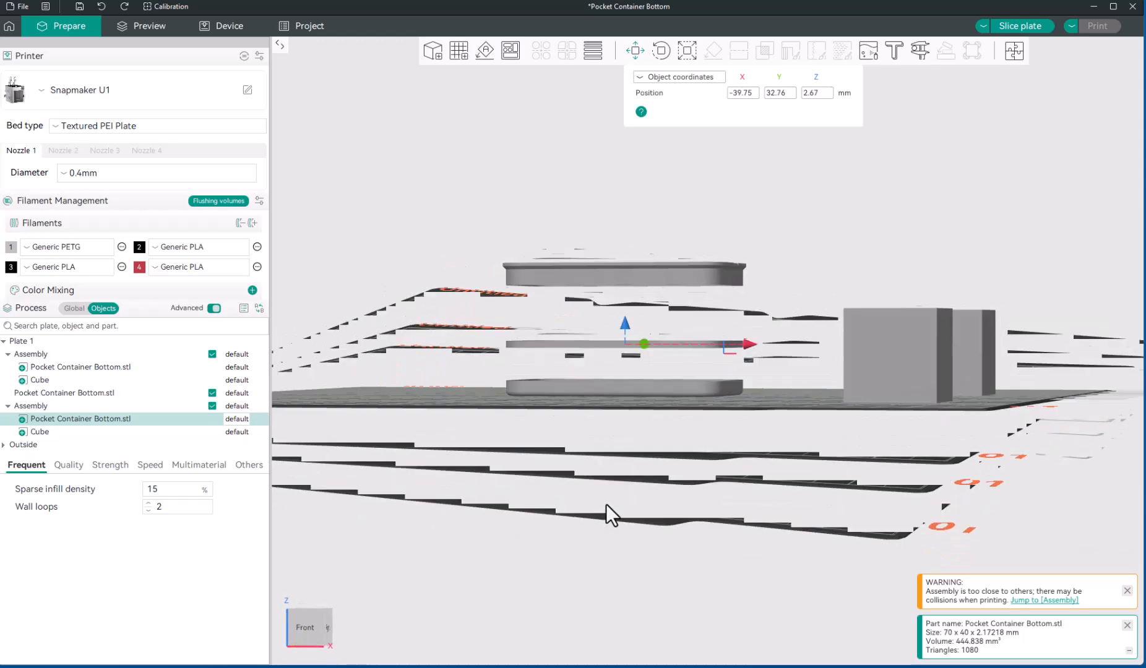
mouse_move(607, 503)
left_mouse_down()
mouse_move(615, 526)
mouse_move(621, 512)
left_mouse_up()
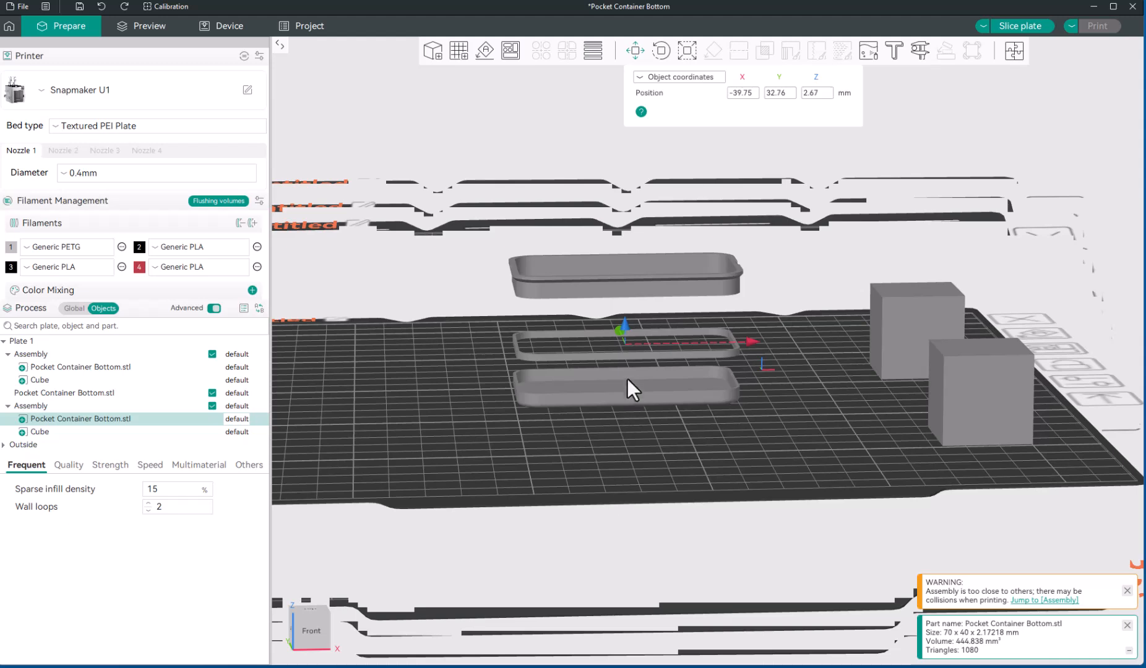
left_click_drag(623, 328, 623, 321)
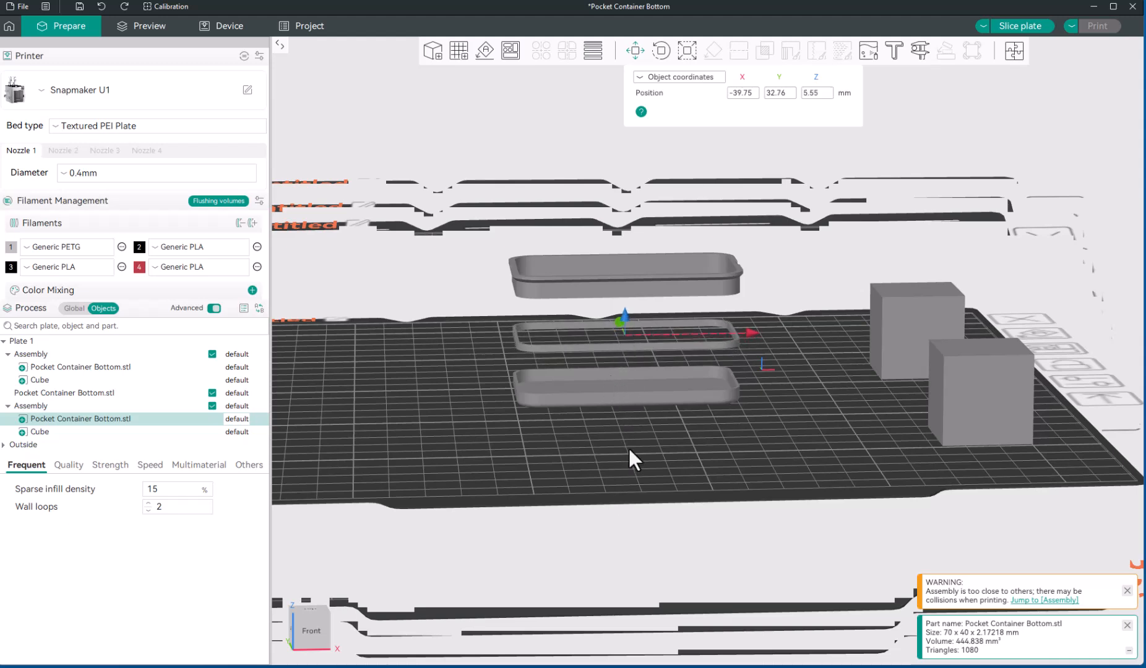
key("Escape")
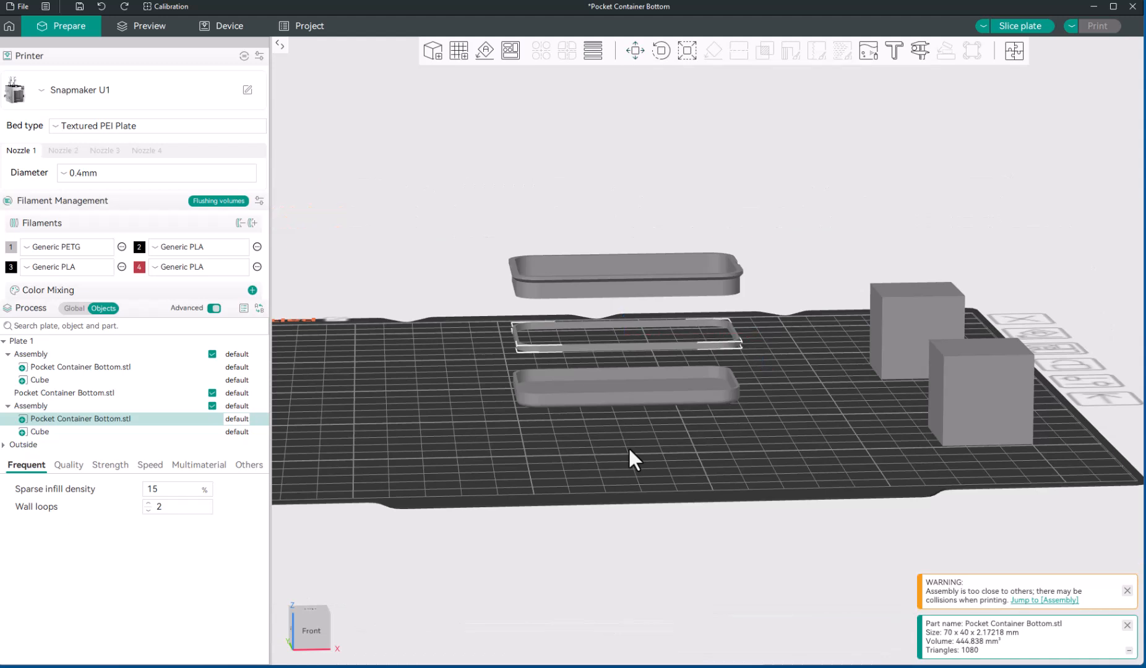
- Select only the thin ring in the second assembly and stretch it along Z to about 10.75 mm in part coordinates
left_click(617, 345)
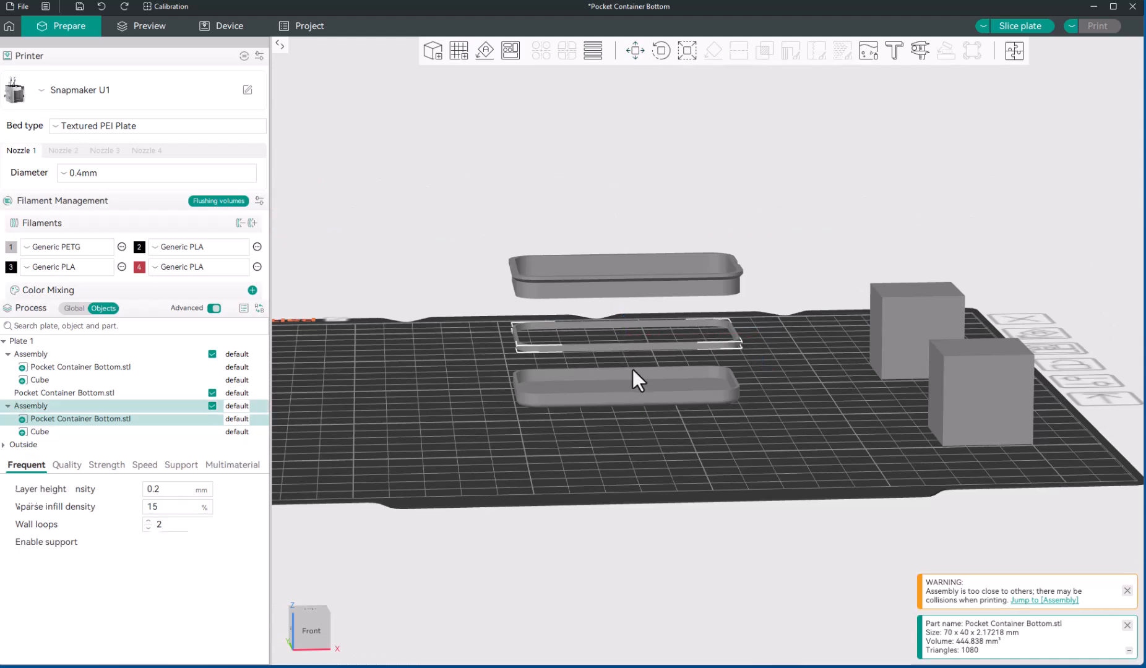
left_click(423, 437)
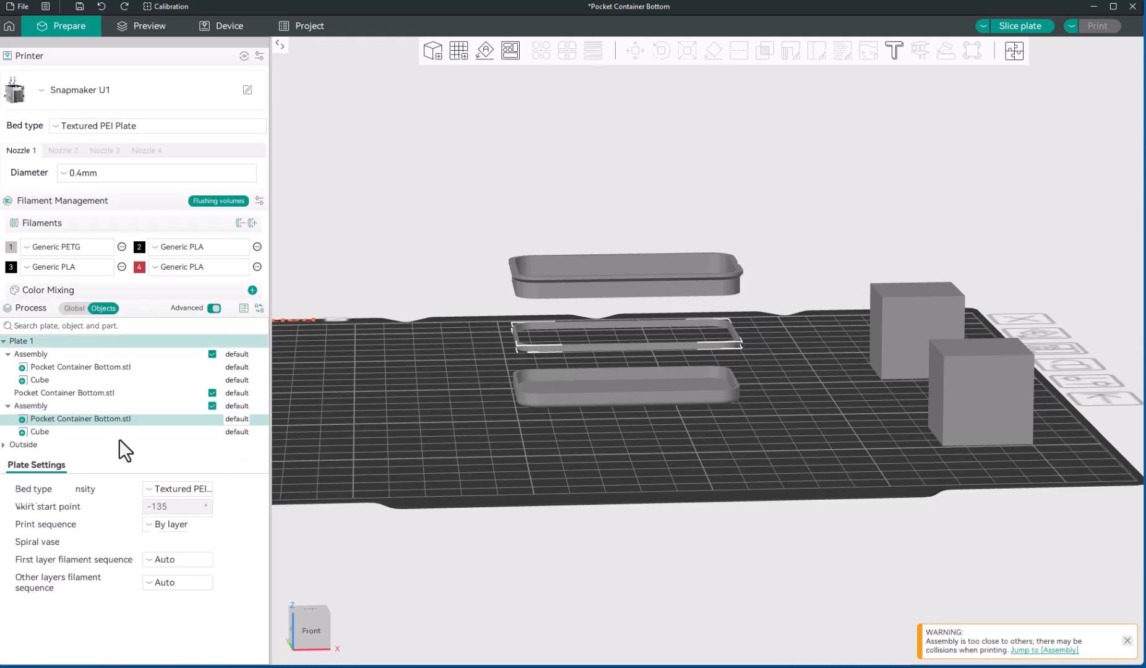
left_click(110, 419)
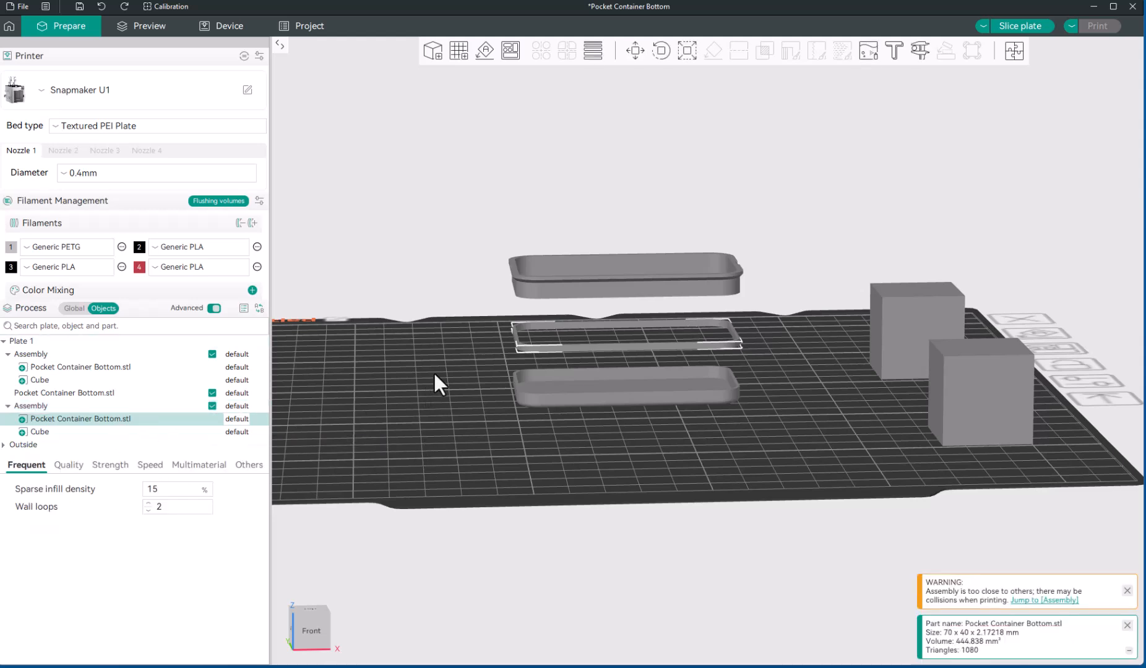
left_click(687, 50)
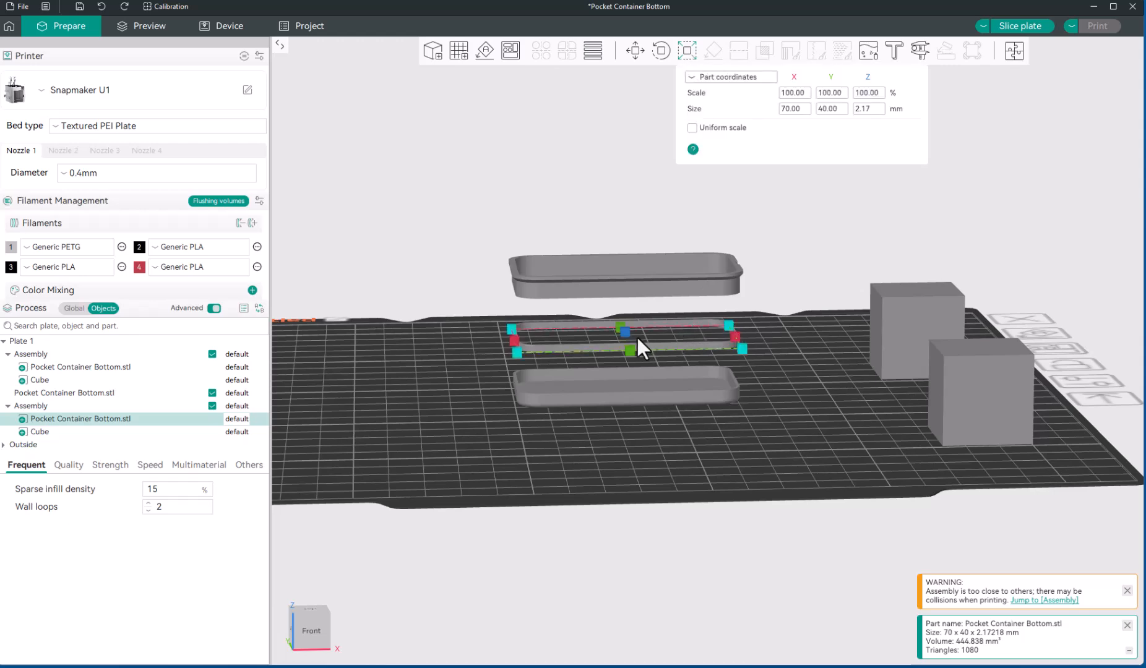
scroll(636, 338, "up", 4)
scroll(537, 352, "down", 2)
scroll(529, 343, "up", 3)
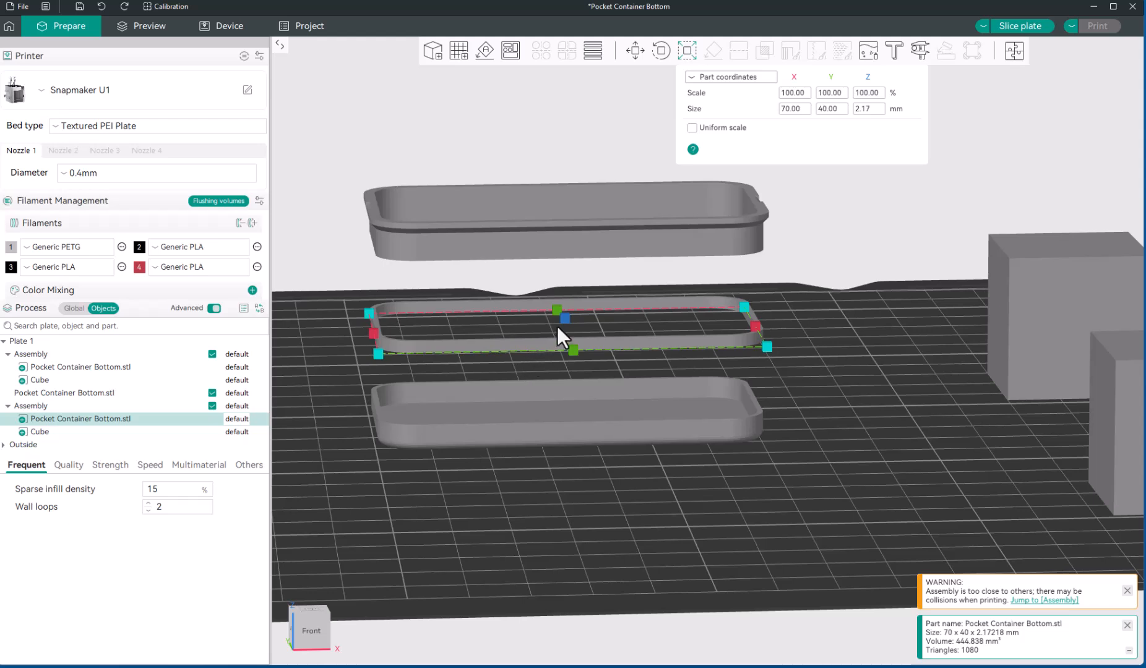
left_click_drag(565, 321, 578, 299)
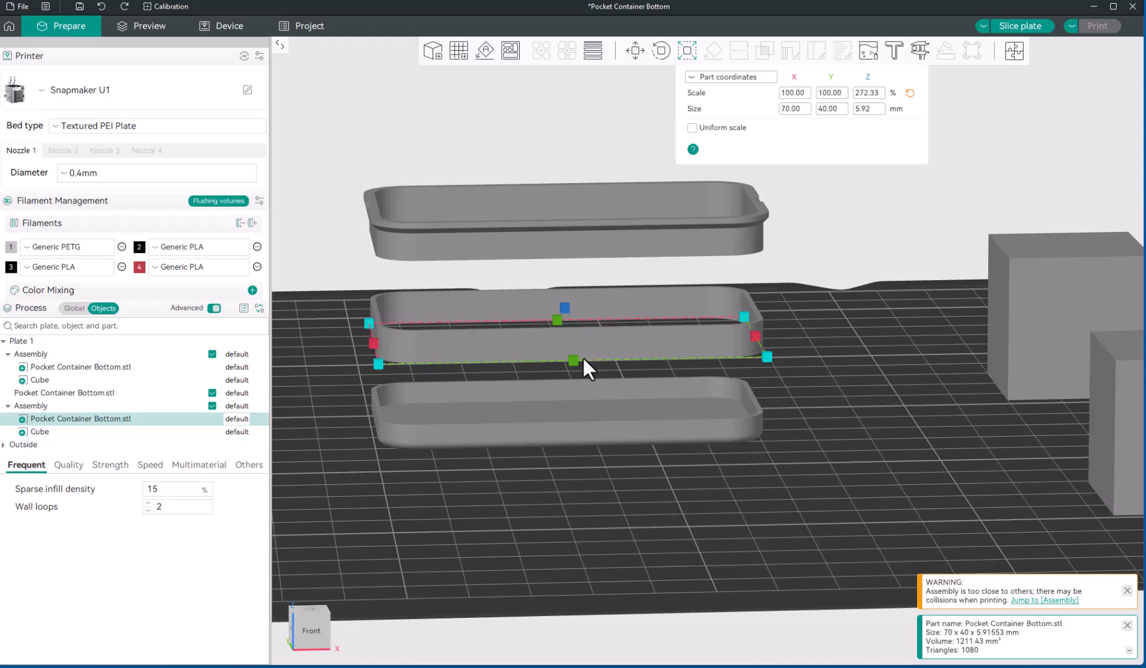
key("ctrl+z")
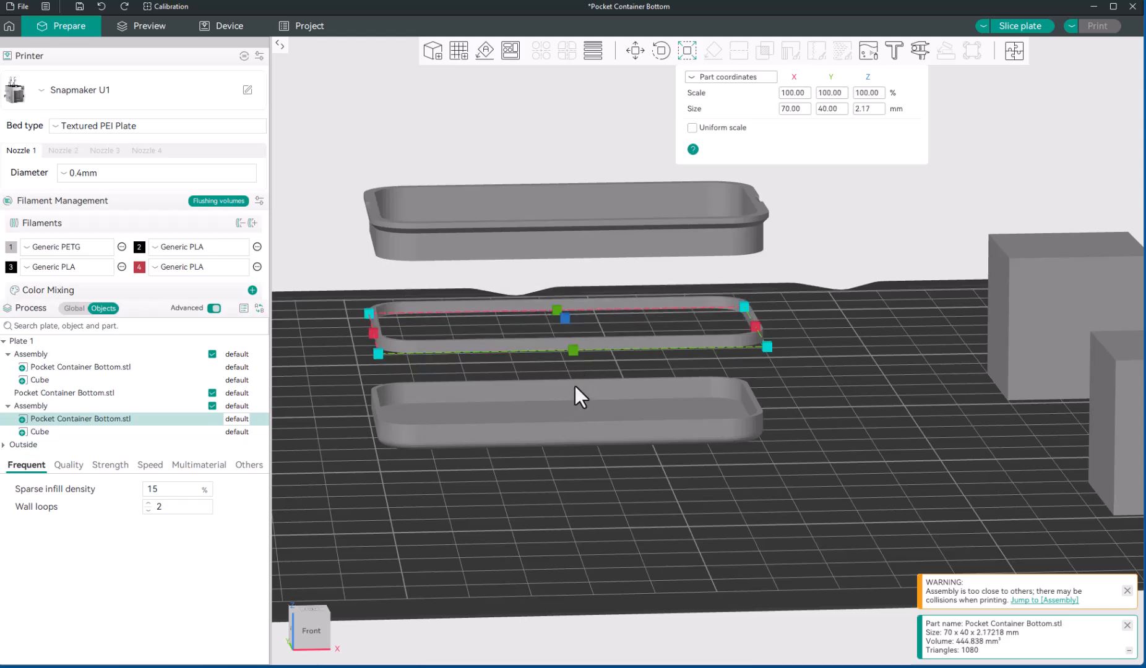
left_click_drag(565, 317, 569, 288)
key("1")
key("0")
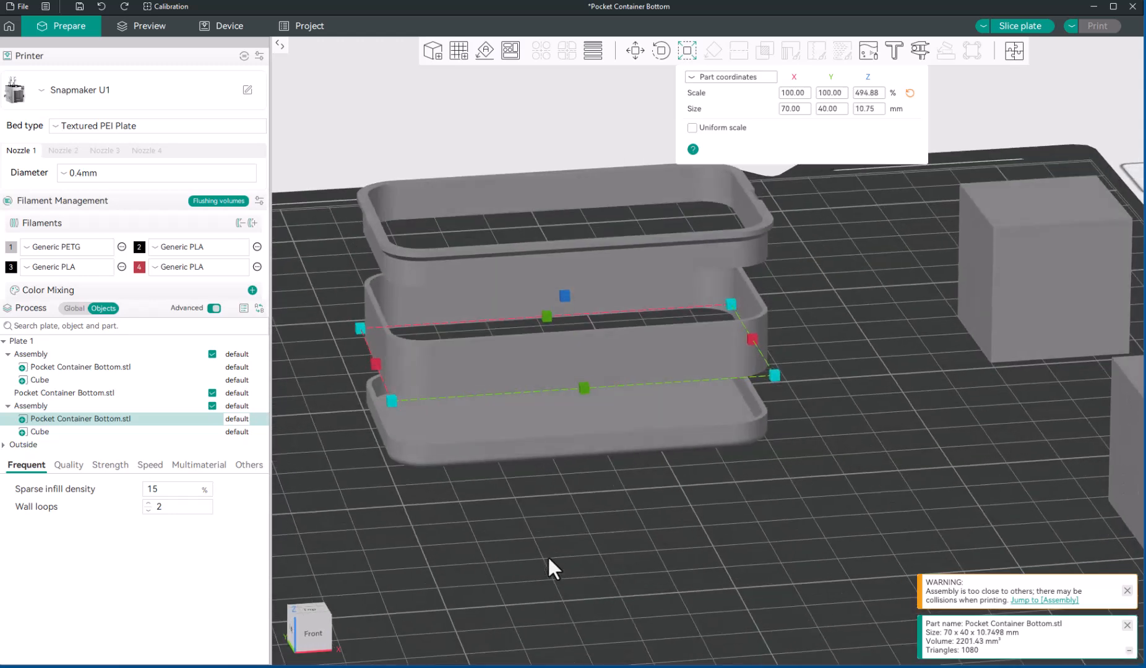
- Turn uniform scaling off and stretch the ring further along Z to about 11.92 mm
key("5")
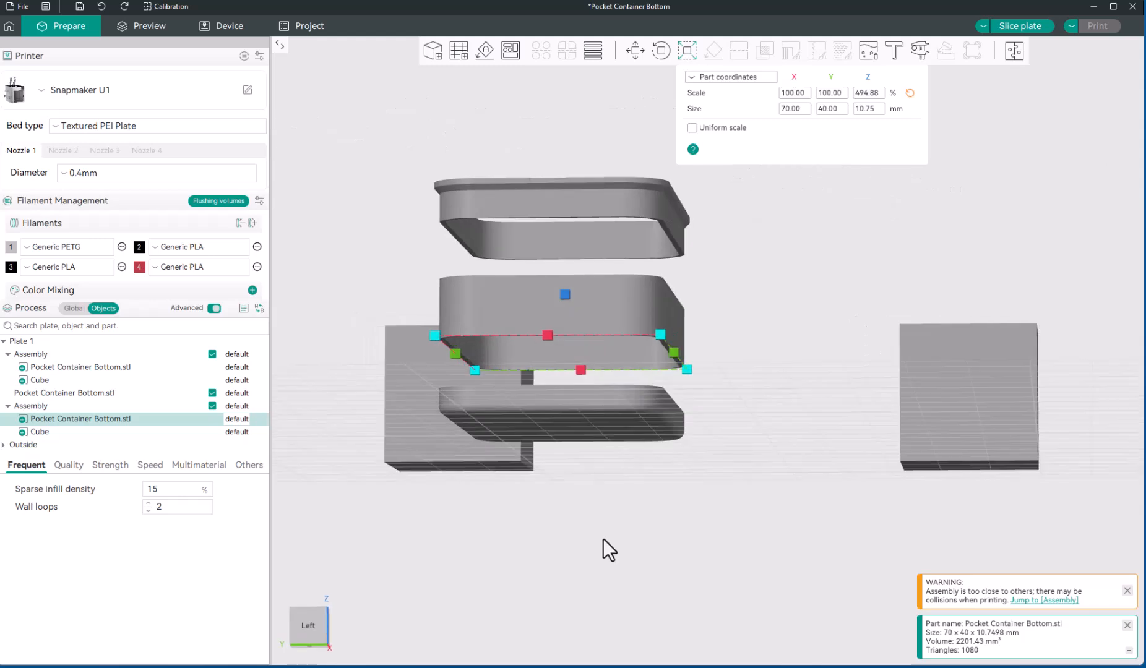
key("3")
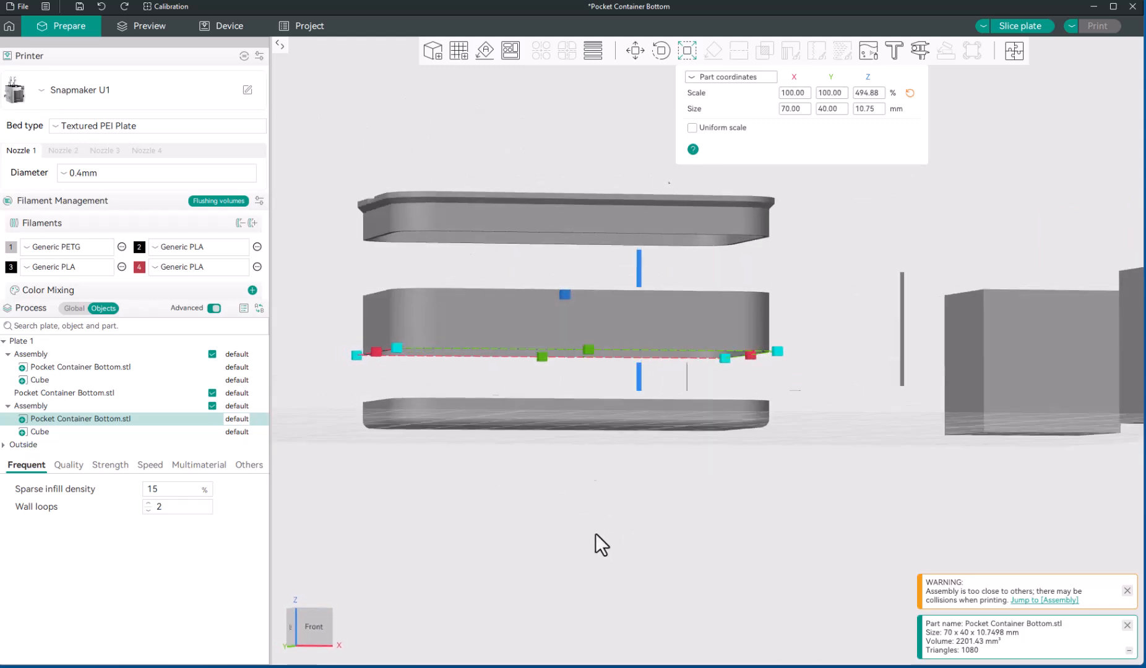
left_click_drag(586, 537, 585, 542)
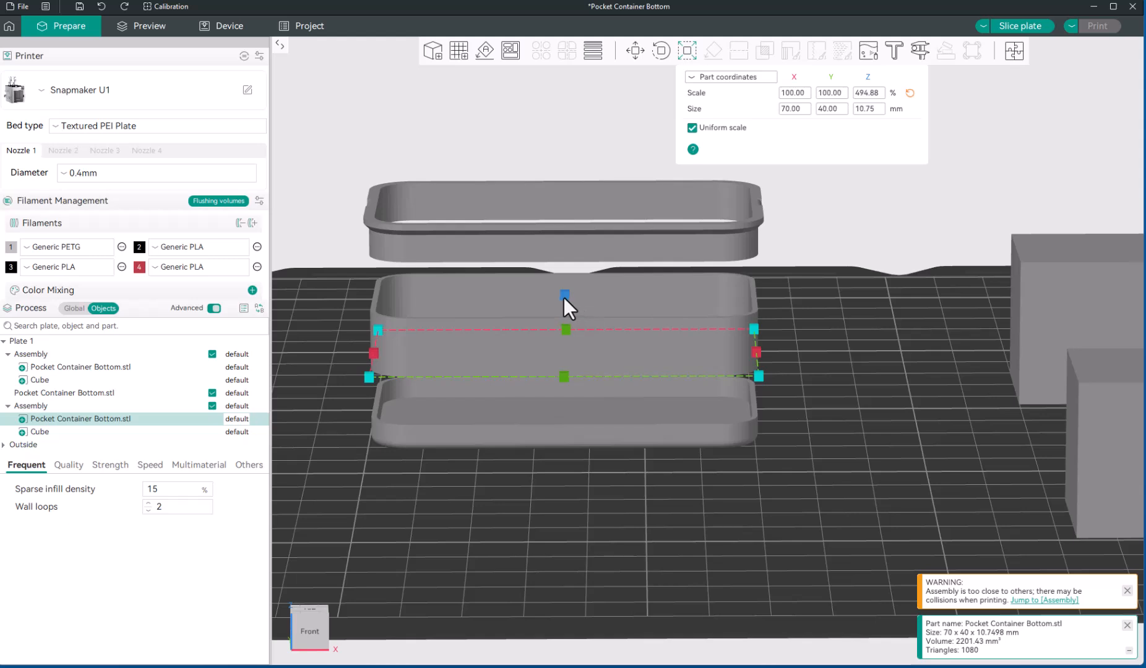
mouse_move(565, 297)
left_mouse_down()
mouse_move(571, 278)
mouse_move(570, 298)
mouse_move(569, 288)
left_mouse_up()
mouse_move(569, 279)
left_mouse_down()
mouse_move(564, 320)
mouse_move(563, 288)
left_mouse_up()
left_click(692, 128)
mouse_move(576, 485)
left_mouse_down()
mouse_move(601, 471)
mouse_move(571, 481)
mouse_move(574, 464)
left_mouse_up()
left_click_drag(563, 336, 588, 300)
key("ctrl+z")
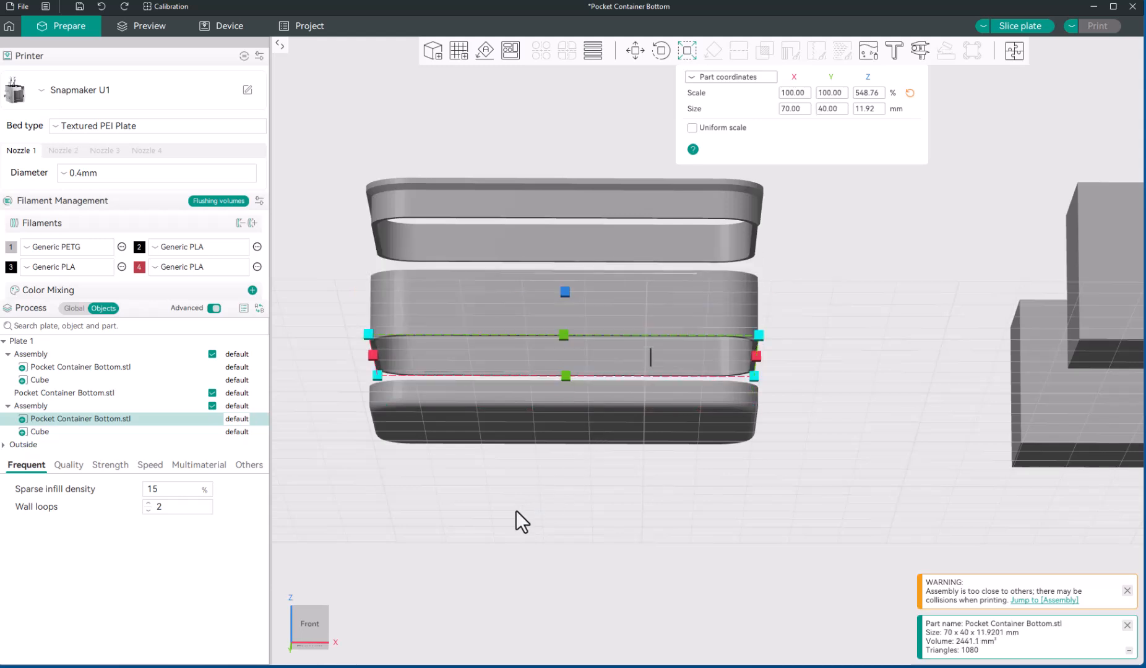
- Reselect only the ring within its assembly and raise it along Z to about 6.58 mm in object coordinates
left_click(514, 537)
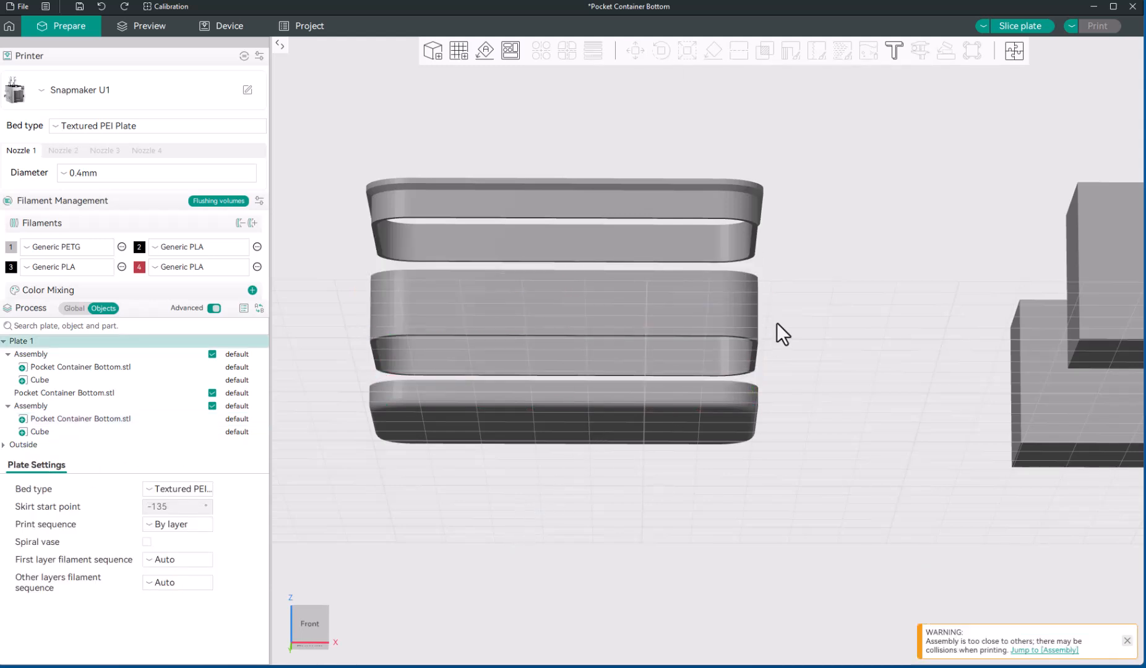
left_click(629, 329)
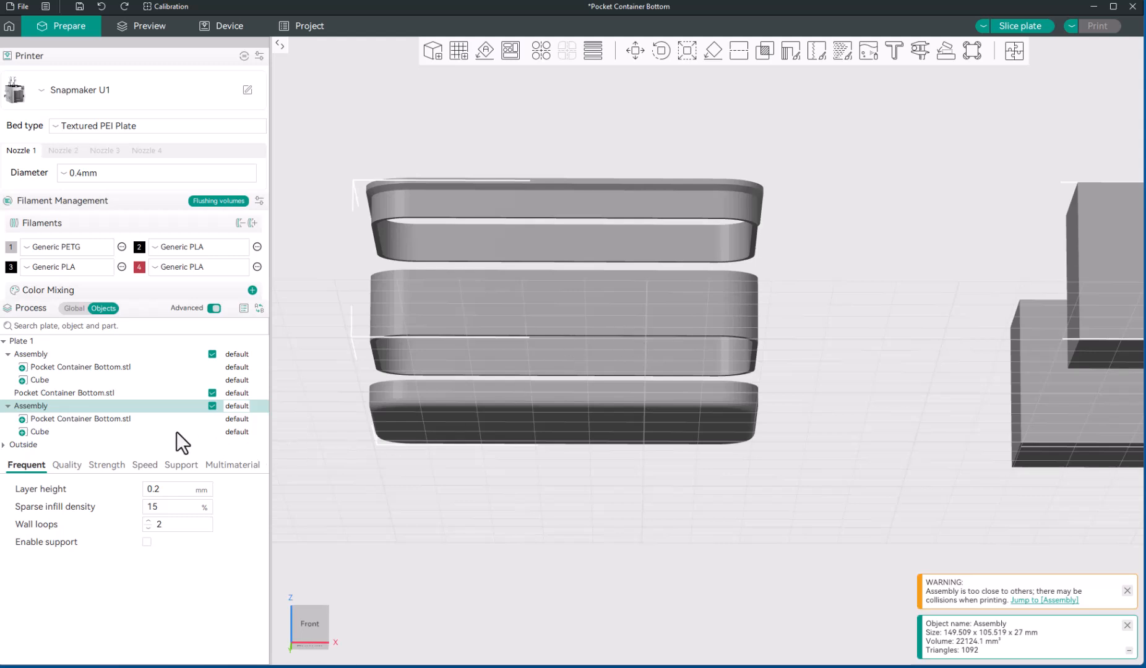
left_click(117, 421)
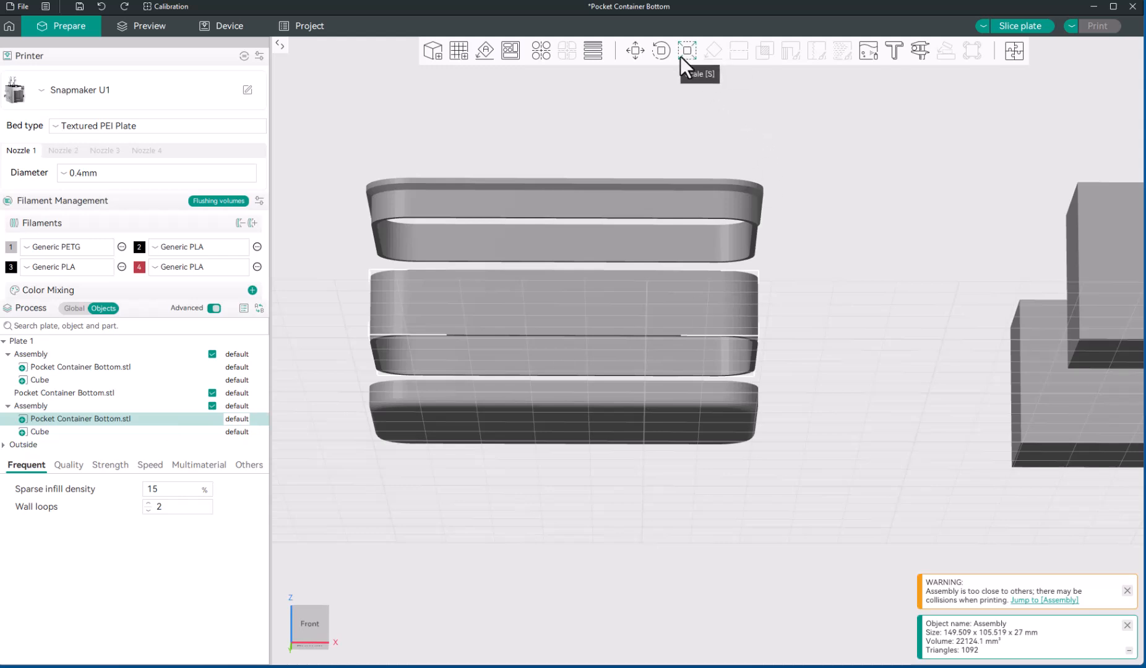
left_click(636, 49)
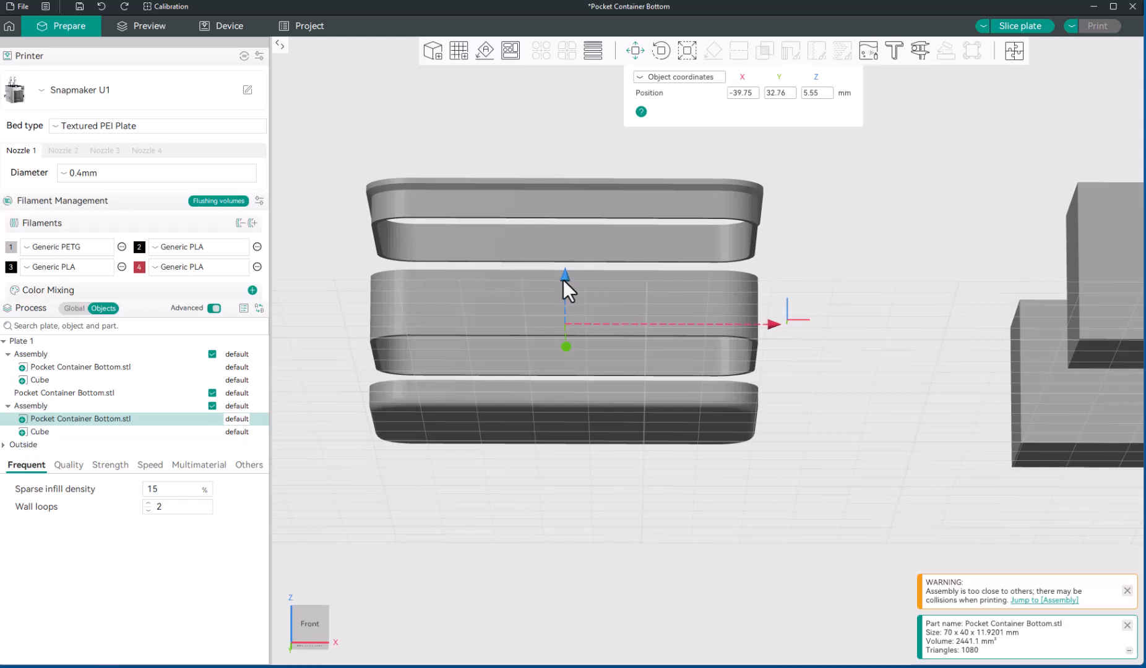
mouse_move(563, 280)
left_mouse_down()
mouse_move(565, 268)
mouse_move(571, 276)
left_mouse_up()
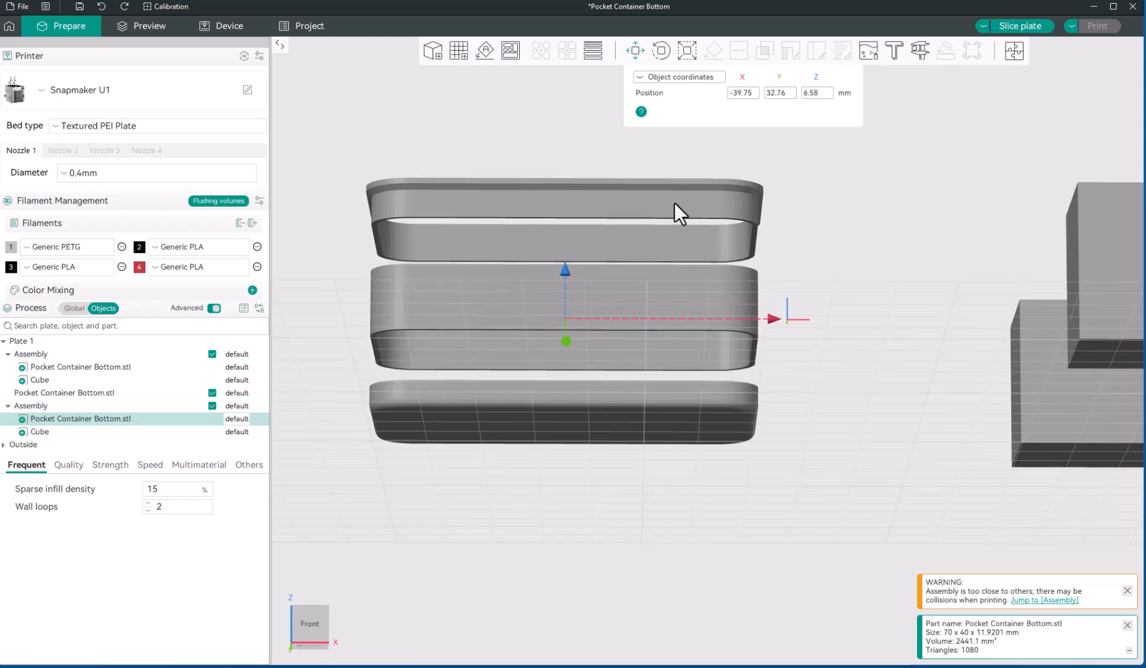
key("m")
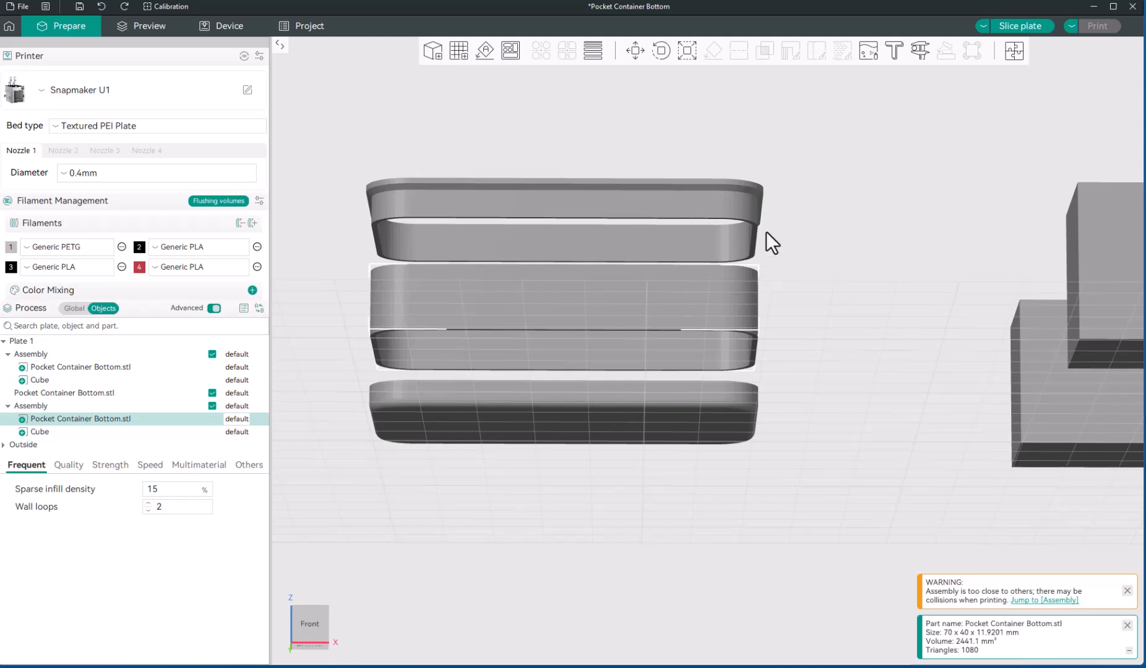
- Switch the ring's scaling to object coordinates and shrink it along Z to about 10.99 mm
left_click(691, 51)
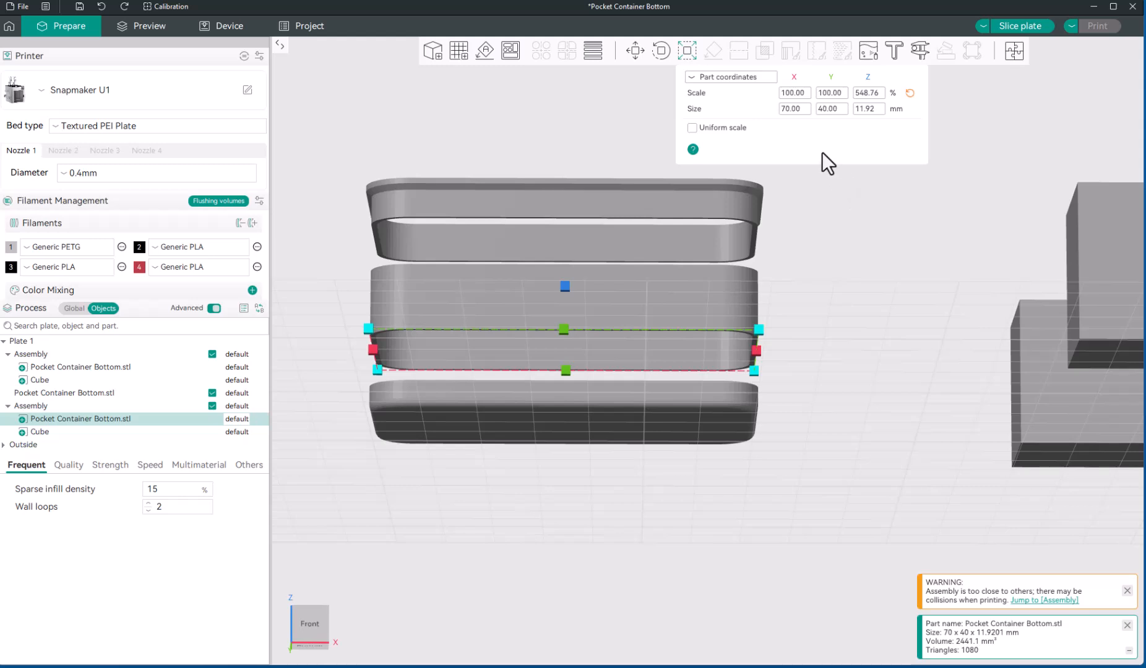
left_click(691, 77)
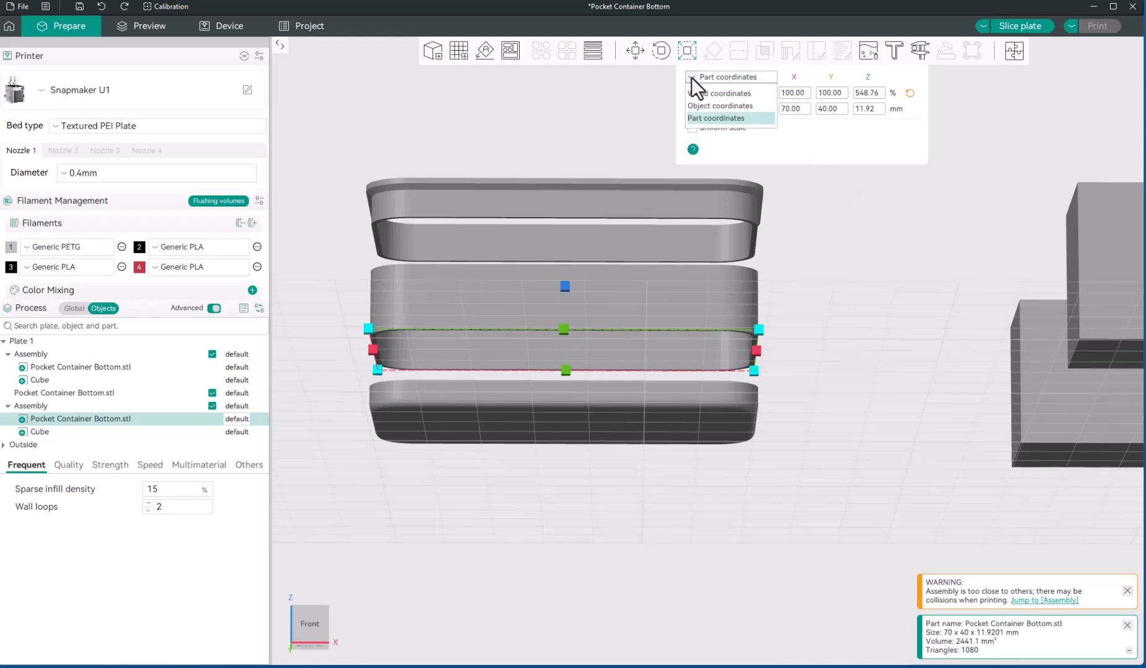
left_click(704, 105)
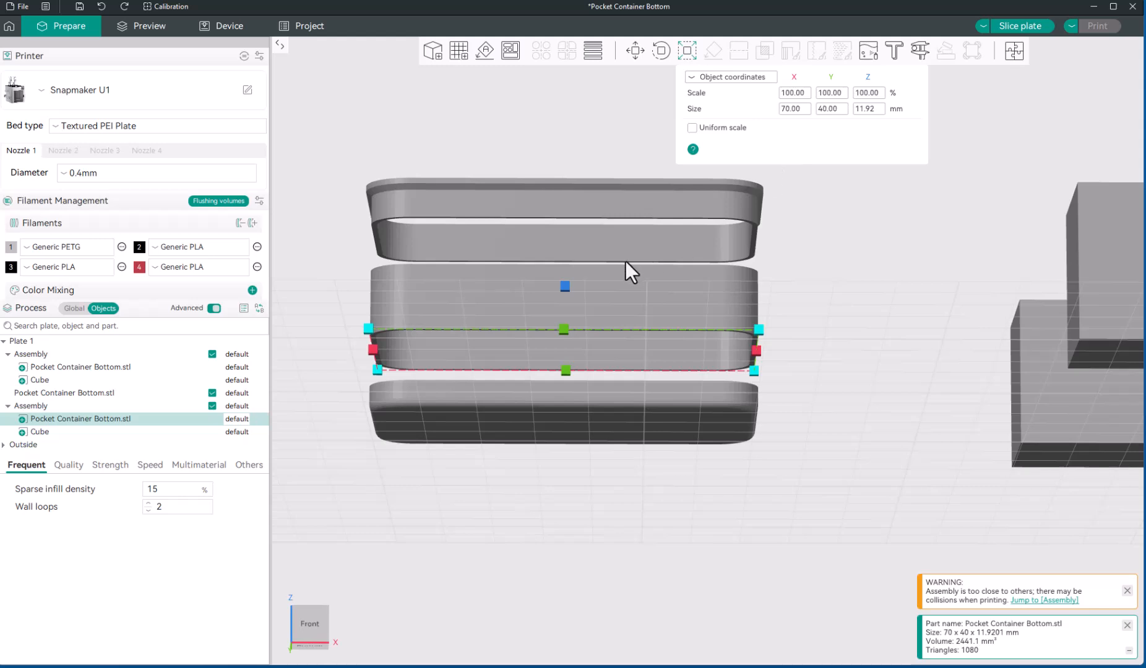
left_click_drag(561, 286, 573, 286)
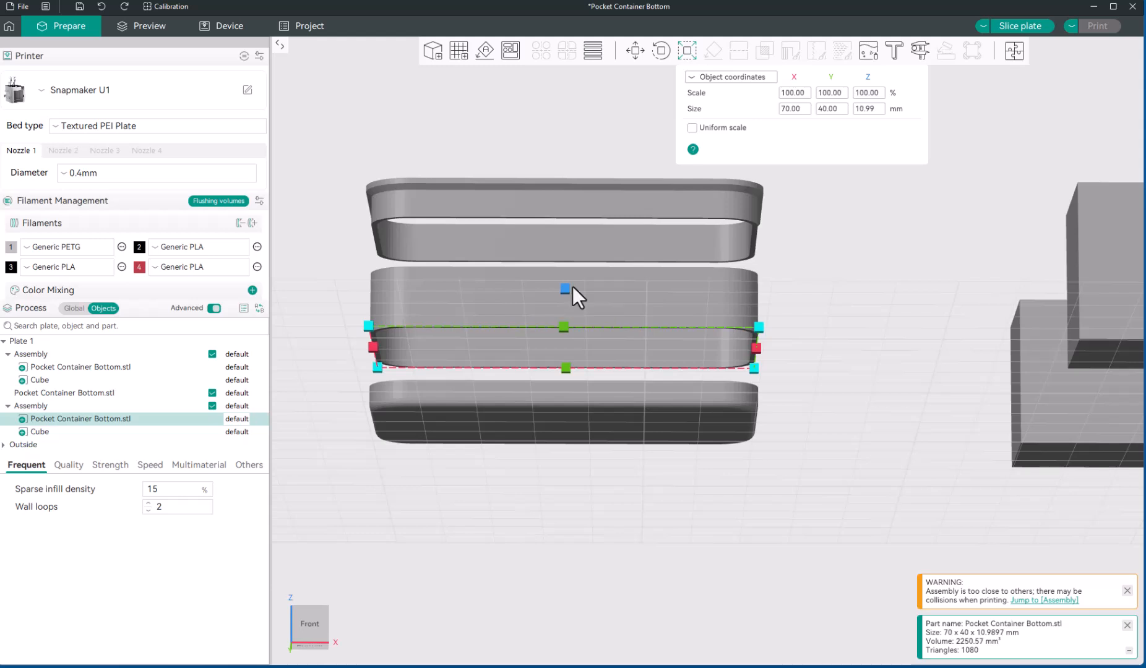
- Return the ring's scaling to part coordinates and adjust its height along Z to about 14.88 mm
left_click(693, 78)
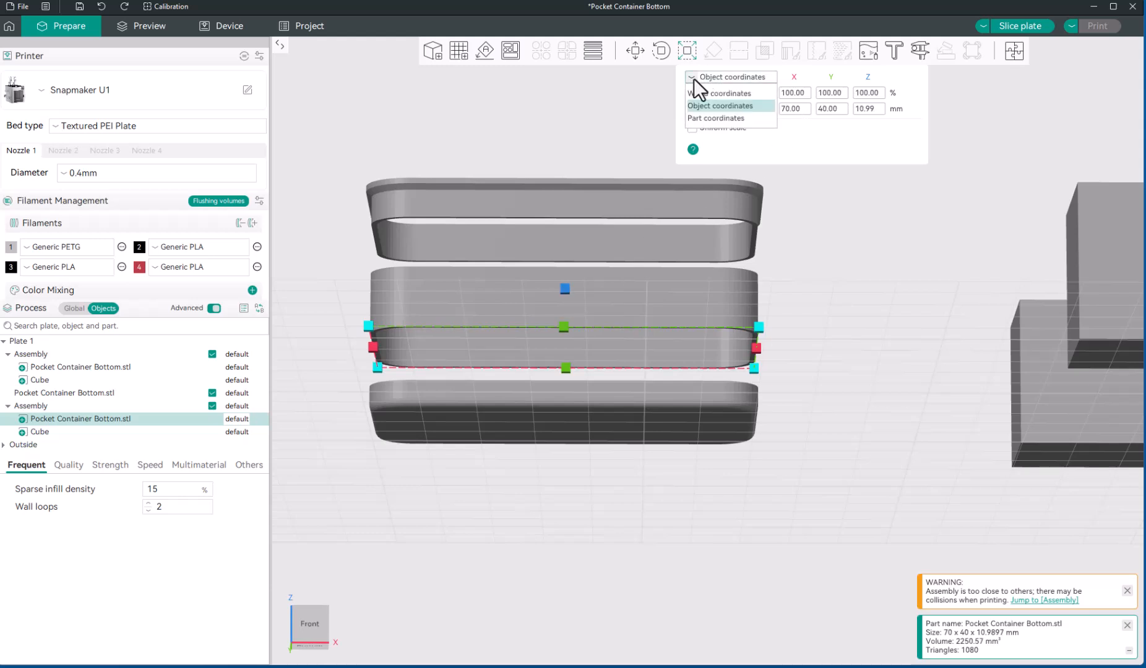
left_click(706, 118)
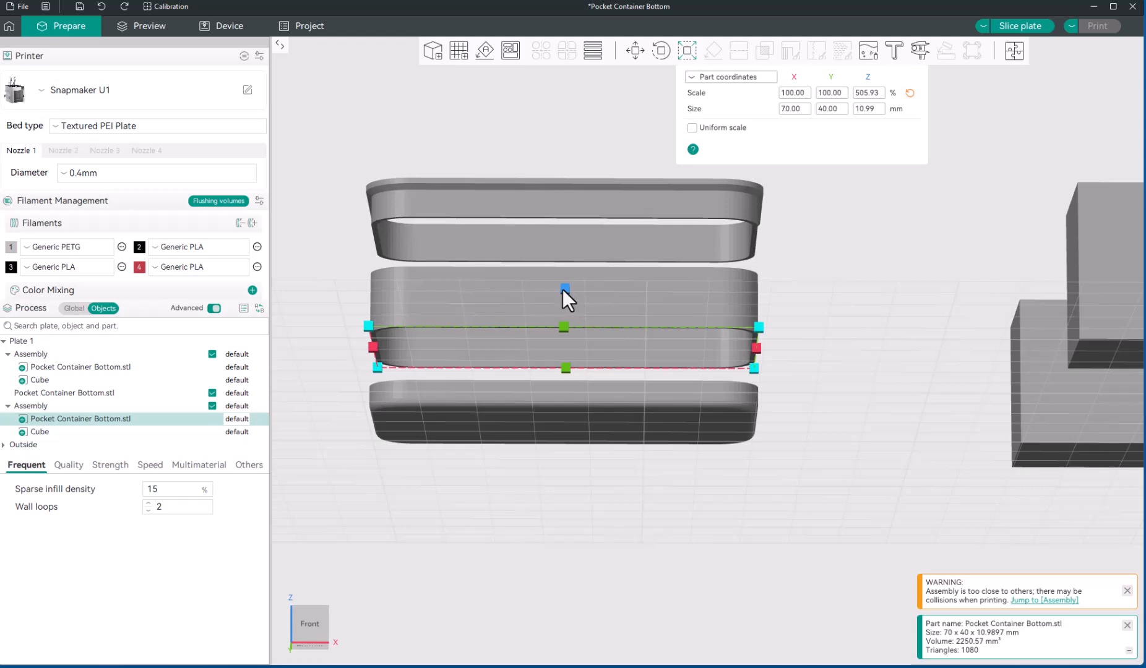
mouse_move(563, 289)
left_mouse_down()
mouse_move(563, 307)
mouse_move(573, 266)
mouse_move(573, 301)
mouse_move(575, 279)
mouse_move(572, 295)
mouse_move(583, 286)
left_mouse_up()
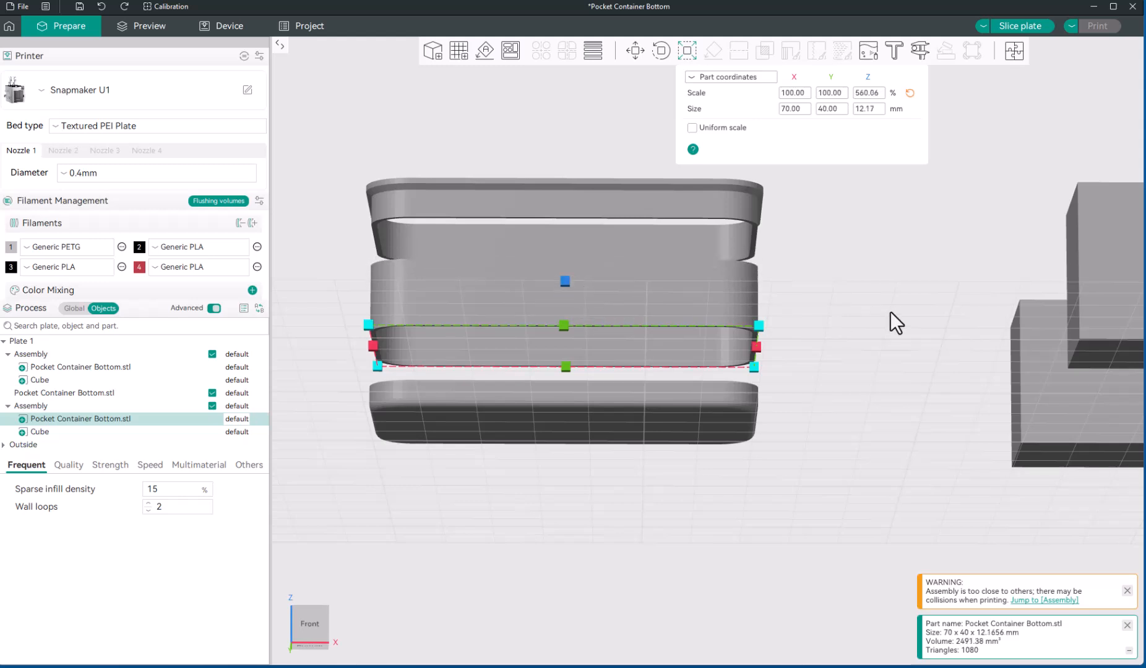
left_click_drag(890, 312, 891, 322)
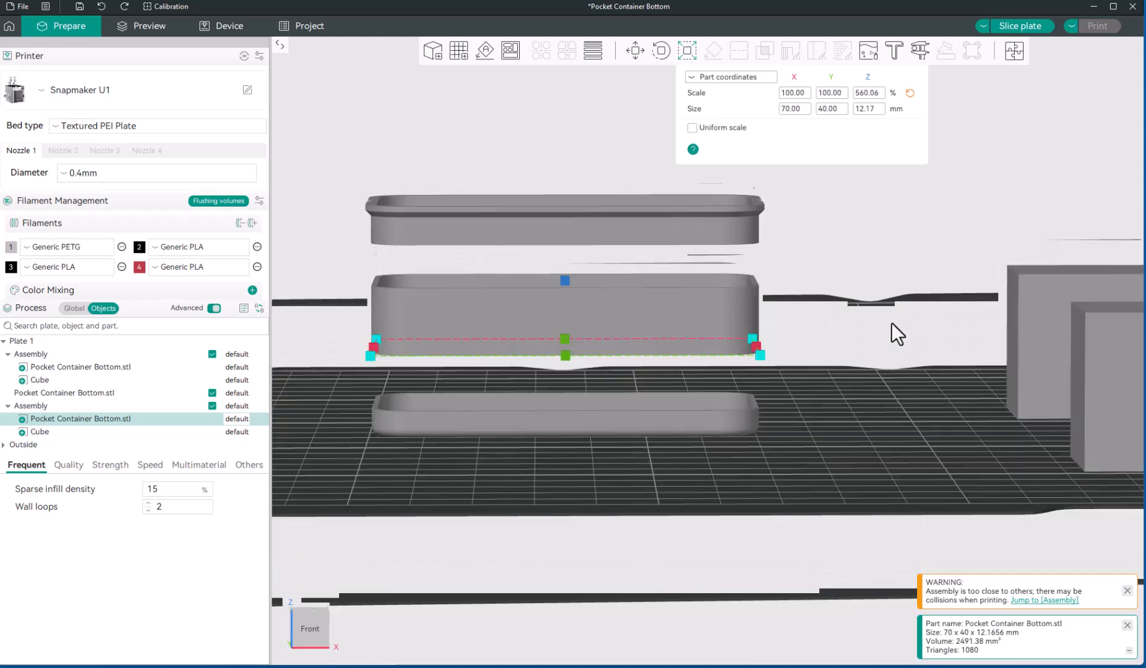
left_click_drag(564, 281, 565, 237)
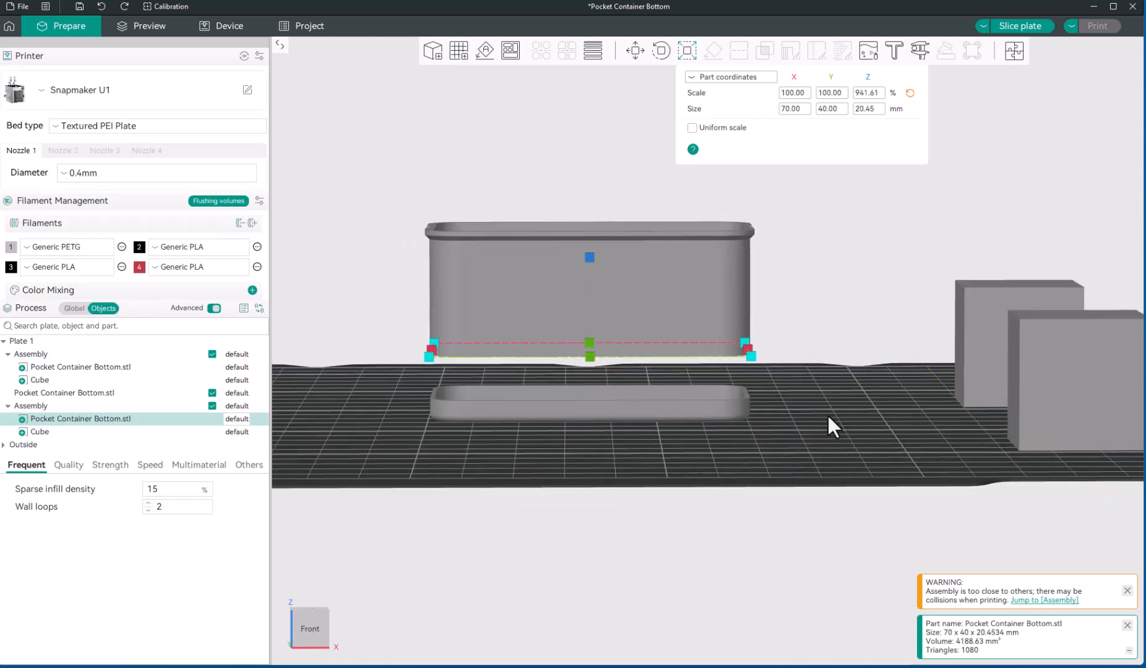
mouse_move(831, 425)
left_mouse_down()
mouse_move(830, 400)
mouse_move(825, 427)
mouse_move(817, 408)
left_mouse_up()
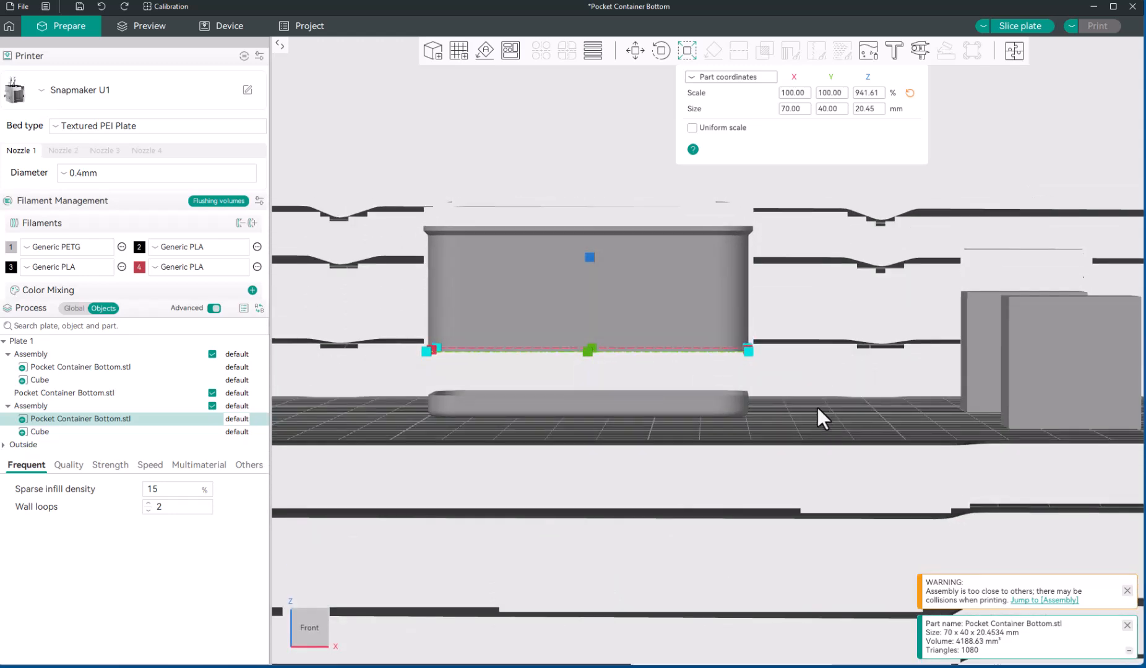
left_click_drag(589, 355, 614, 362)
mouse_move(591, 264)
left_mouse_down()
mouse_move(599, 320)
mouse_move(592, 270)
mouse_move(593, 283)
left_mouse_up()
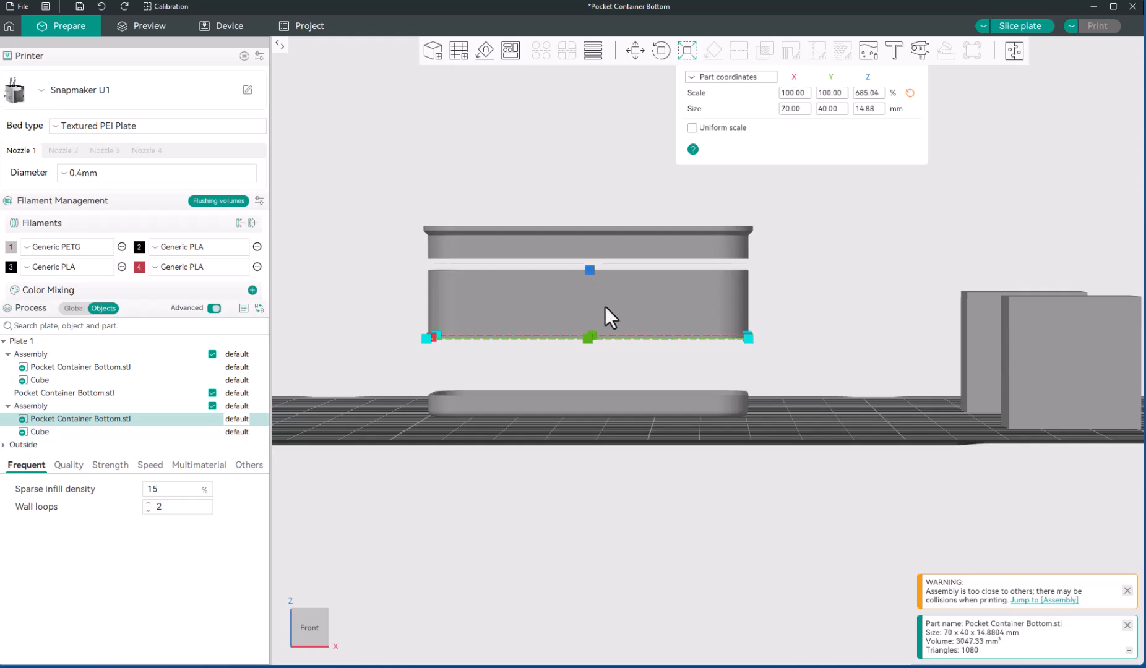
key("Escape")
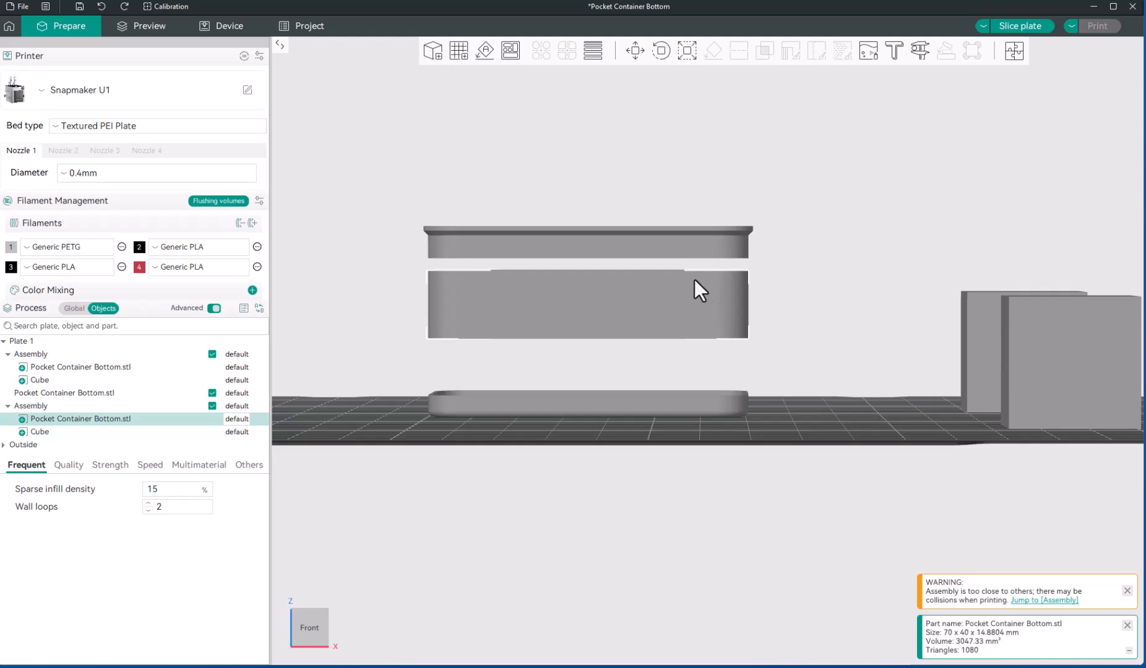
- Lower the stretched ring along Z to about -1.25 mm in object coordinates so it sits on the container base
left_click(634, 50)
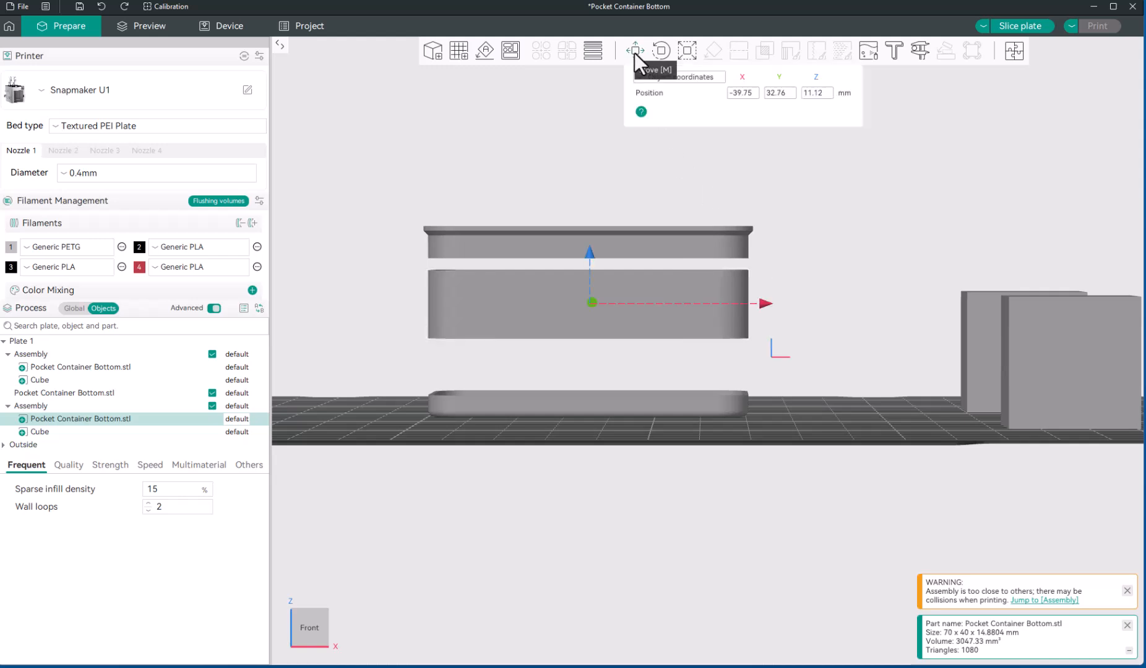
left_click_drag(592, 303, 591, 315)
left_click_drag(590, 253, 599, 315)
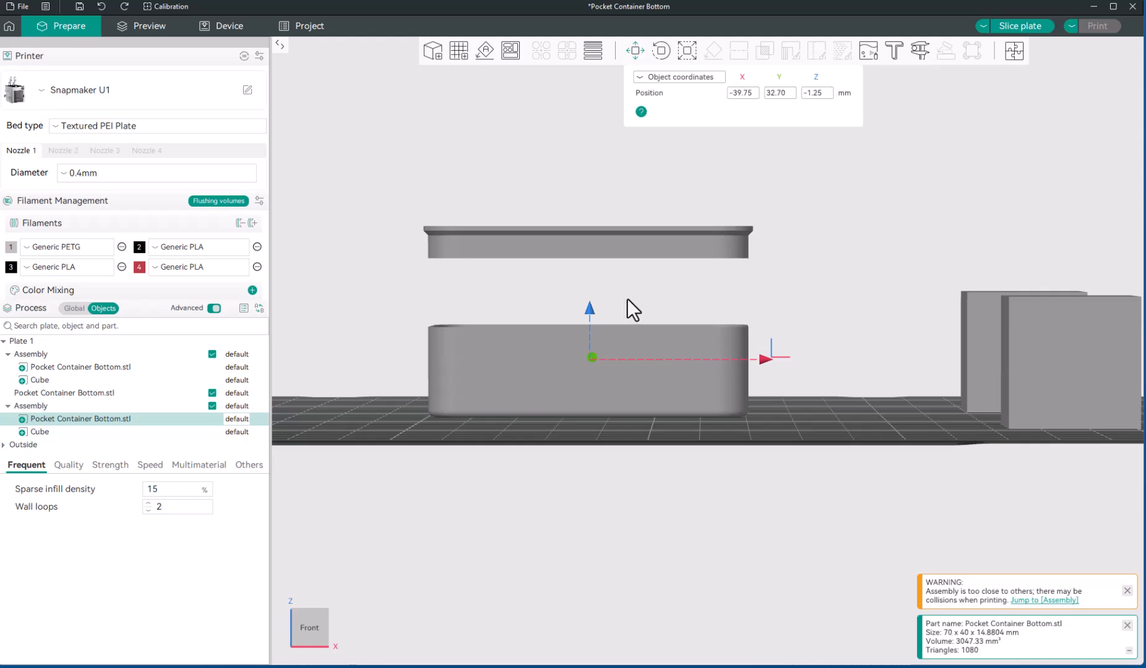
key("m")
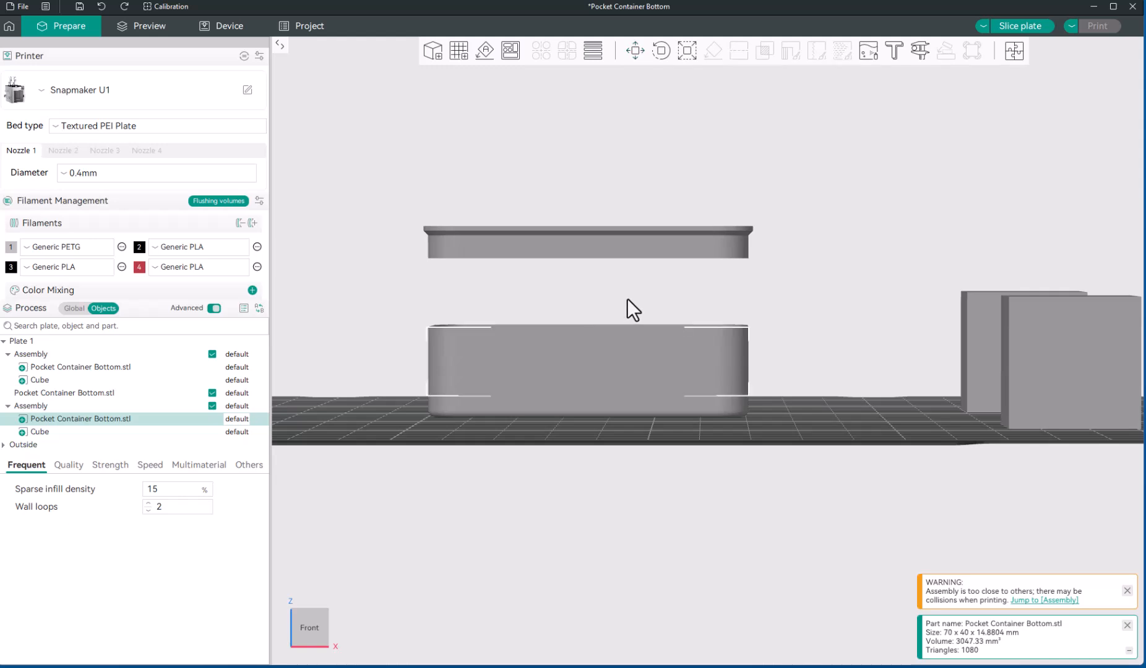
- Stretch the middle ring along Z to about 30.33 mm in part coordinates so it meets the raised upper piece
left_click_drag(799, 296, 799, 304)
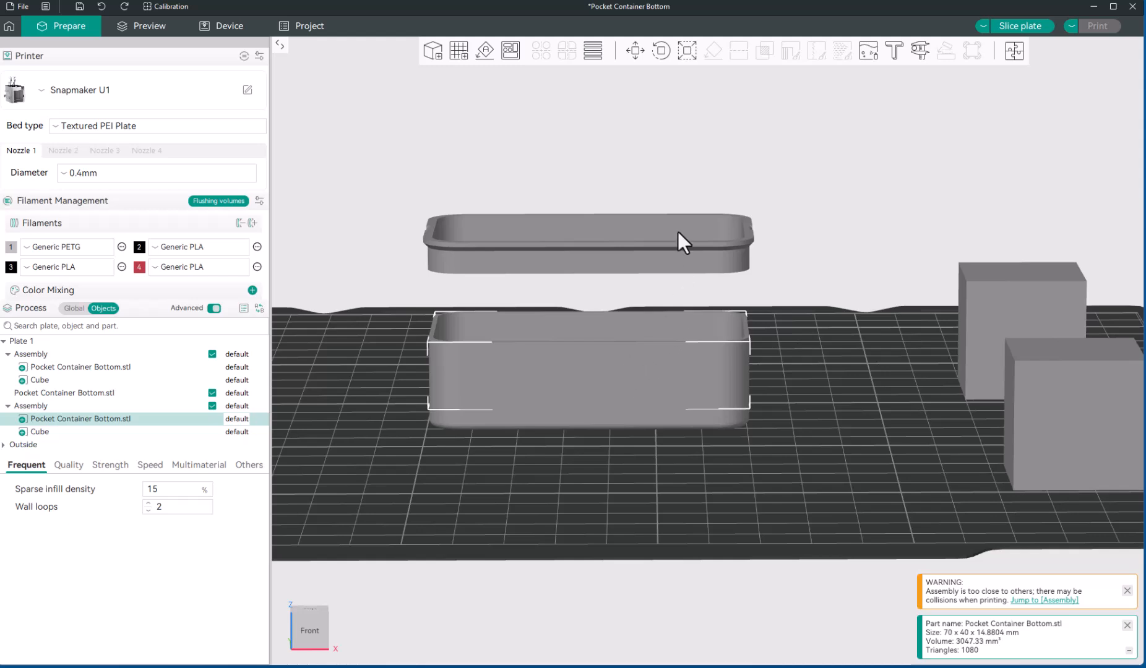
left_click(686, 51)
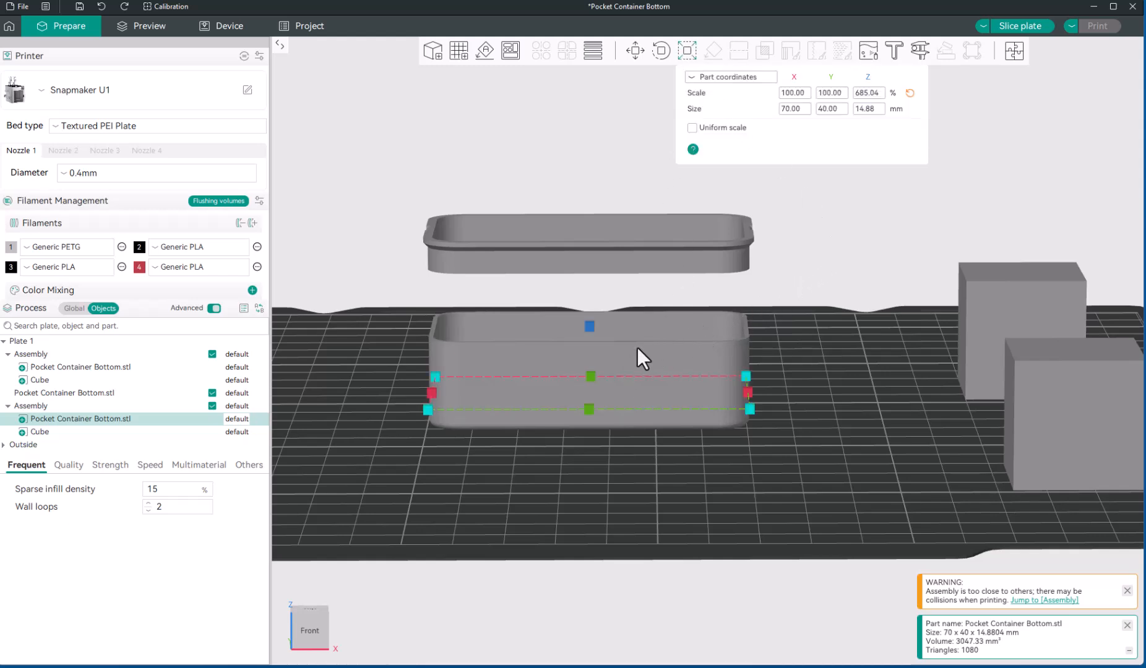
left_click_drag(591, 330, 591, 257)
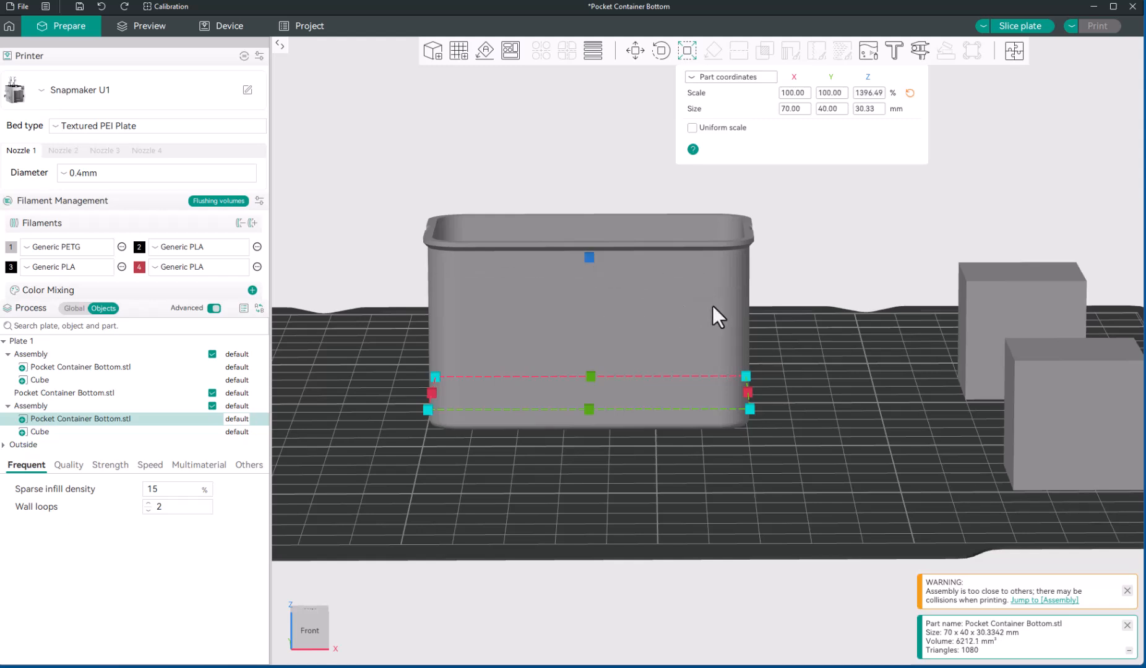
left_click(822, 268)
scroll(590, 405, "down", 3)
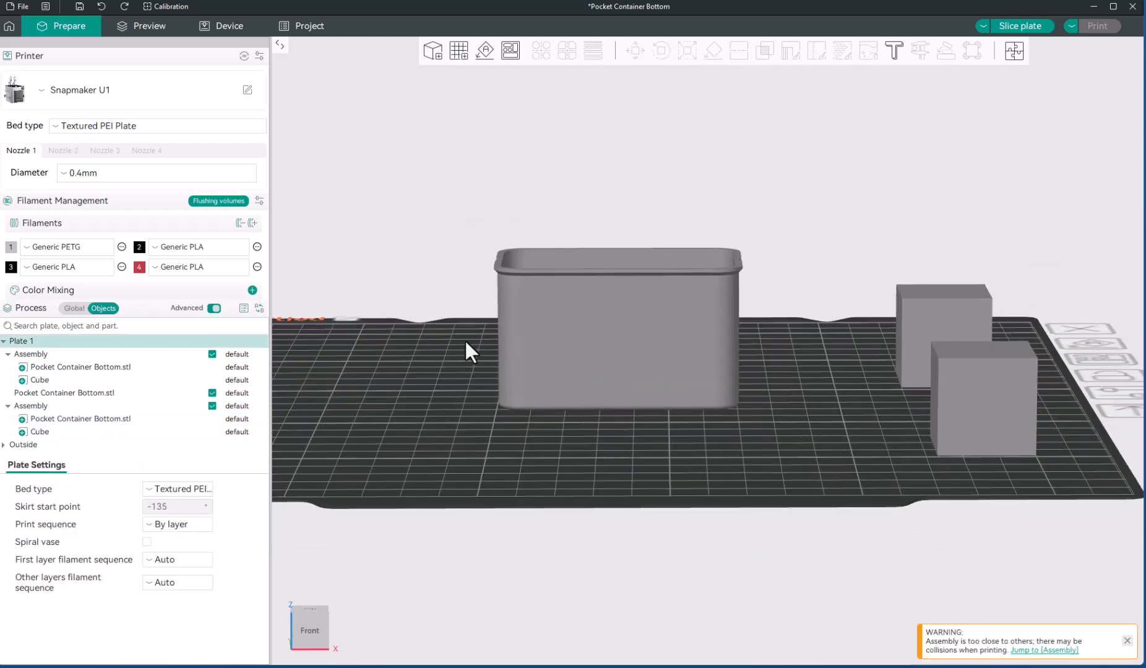
- Select both assemblies and the separate container piece on the plate and assemble them into one object
mouse_move(465, 339)
left_mouse_down()
mouse_move(449, 331)
mouse_move(465, 352)
left_mouse_up()
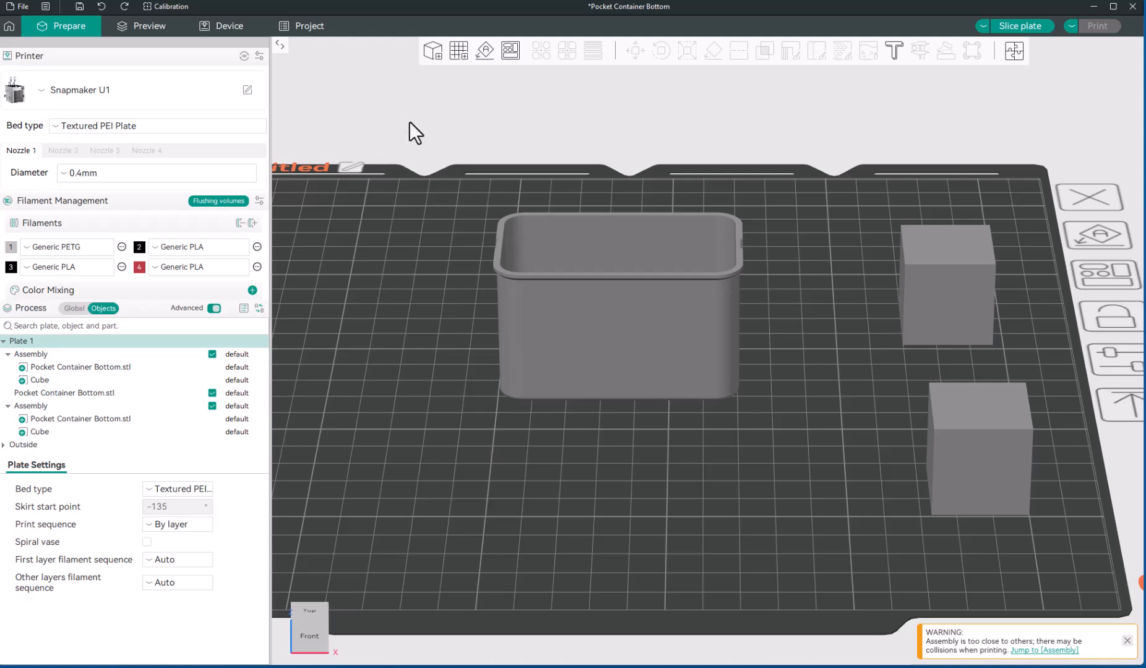
left_click_drag(803, 448, 803, 447)
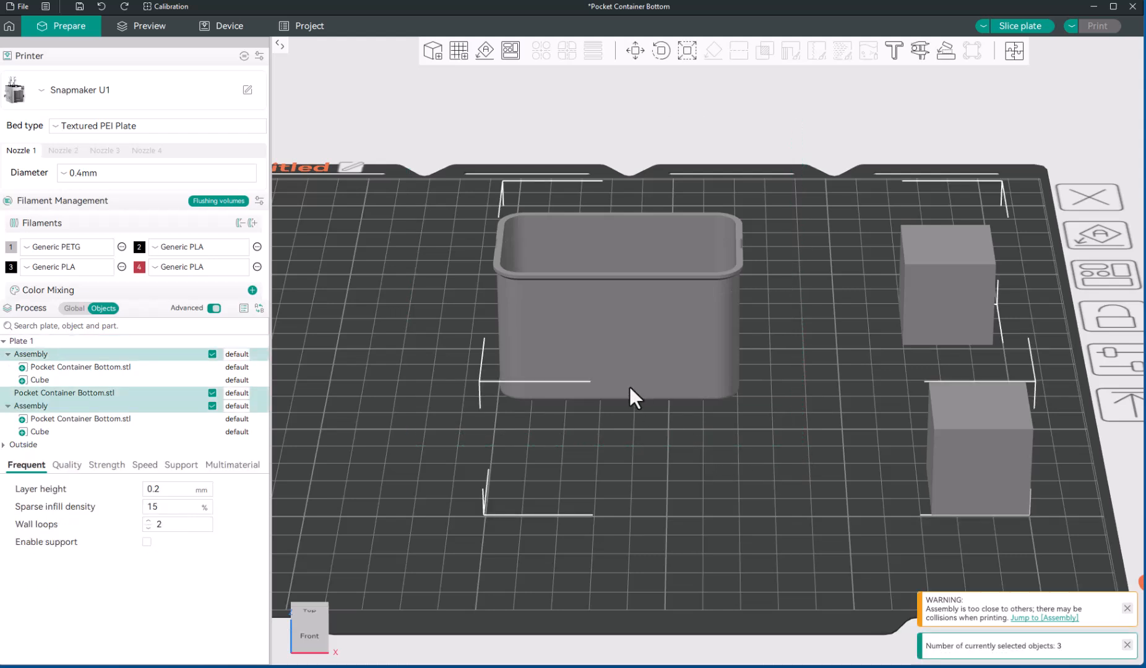
right_click(620, 351)
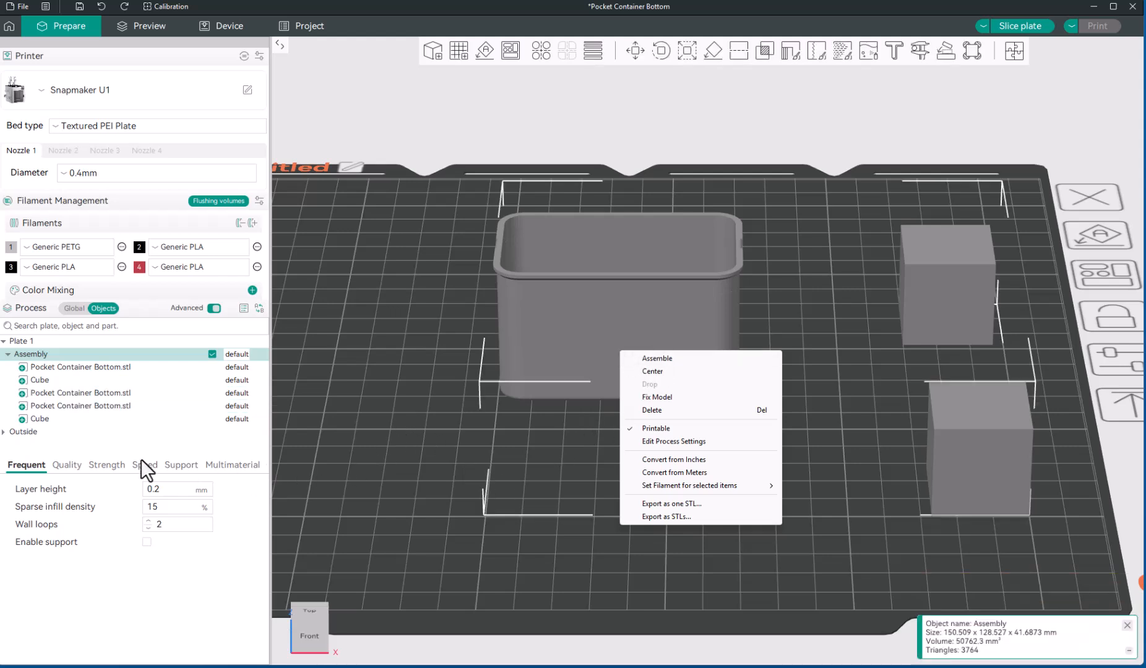
- Delete the two helper cubes from the combined assembly, leaving only the three container parts
left_click(46, 419)
double_click(46, 420)
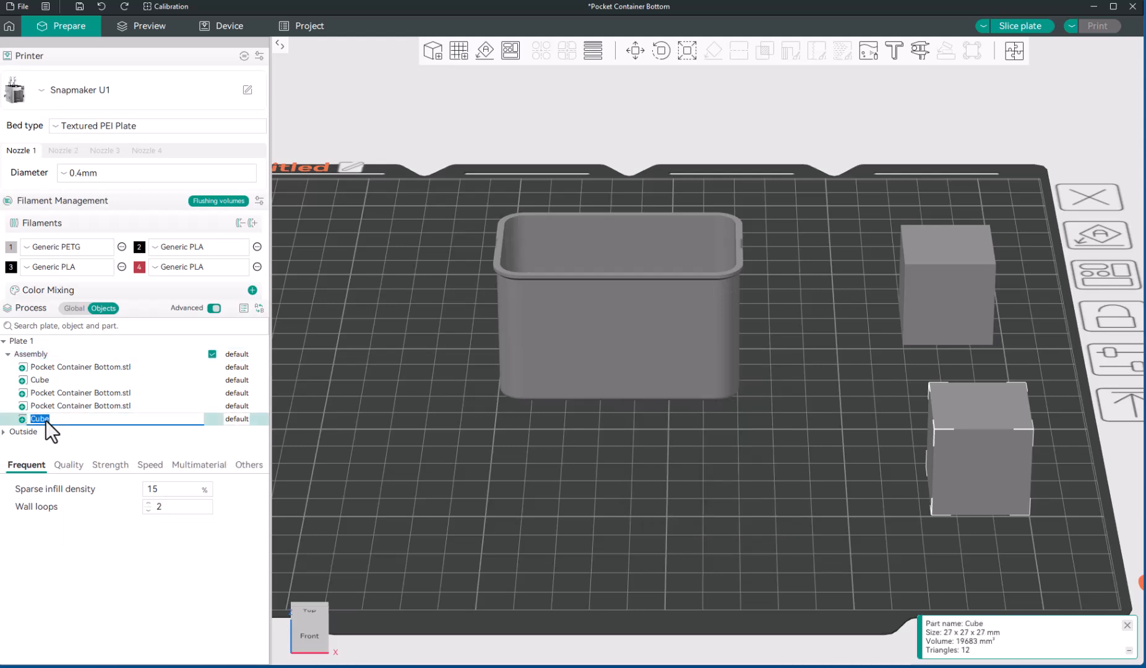
left_click(48, 381)
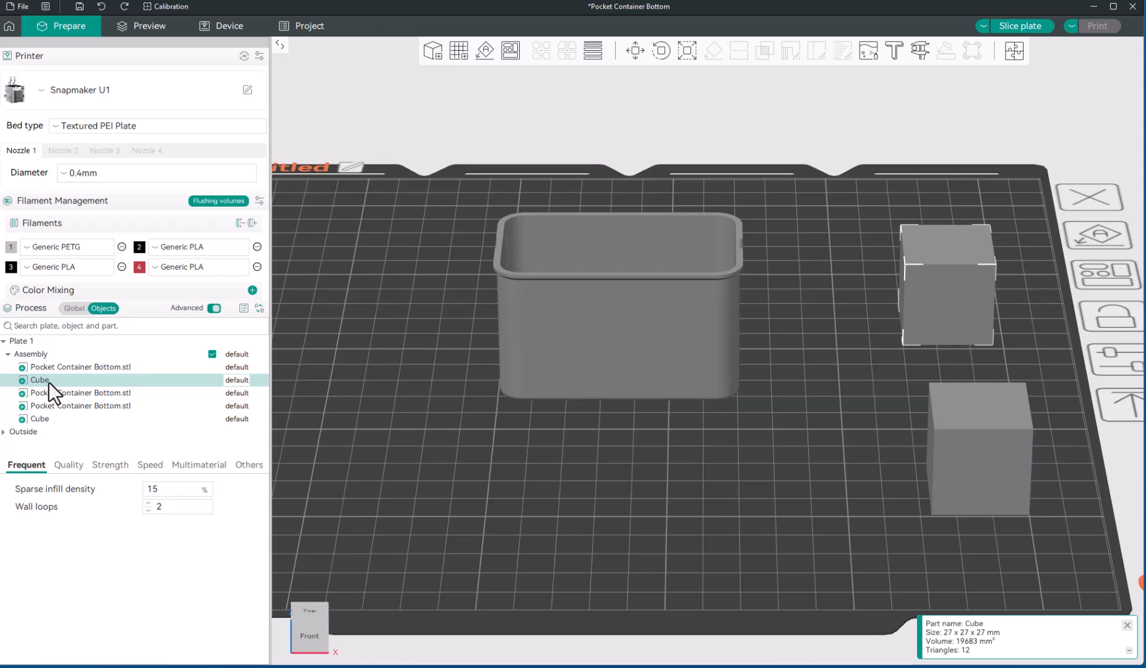
key("Delete")
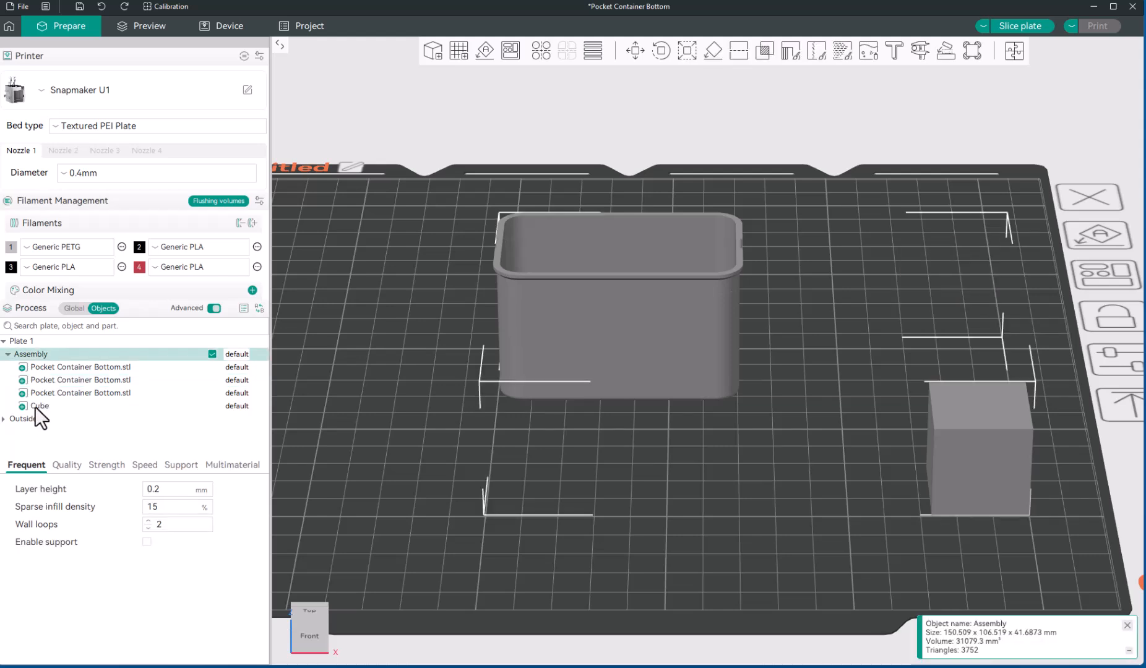
left_click(40, 412)
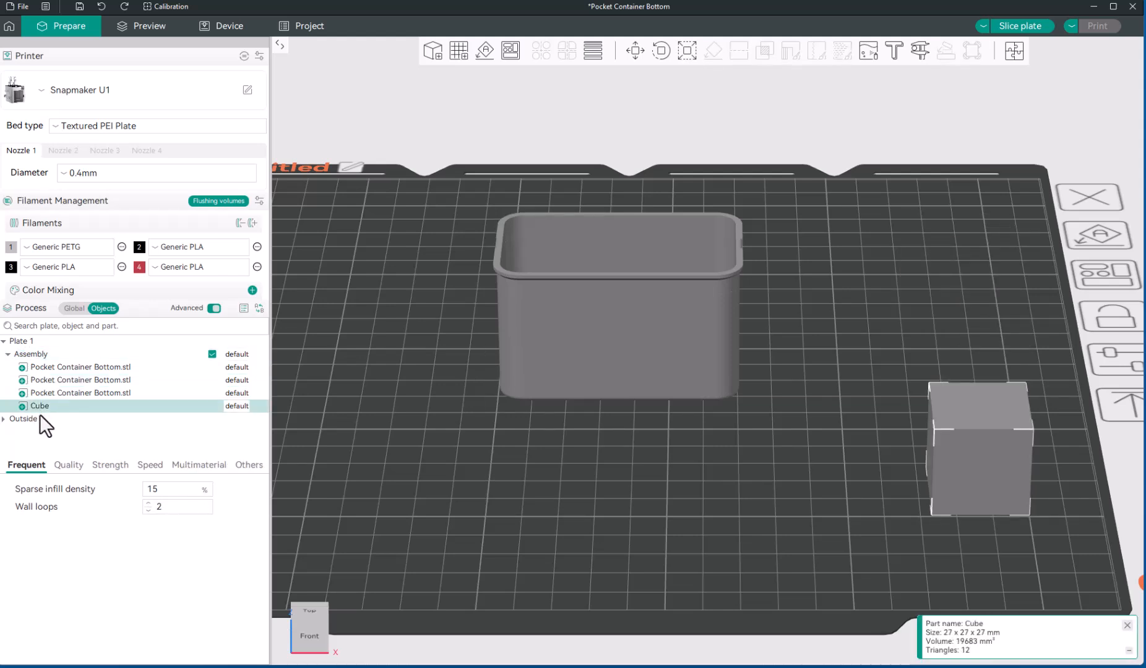
key("Delete")
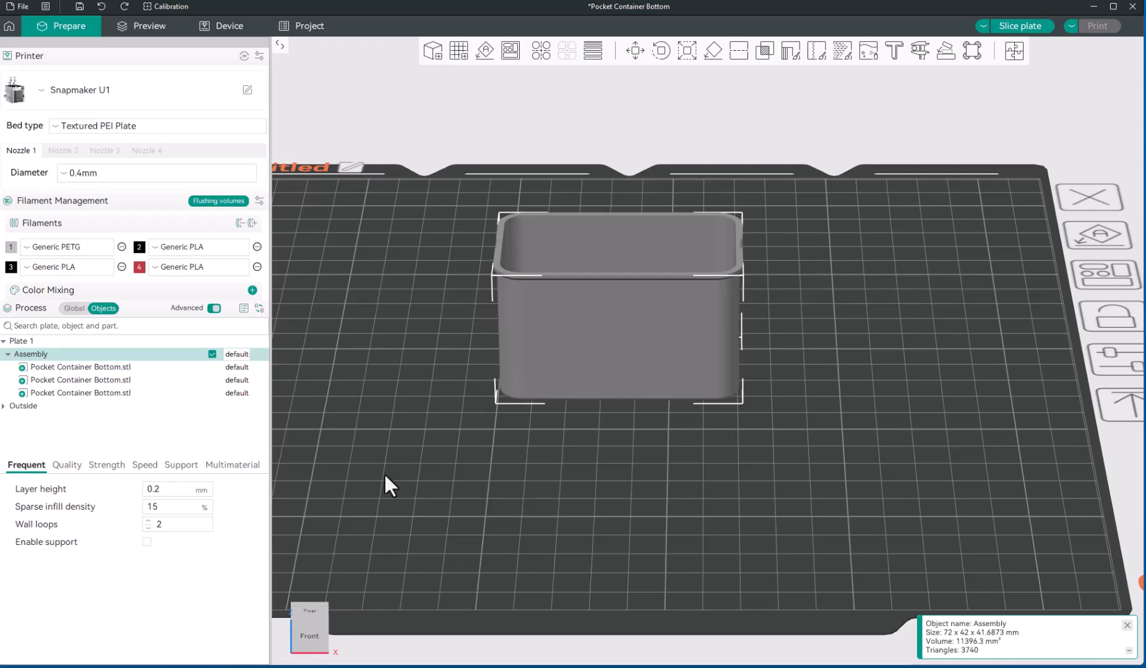
- Cut the assembled container into two halves with a vertical planar cut through the middle of its length, keeping both parts
left_click_drag(650, 480, 508, 495)
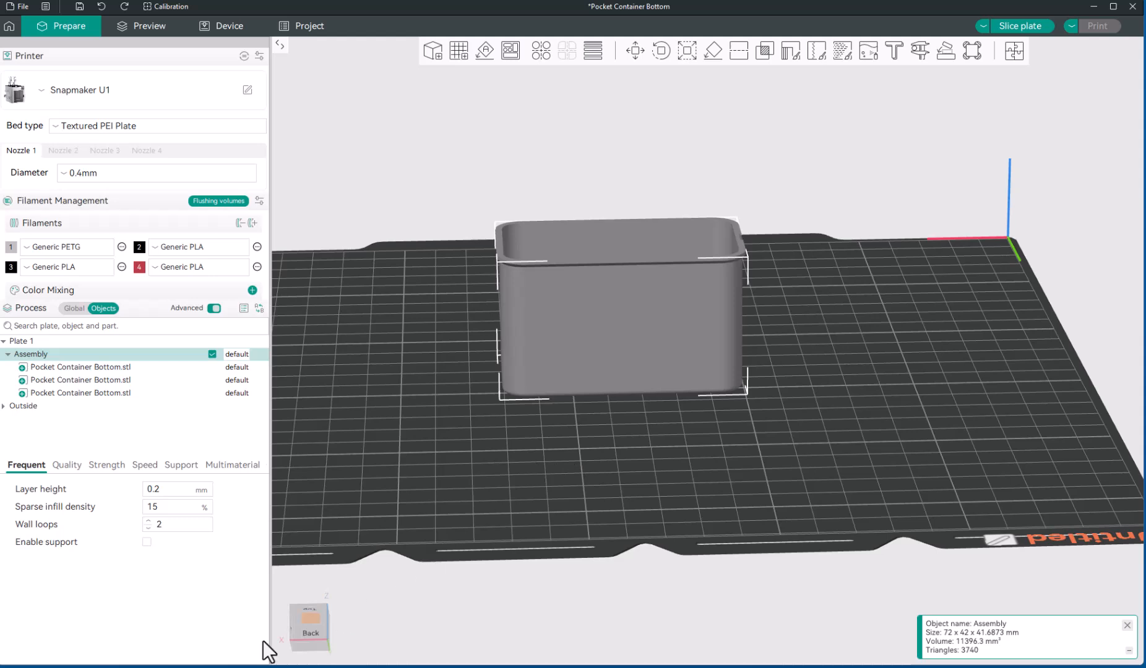
left_click(313, 628)
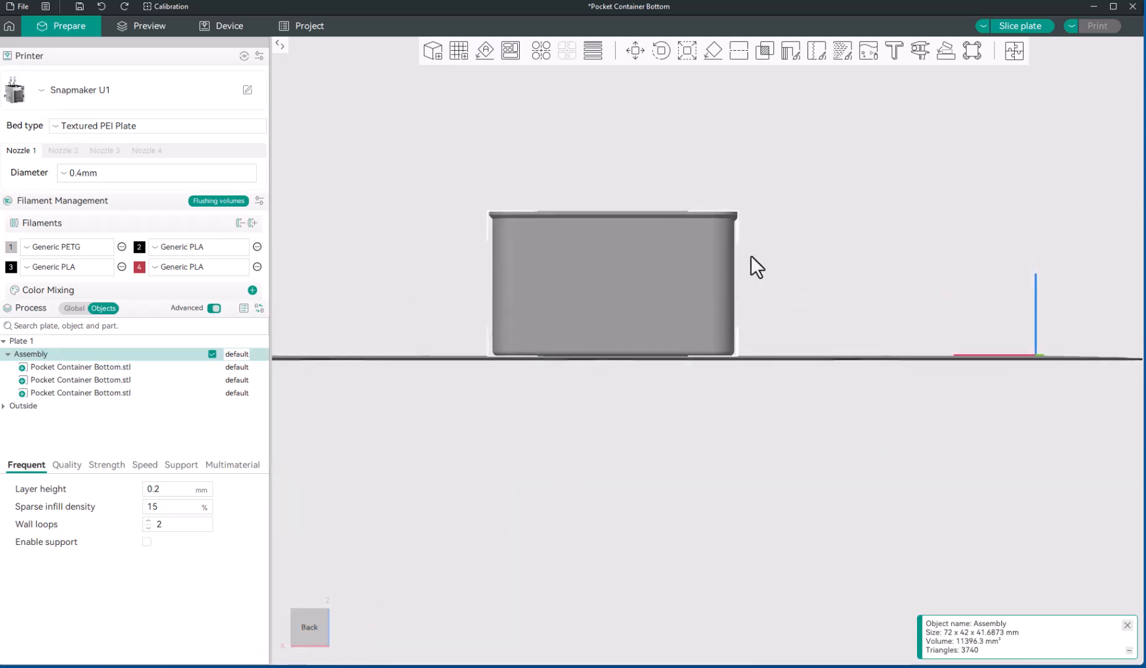
left_click(740, 51)
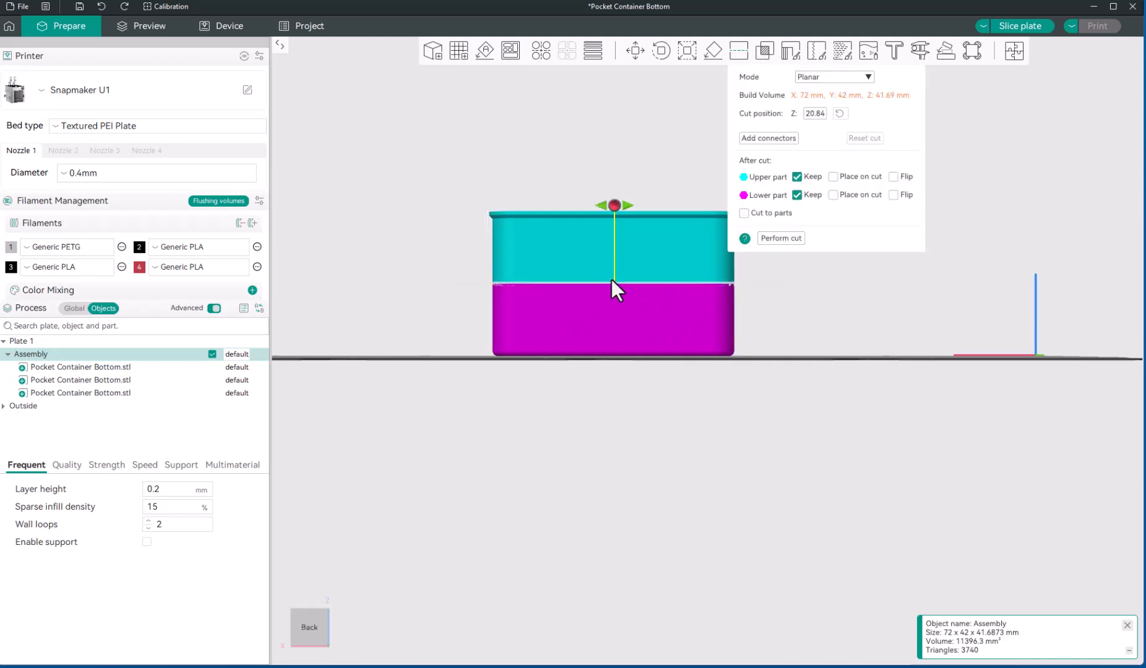
left_click_drag(627, 200, 650, 280)
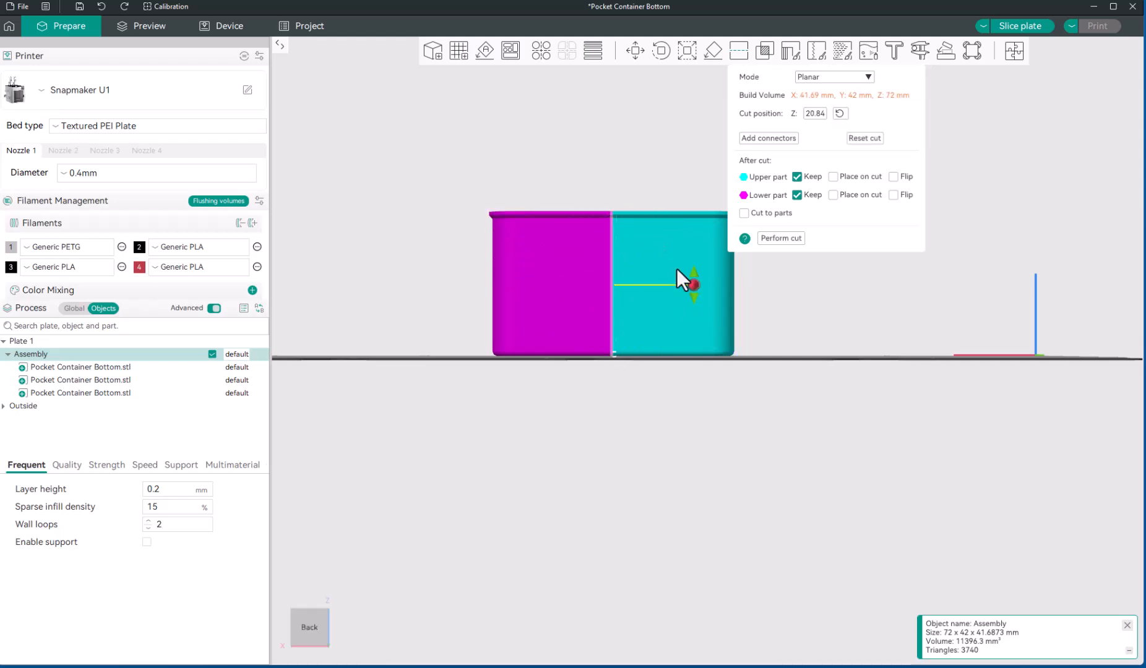
left_click_drag(694, 272, 612, 253)
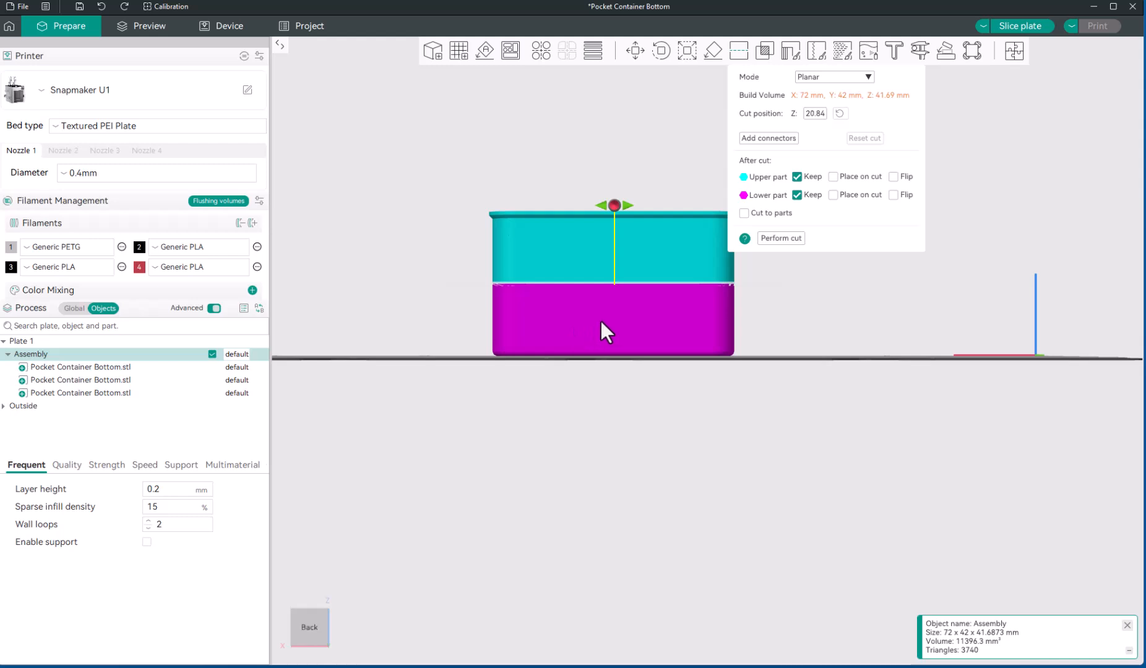
left_click_drag(630, 201, 650, 284)
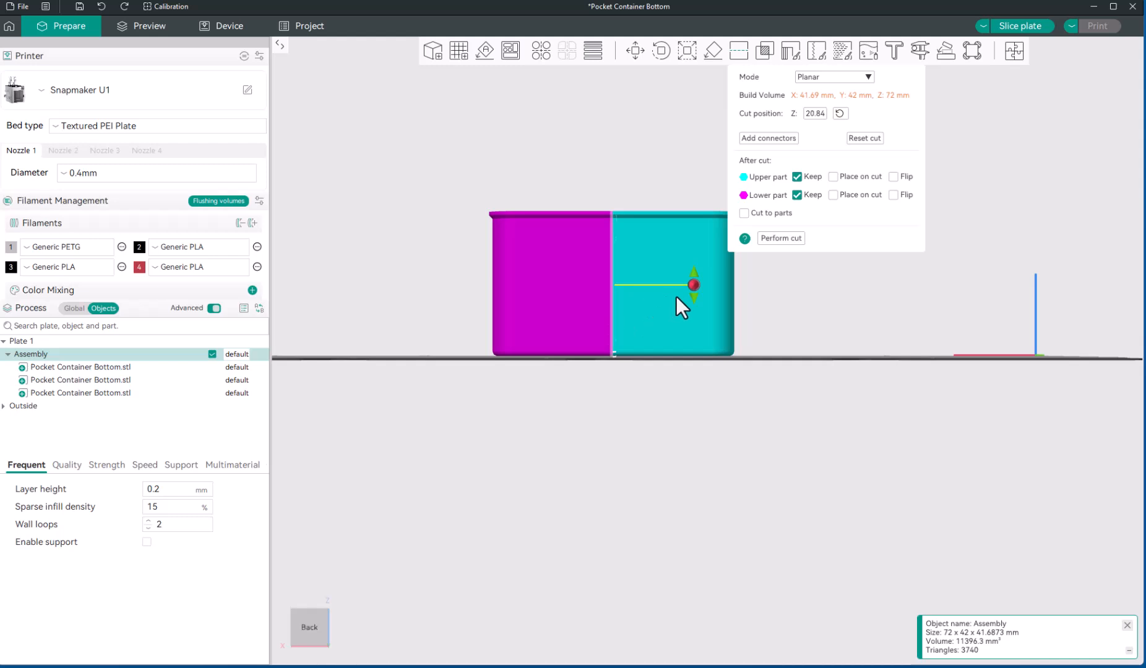
left_click(779, 237)
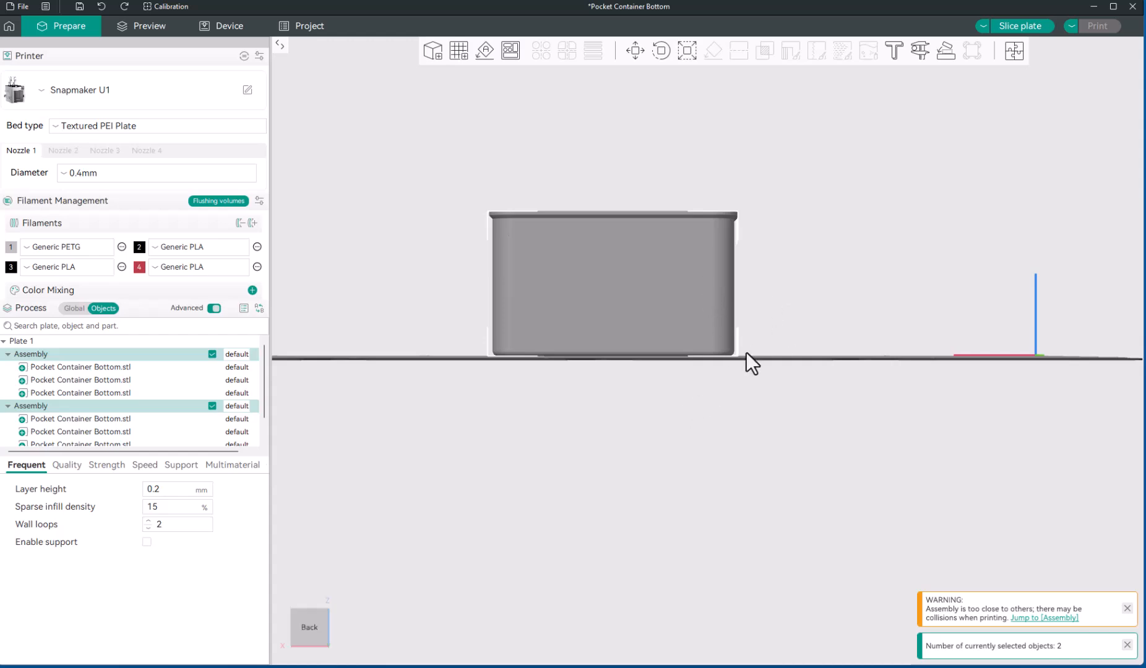
- Select only one half of the cut container, try moving it freely across the plate, and undo the move
left_click_drag(783, 441, 783, 469)
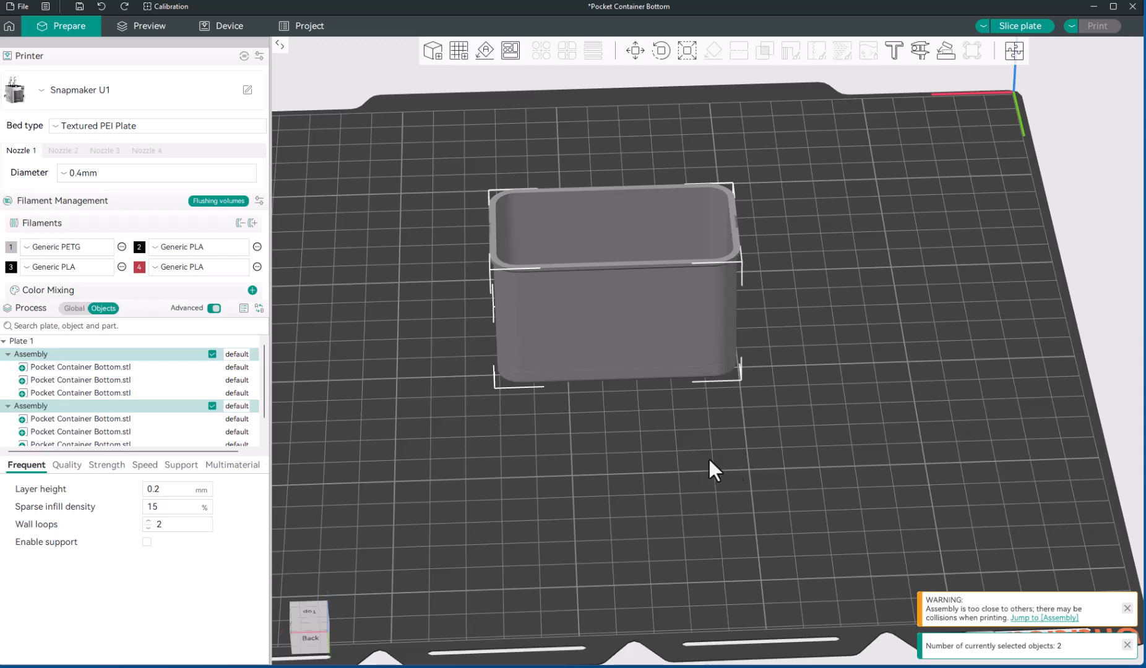
left_click_drag(708, 456, 701, 461)
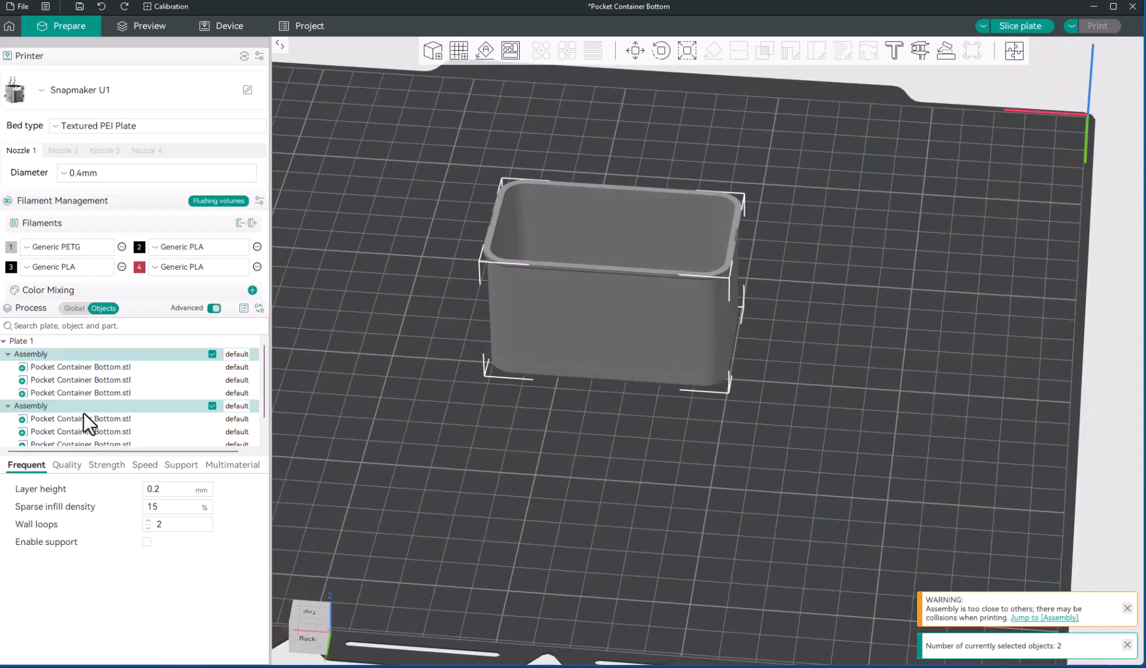
left_click(63, 354)
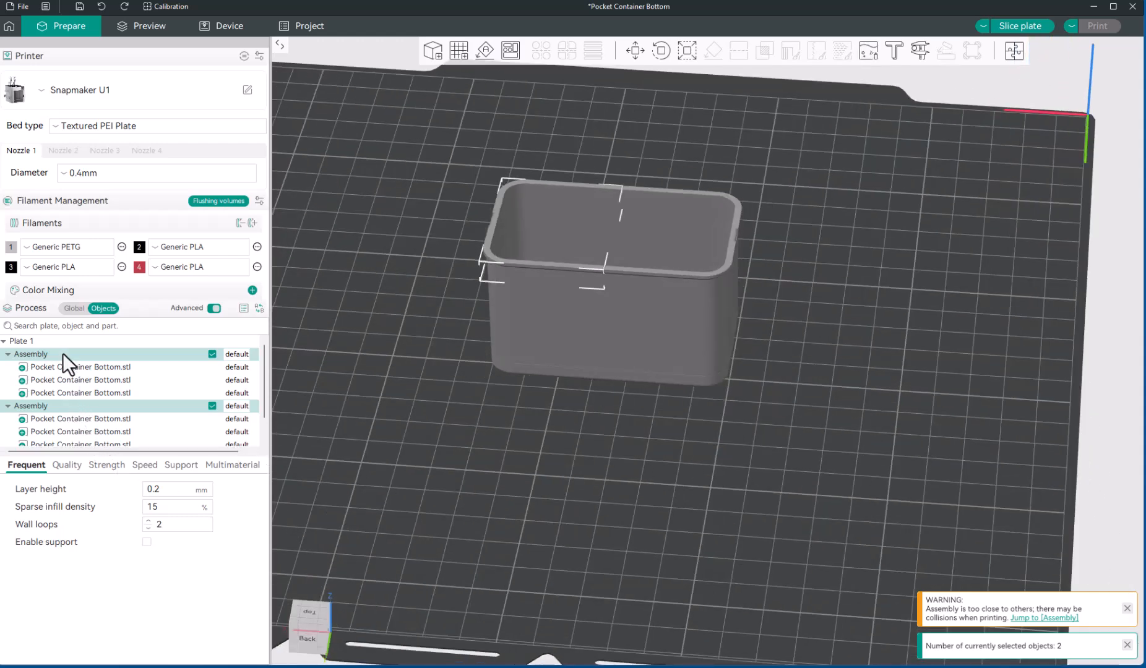
left_click(232, 419)
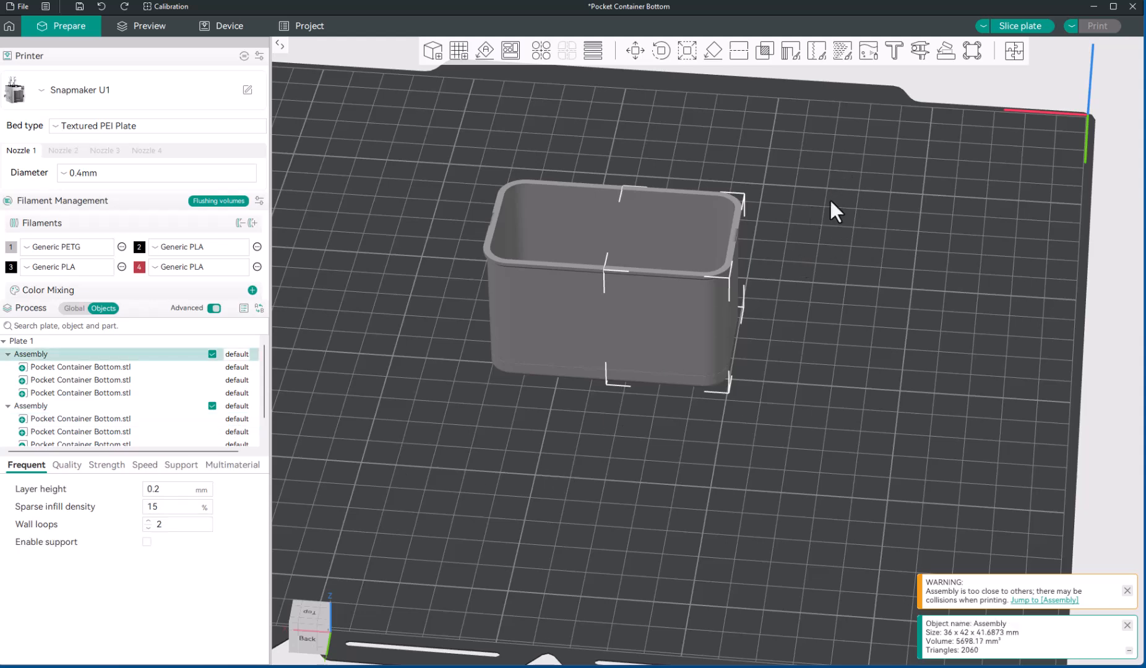
left_click_drag(665, 321, 867, 373)
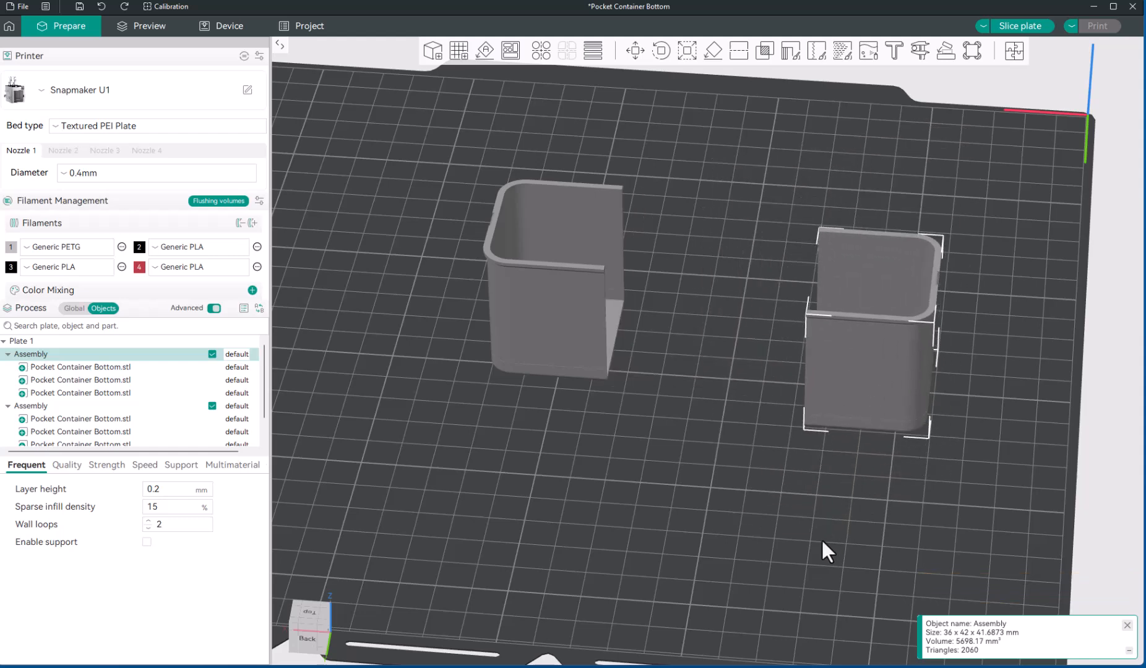
key("ctrl+z")
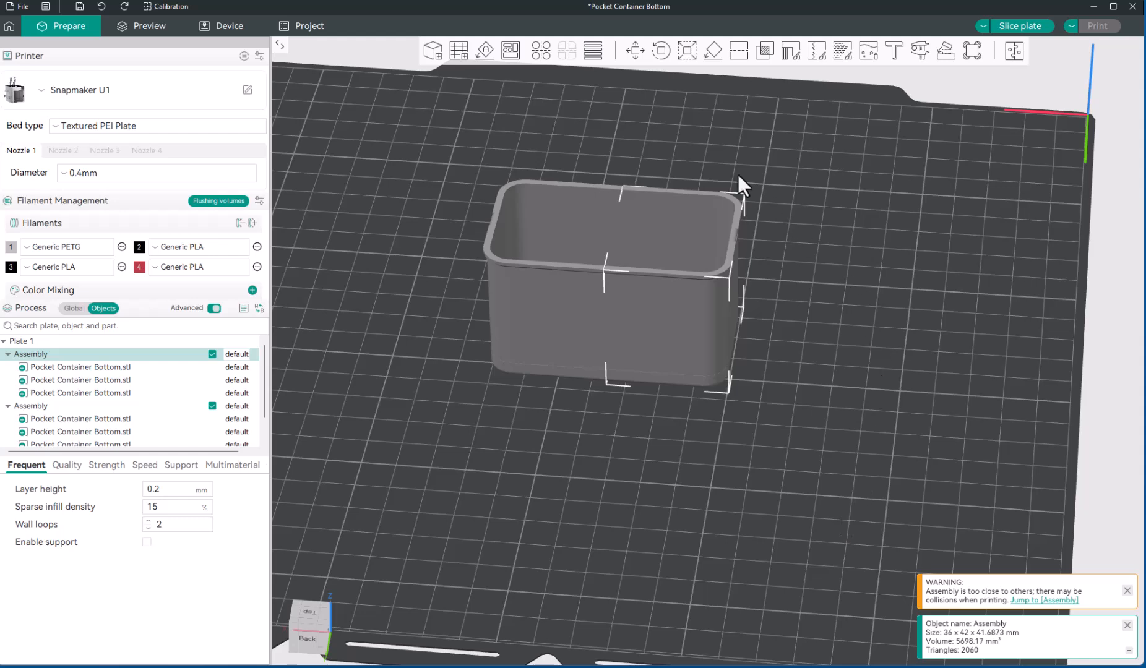
- Slide the selected half along X to about 127.70 mm in world coordinates, examine the cut walls and floor, and undo the move
left_click(635, 49)
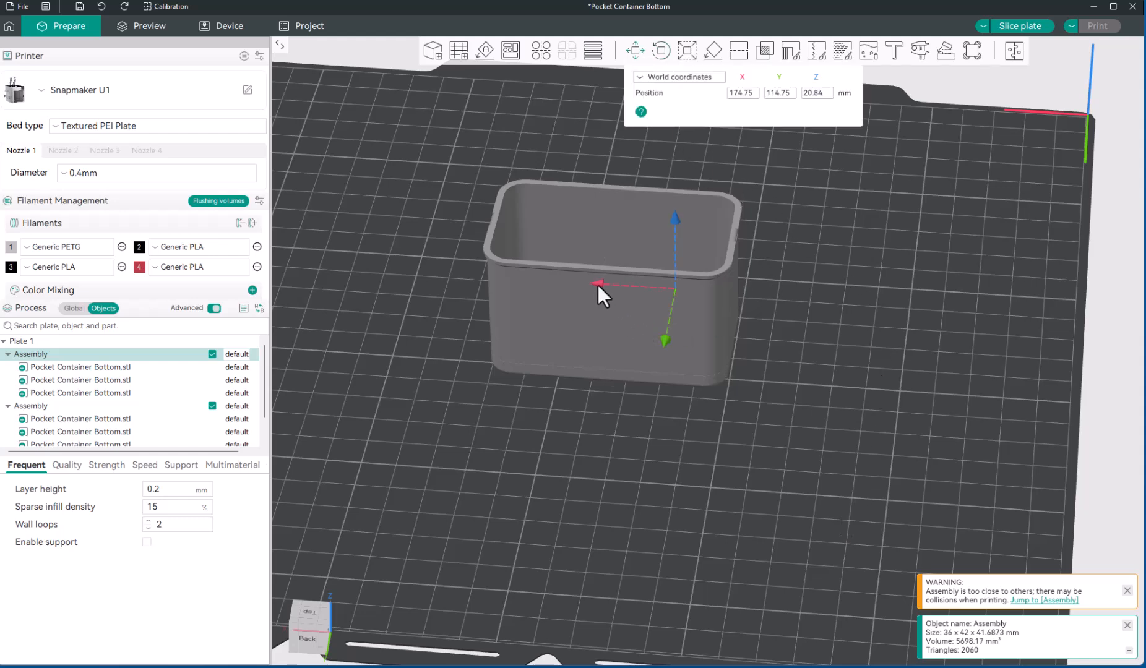
left_click_drag(599, 285, 763, 298)
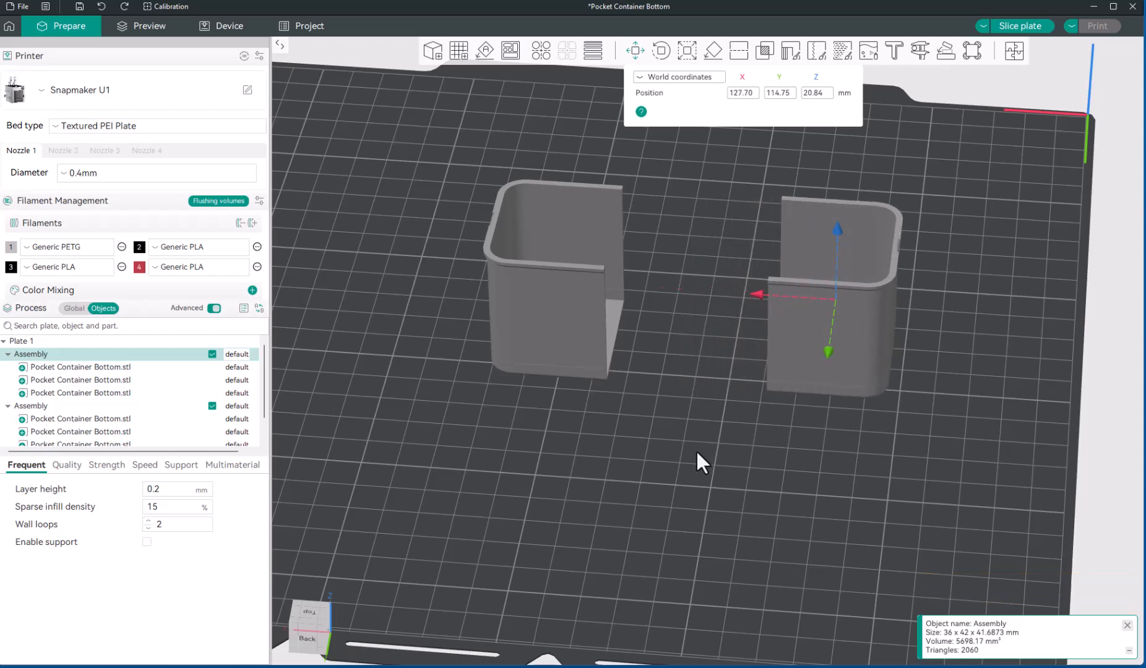
left_click_drag(695, 449, 739, 448)
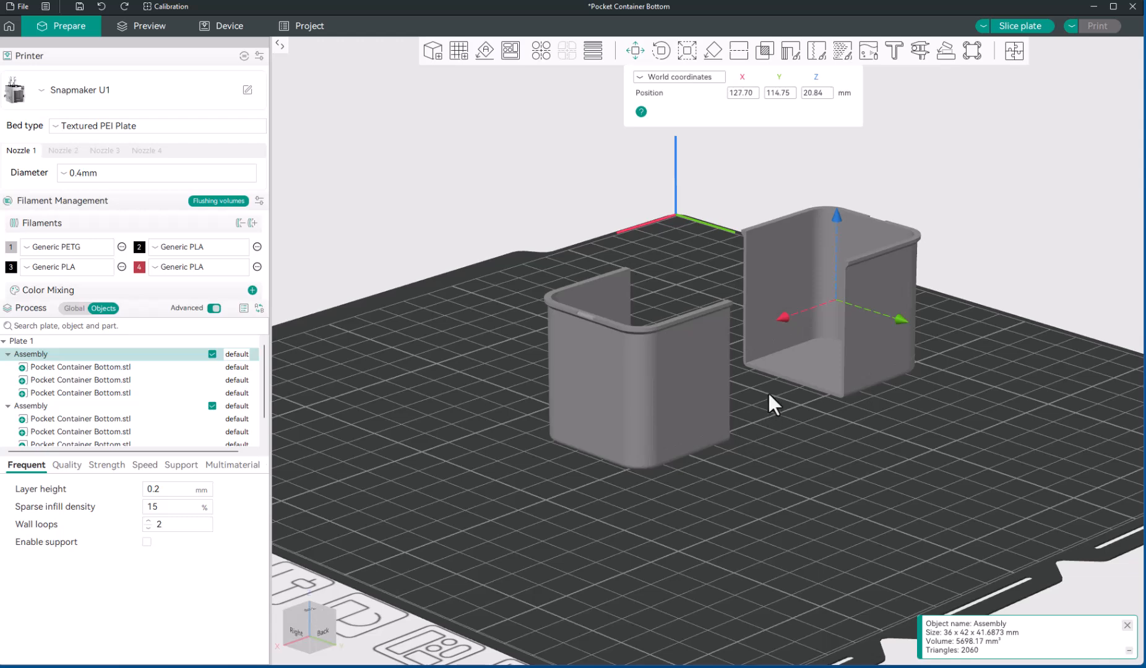
scroll(767, 401, "up", 5)
left_click_drag(822, 433, 866, 452)
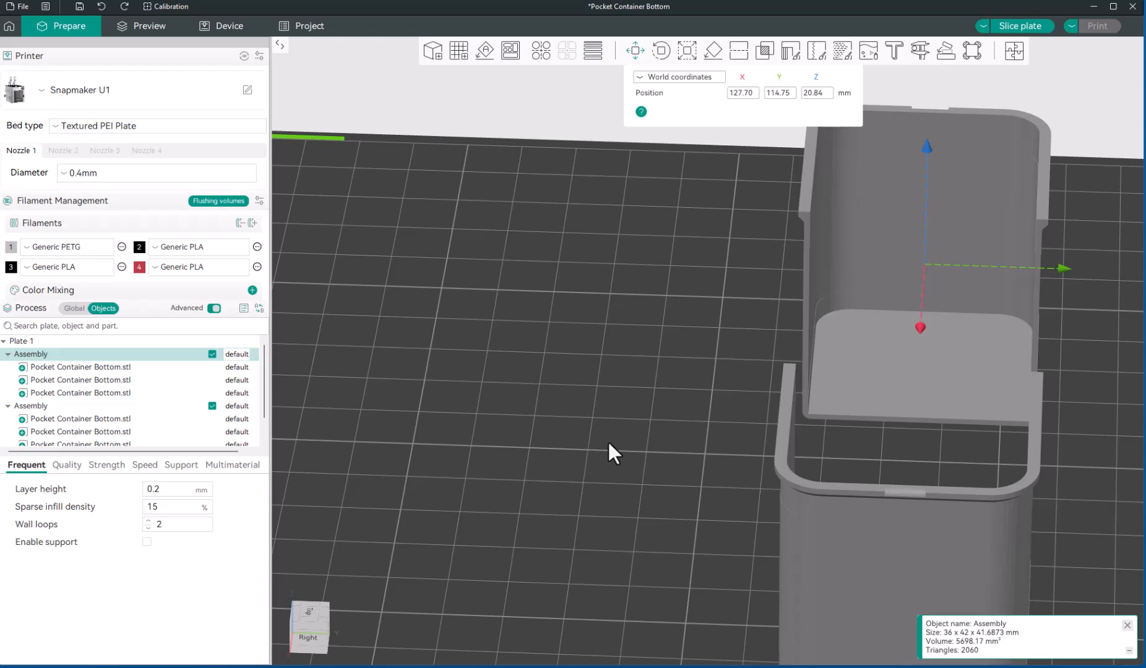
left_click_drag(607, 439, 559, 429)
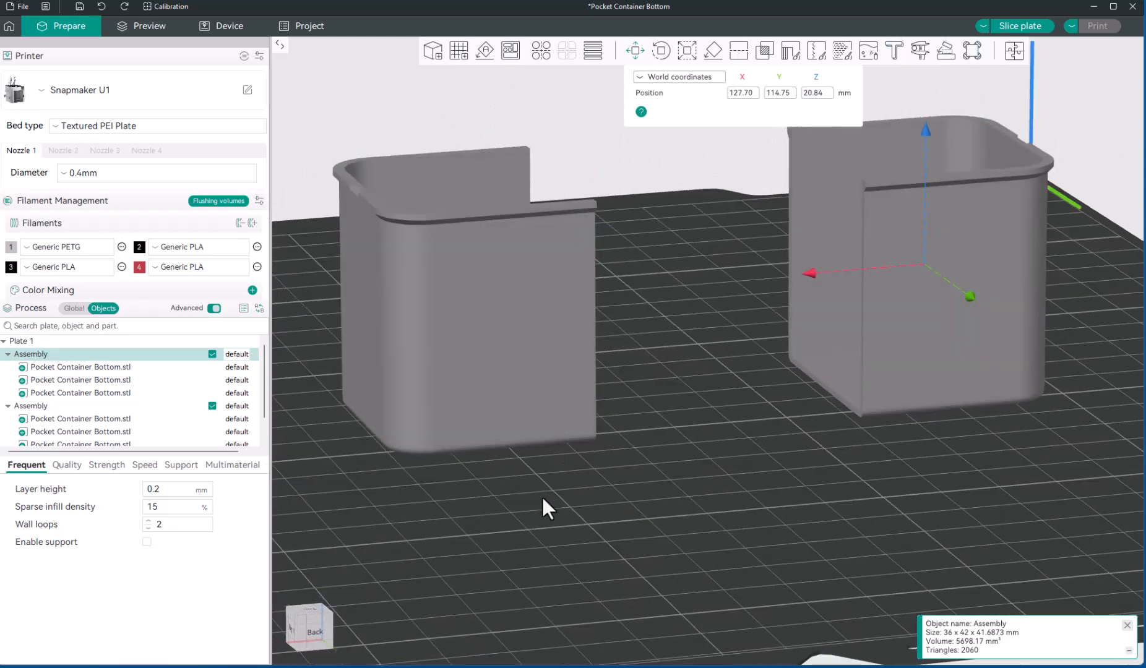
scroll(540, 497, "down", 5)
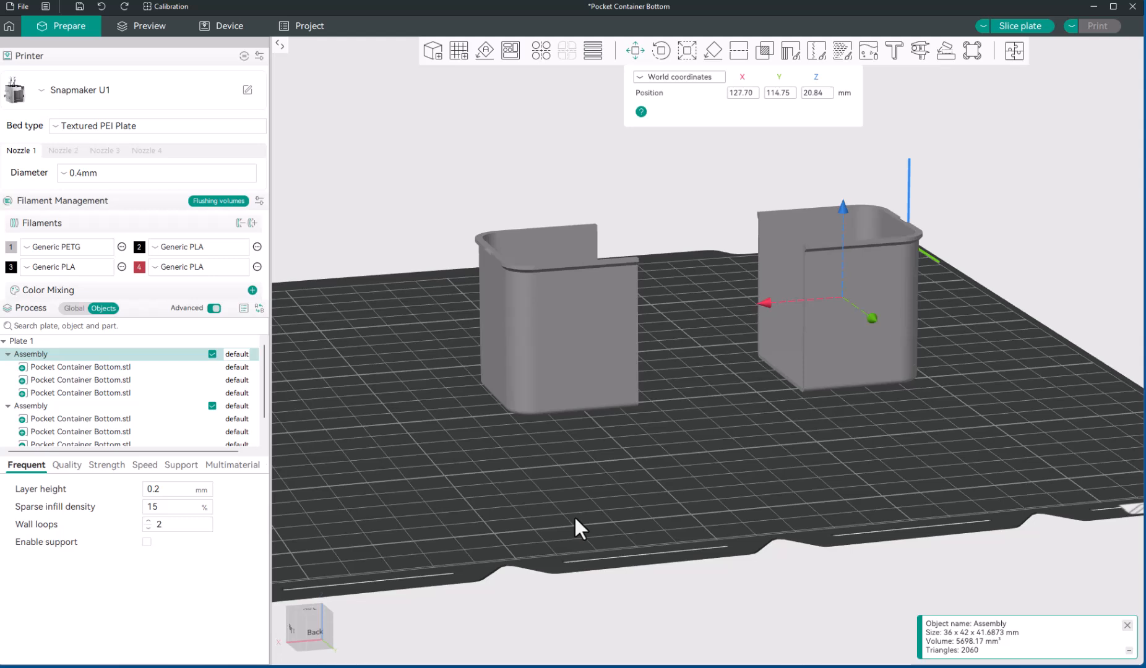
key("ctrl+z")
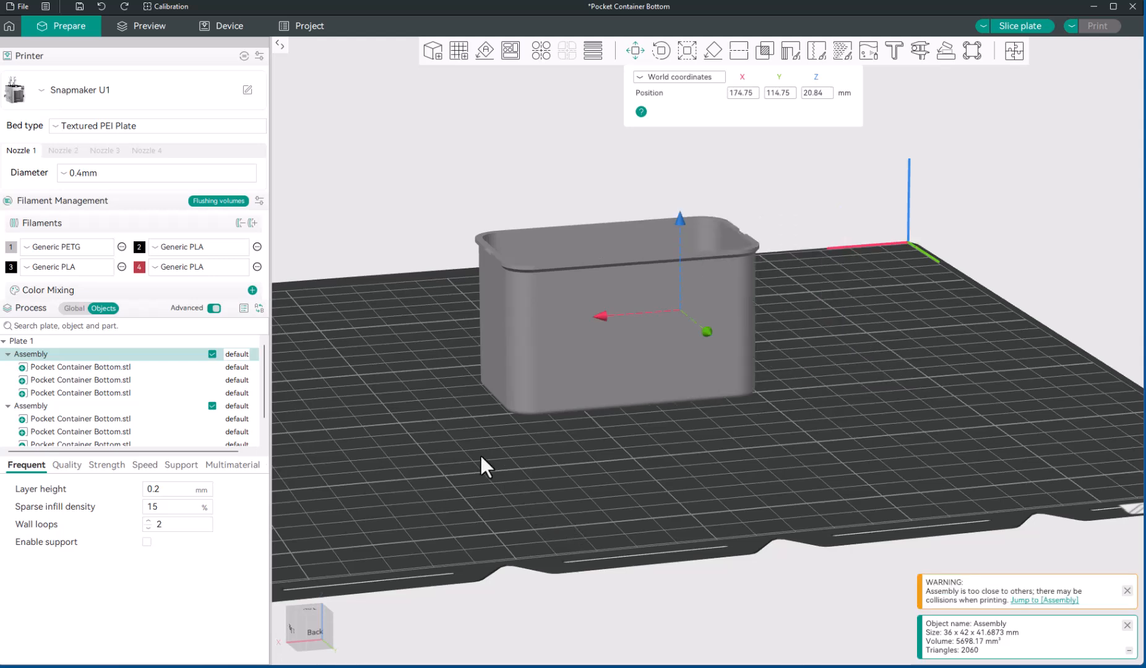
- Select both halves of the cut container and assemble them into a single object
left_click(463, 202)
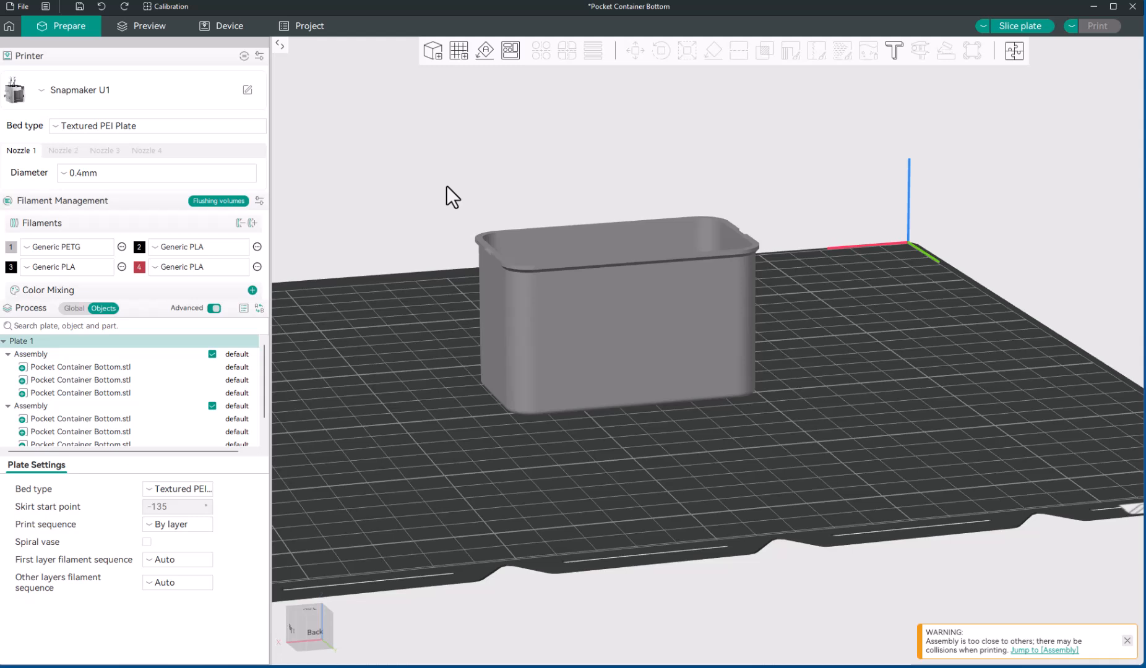
left_click_drag(431, 180, 830, 489, "shift")
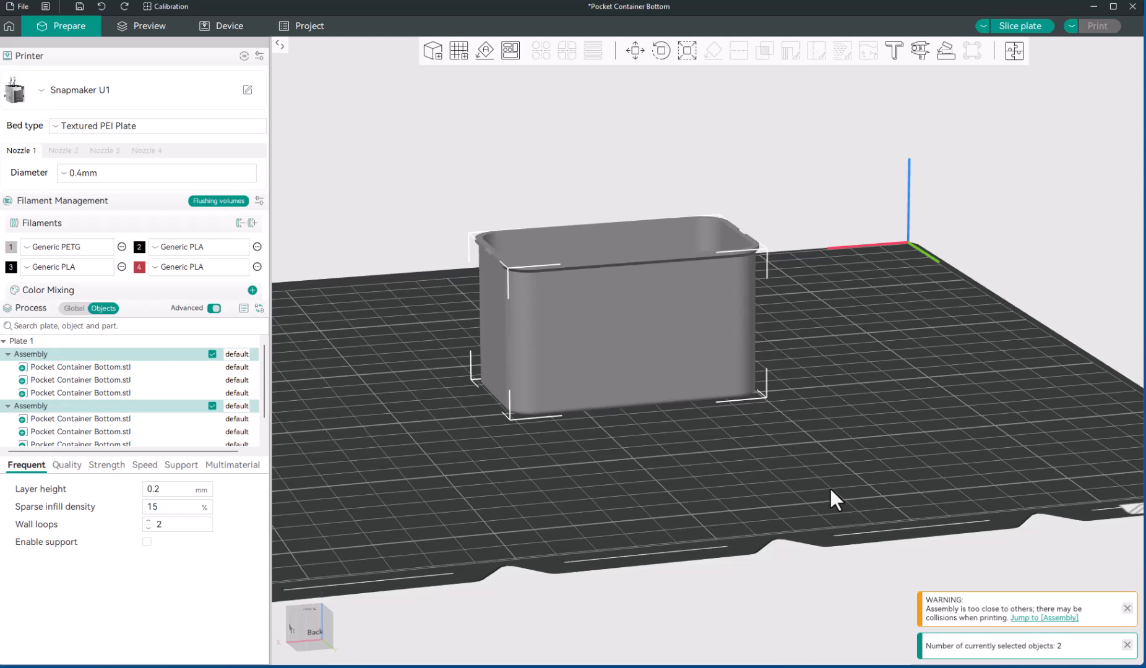
right_click(614, 320)
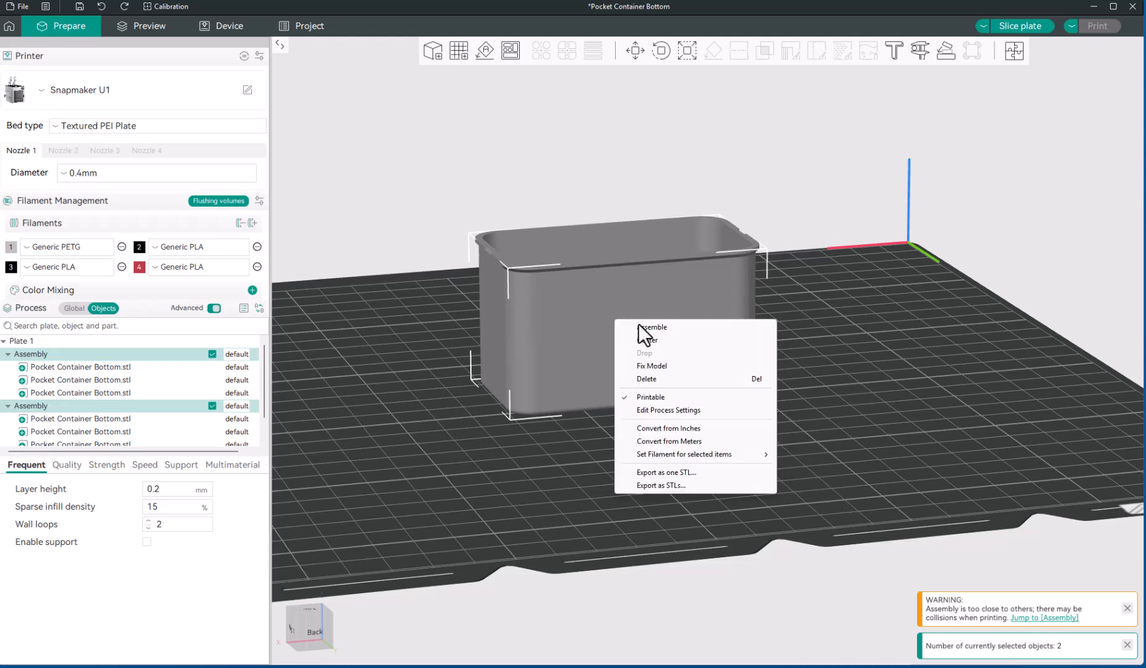
left_click(646, 328)
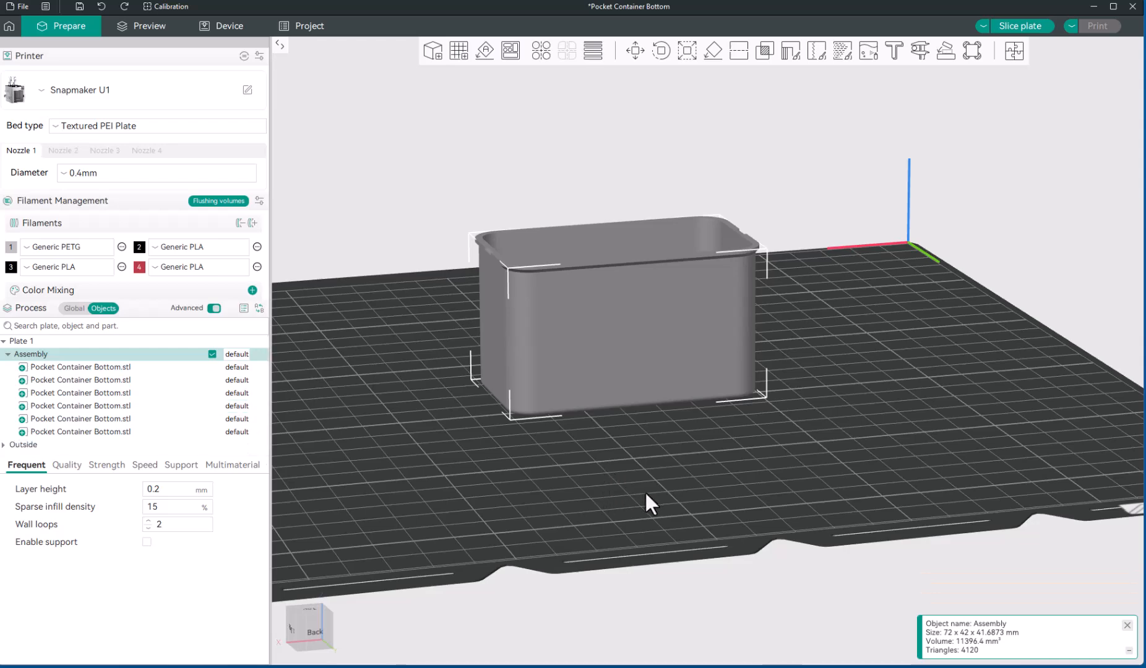
left_click_drag(644, 491, 664, 509)
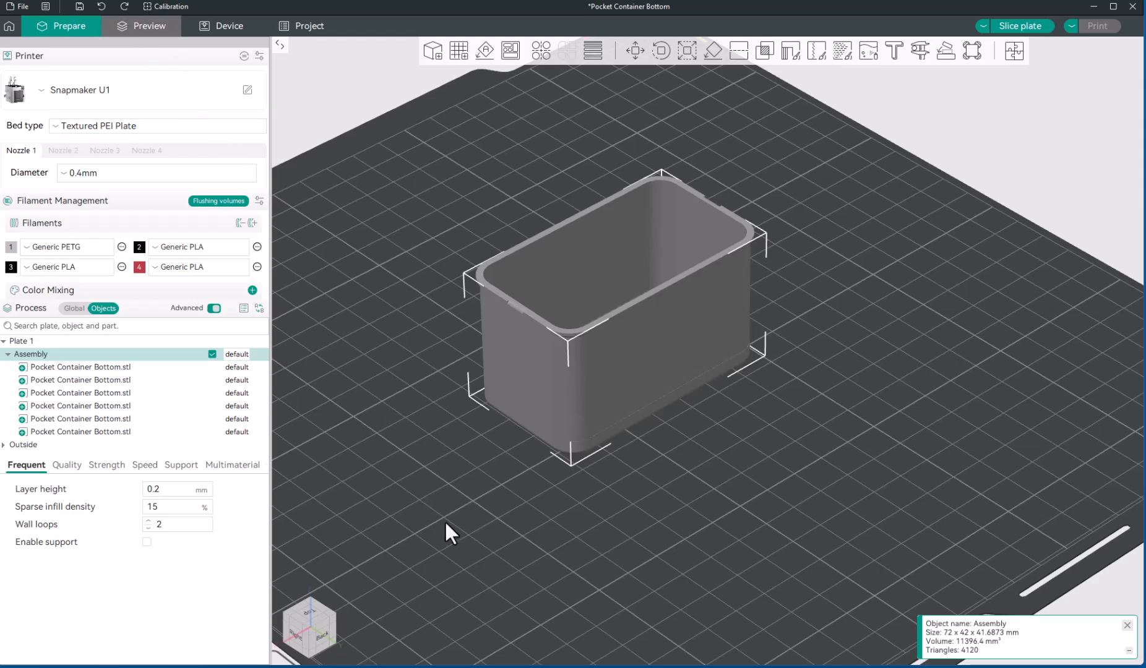
- Slice the plate, examine the container's sliced walls and layers in the preview, and return to the model editing view
key("ctrl+r")
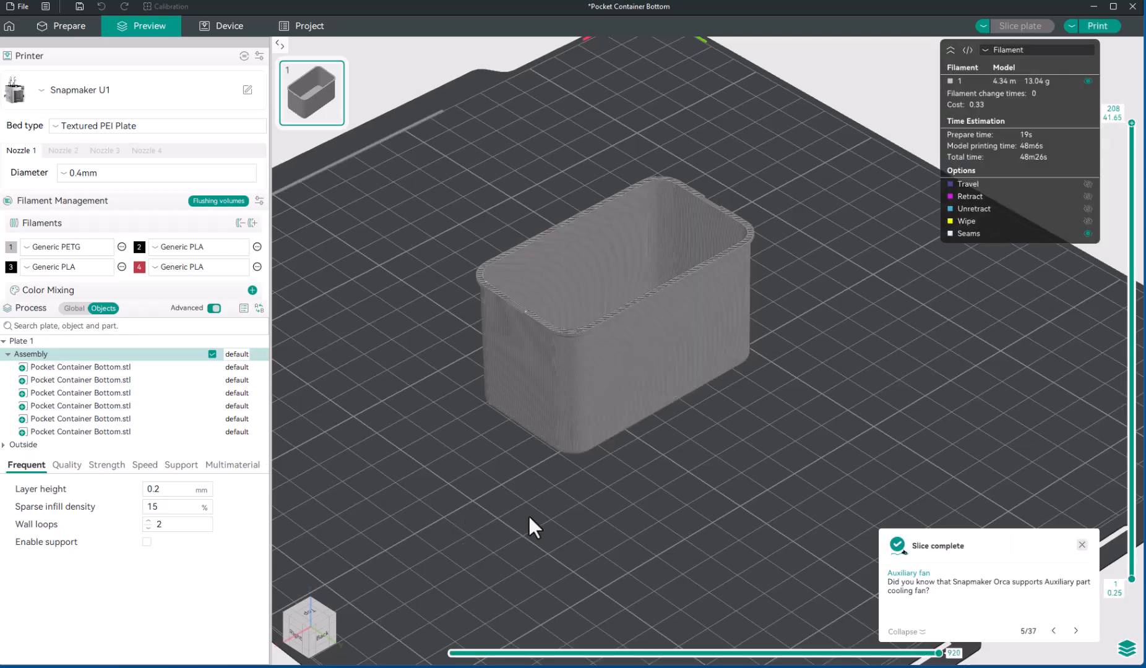
left_click_drag(577, 511, 710, 466)
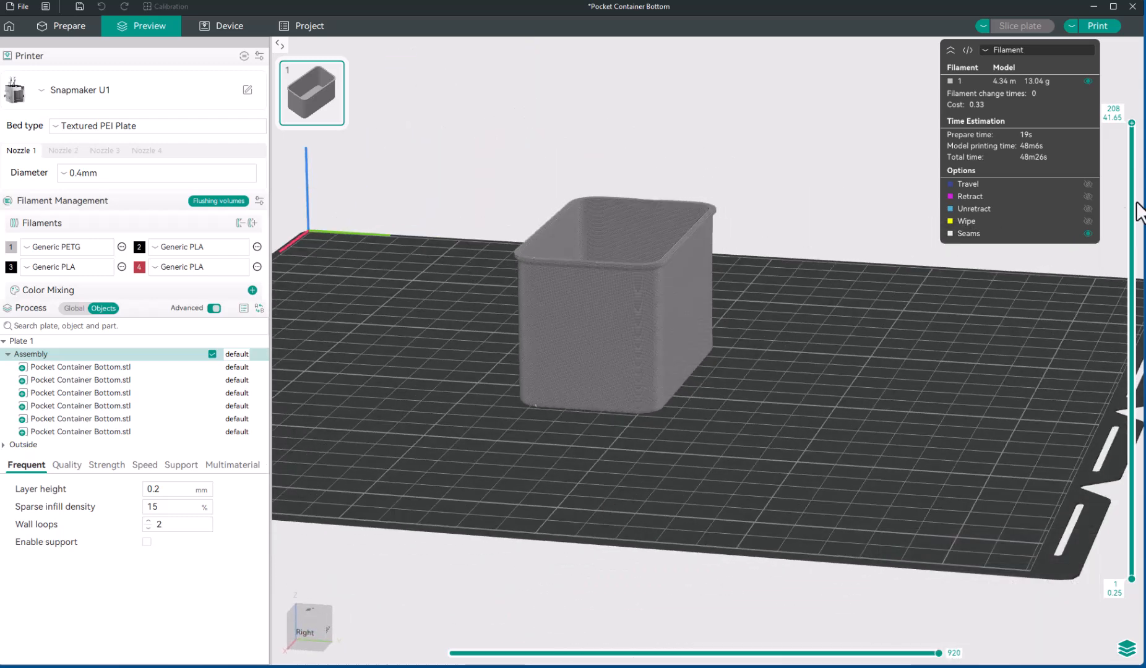
mouse_move(1126, 138)
left_mouse_down()
mouse_move(1112, 623)
mouse_move(1131, 122)
left_mouse_up()
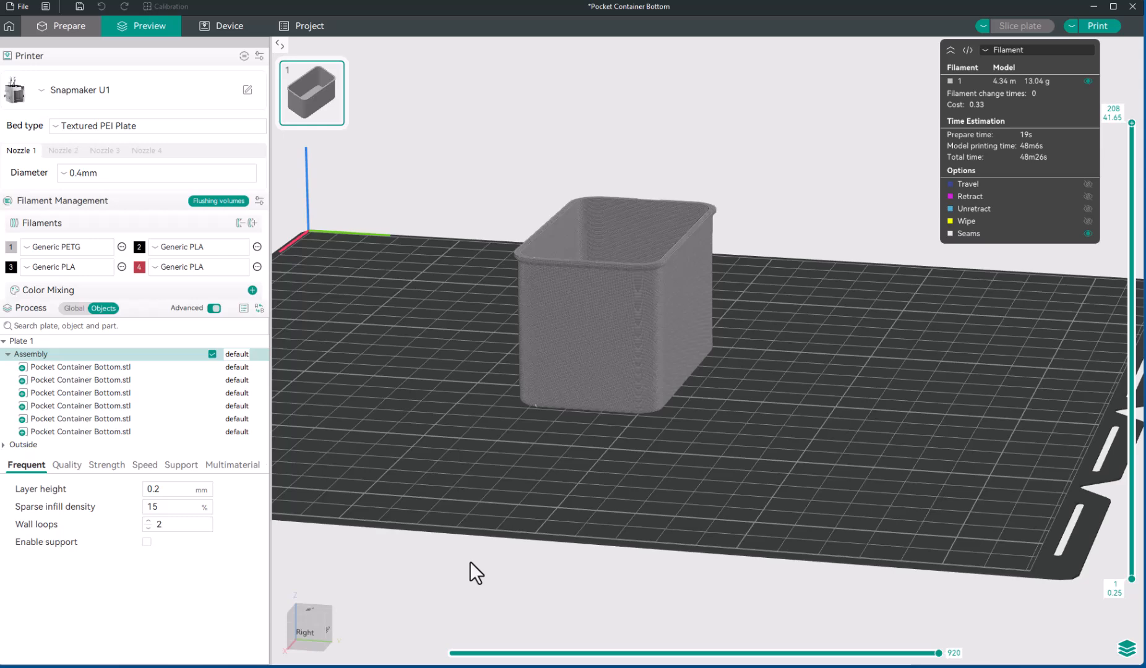
key("Tab")
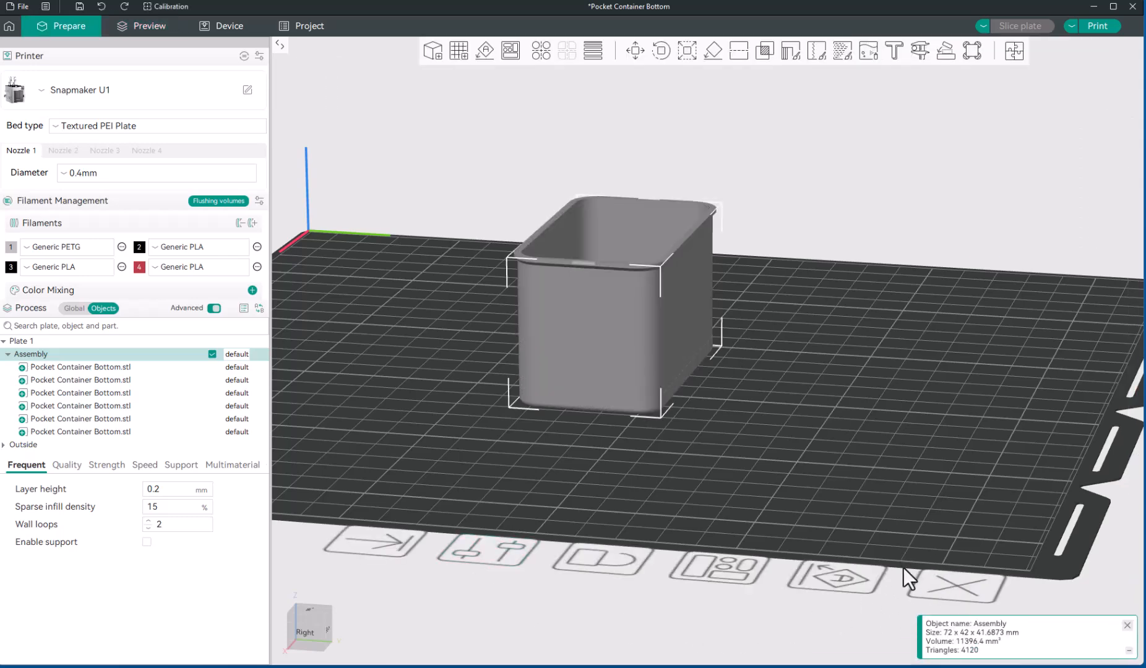
- Repair the reassembled container's mesh with Fix Model and check its outer walls
left_click_drag(906, 513, 890, 514)
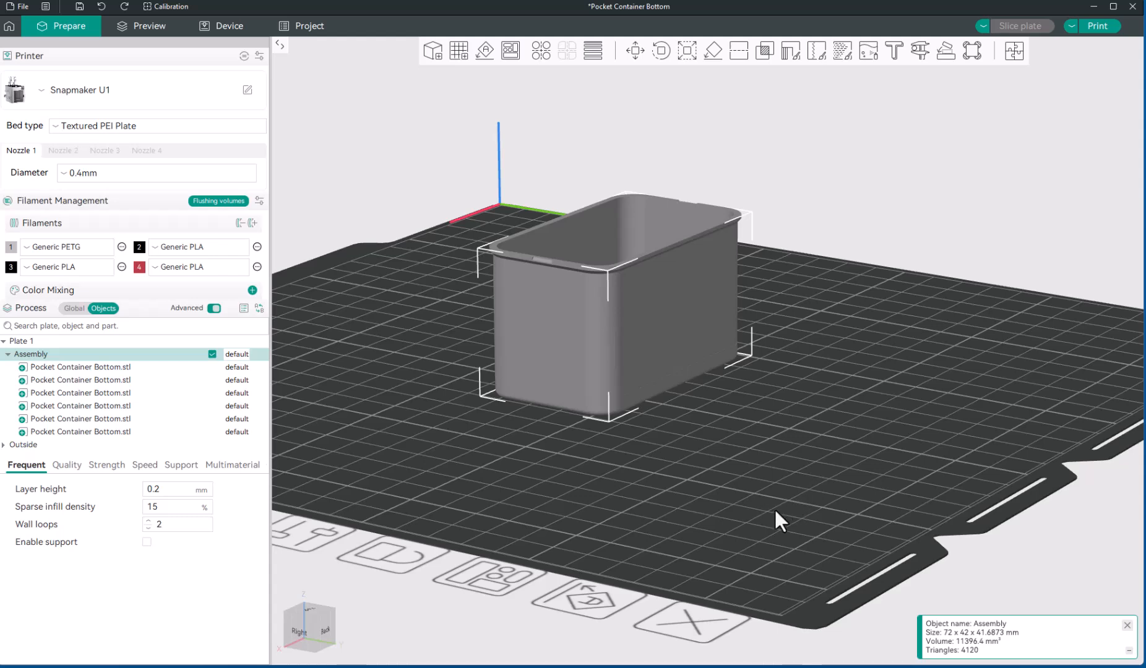
right_click(655, 356)
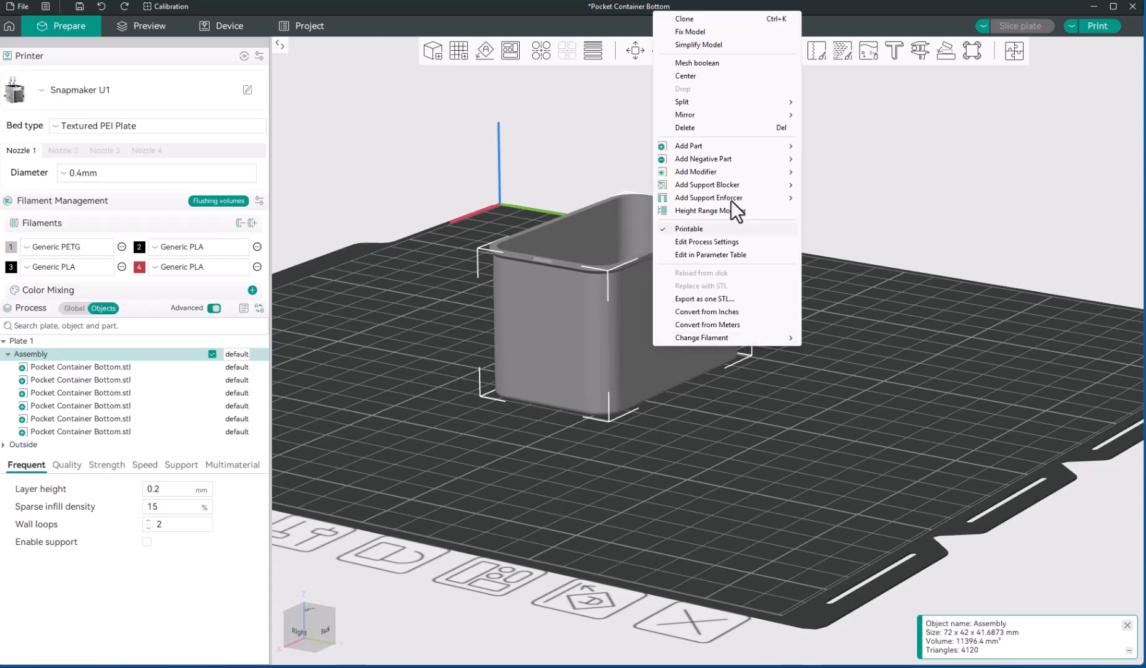
left_click(703, 34)
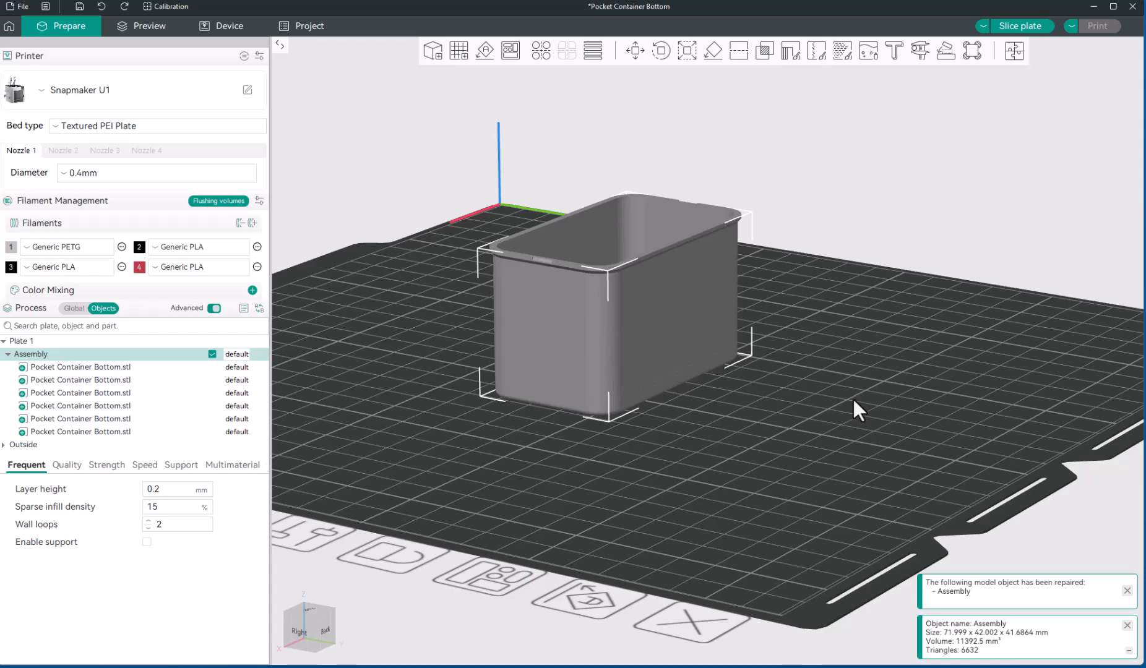
mouse_move(851, 361)
left_mouse_down()
mouse_move(875, 397)
mouse_move(869, 365)
mouse_move(843, 363)
left_mouse_up()
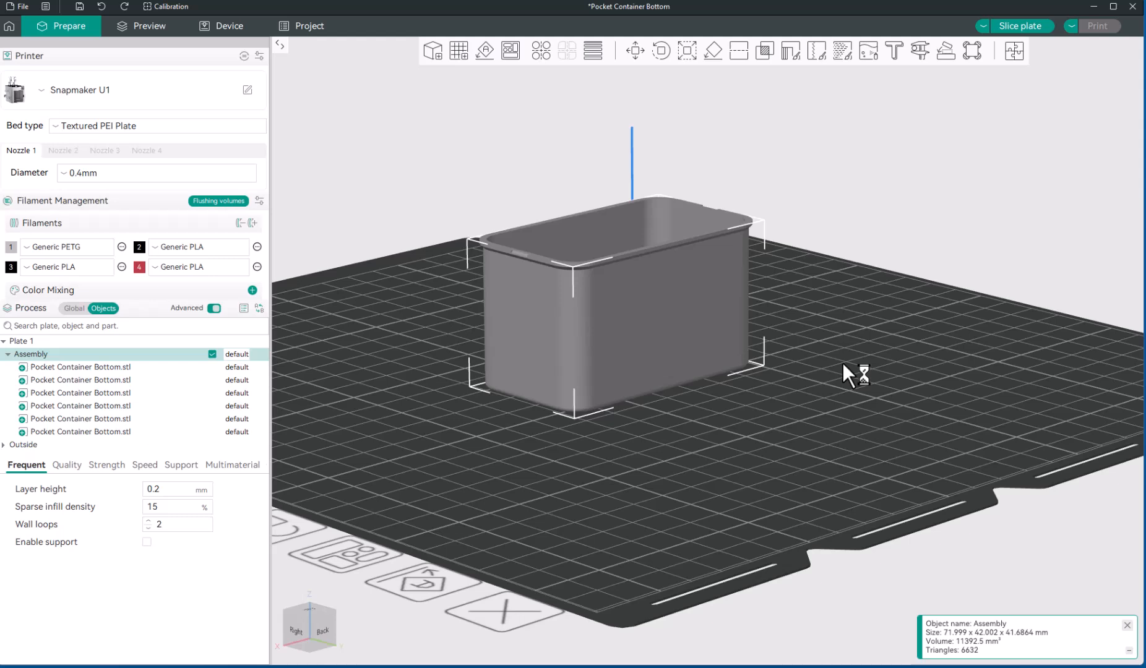